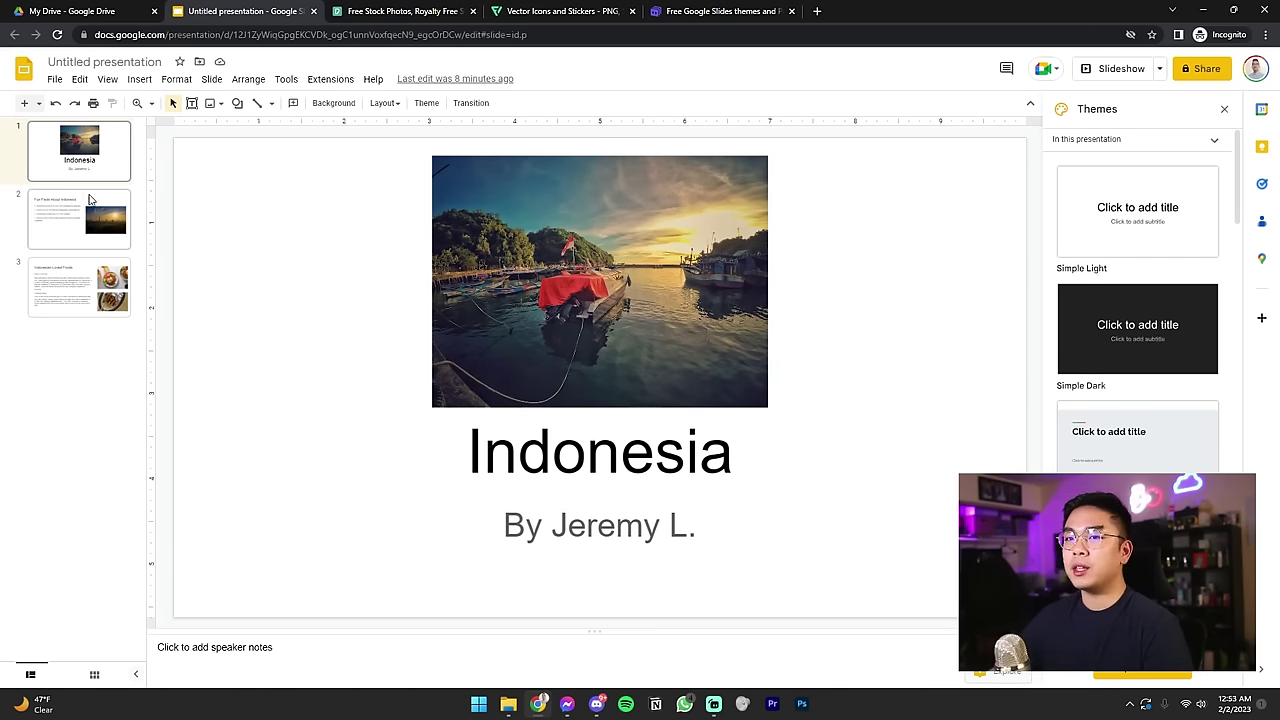
Step: Review the fun facts and loved foods slides, and look at the Editor's Choice templates on Slidesgo
left_click(90, 210)
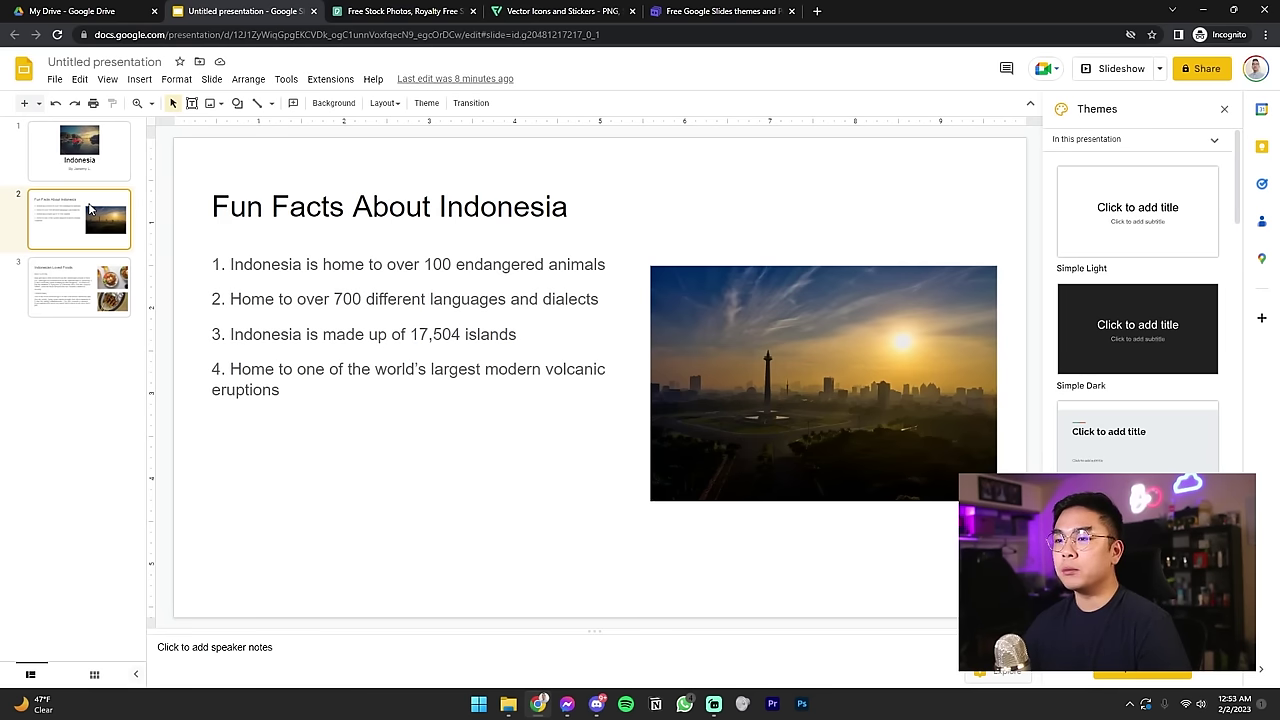
left_click(68, 275)
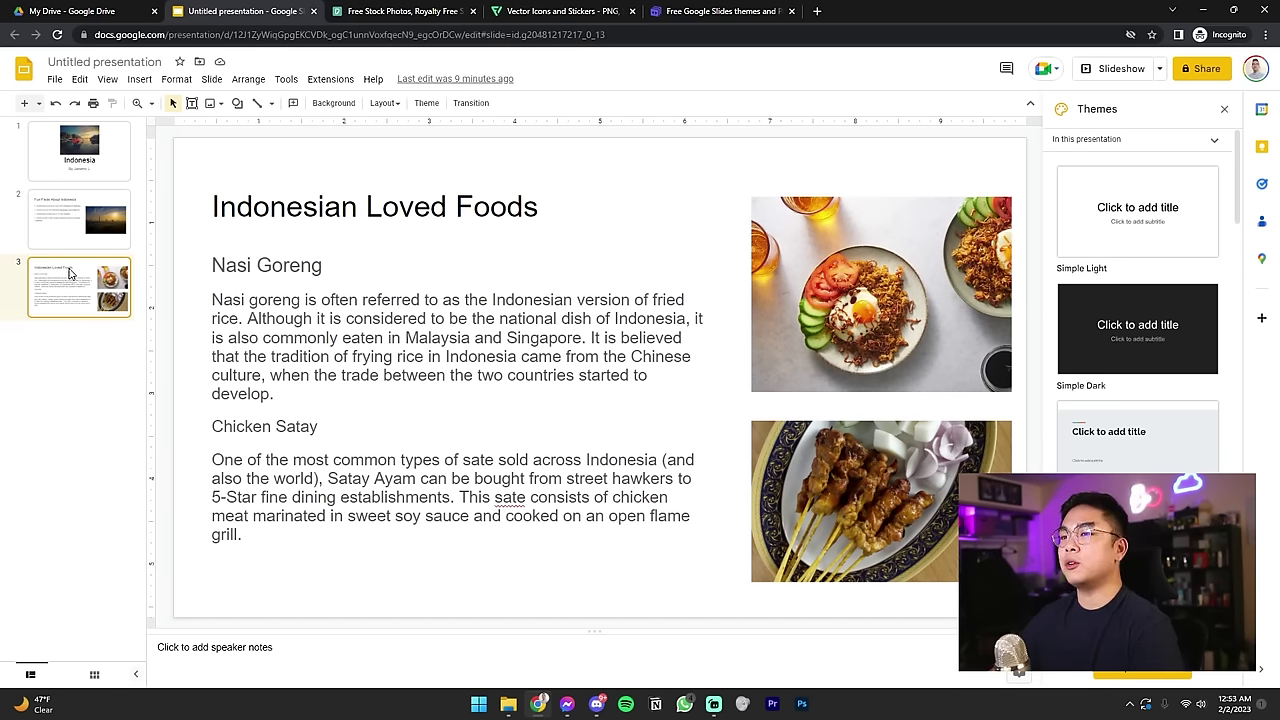
left_click(712, 11)
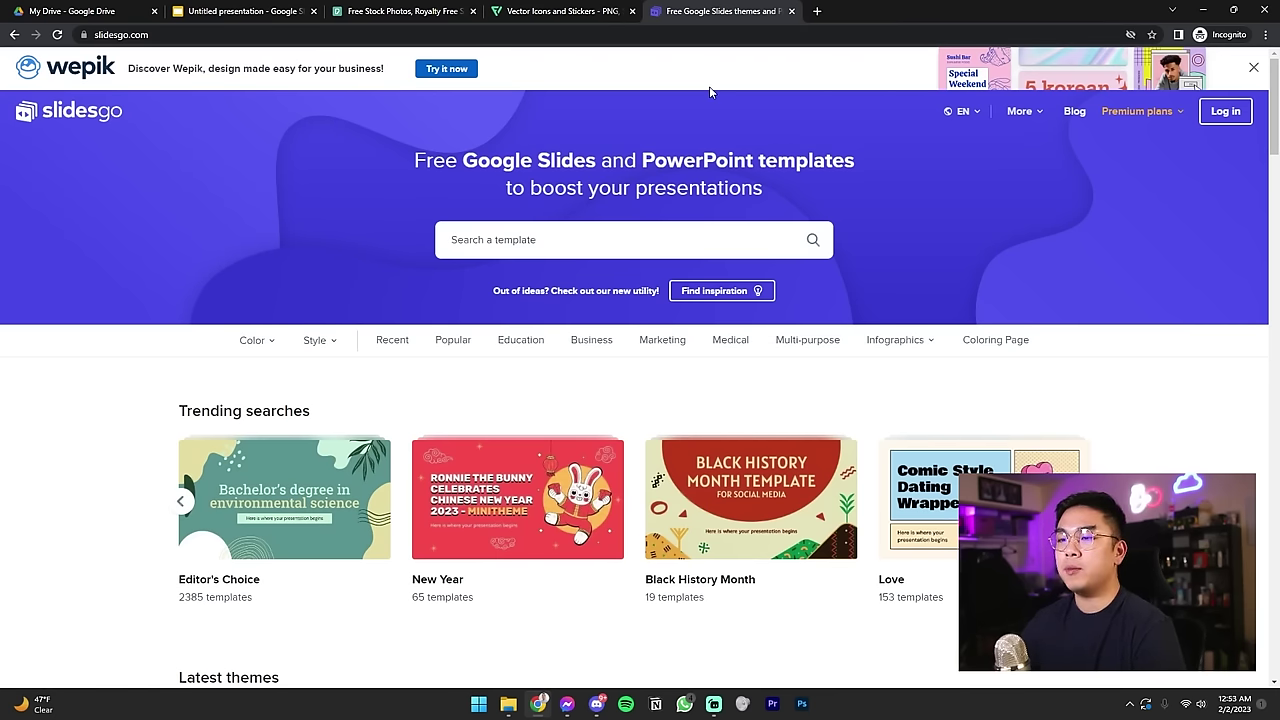
left_click(336, 538)
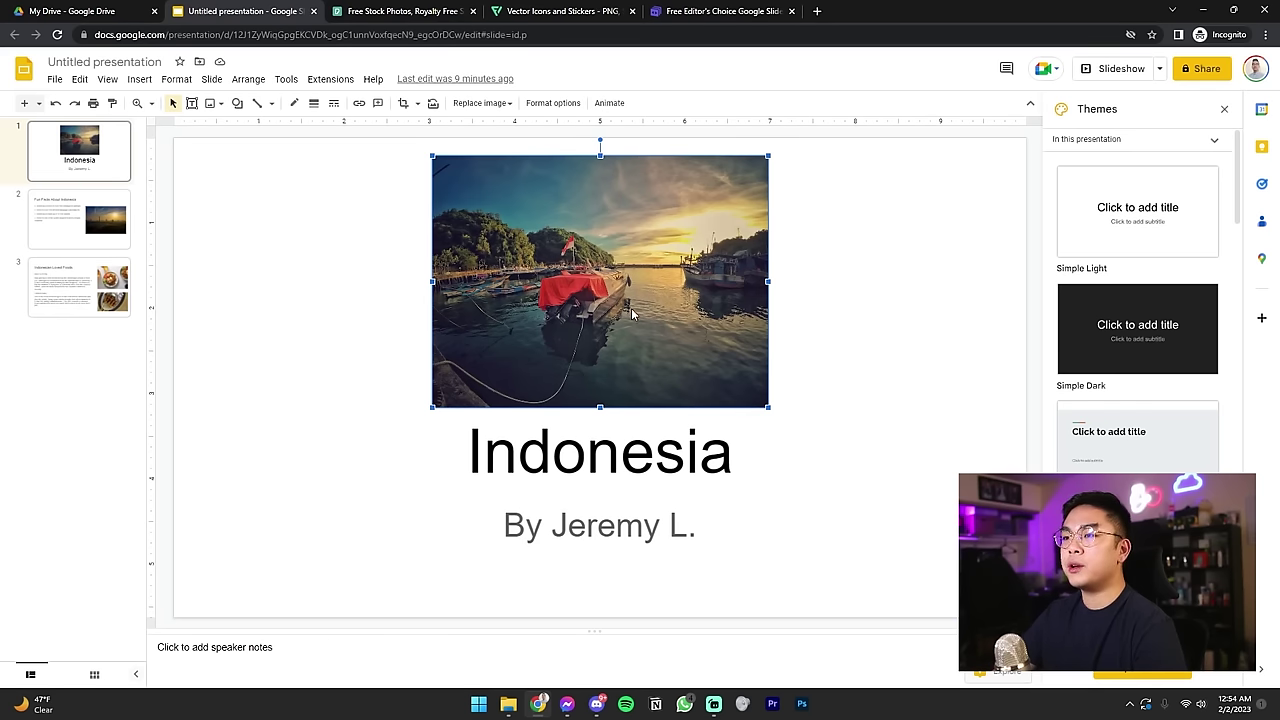
Step: Search Pexels for "indonesia" and open the photo of the red-covered motor boat at sunset
left_click(386, 10)
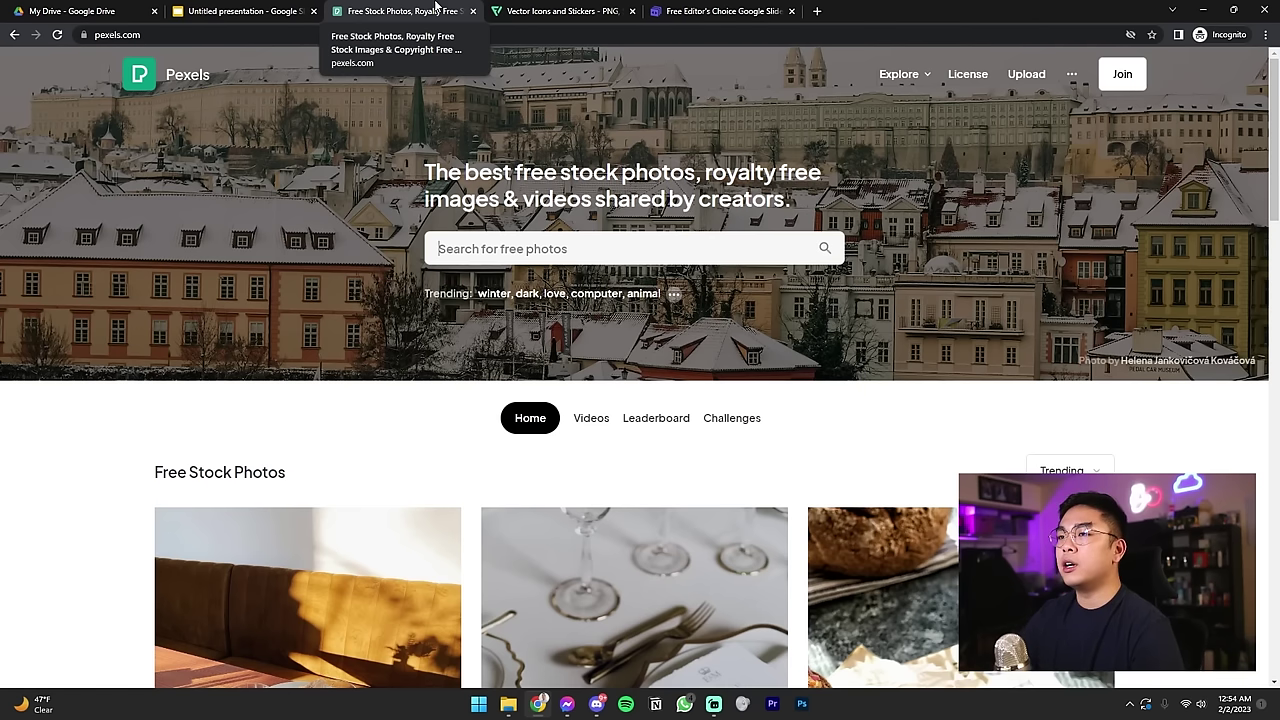
left_click(449, 245)
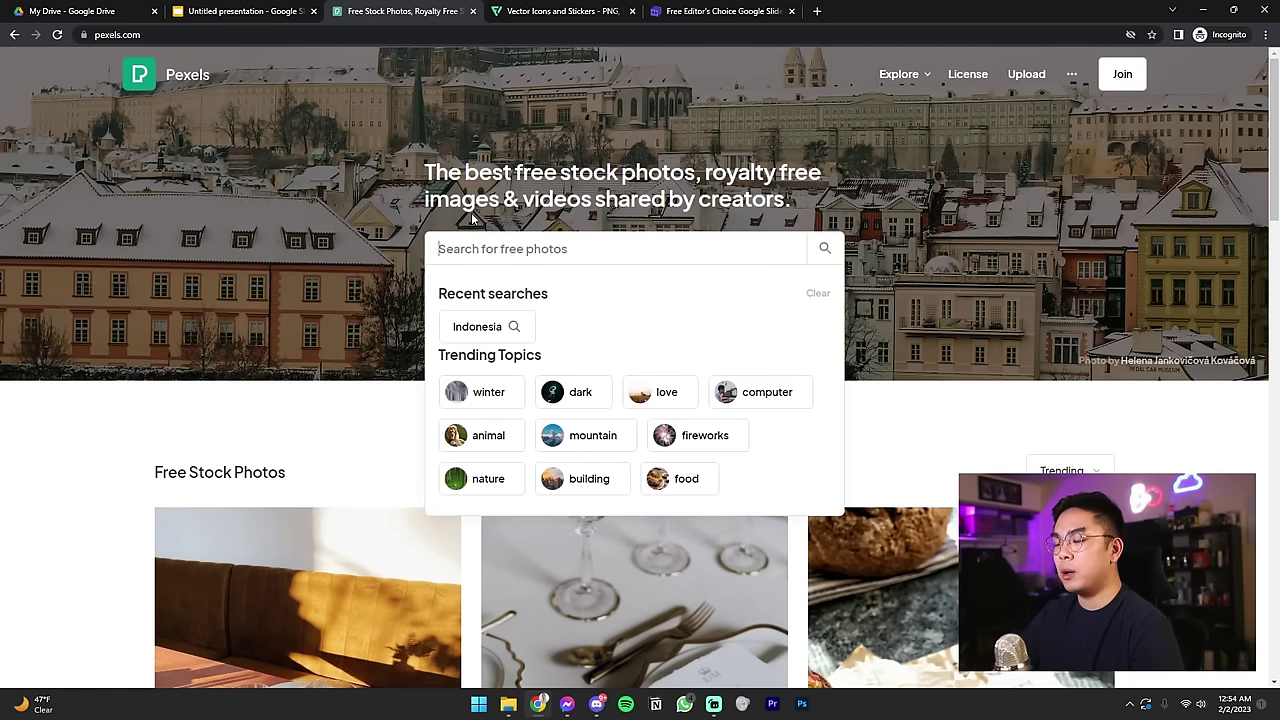
type("indonesia")
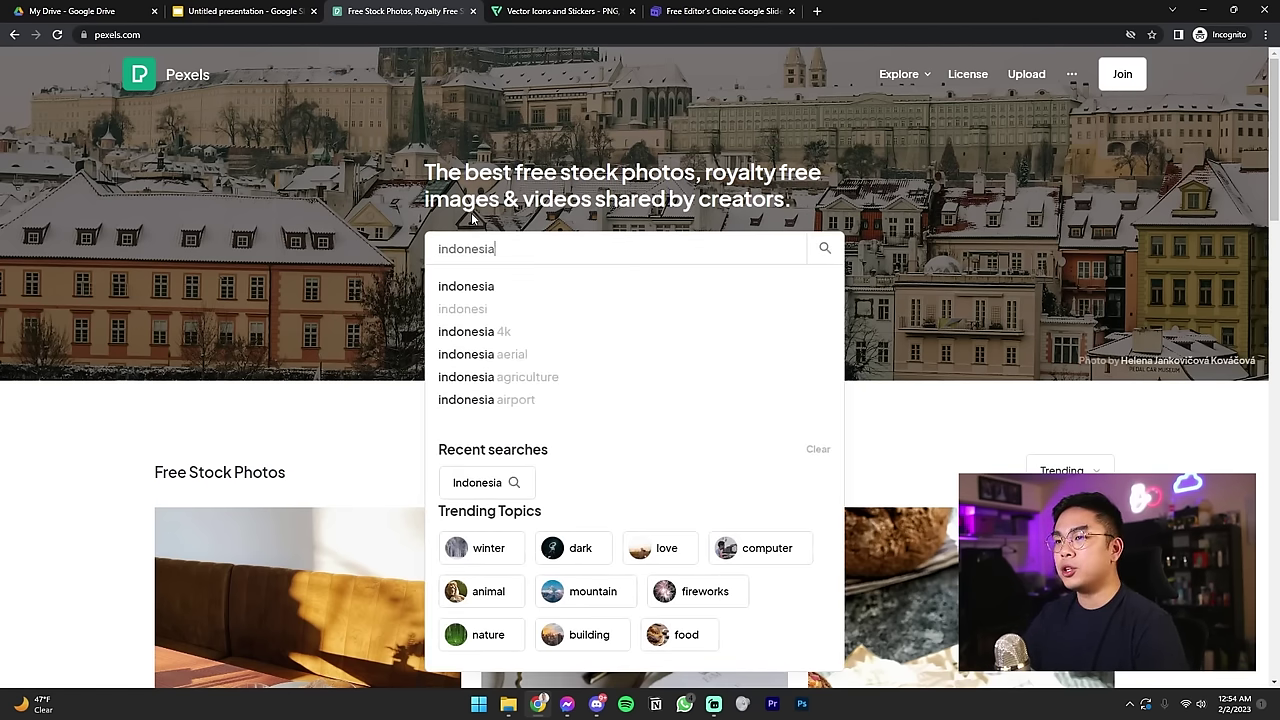
key("Return")
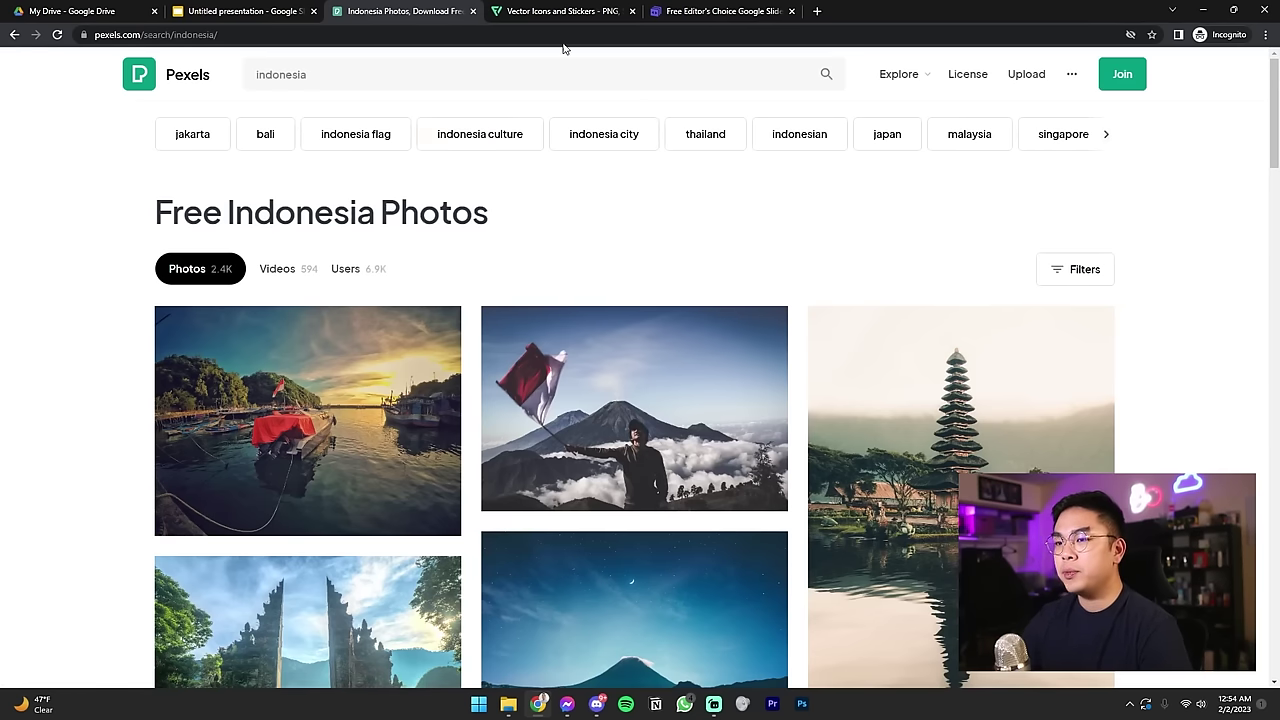
left_click(351, 397)
left_click_drag(565, 389, 560, 285)
left_click(346, 269)
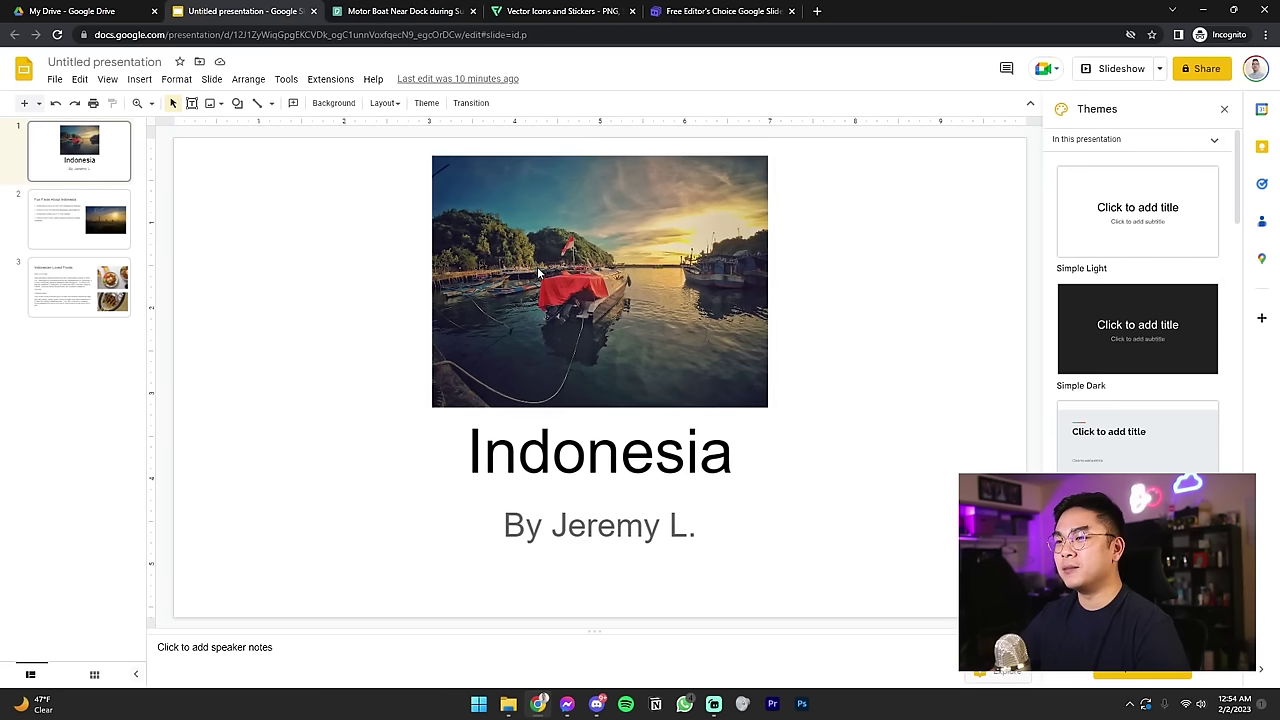
left_click(366, 11)
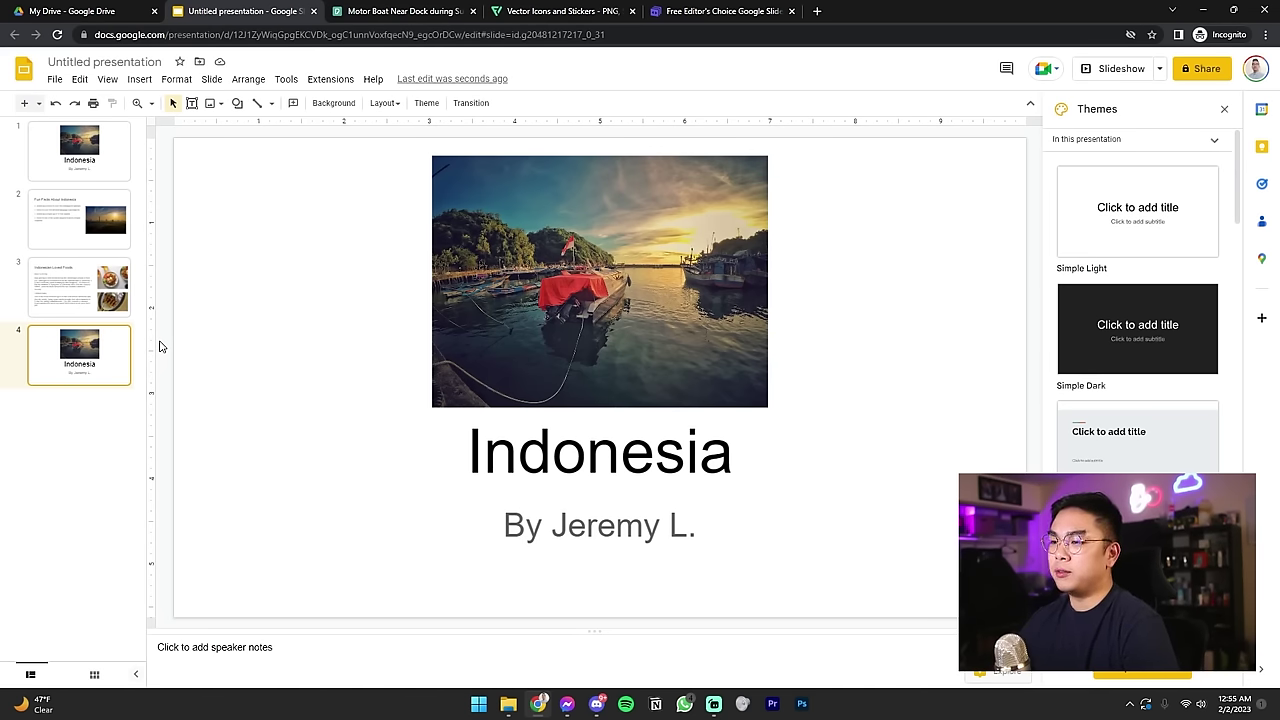
Step: Move the boat picture on slide 4 to the slide's upper-left corner and enlarge it to the full slide width
left_click(497, 230)
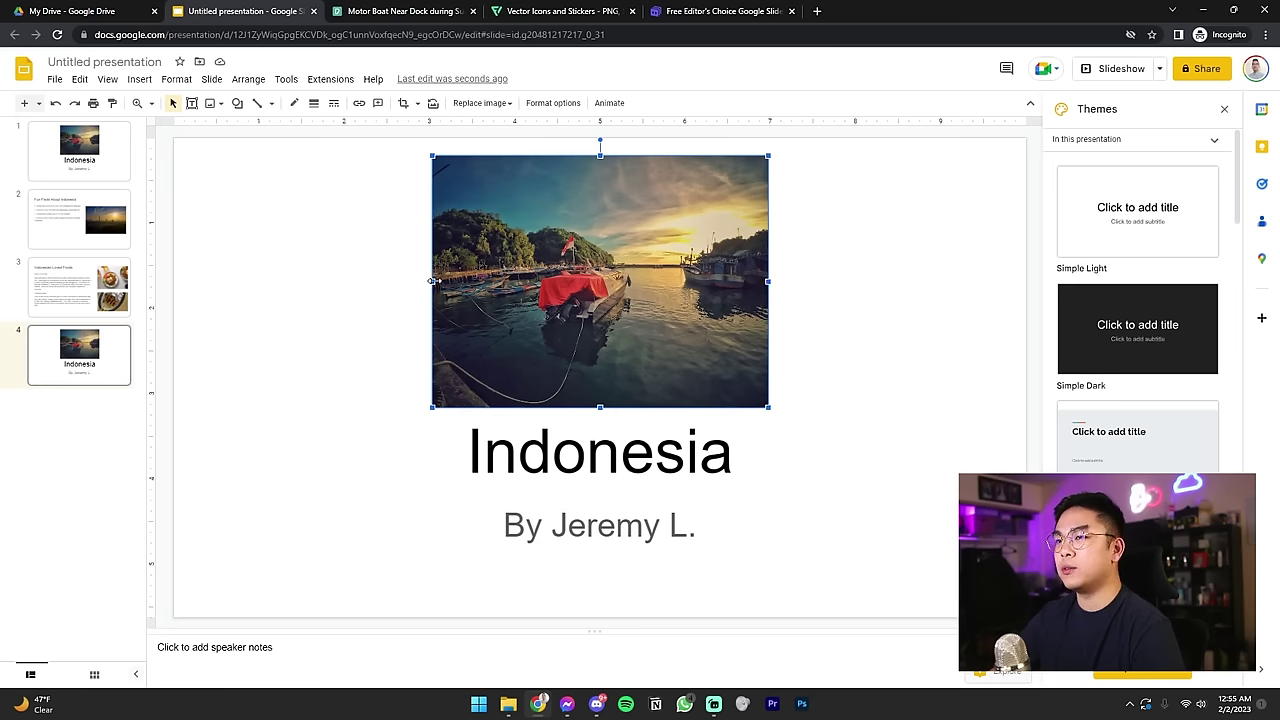
right_click(498, 219)
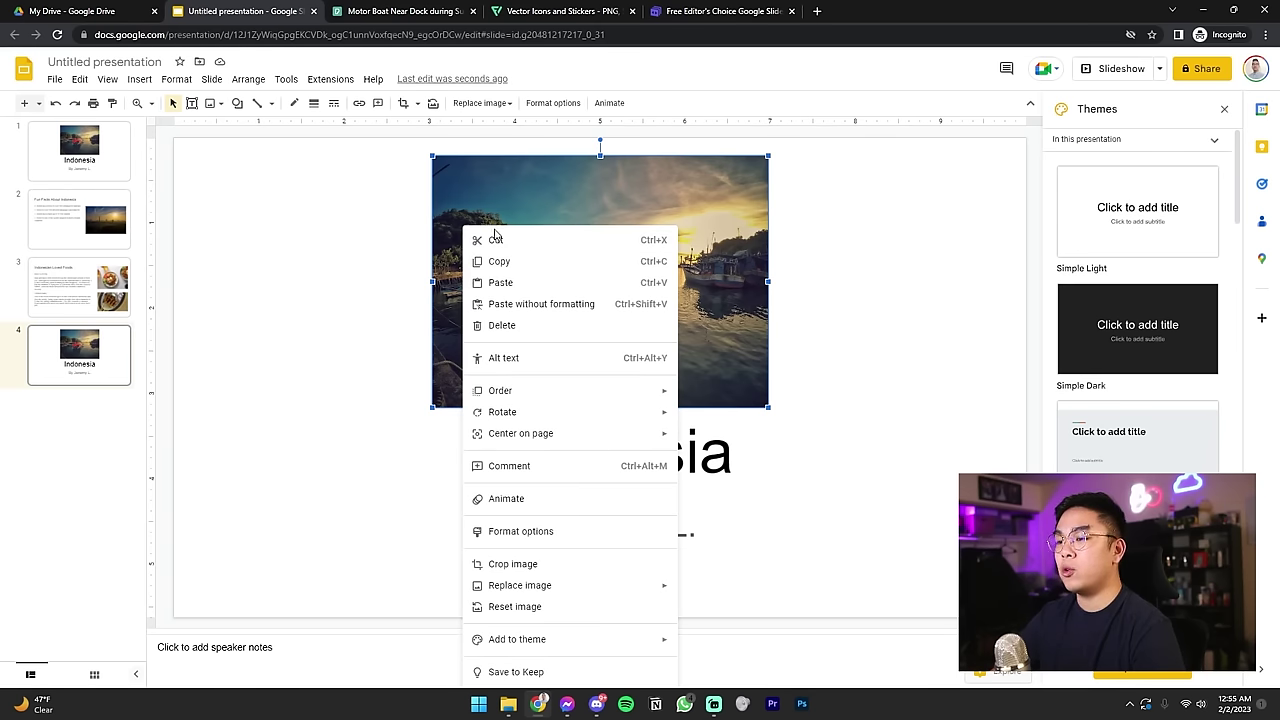
left_click(508, 222)
left_click_drag(508, 222, 252, 209)
left_click_drag(510, 388, 740, 560)
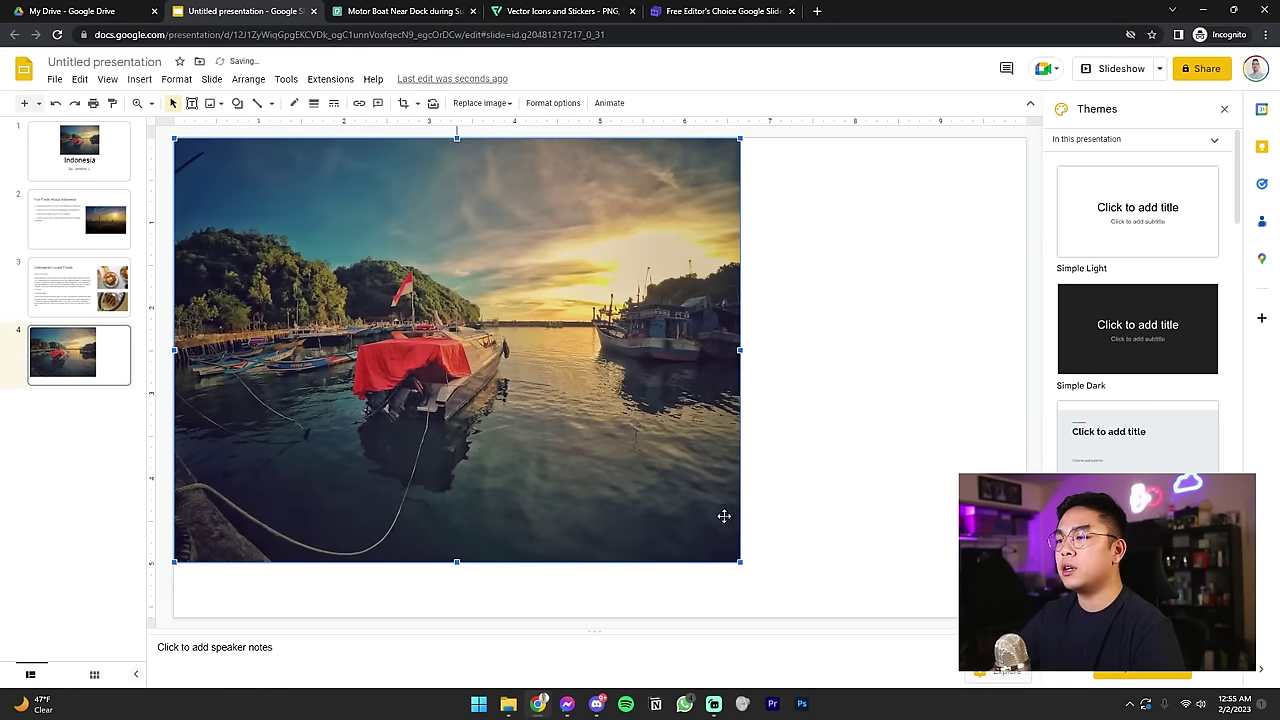
left_click(694, 451)
left_click(704, 347)
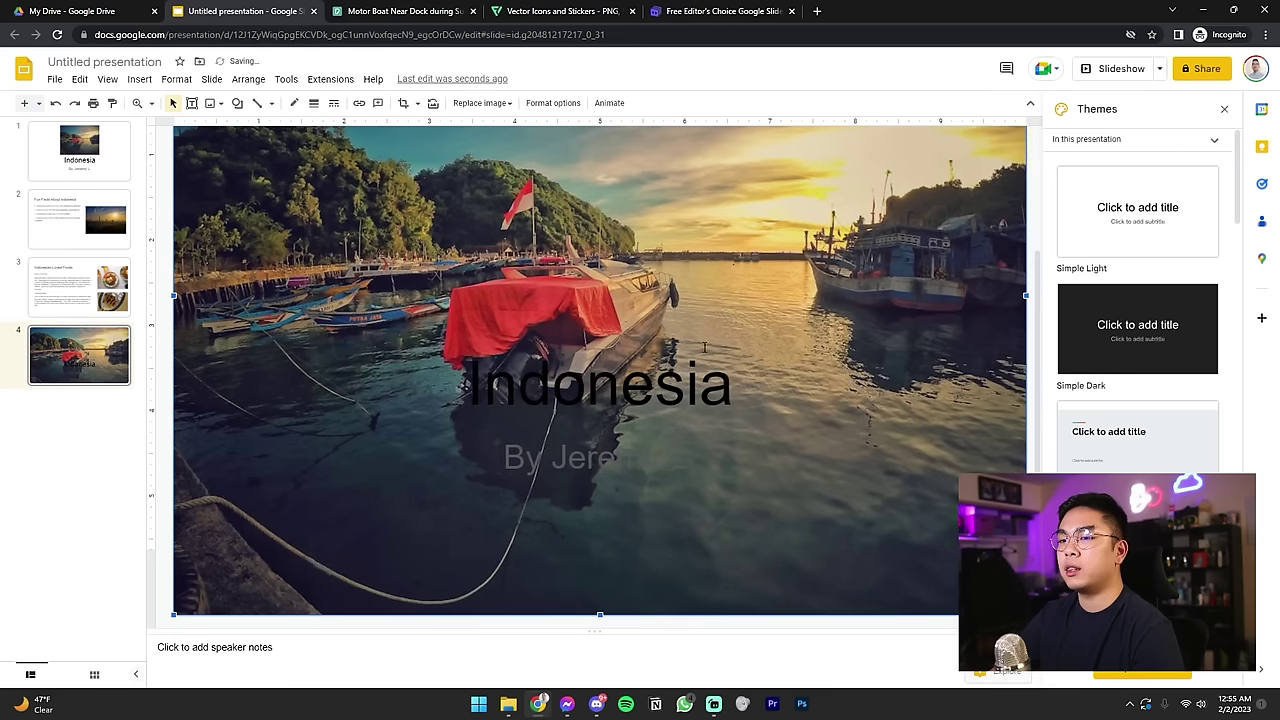
Step: Crop the boat picture's top and bottom to the slide's edges and reposition the image within the crop frame
scroll(704, 347, "up", 2)
left_click(403, 103)
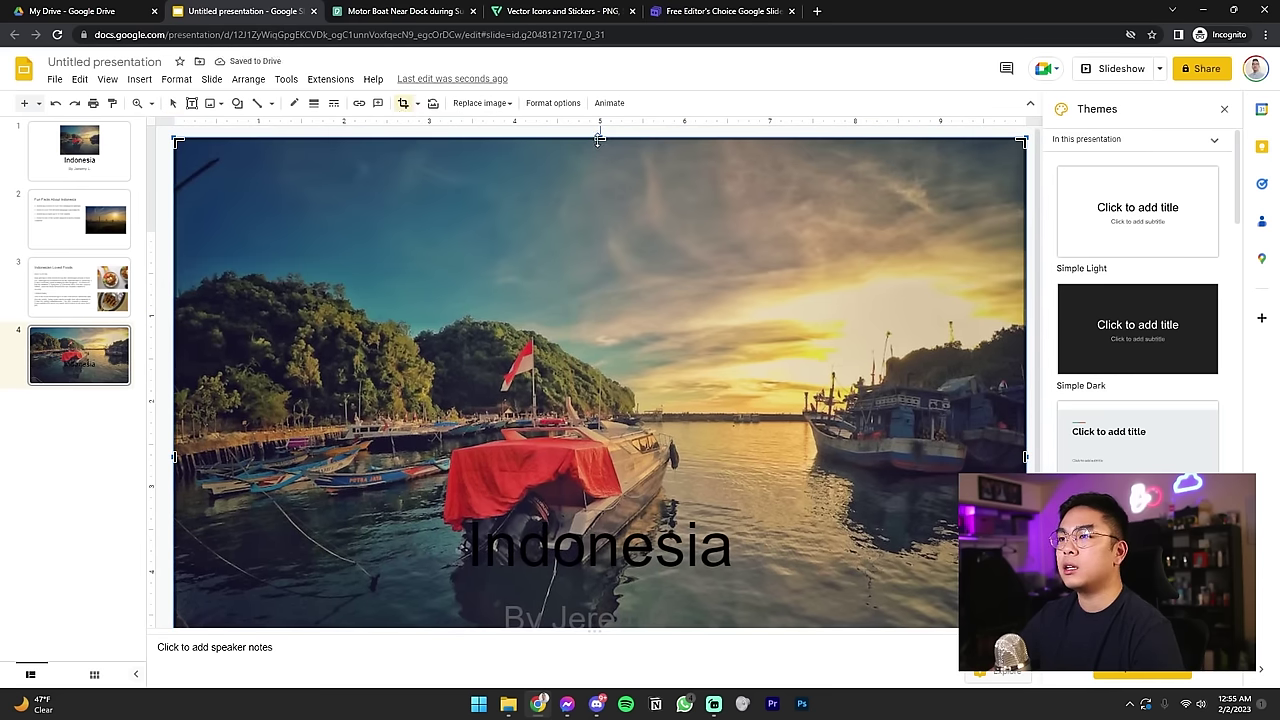
left_click_drag(599, 140, 605, 251)
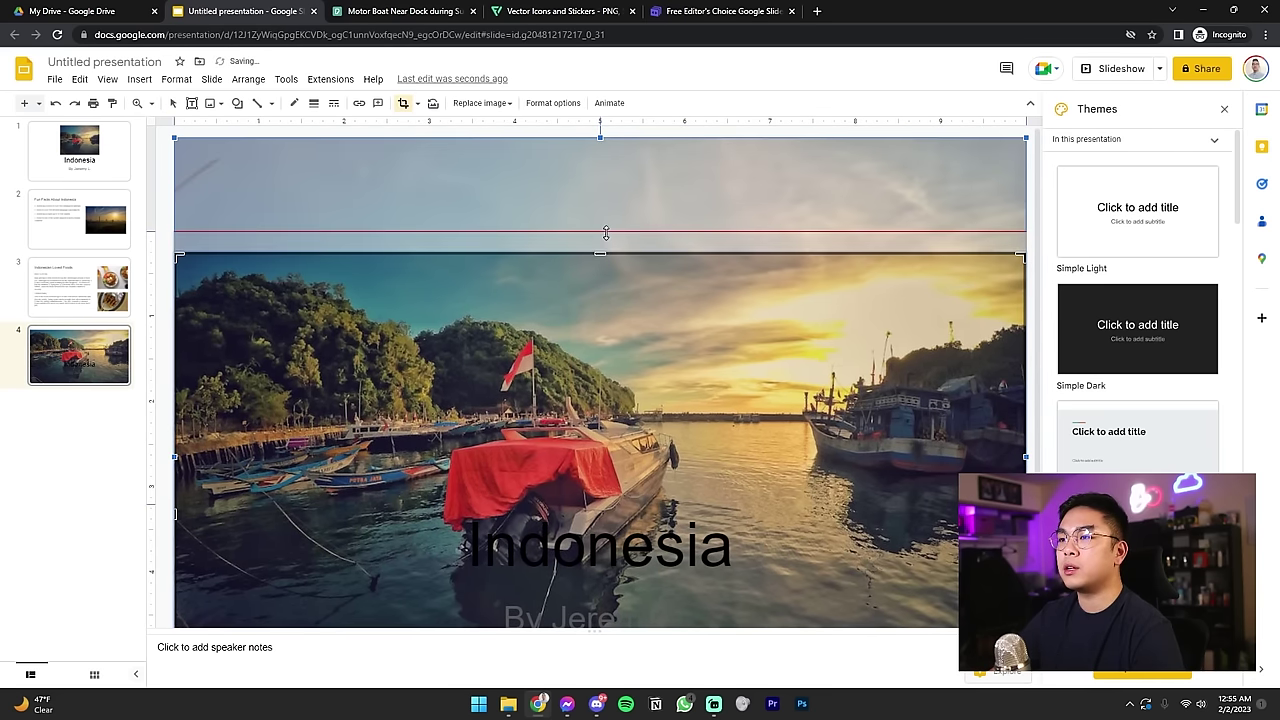
scroll(604, 250, "down", 2)
left_click_drag(601, 624, 619, 507)
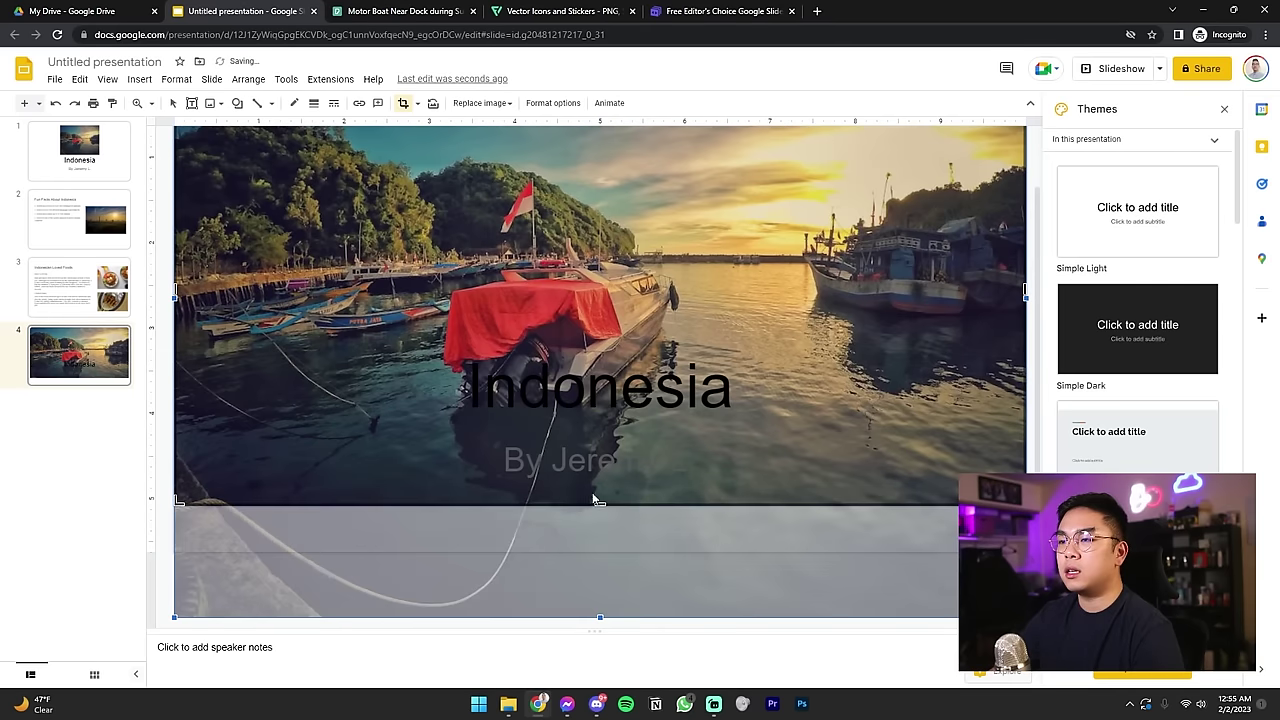
scroll(518, 485, "up", 1)
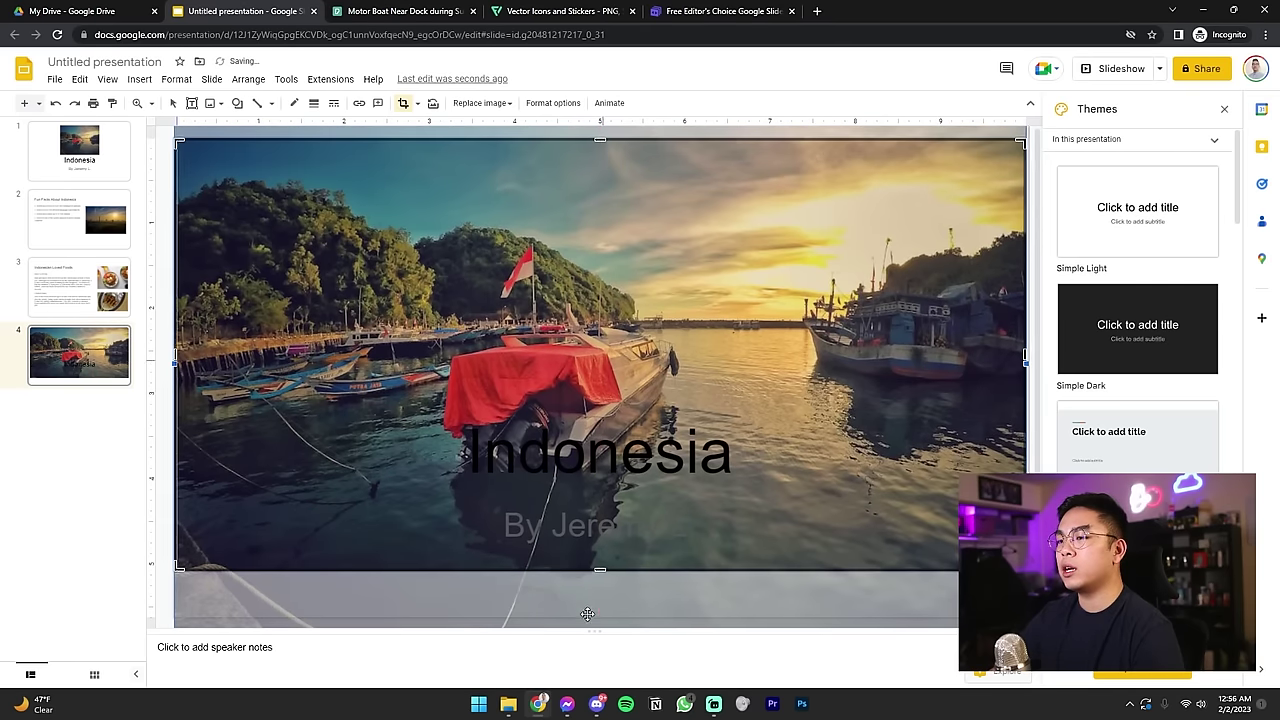
scroll(596, 592, "down", 1)
left_click_drag(596, 592, 576, 568)
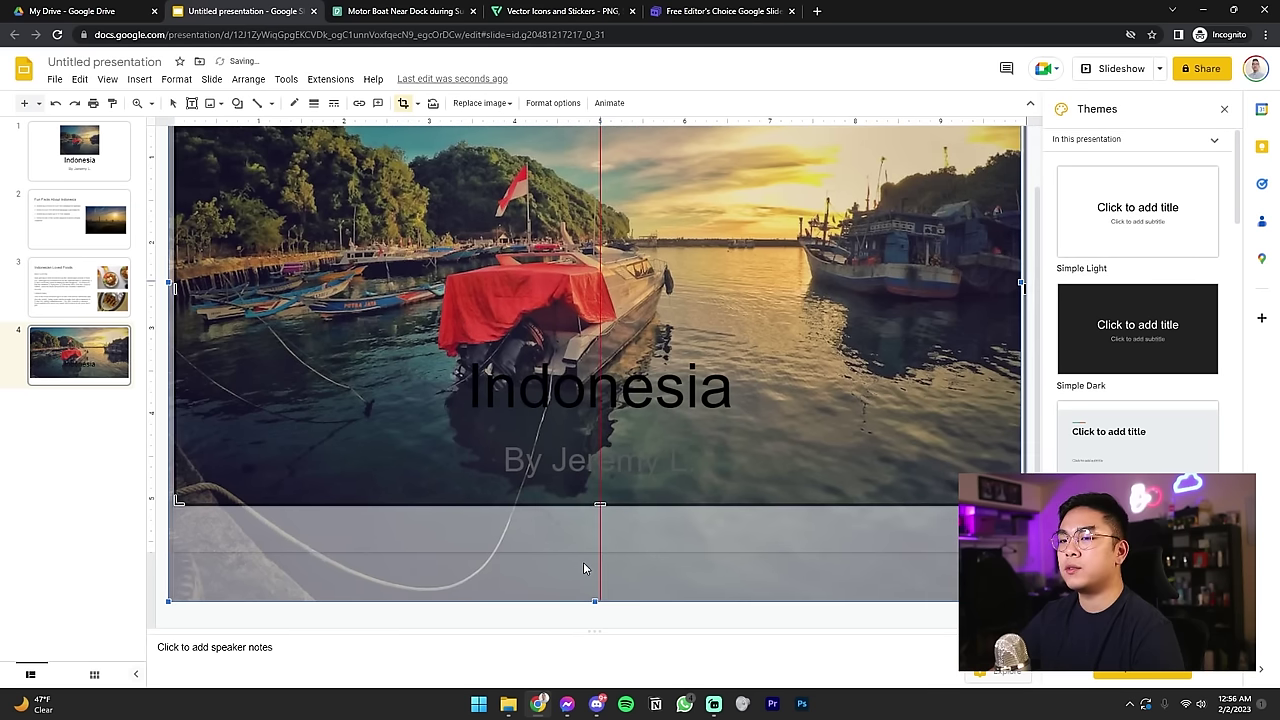
scroll(583, 562, "up", 1)
Step: Darken the boat picture to -25% brightness and slightly increase its contrast, leaving it without a recolor
left_click(563, 104)
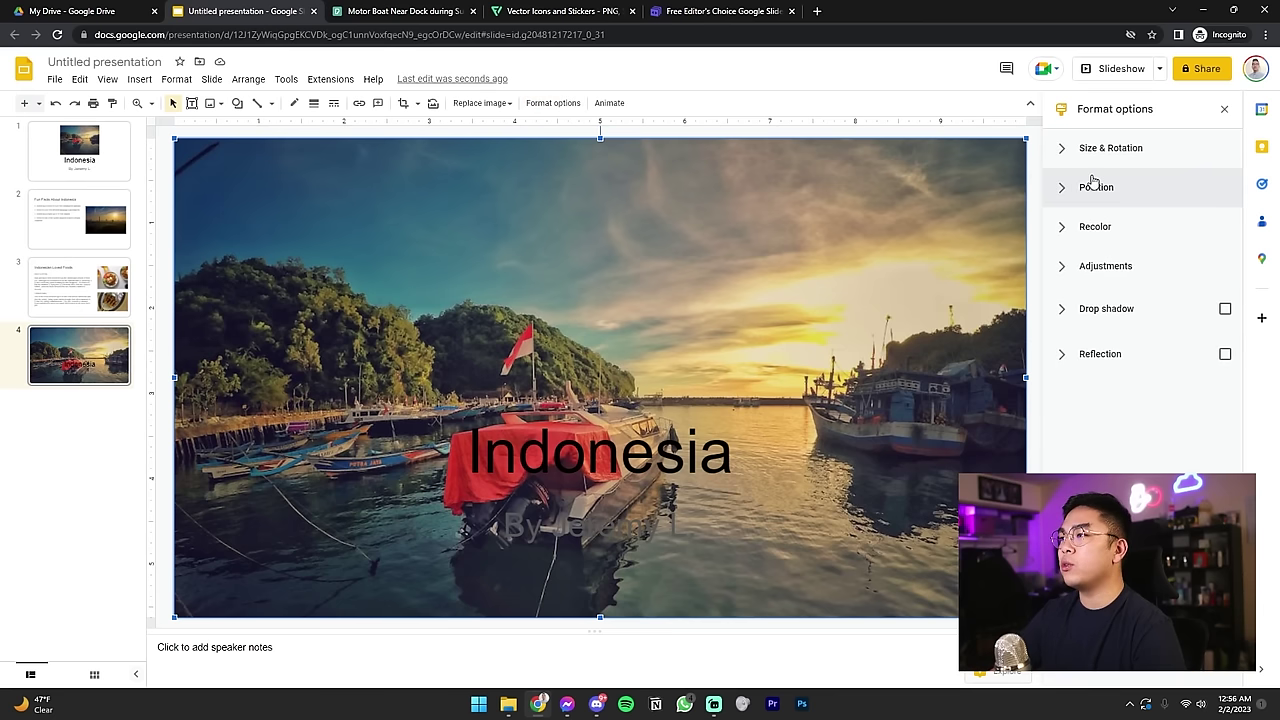
left_click(1066, 228)
left_click(1097, 262)
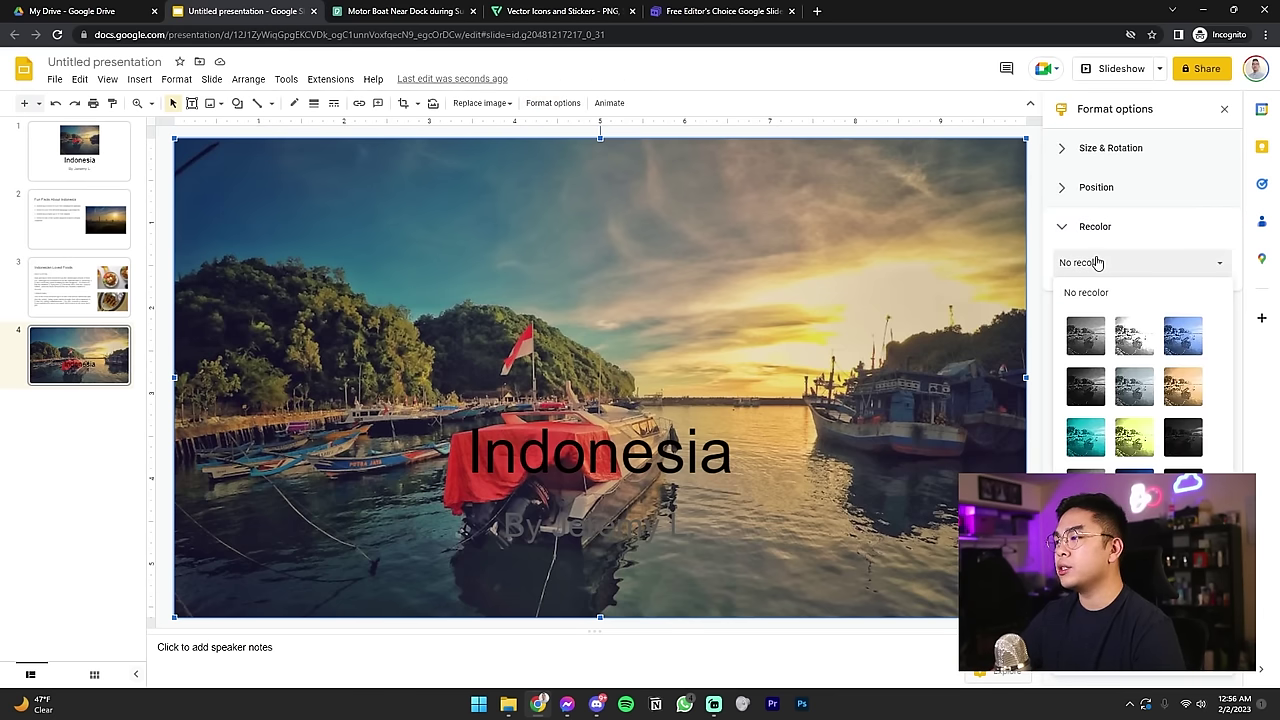
left_click(1131, 272)
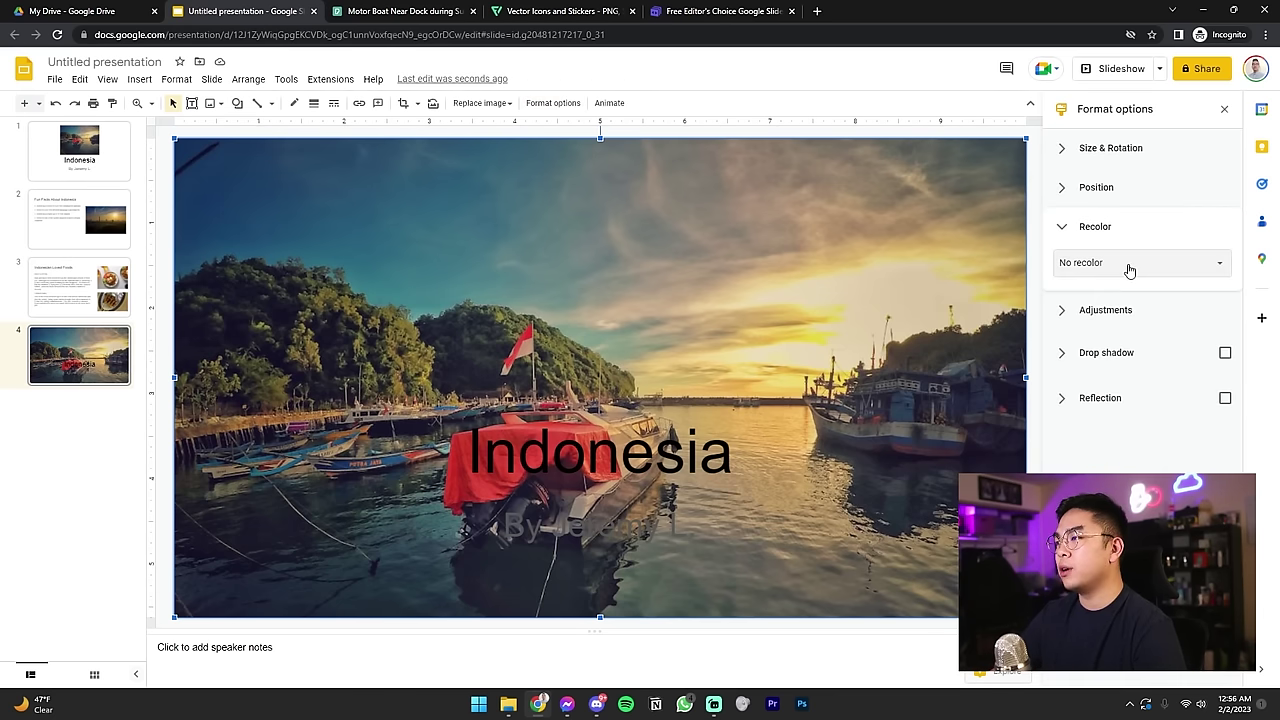
left_click(1114, 306)
mouse_move(1142, 412)
left_mouse_down()
mouse_move(1100, 410)
mouse_move(1123, 412)
left_mouse_up()
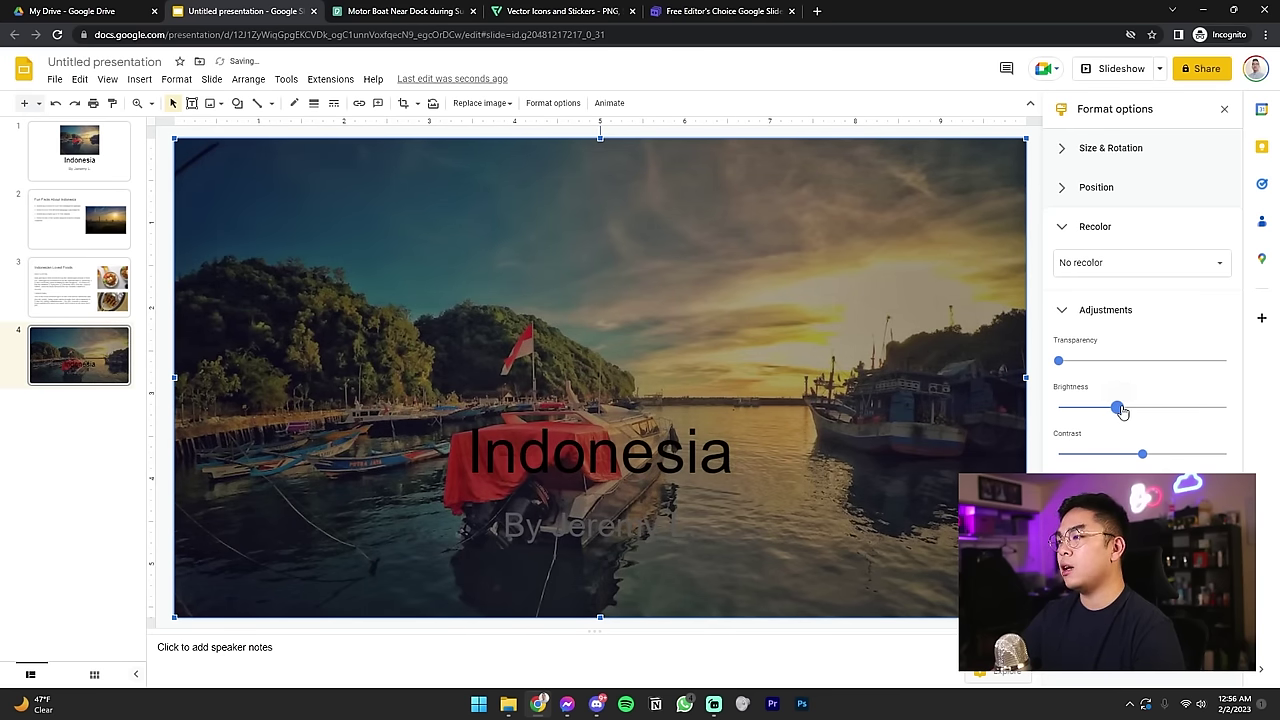
left_click_drag(1142, 457, 1160, 457)
left_click_drag(1117, 408, 1122, 410)
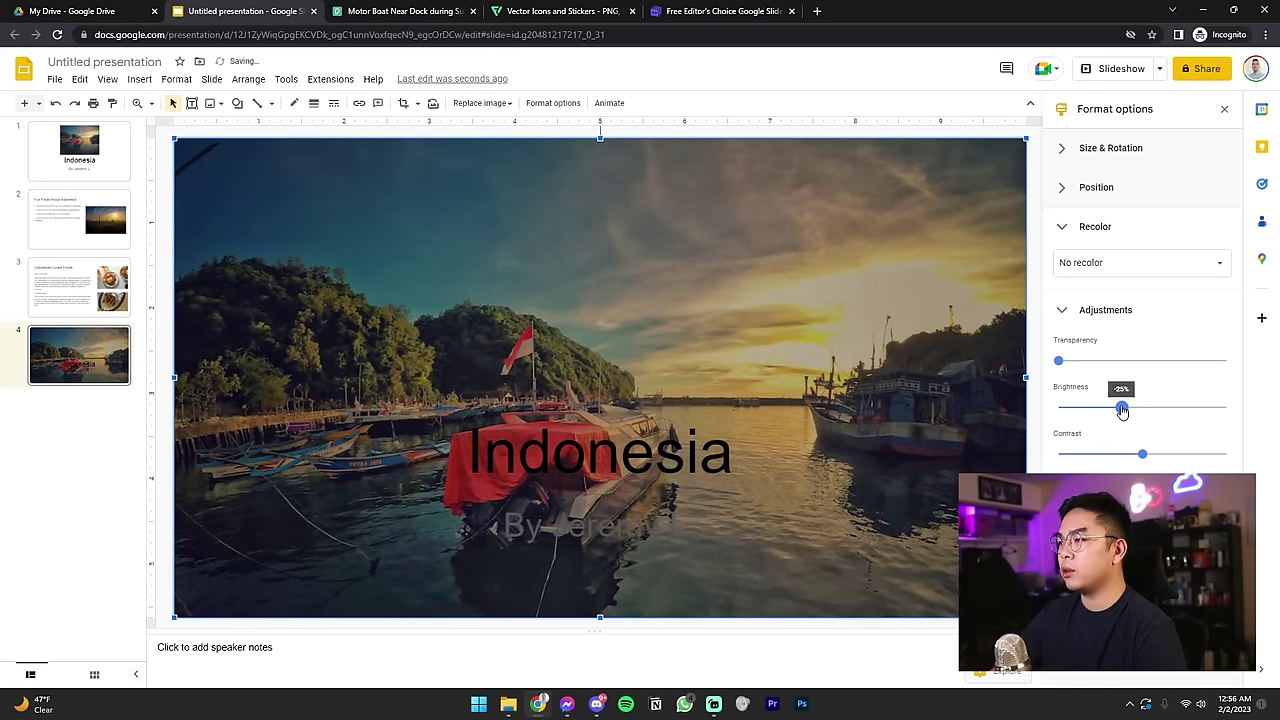
left_click_drag(1142, 455, 1158, 457)
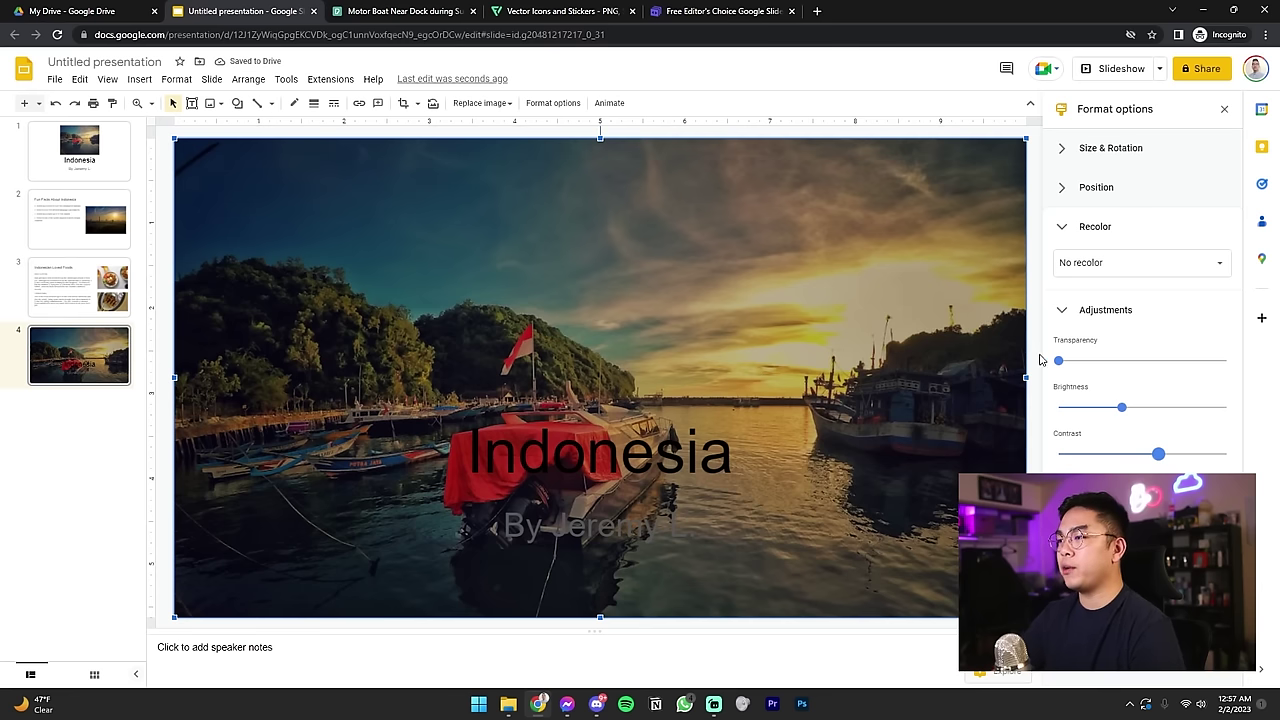
Step: Delete the old title and the author subtitle from slide 4
key("Tab")
key("Return")
key("Escape")
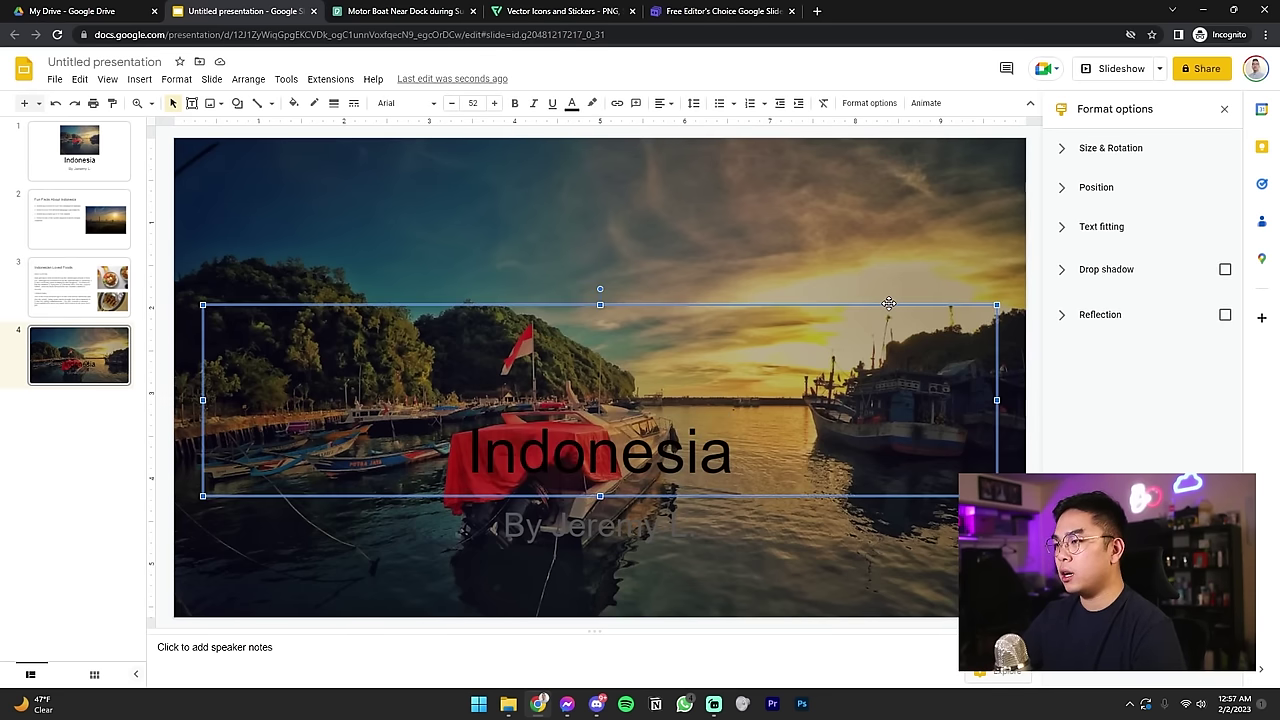
key("Delete")
left_click(597, 527)
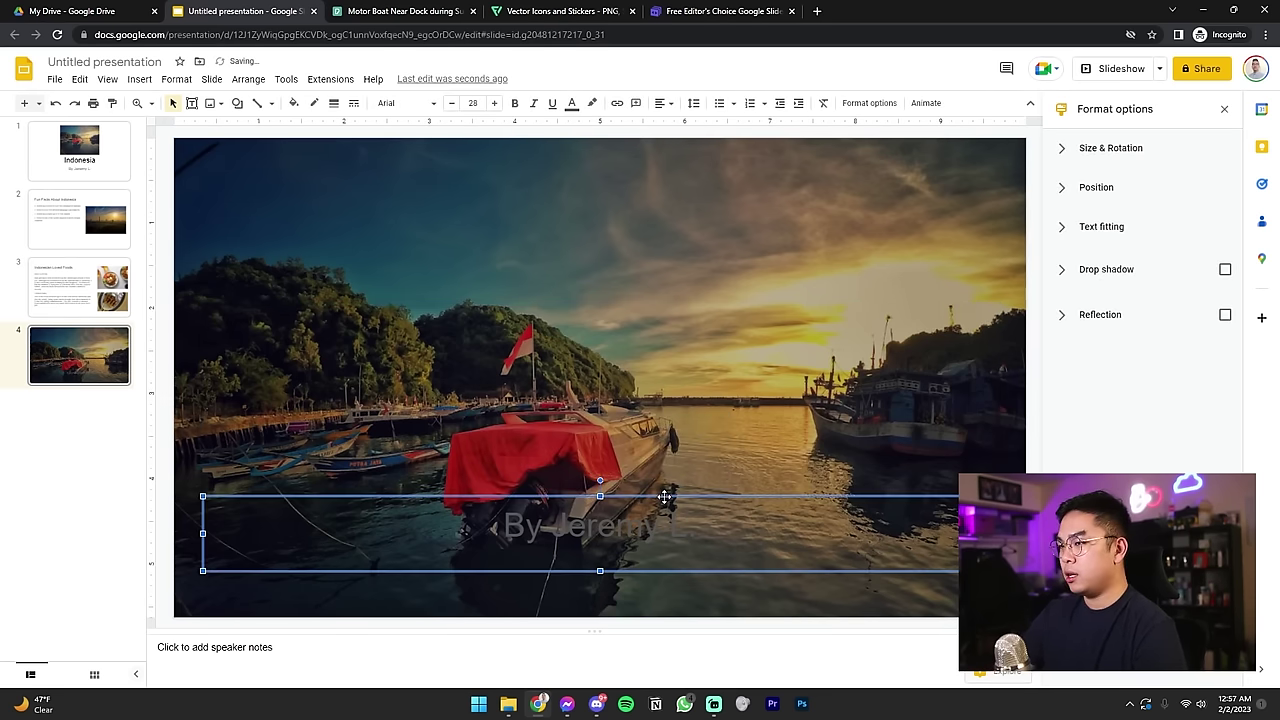
key("Escape")
key("Delete")
Step: Add a wide text box in the sky area near the slide's upper edge with the text "INDONESIA"
left_click(191, 103)
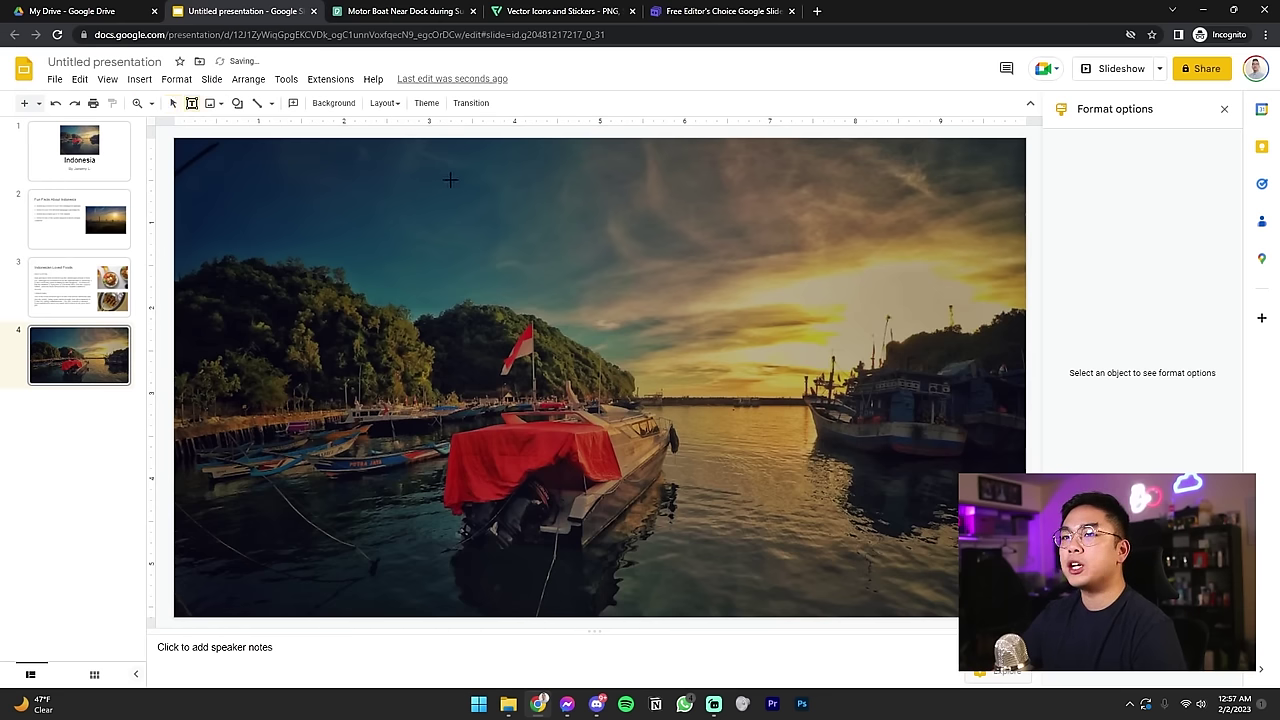
left_click_drag(451, 178, 835, 214)
type("INDONESIA")
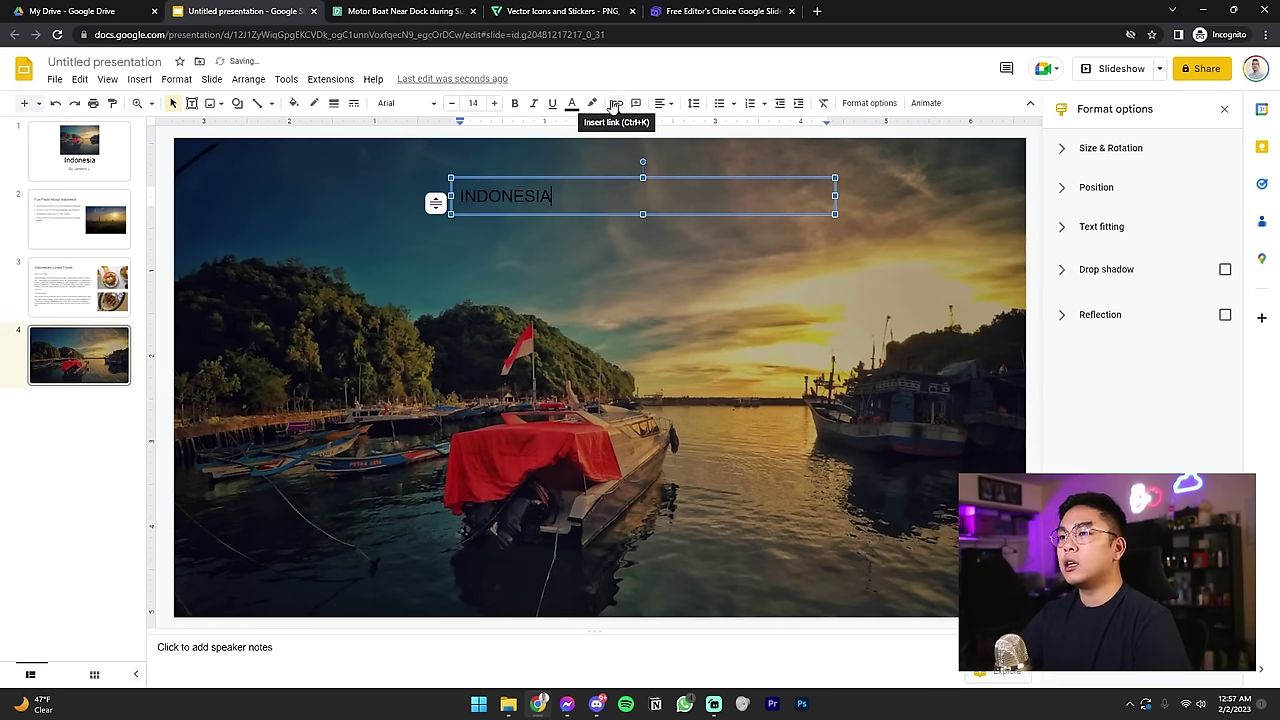
Step: Make the whole INDONESIA text bold and white
key("ctrl+a")
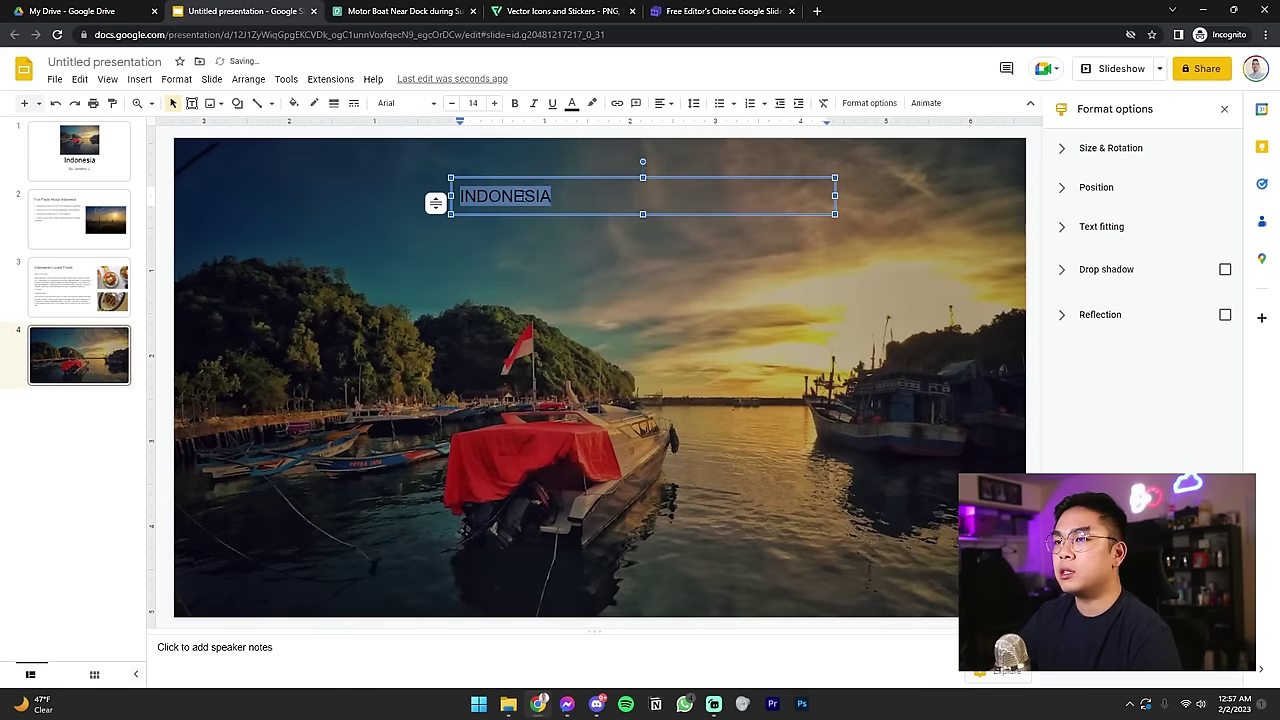
left_click(514, 103)
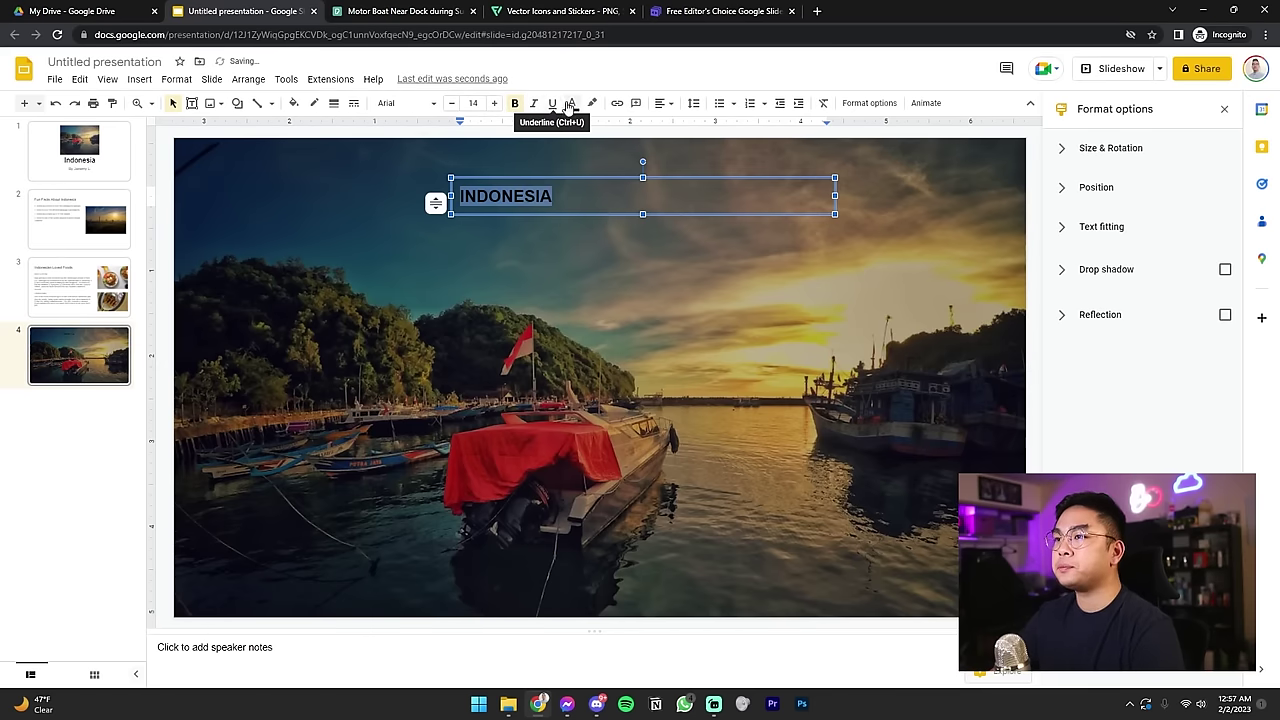
left_click(572, 104)
left_click(712, 222)
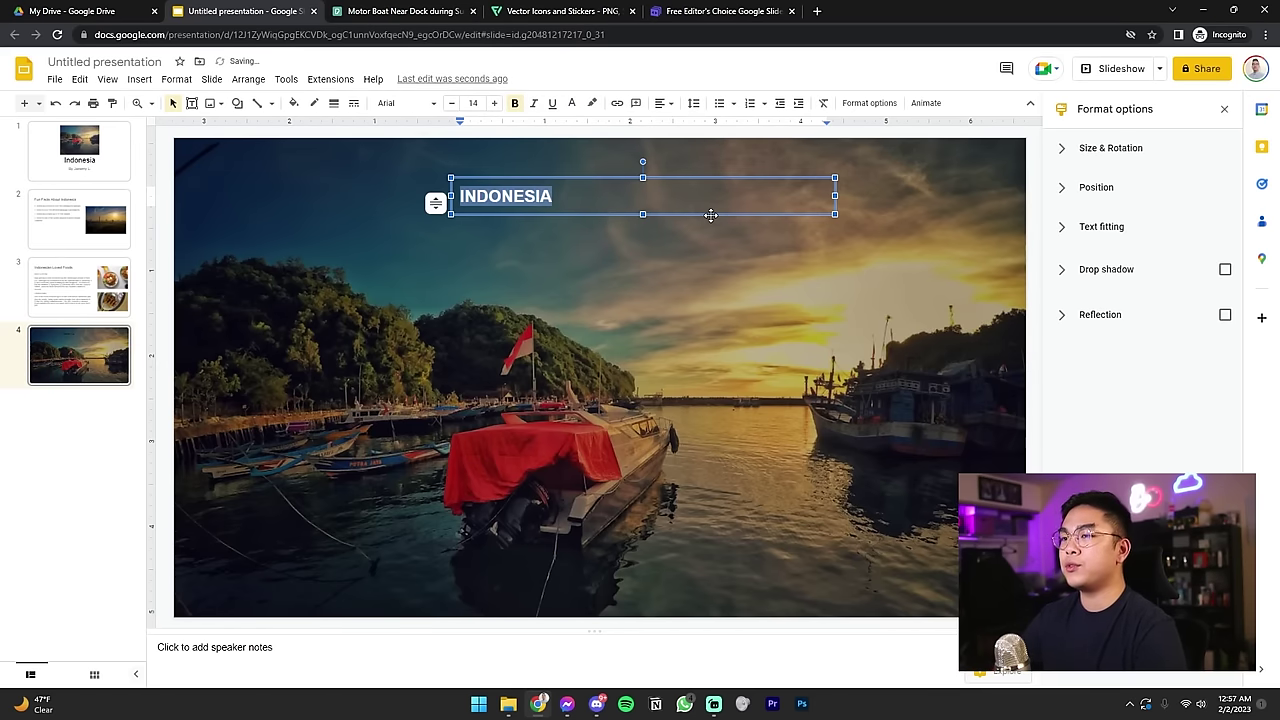
Step: Increase the INDONESIA text's font size to 54
left_click(494, 103)
left_click(494, 103)
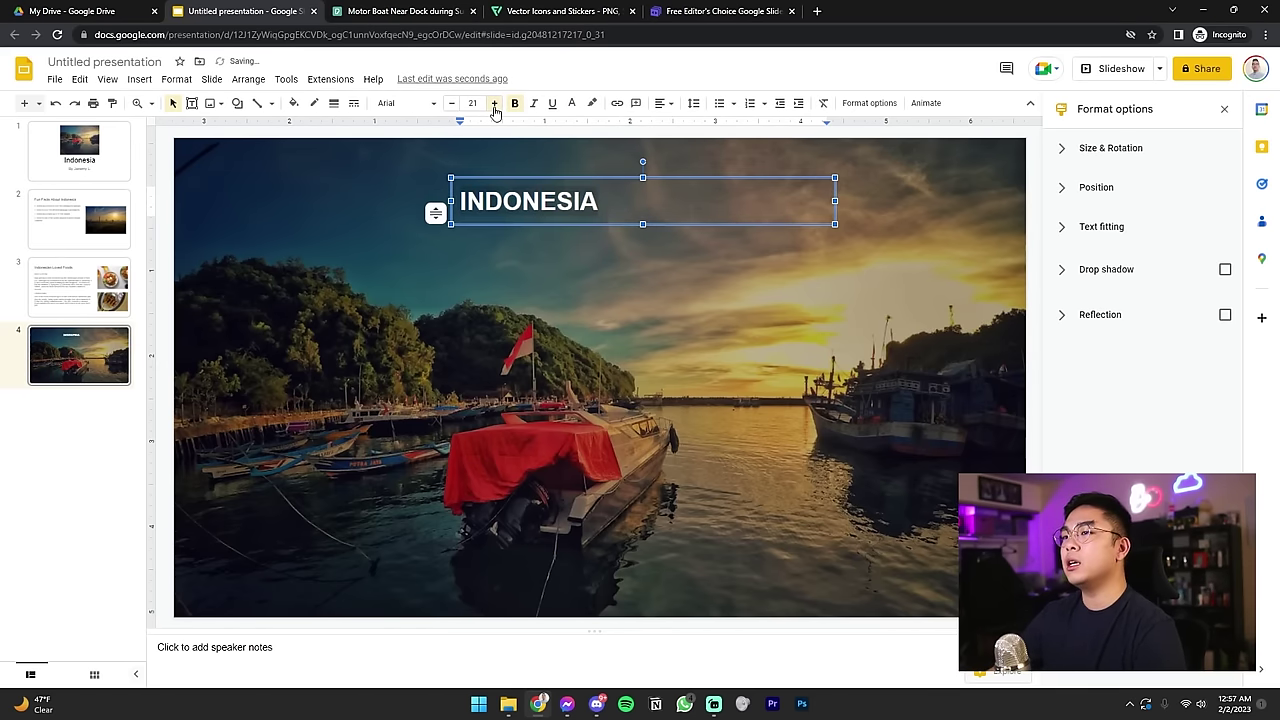
left_click(494, 103)
left_click(494, 103)
left_click(494, 103)
left_click(494, 103)
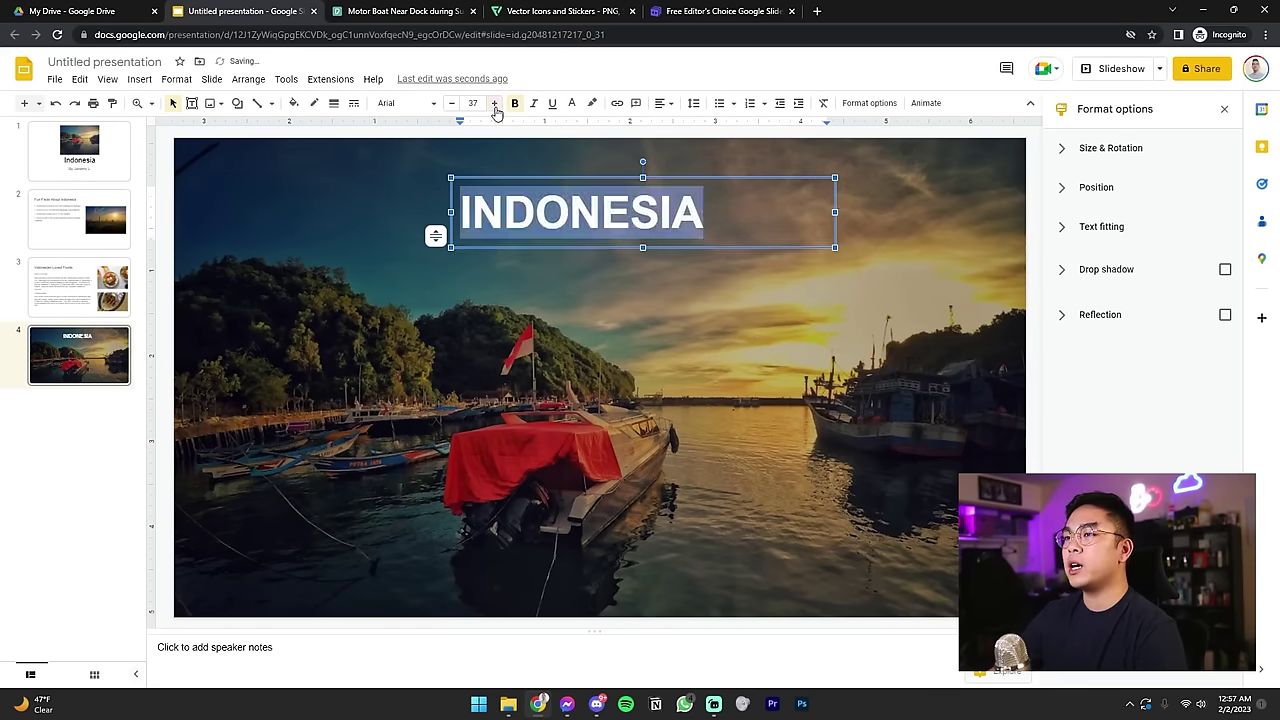
left_click(494, 103)
left_click(494, 103)
left_click(494, 103)
left_click(494, 103)
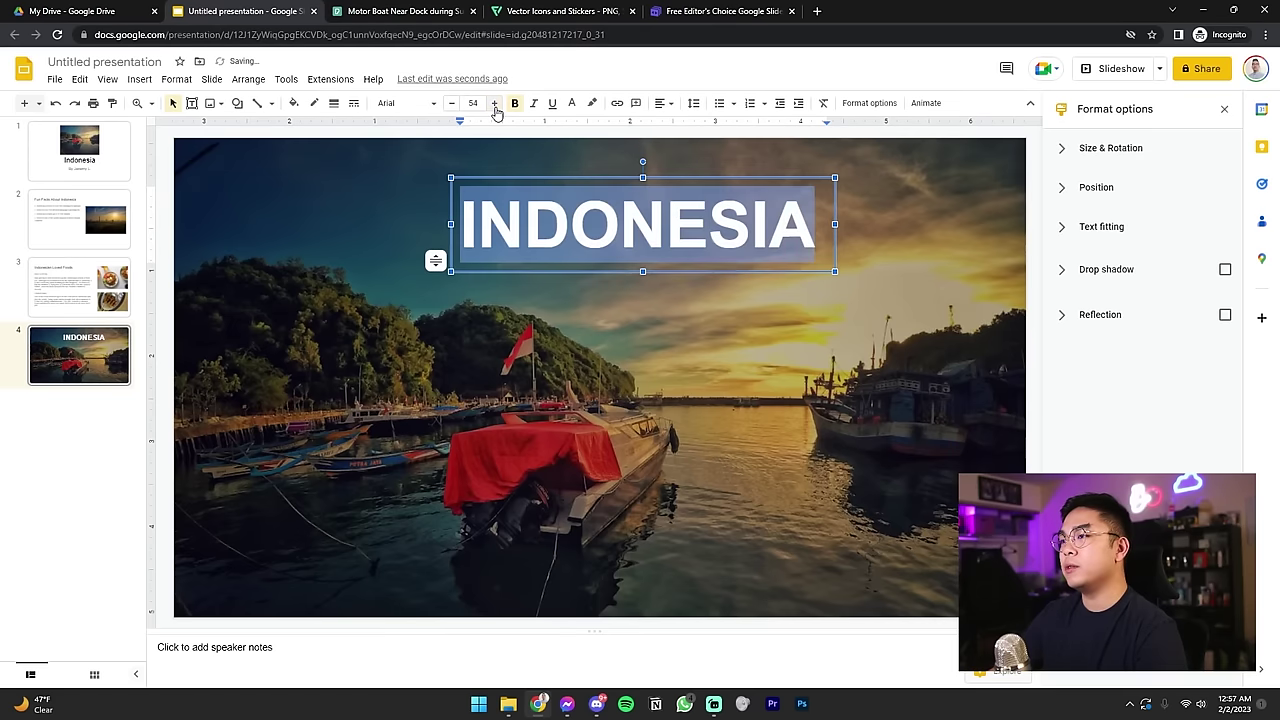
Step: Widen the INDONESIA text box by extending its left edge, and increase the text's font size to 66
left_click(494, 103)
left_click(494, 103)
left_click(451, 103)
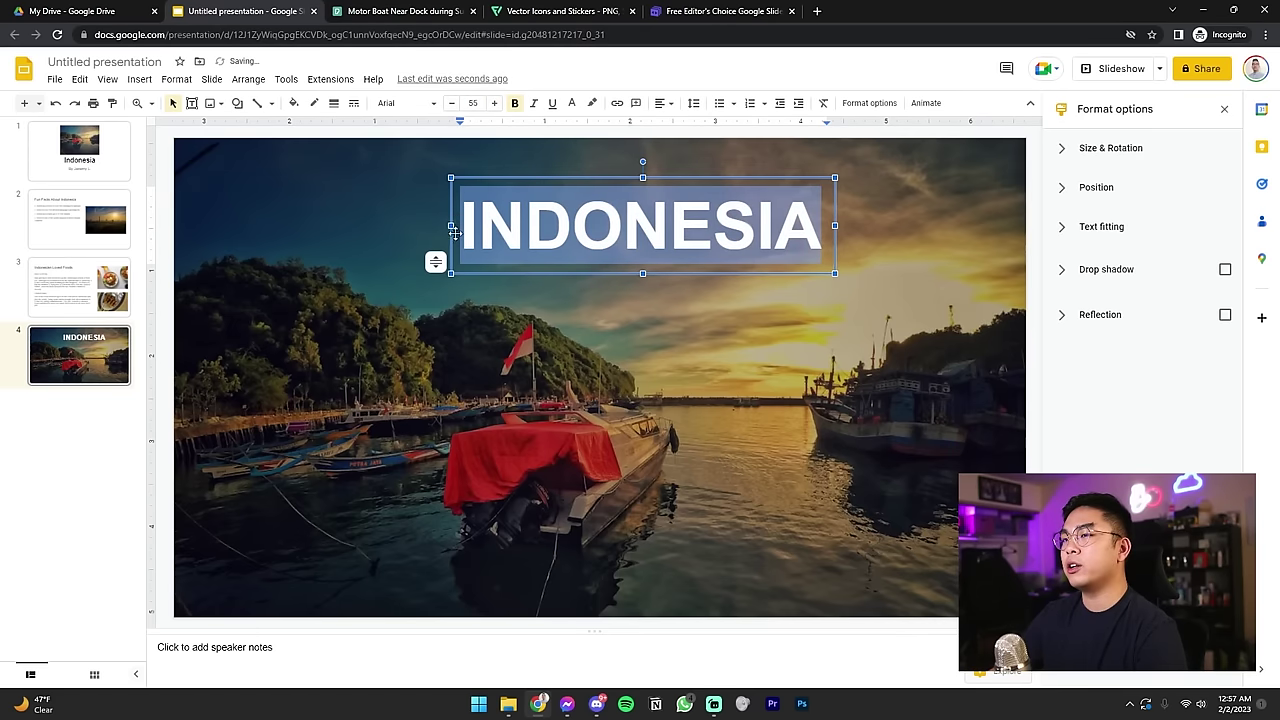
left_click_drag(452, 225, 255, 225)
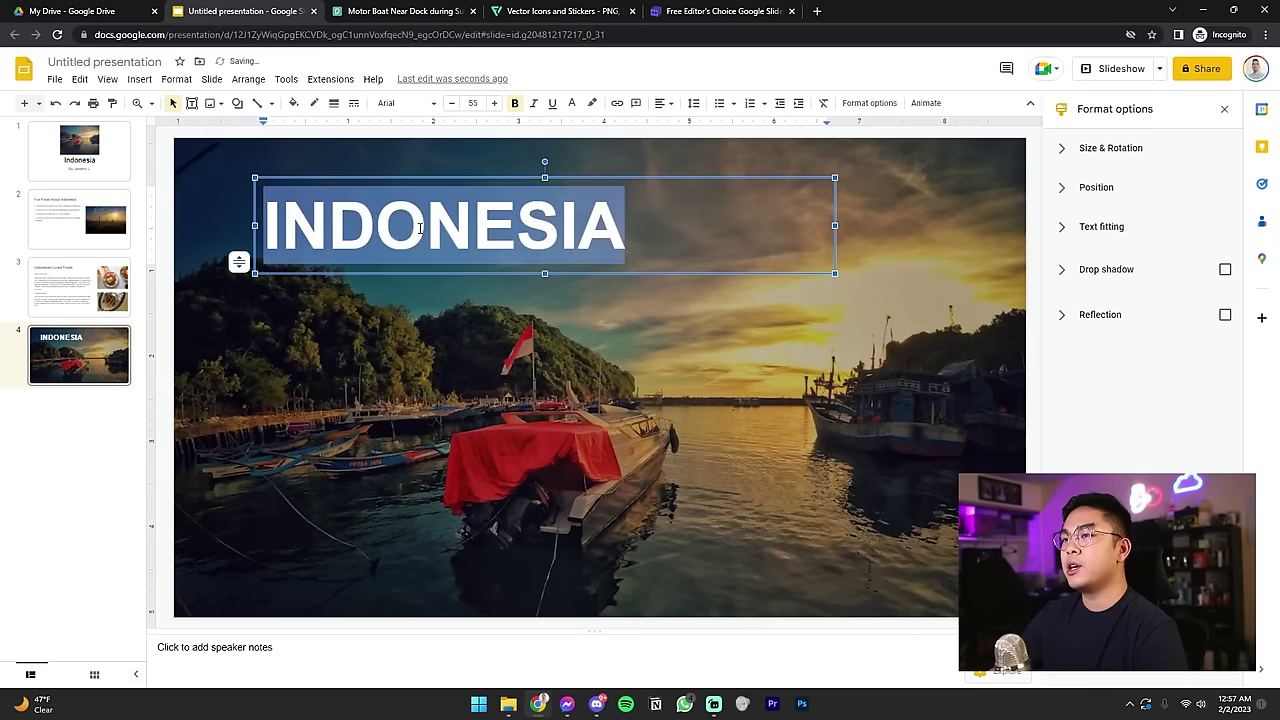
left_click(494, 103)
left_click(494, 103)
left_click(494, 103)
left_click(494, 103)
left_click(494, 103)
left_click(494, 103)
left_click(494, 103)
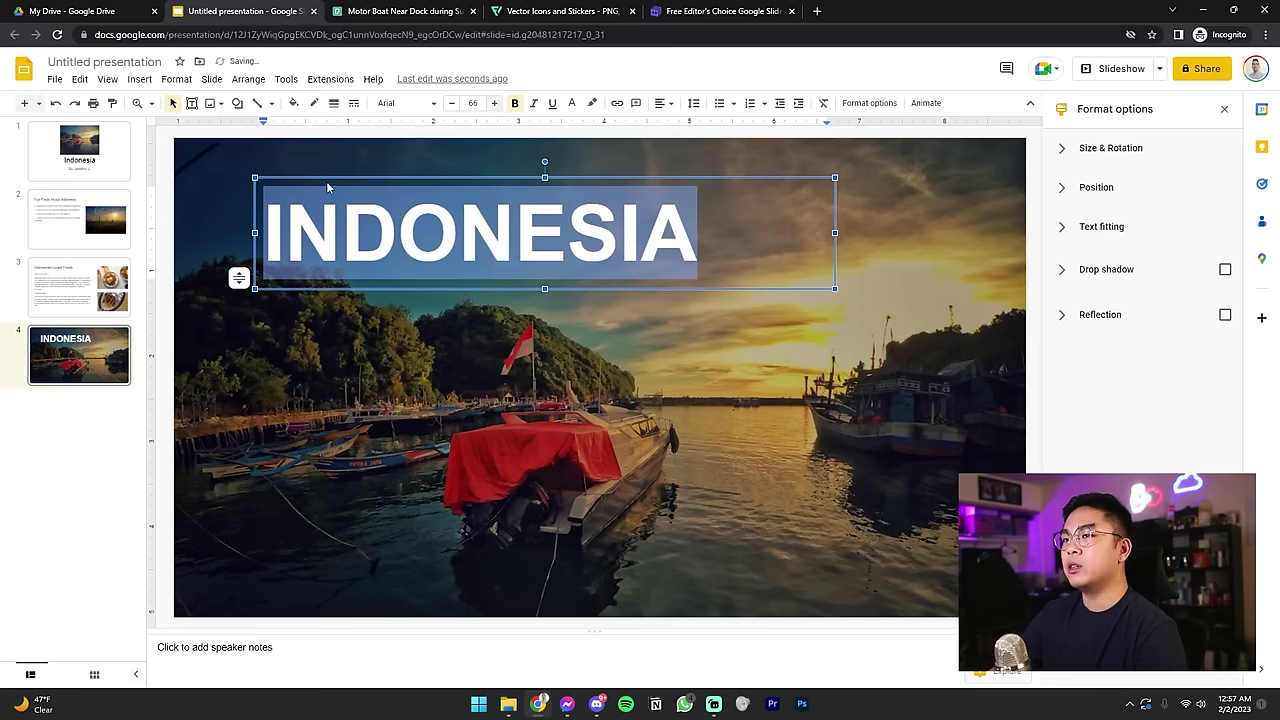
Step: Center-align the INDONESIA text in its box and place the box centered horizontally near the slide's upper edge
left_click(668, 103)
left_click(674, 126)
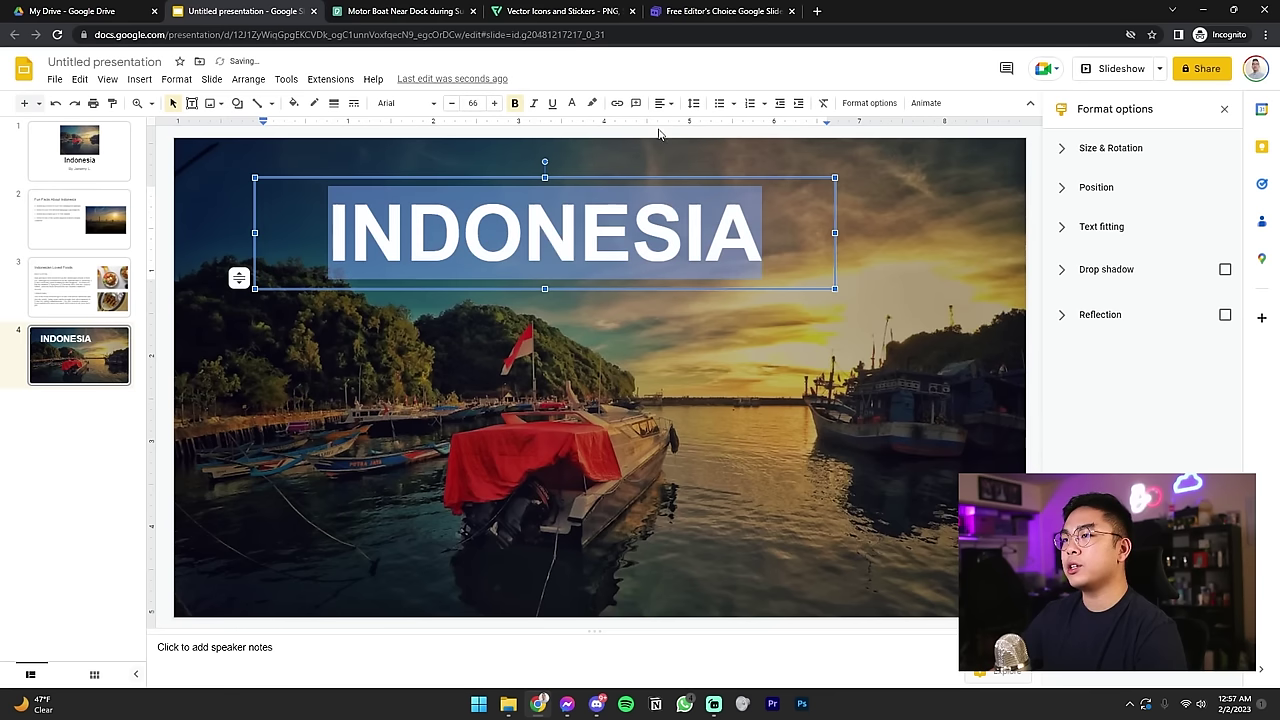
left_click(659, 133)
left_click_drag(586, 180, 641, 153)
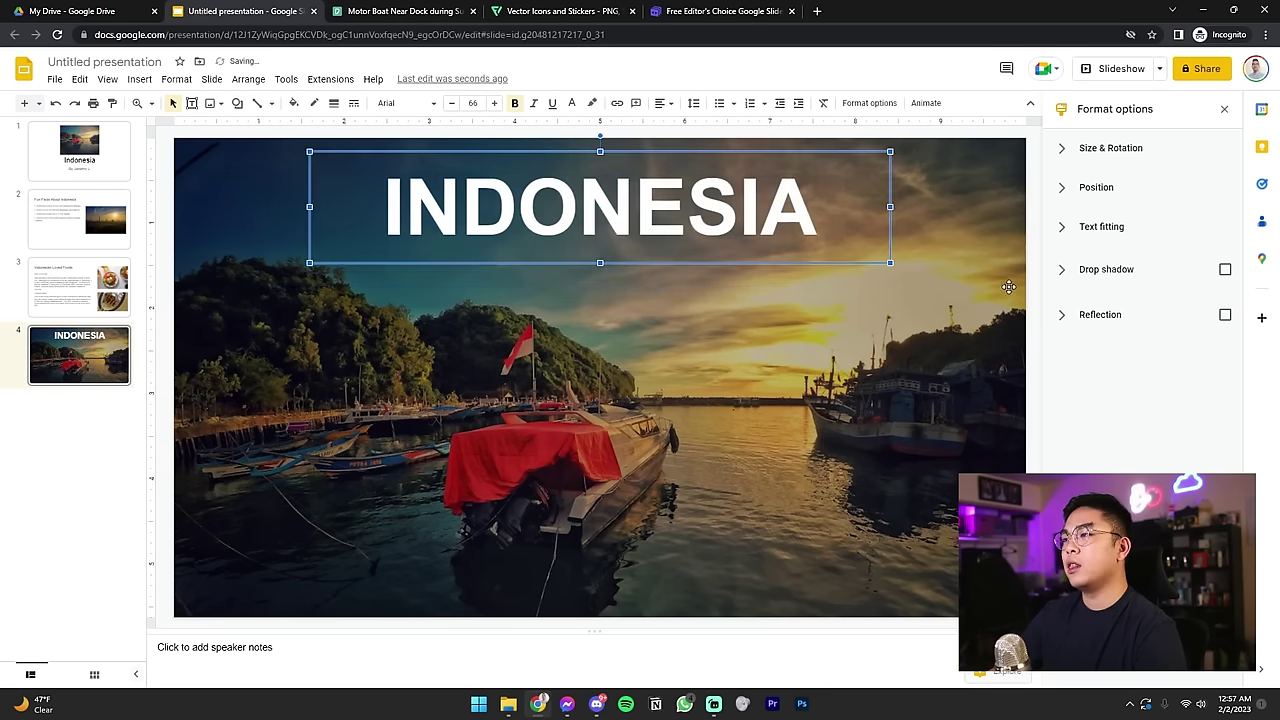
left_click(716, 299)
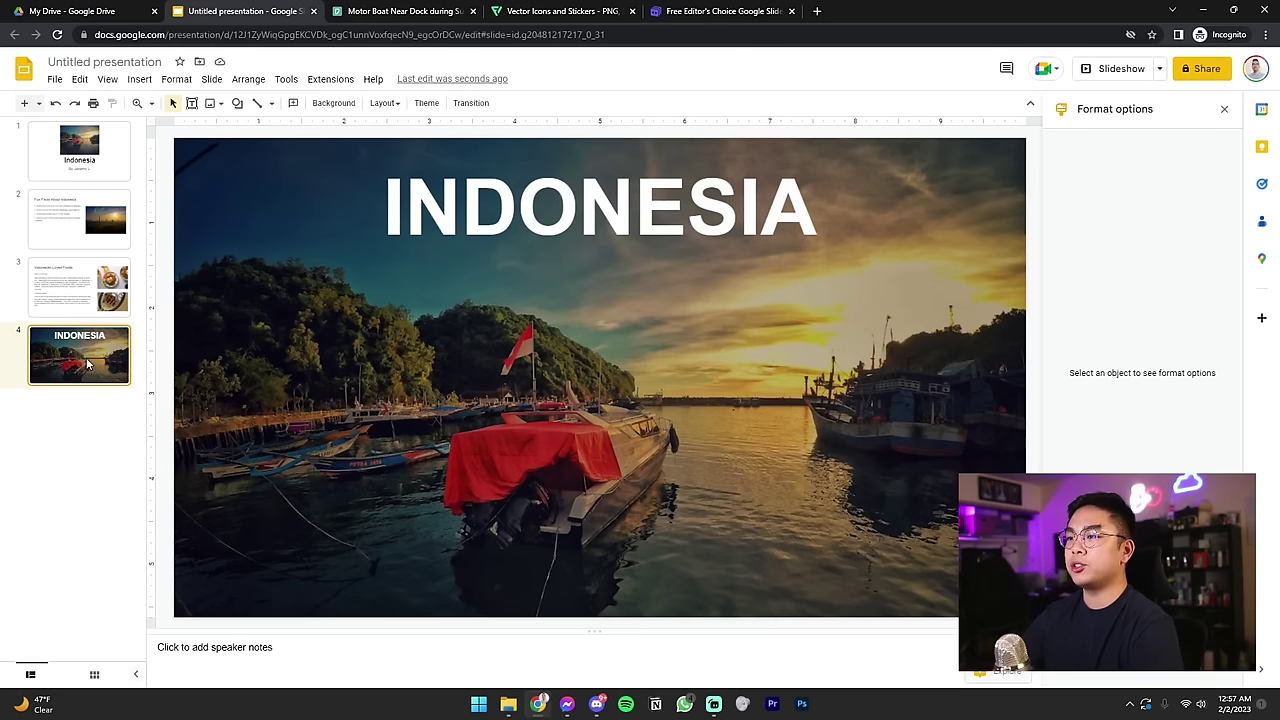
Step: Change the INDONESIA text's font to Poppins in the Bold weight
triple_click(475, 193)
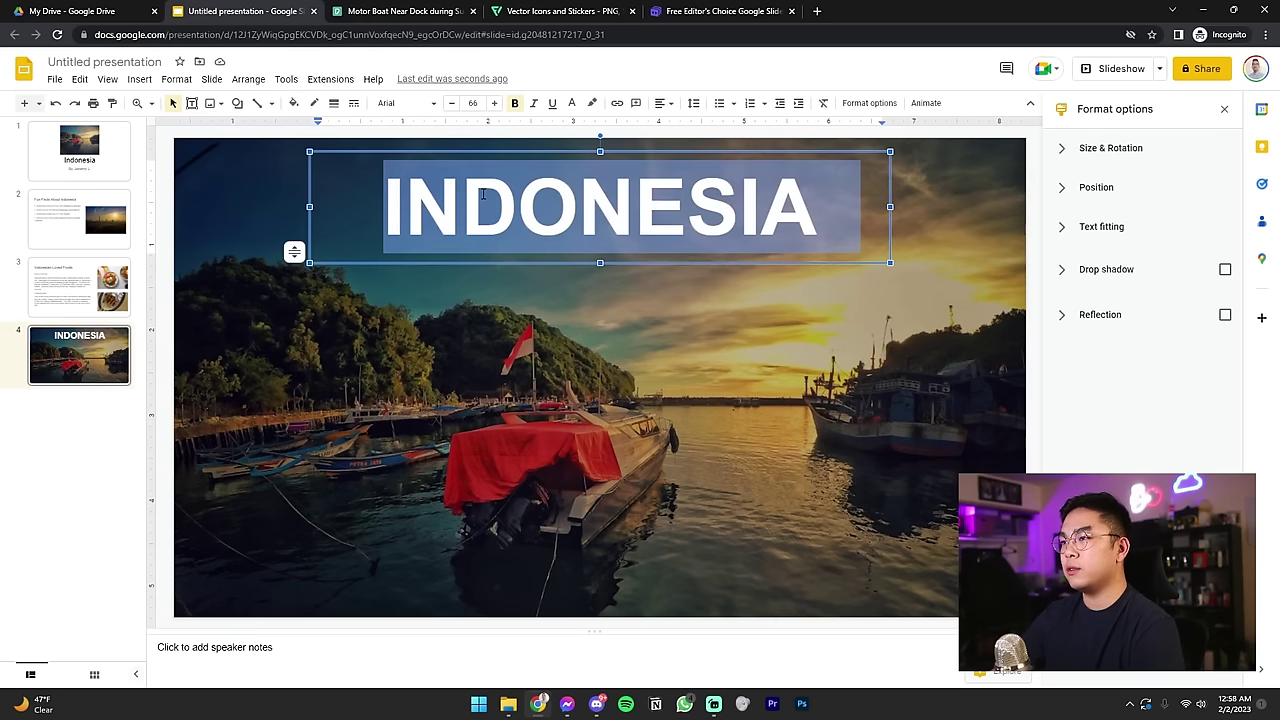
double_click(483, 194)
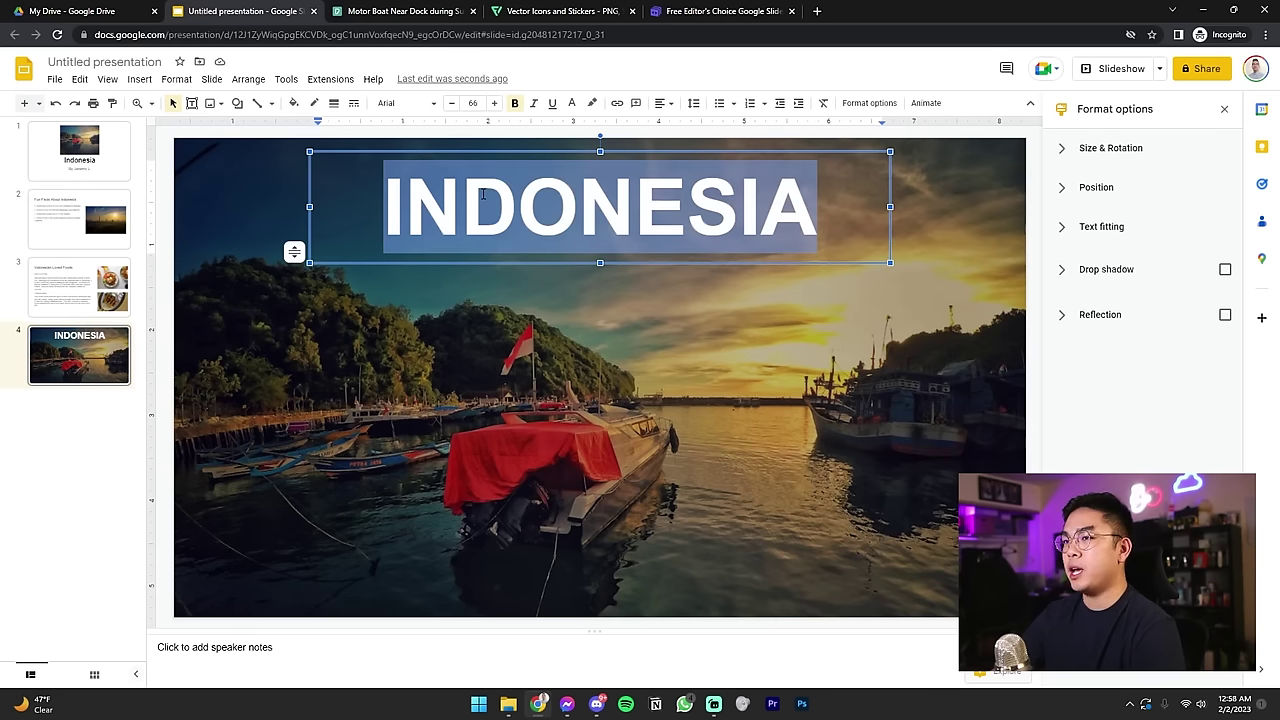
left_click(430, 105)
left_click(410, 220)
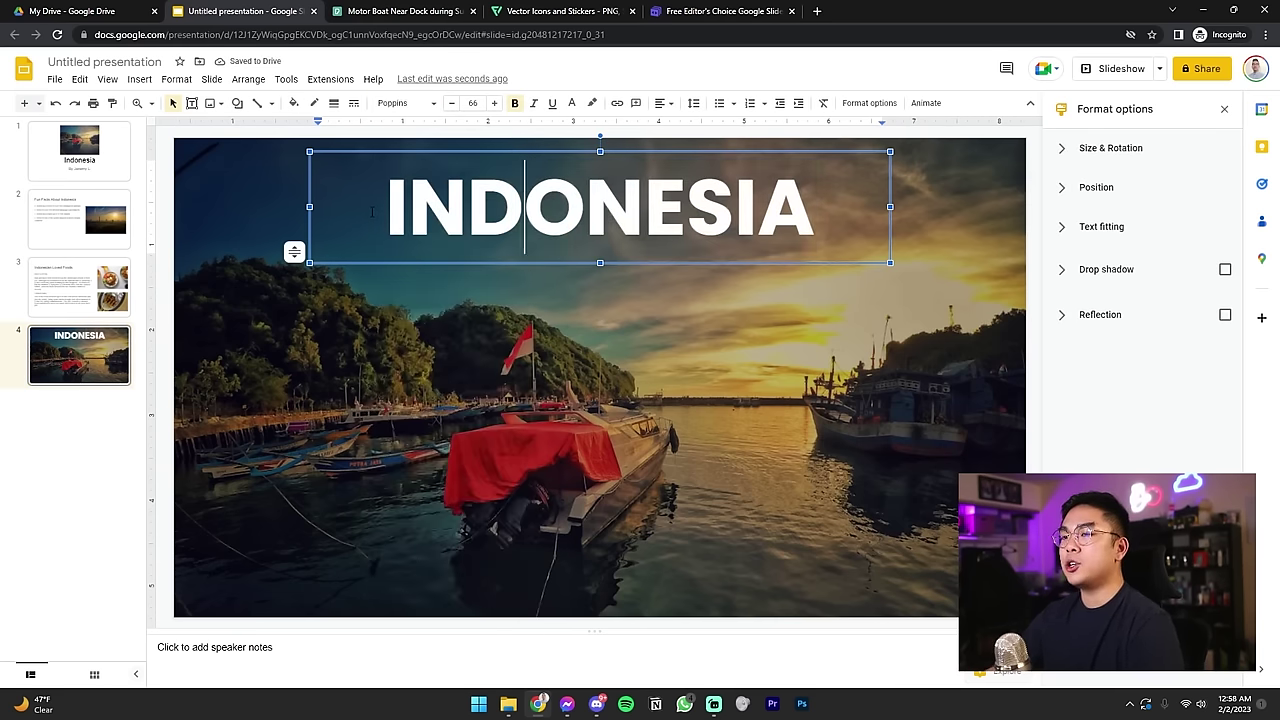
left_click(193, 189)
left_click(466, 200)
left_click(410, 104)
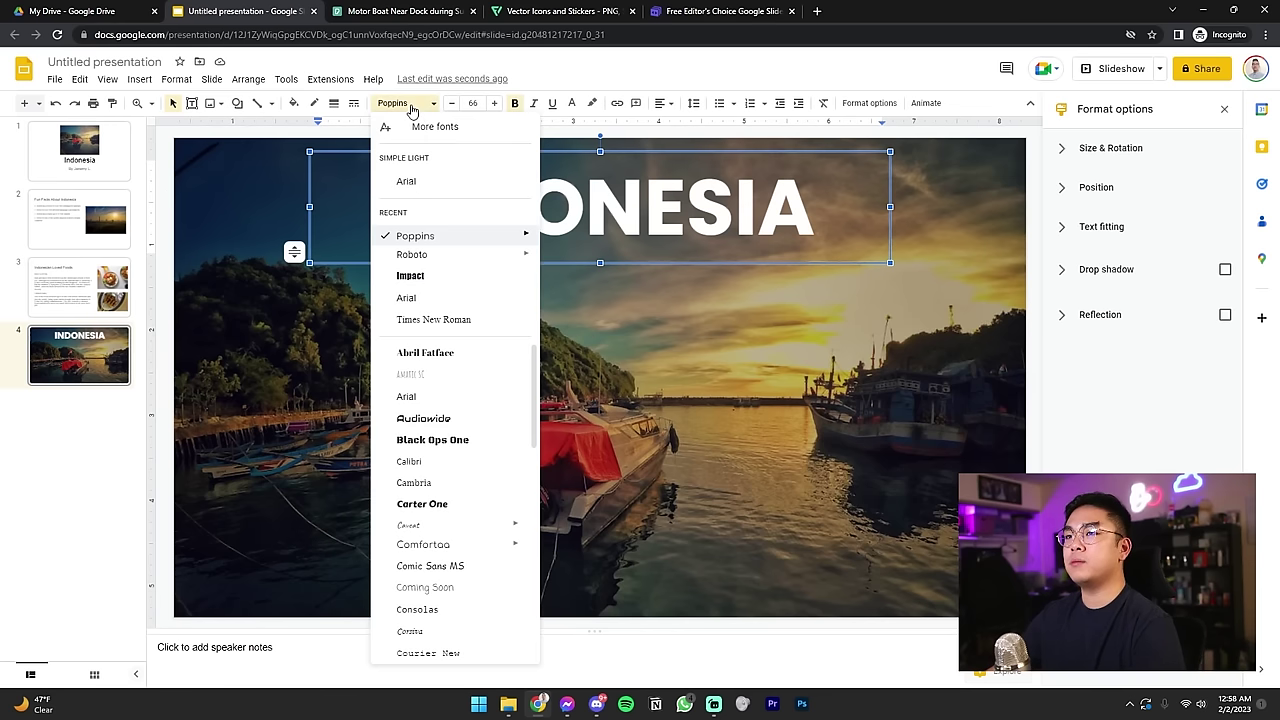
left_click(413, 235)
left_click(409, 105)
mouse_move(465, 240)
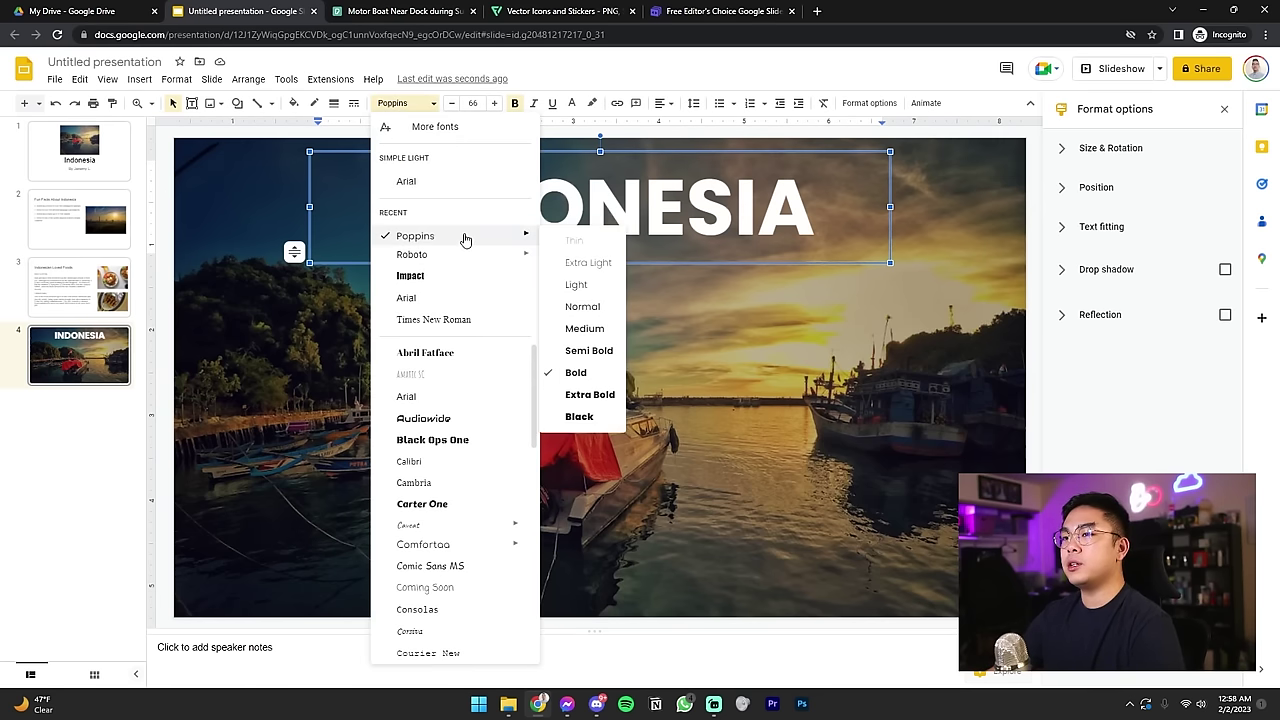
left_click(582, 376)
key("ctrl+a")
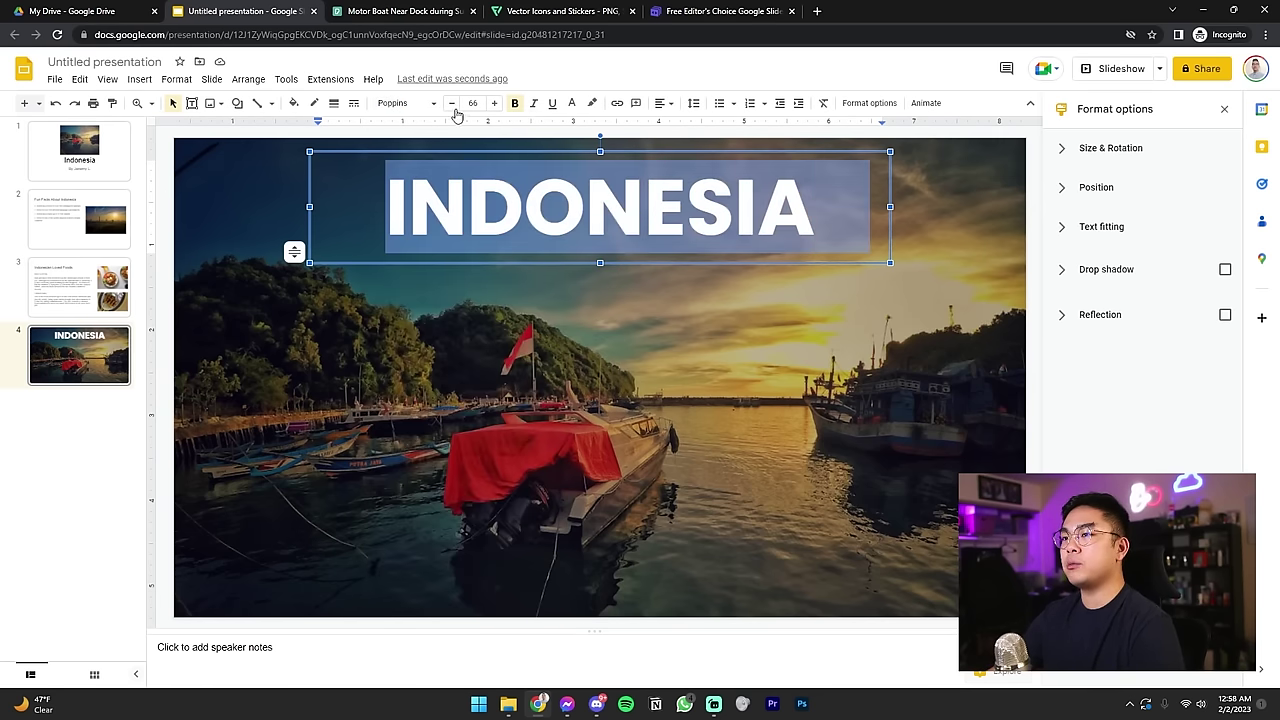
Step: Try the Poppins Extra Bold weight on the whole INDONESIA text
left_click(400, 103)
mouse_move(460, 240)
left_click(596, 392)
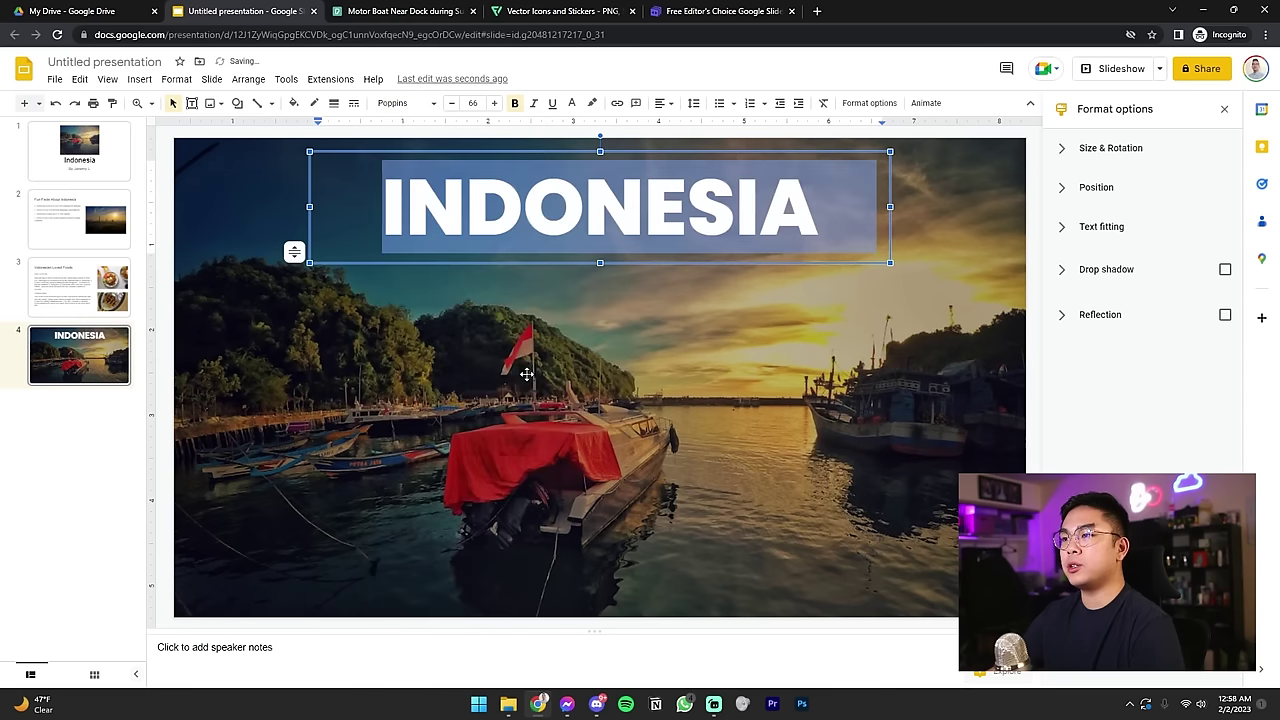
Step: Switch the INDONESIA text to the Poppins Semi Bold weight
left_click(430, 104)
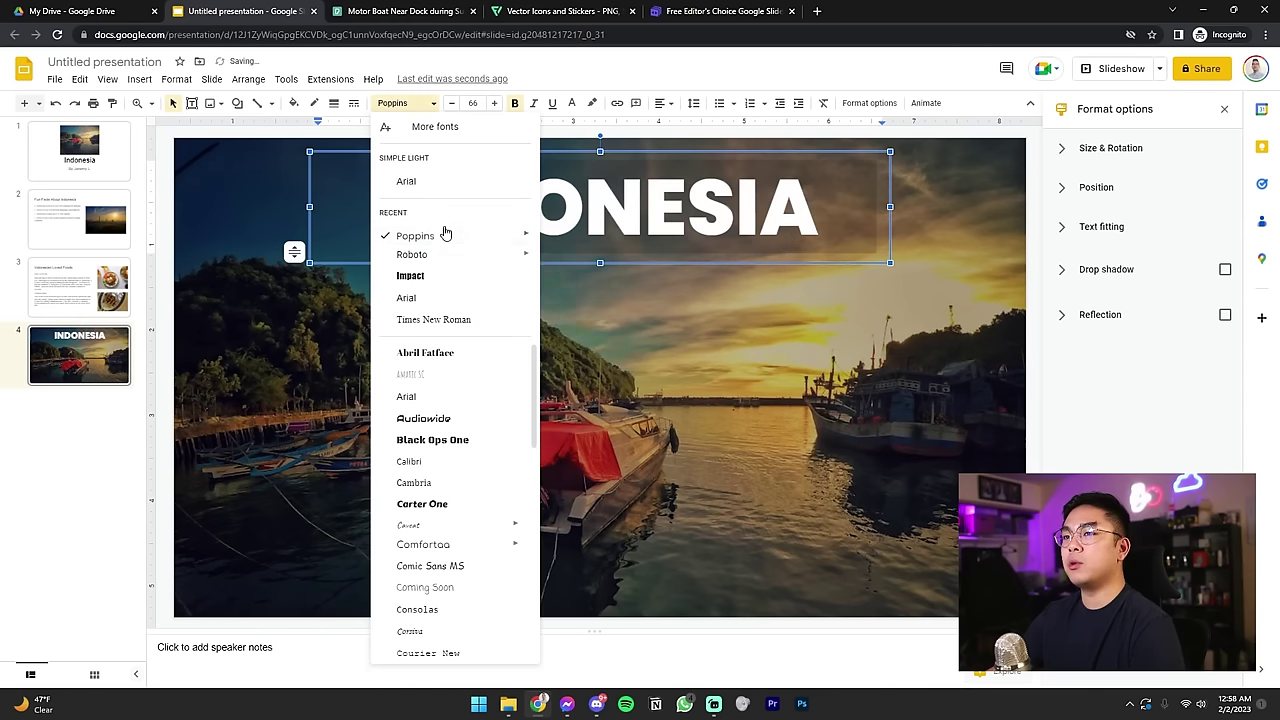
mouse_move(460, 236)
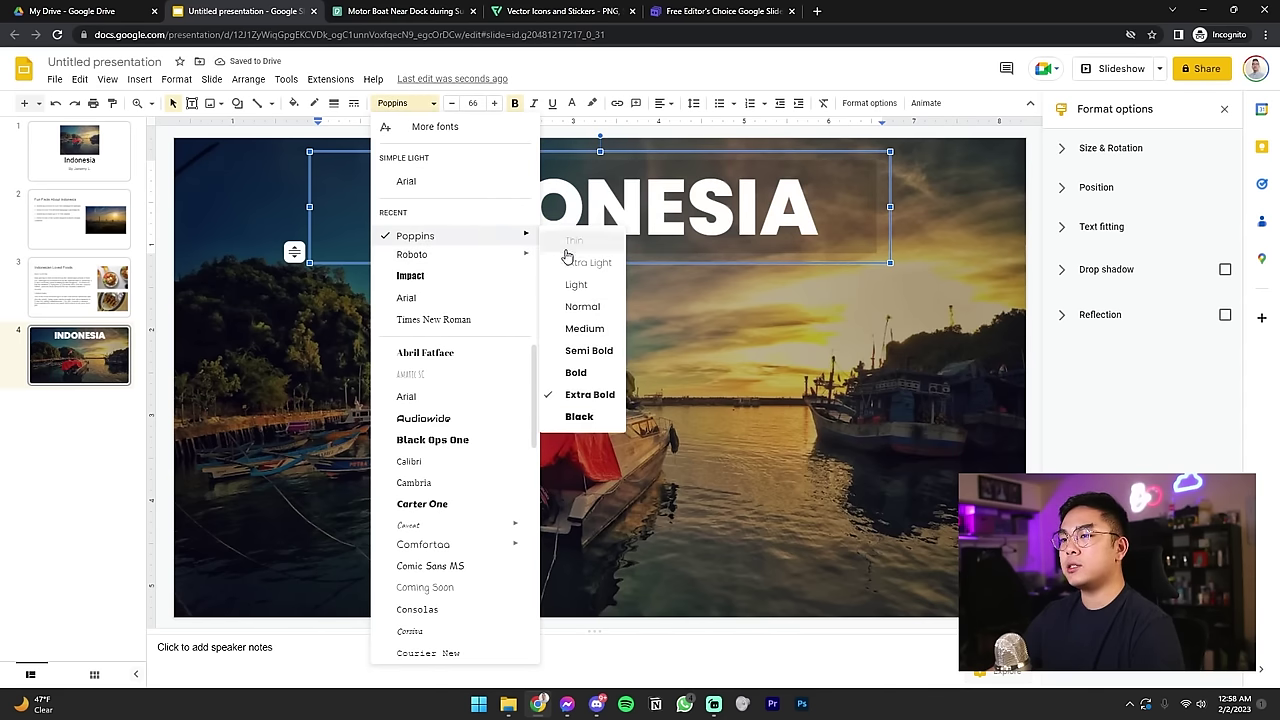
left_click(589, 350)
Step: Draw a straight horizontal line about 1.3 inches long in the sky area below the INDONESIA title
left_click(139, 79)
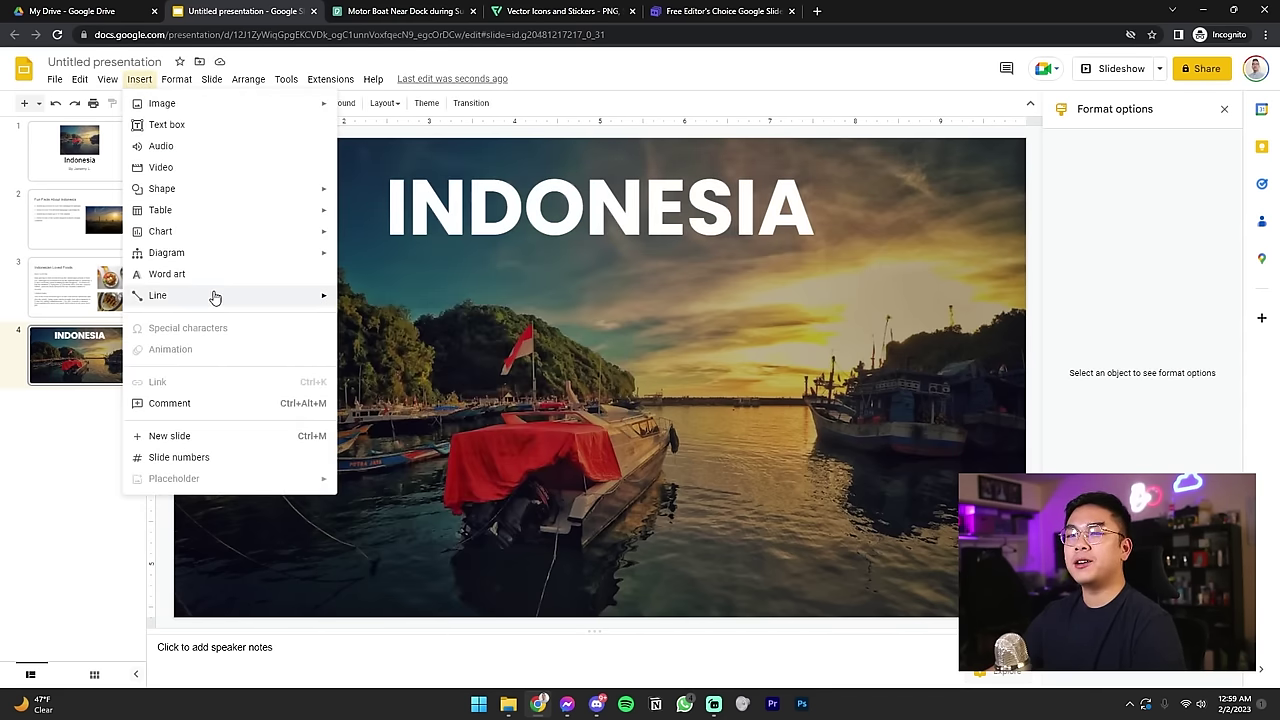
mouse_move(214, 297)
left_click(414, 322)
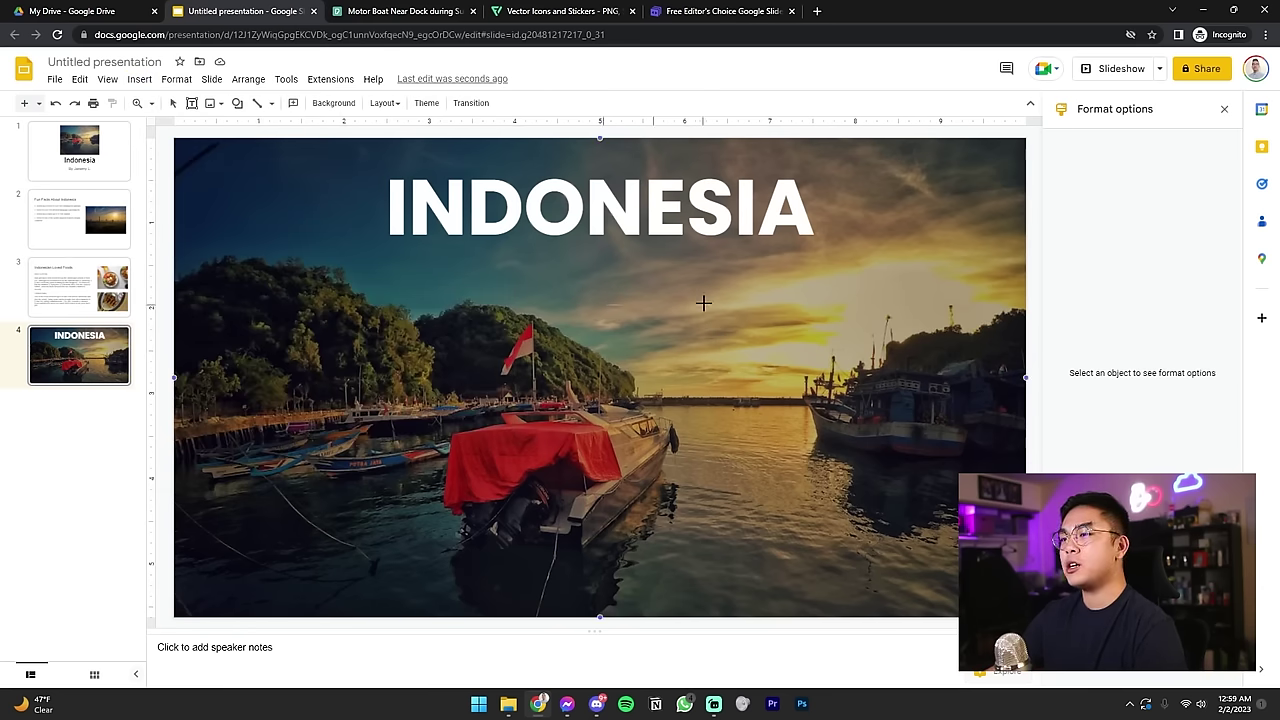
left_click_drag(603, 304, 718, 304)
Step: Set the line's weight to 3px and its color to white
left_click(313, 103)
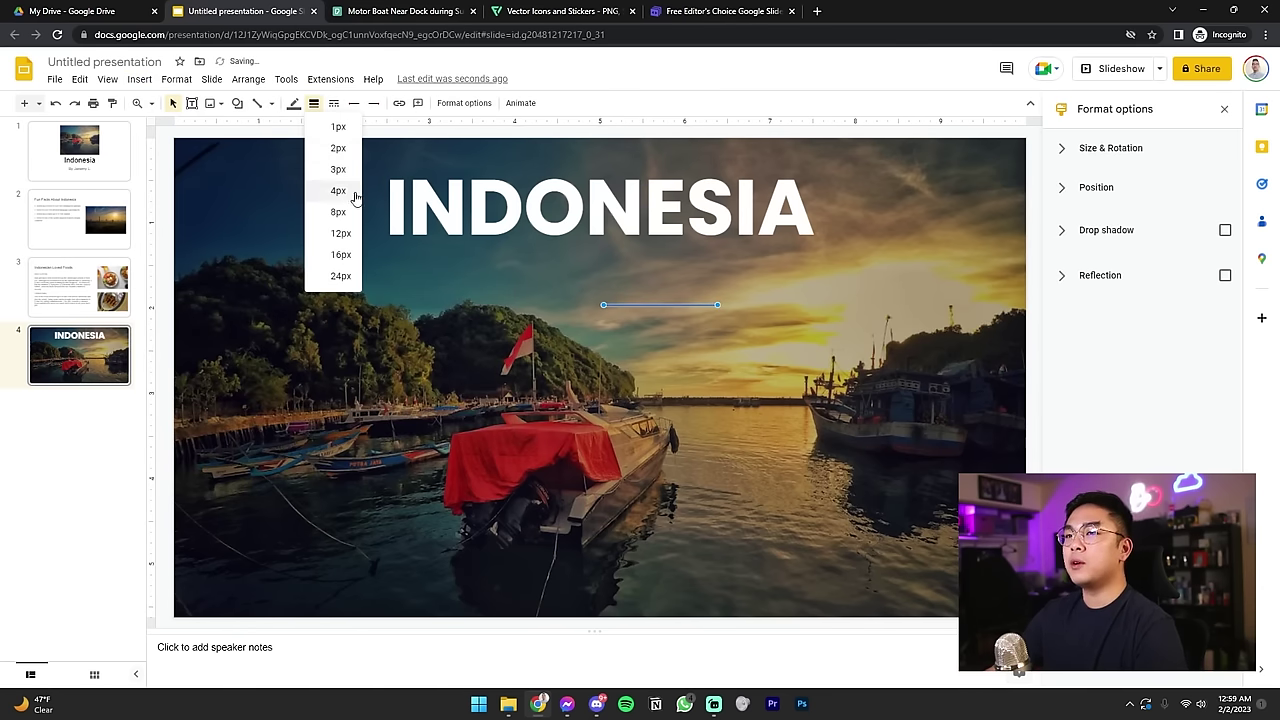
left_click(353, 195)
left_click(314, 104)
left_click(320, 168)
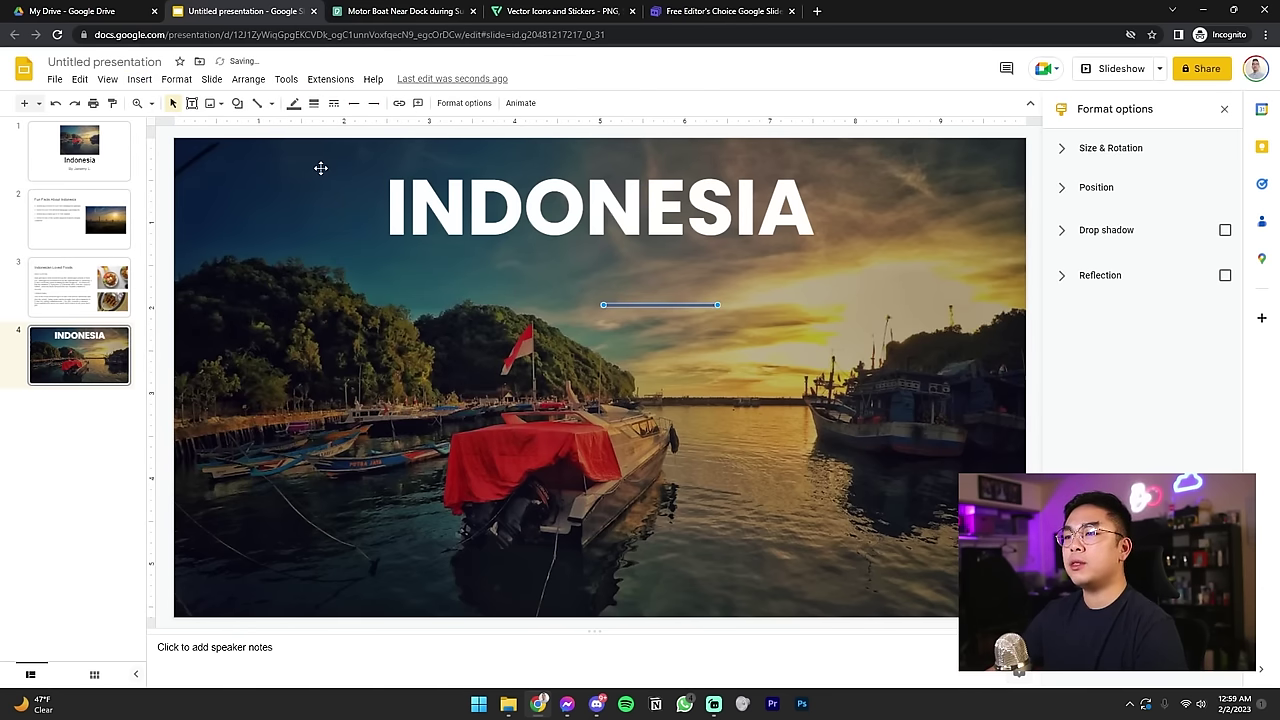
left_click(293, 106)
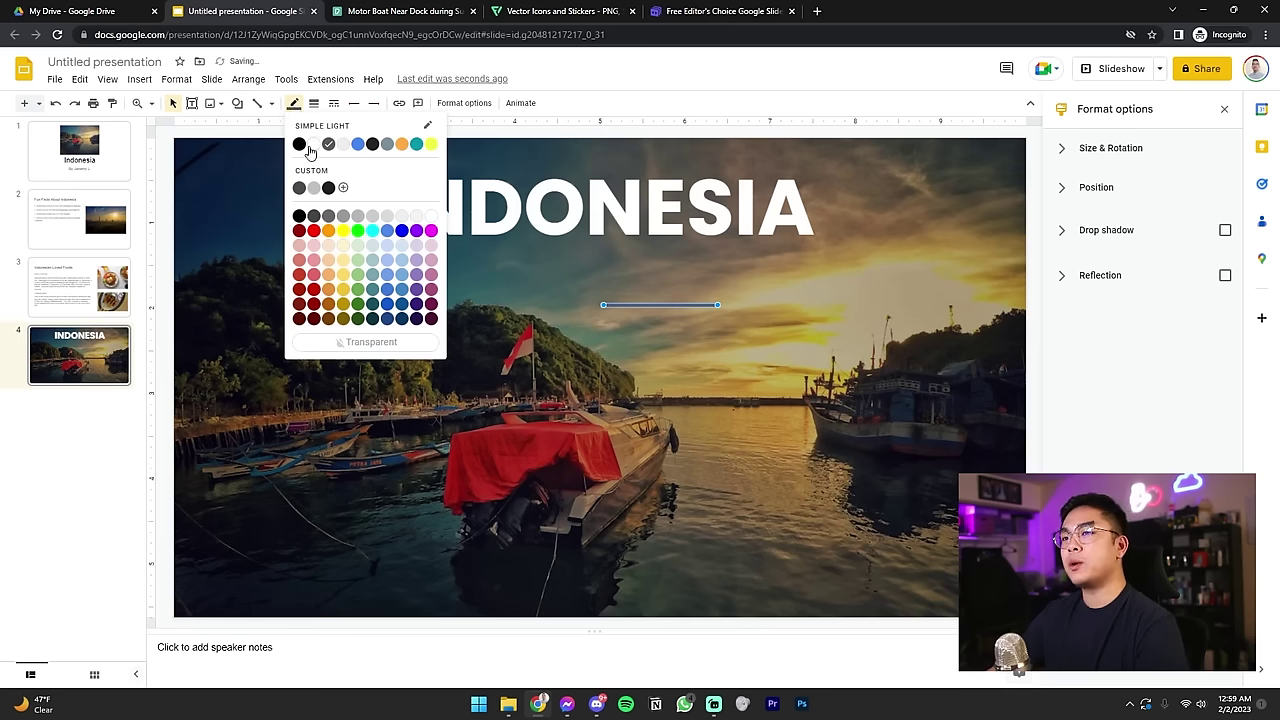
left_click(313, 144)
left_click(1033, 184)
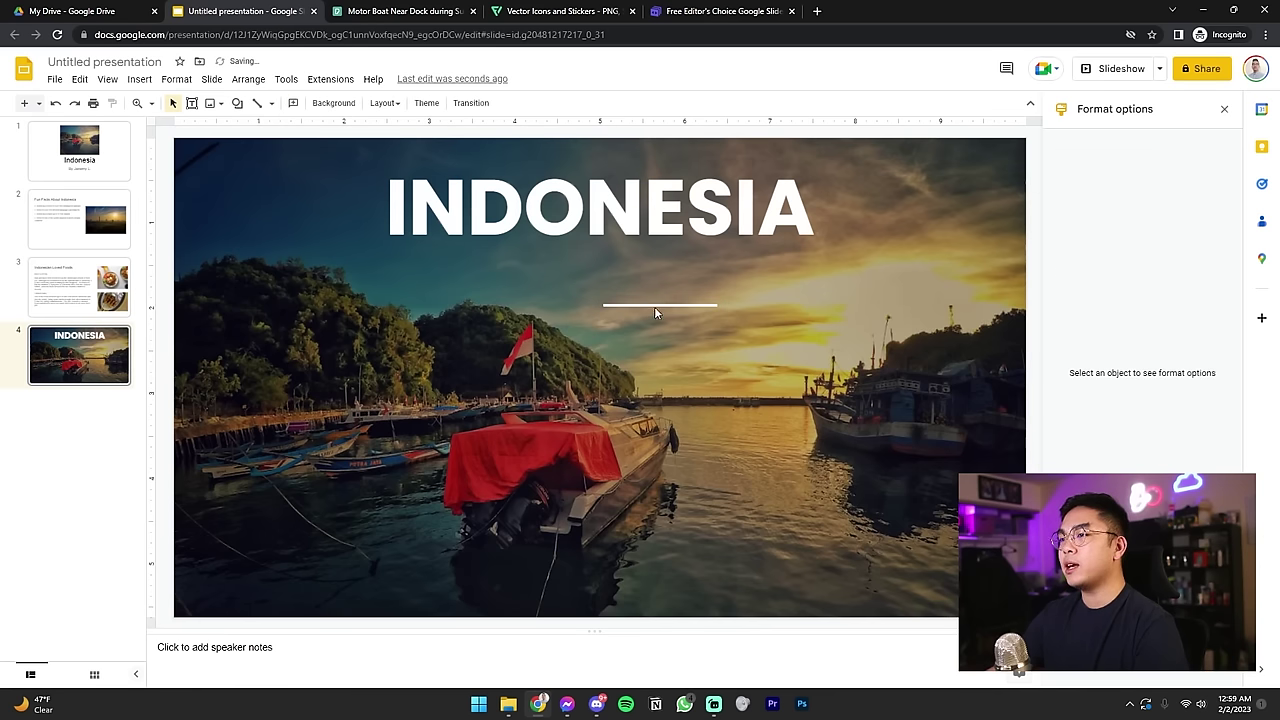
Step: Move the white line so it sits centered directly under the INDONESIA title
left_click(658, 307)
left_click_drag(668, 308, 607, 261)
left_click(1036, 178)
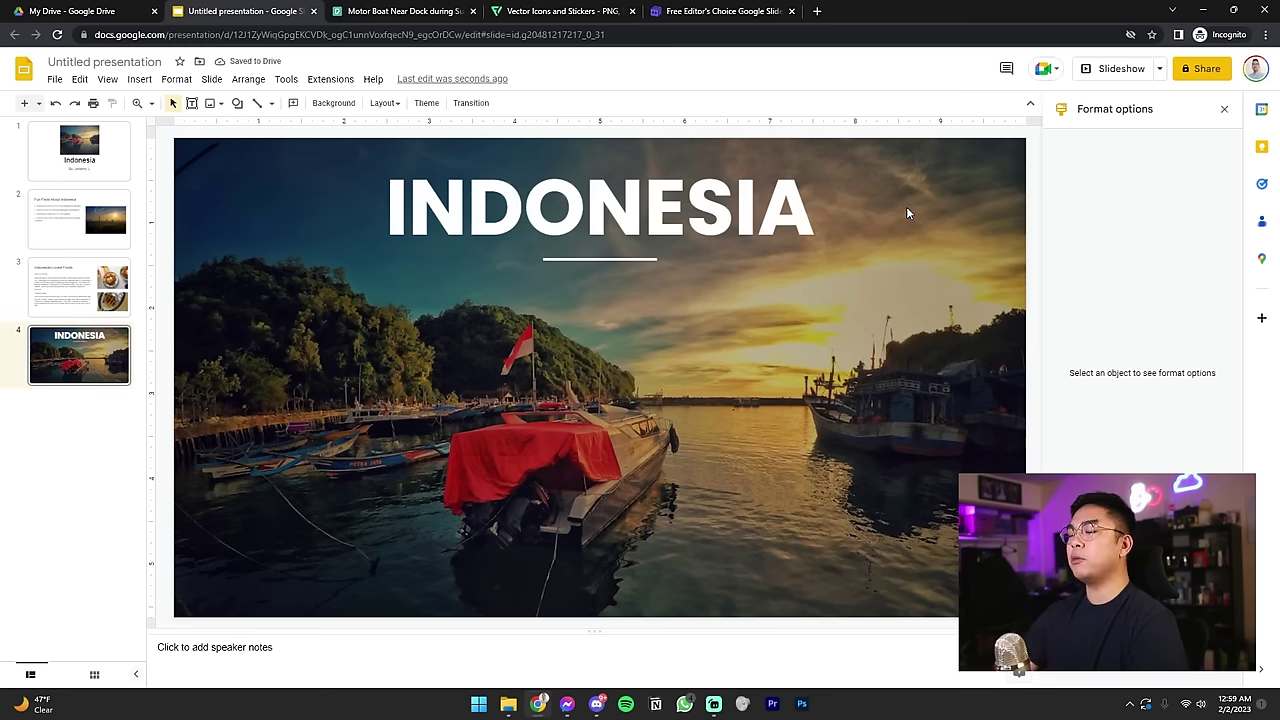
Step: Add a drop shadow to the INDONESIA title with reduced transparency and a slightly larger distance
left_click(834, 212)
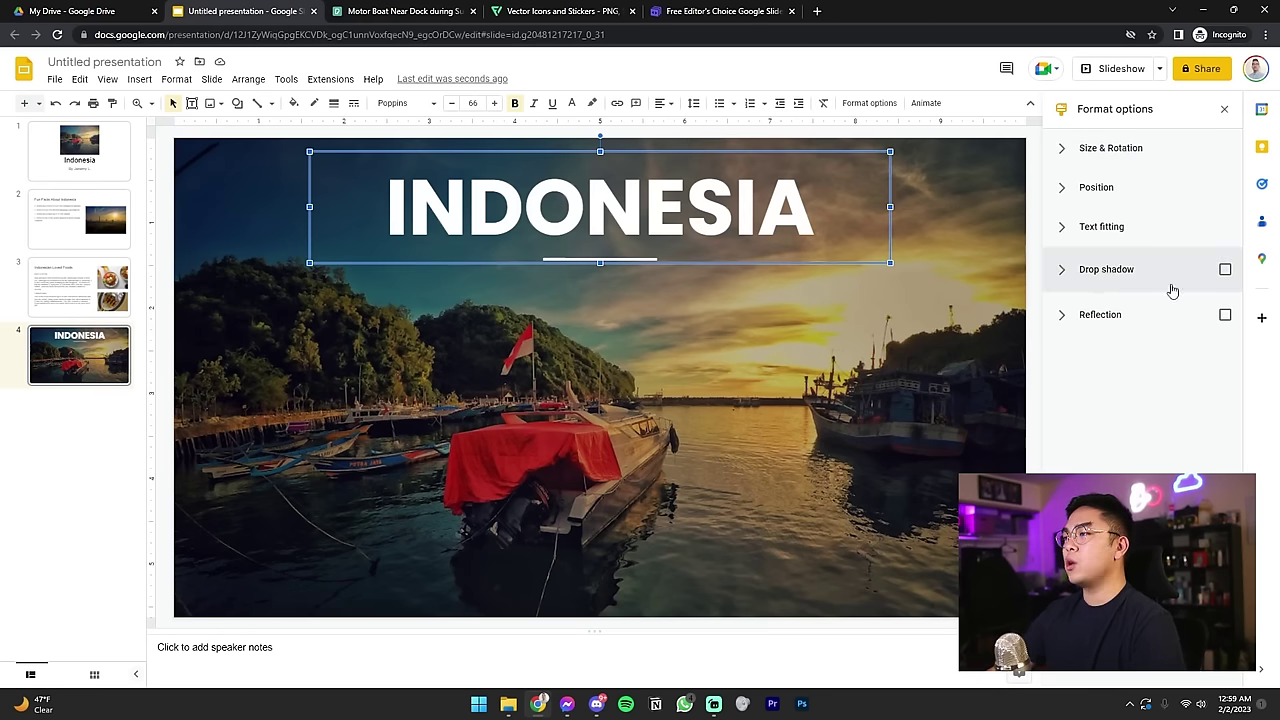
left_click(1225, 270)
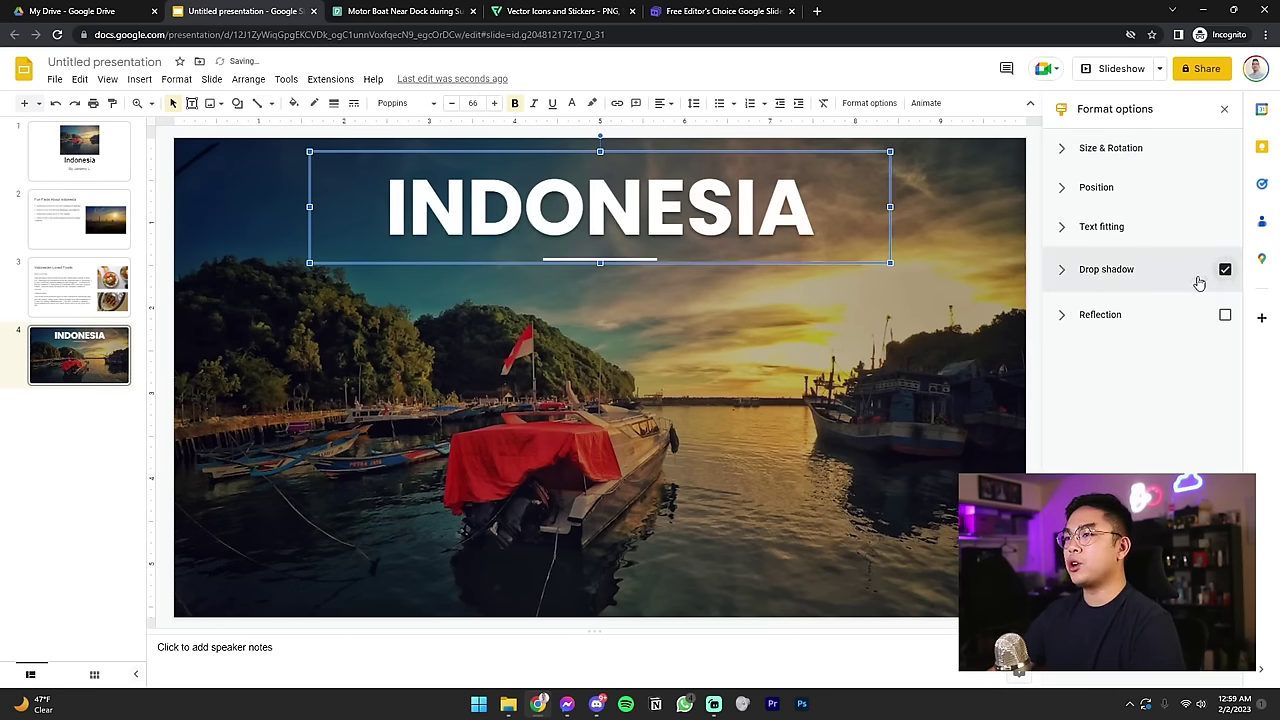
left_click(1062, 278)
left_click_drag(1145, 356, 1110, 360)
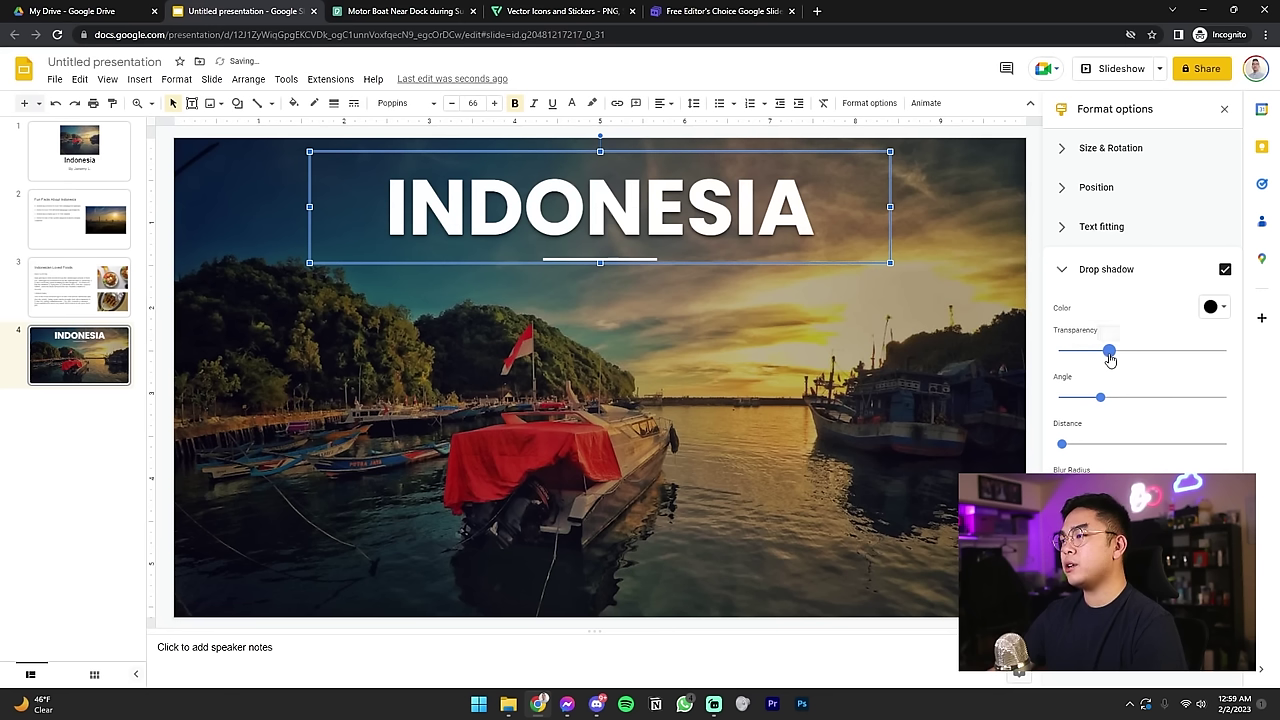
left_click_drag(1062, 449, 1070, 448)
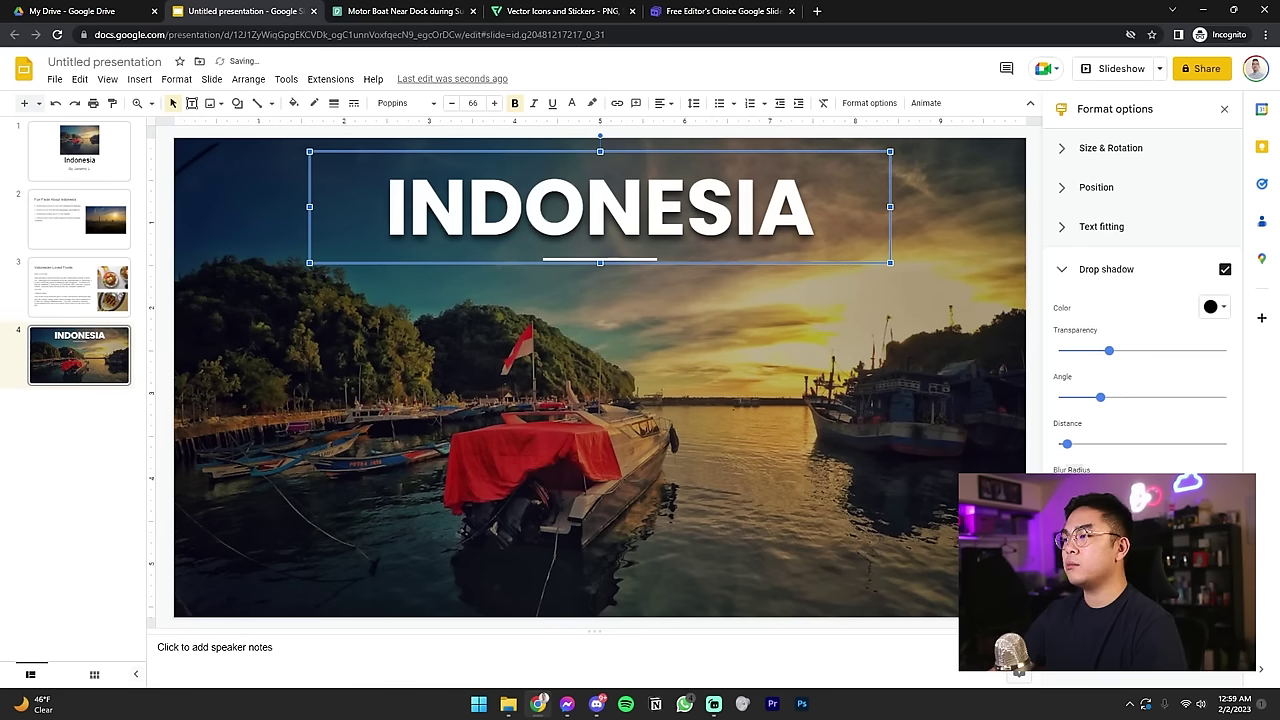
left_click(1006, 165)
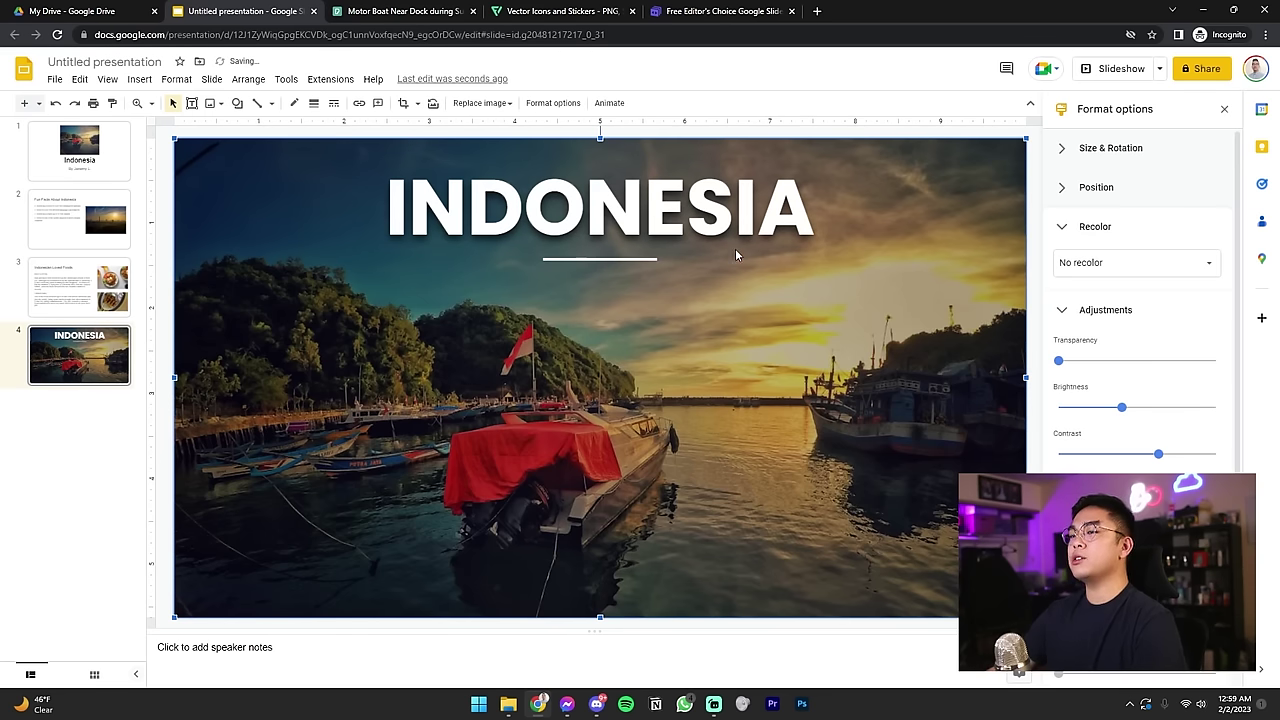
Step: Add a drop shadow to the white line with slightly larger distance and blur radius and reduced transparency
left_click(648, 260)
left_click(1225, 230)
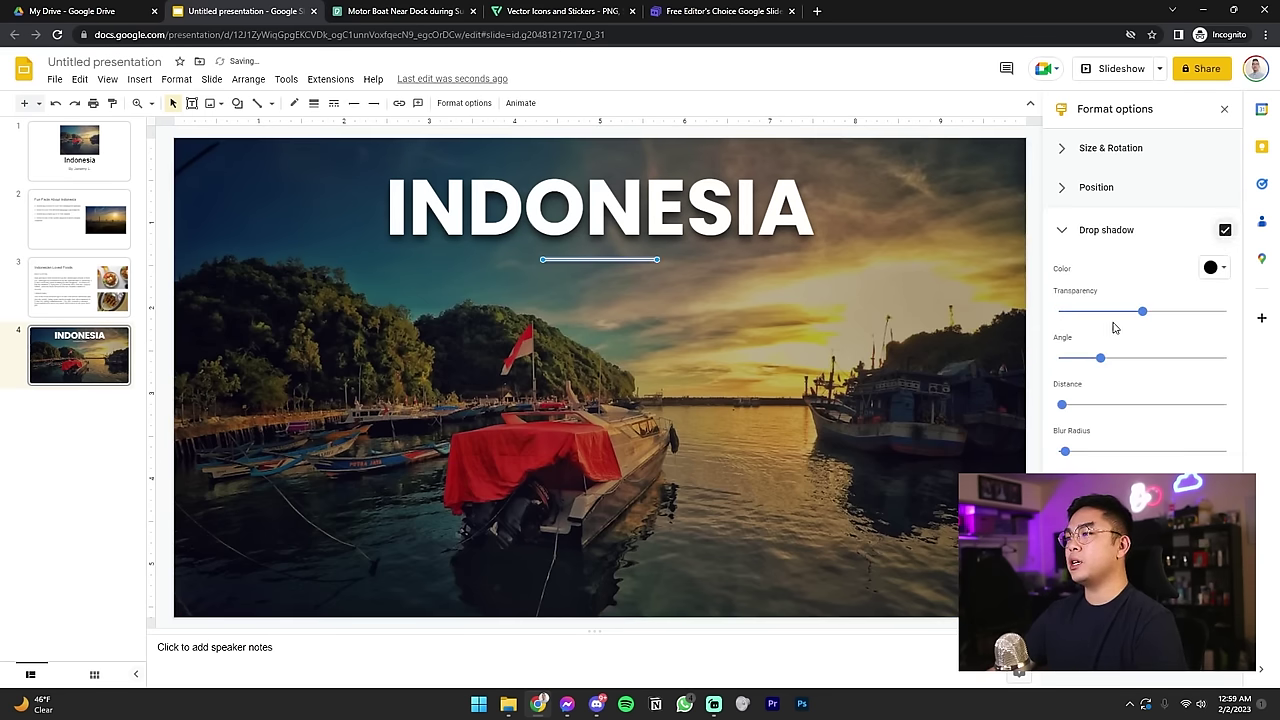
left_click_drag(1062, 404, 1066, 404)
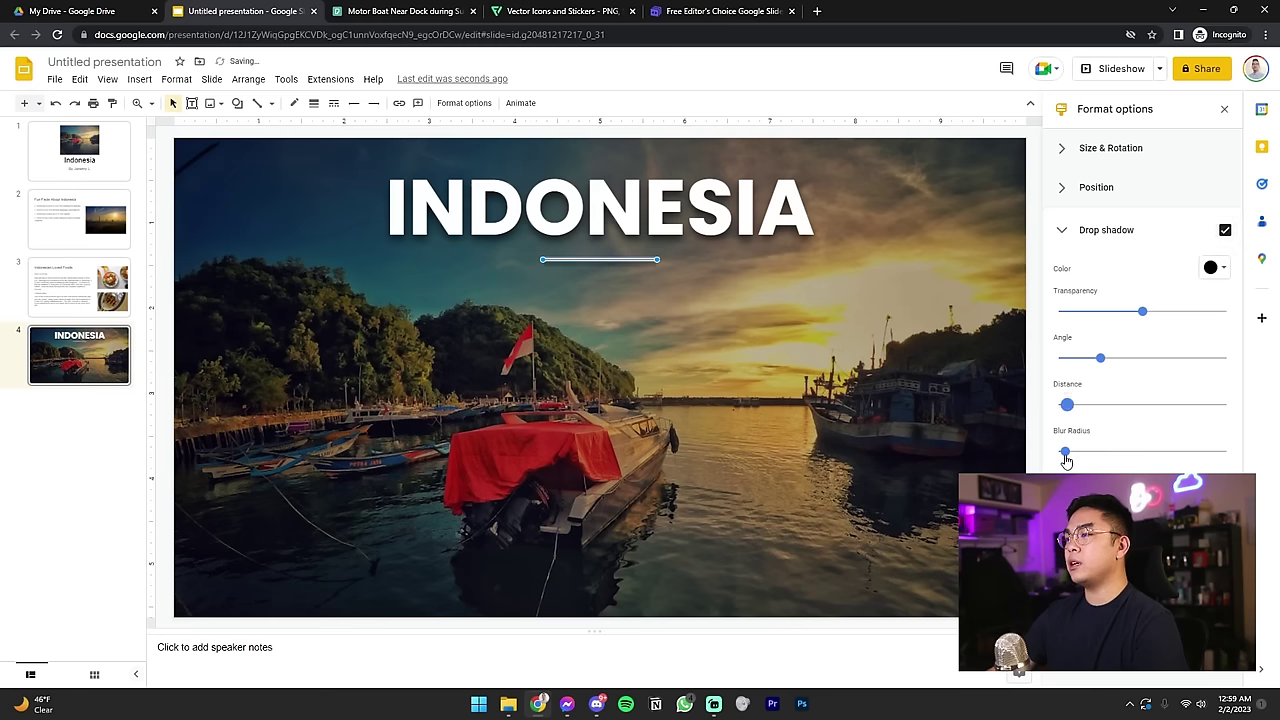
left_click_drag(1065, 451, 1076, 452)
left_click(631, 256)
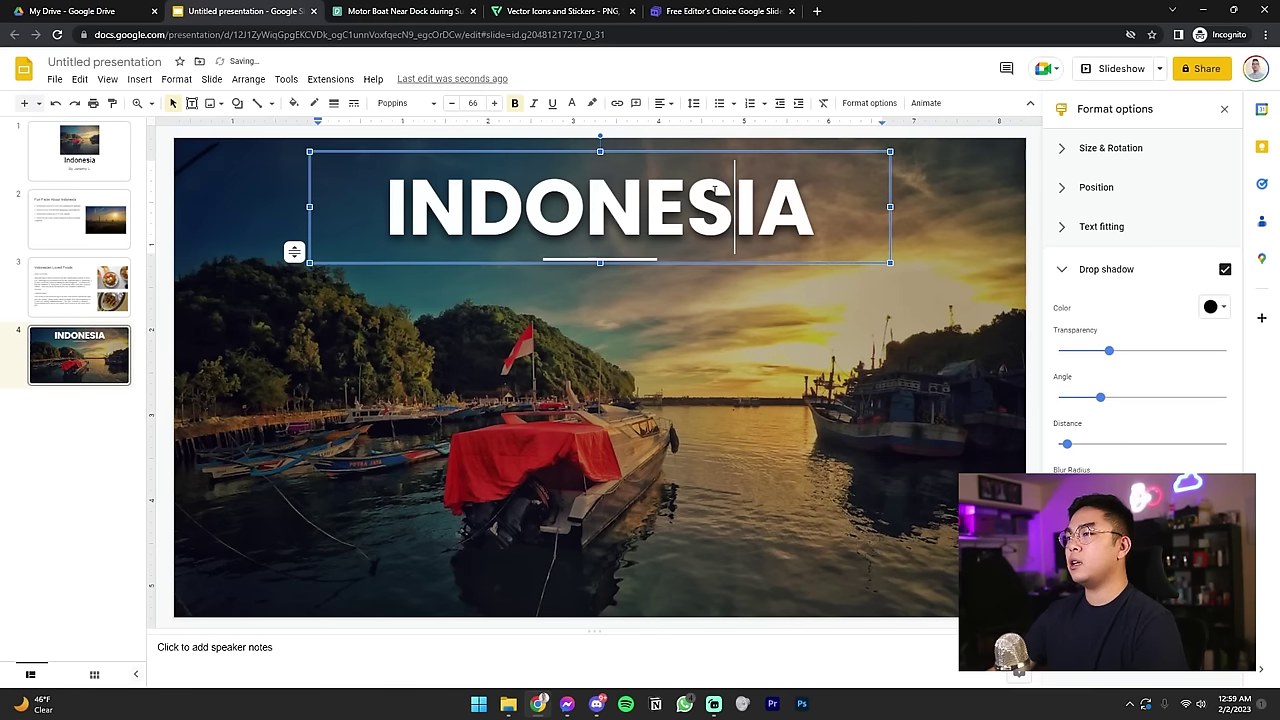
left_click(631, 258)
left_click_drag(1138, 311, 1091, 311)
Step: Duplicate the INDONESIA text box and place the copy below the white line
left_click(598, 202)
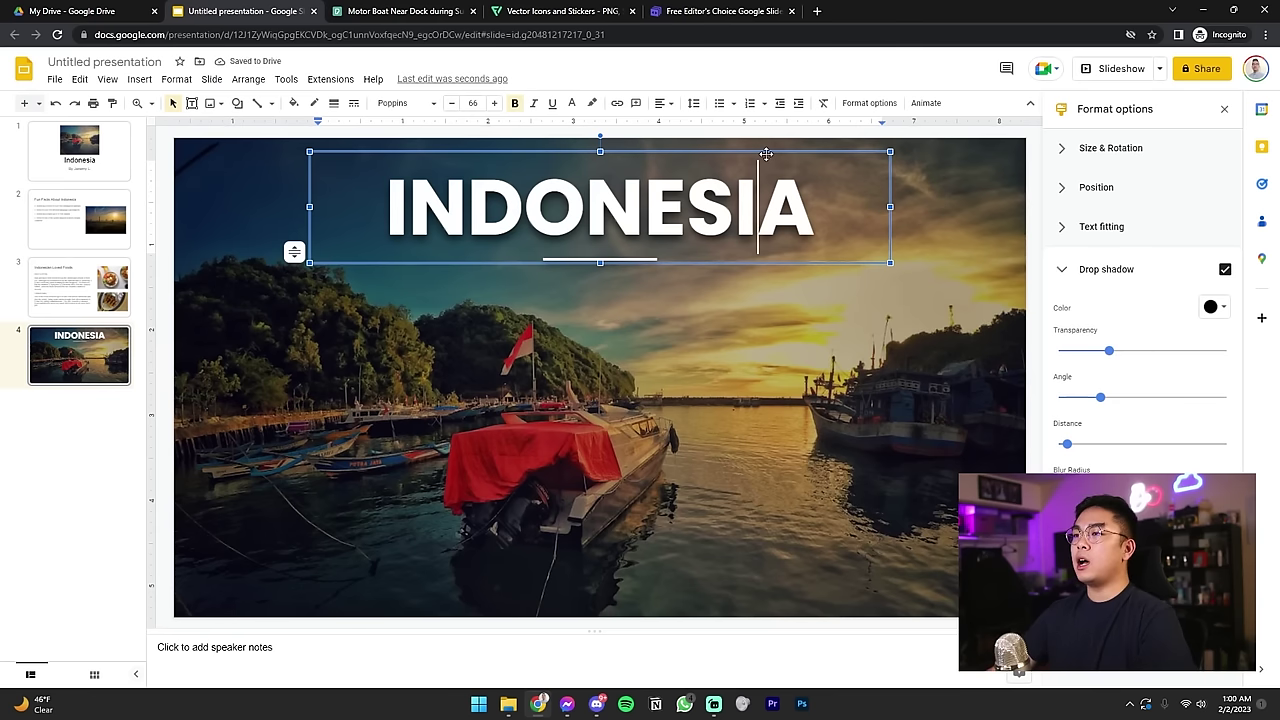
key("ctrl+c")
key("ctrl+v")
left_click_drag(764, 154, 758, 297)
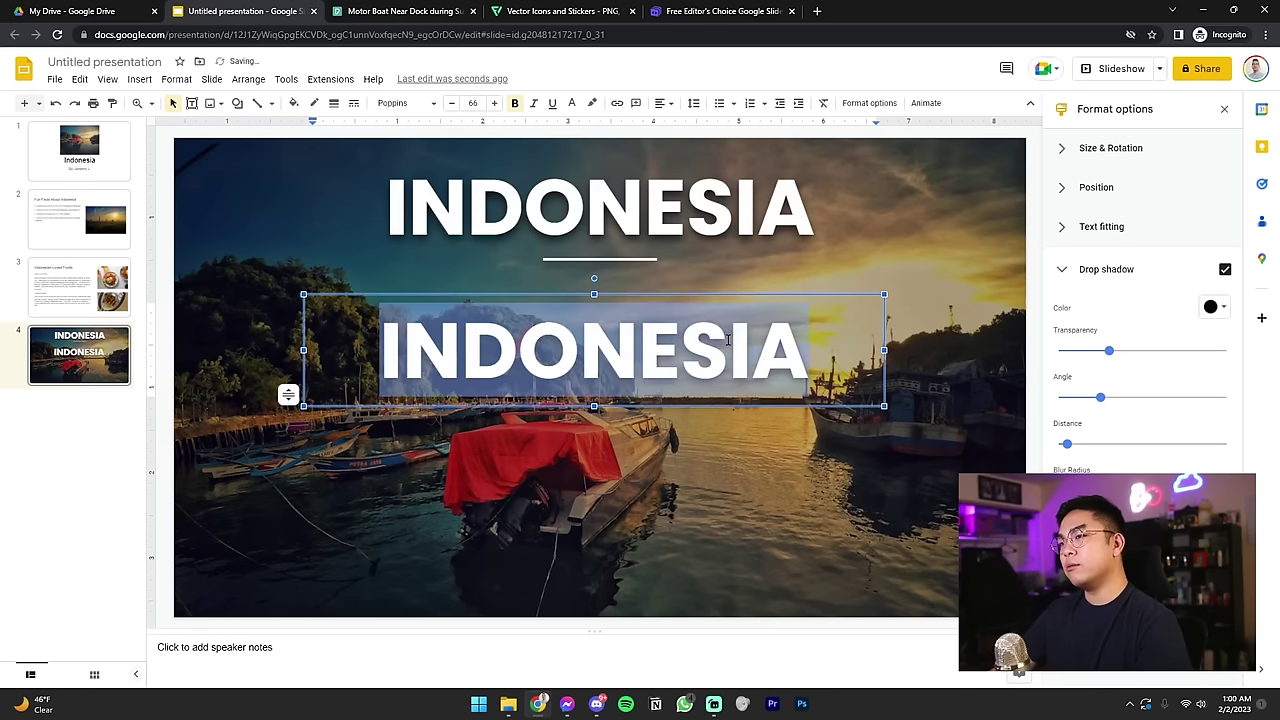
Step: Replace the copied text with a byline made of "By" and the author's name
type("By Jeremy ")
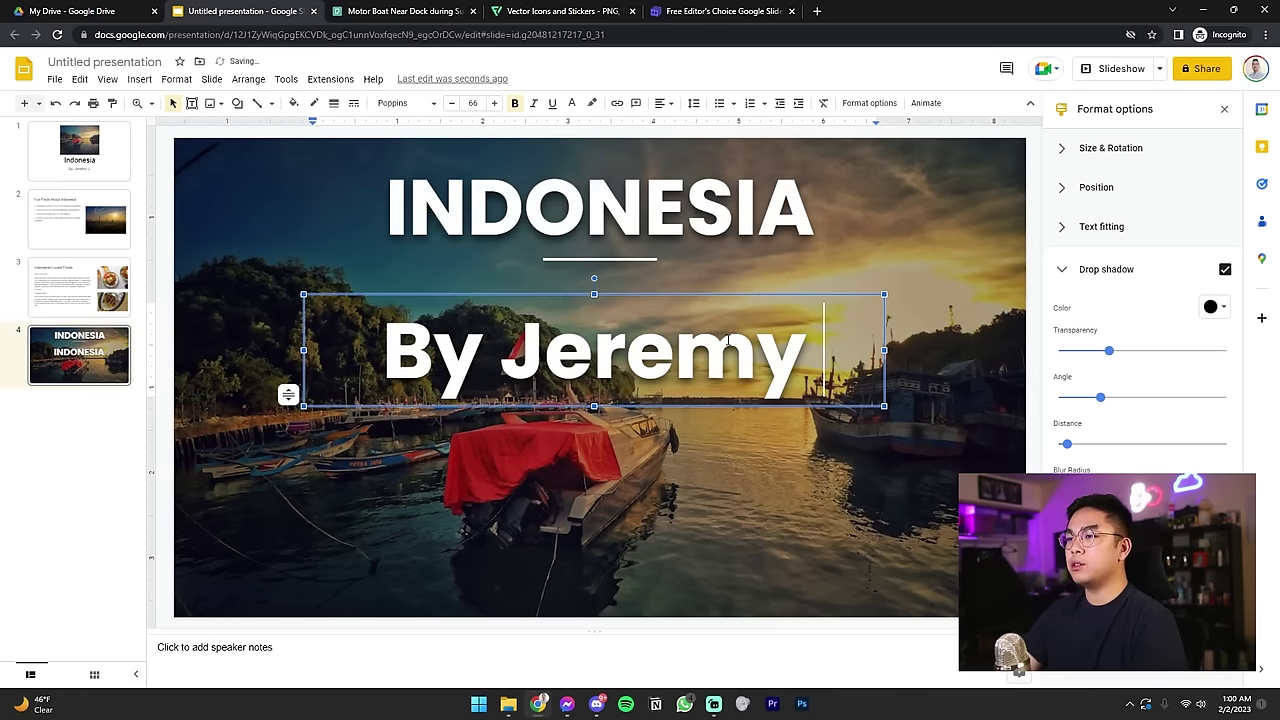
type("L./")
key("BackSpace")
Step: Reduce the byline's font size to 26
key("ctrl+a")
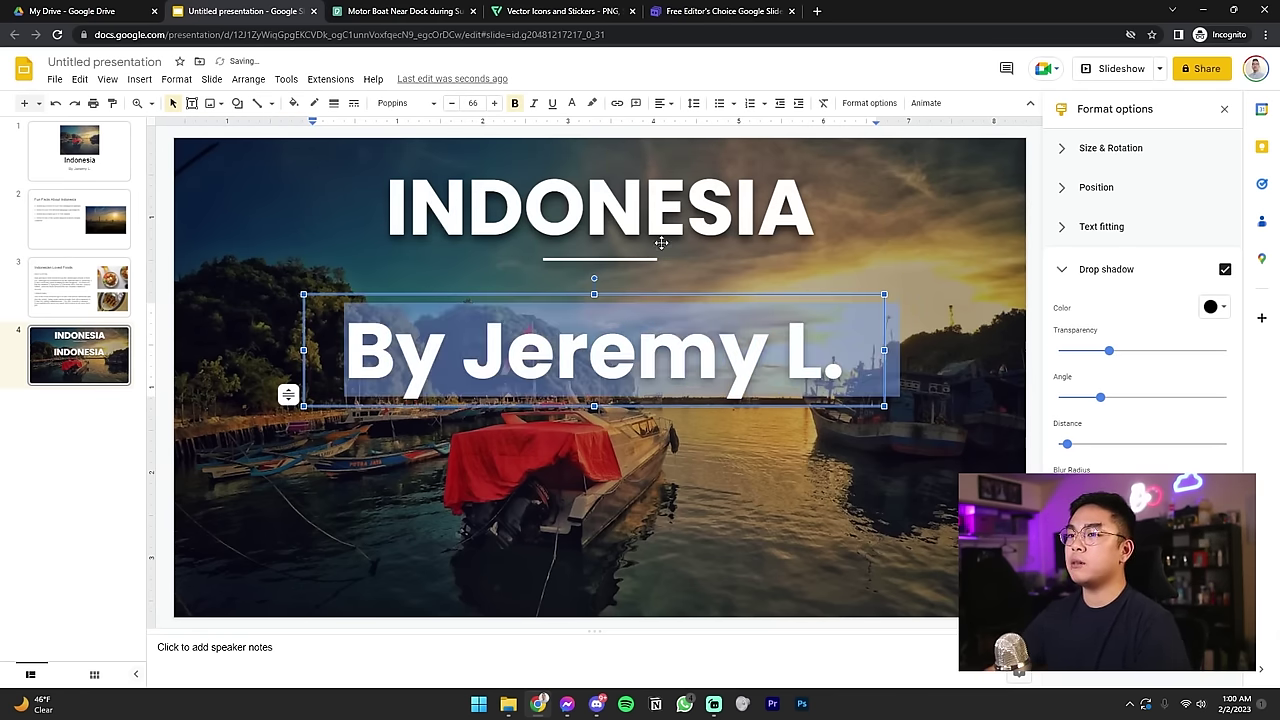
left_click(451, 103)
left_click(451, 103)
left_click(472, 103)
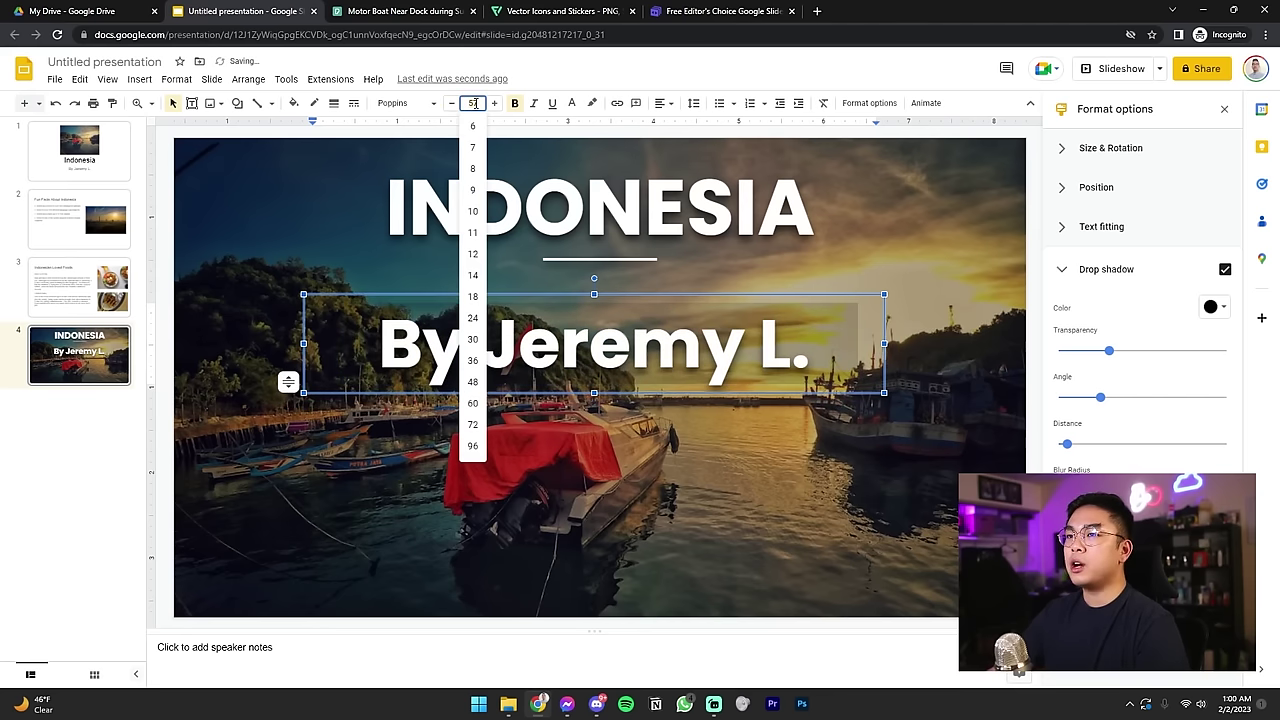
left_click(472, 339)
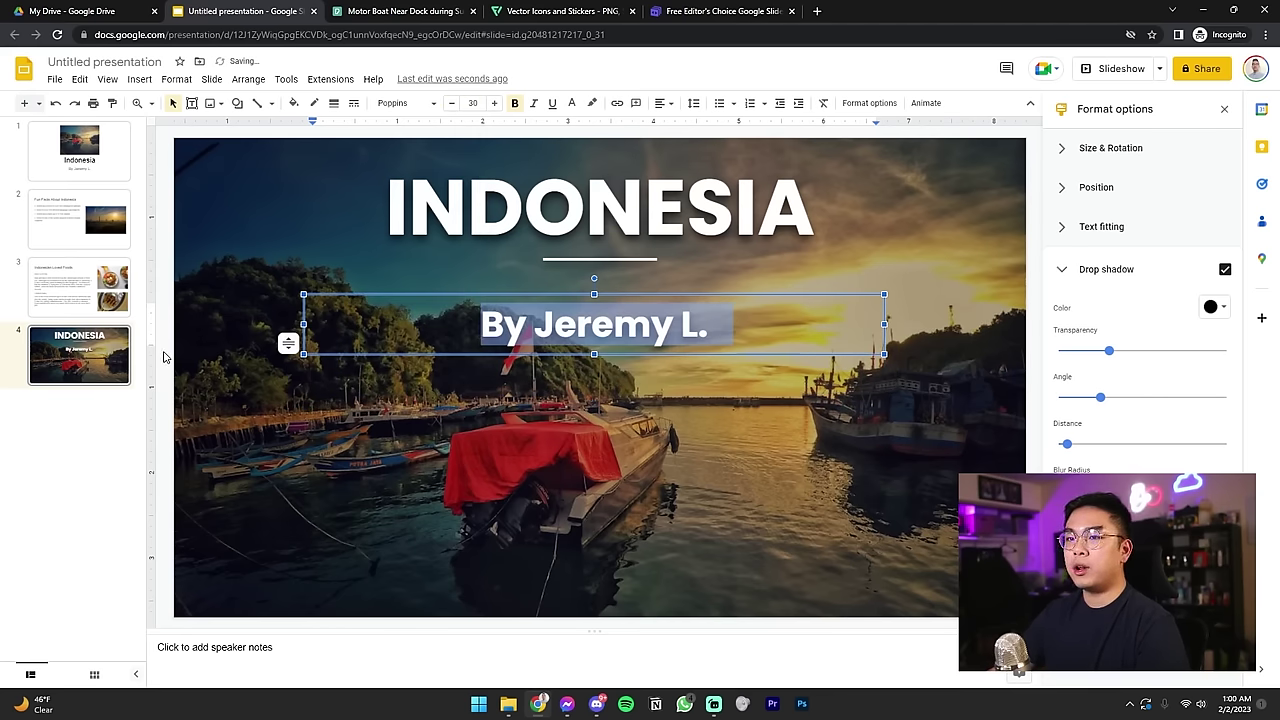
left_click(451, 103)
left_click(451, 103)
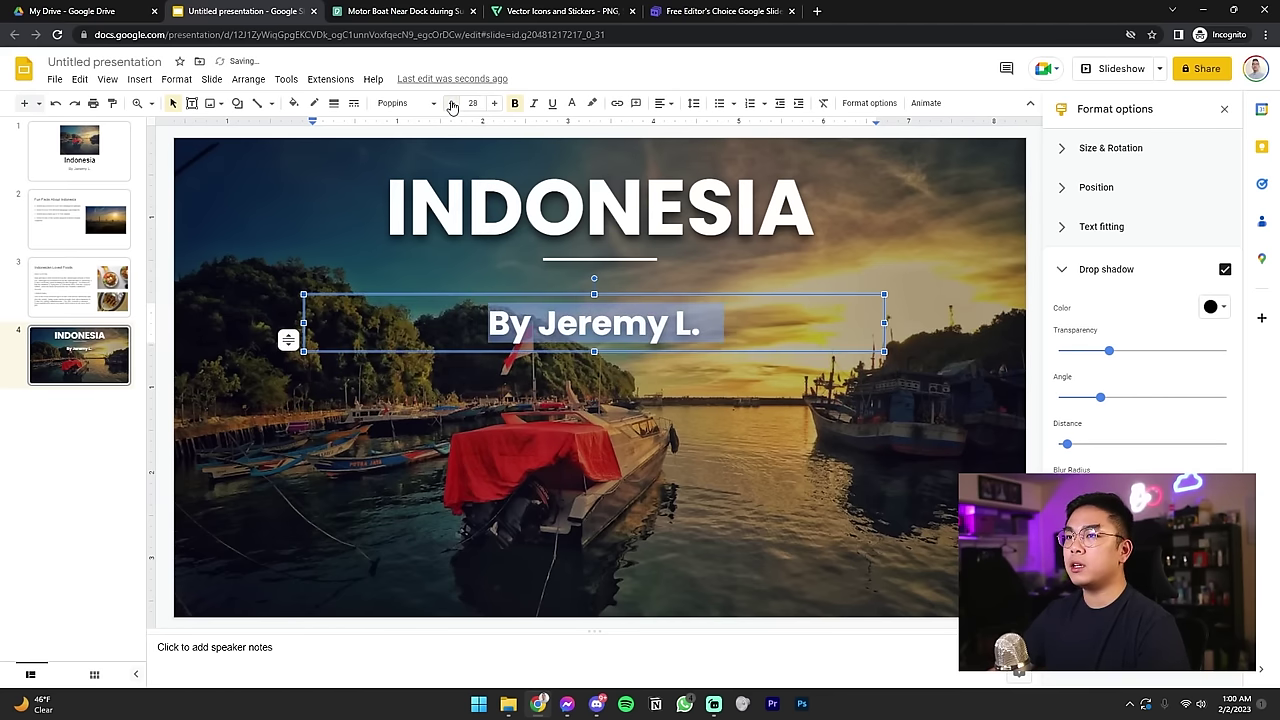
left_click(451, 103)
left_click(451, 103)
left_click(170, 296)
Step: Move the byline up to sit centred just beneath the white line
left_click(560, 325)
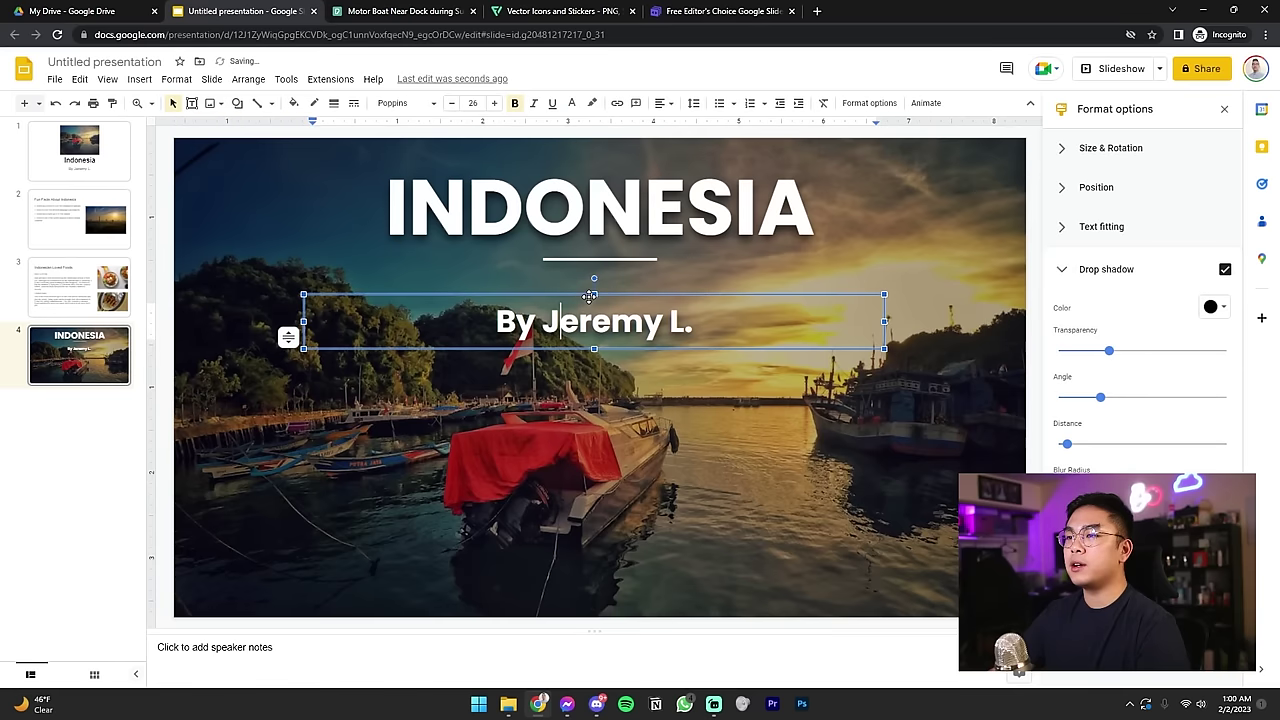
left_click_drag(590, 296, 579, 262)
left_click(189, 347)
Step: Tighten the title block by nudging the white line and the byline slightly up toward the INDONESIA title
left_click(643, 267)
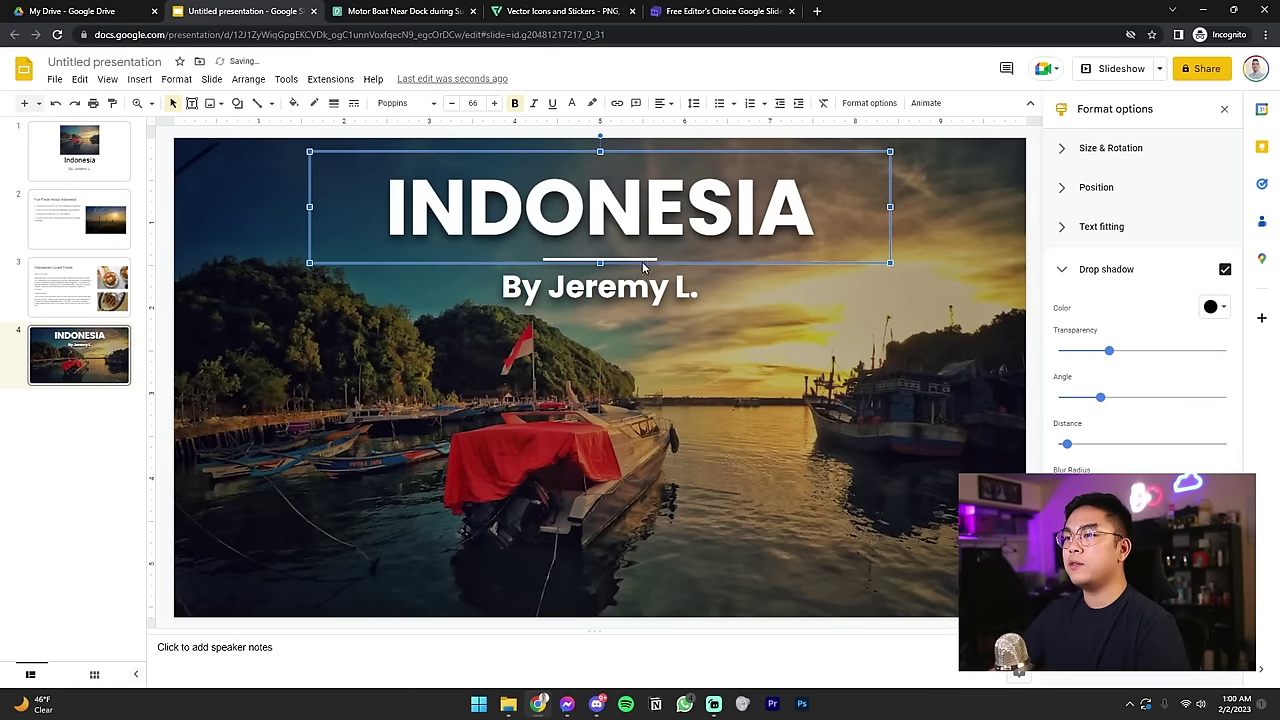
left_click(643, 267)
left_click(679, 276)
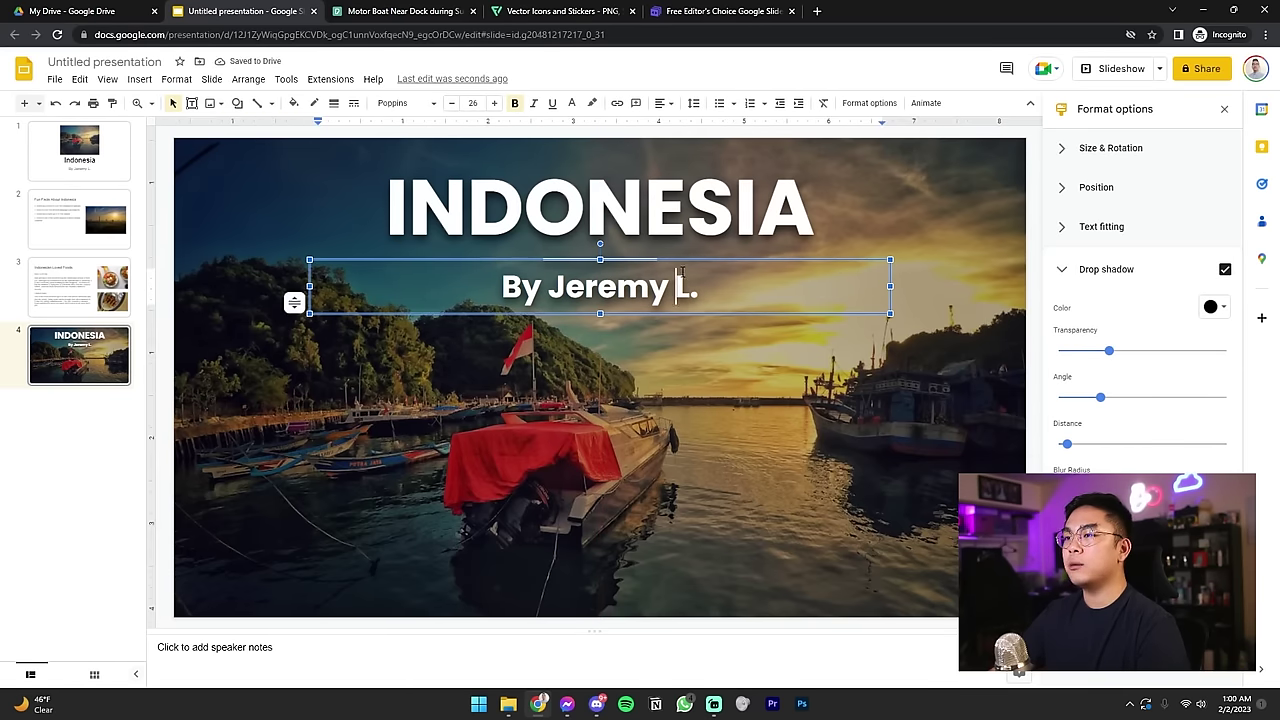
key("Escape")
key("Down")
key("Down")
key("Down")
mouse_move(616, 259)
left_mouse_down()
mouse_move(625, 290)
mouse_move(625, 269)
left_mouse_up()
left_click(616, 320)
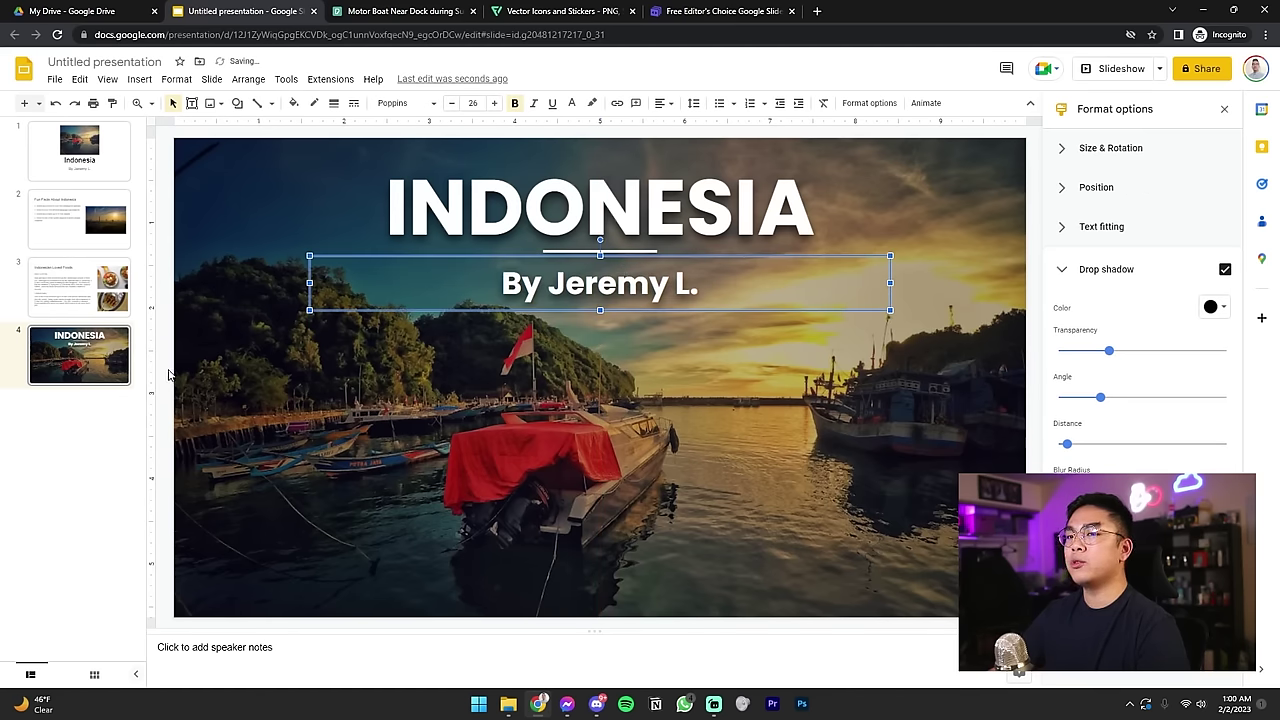
left_click(533, 330)
Step: Reduce the byline's font size to 20
triple_click(576, 287)
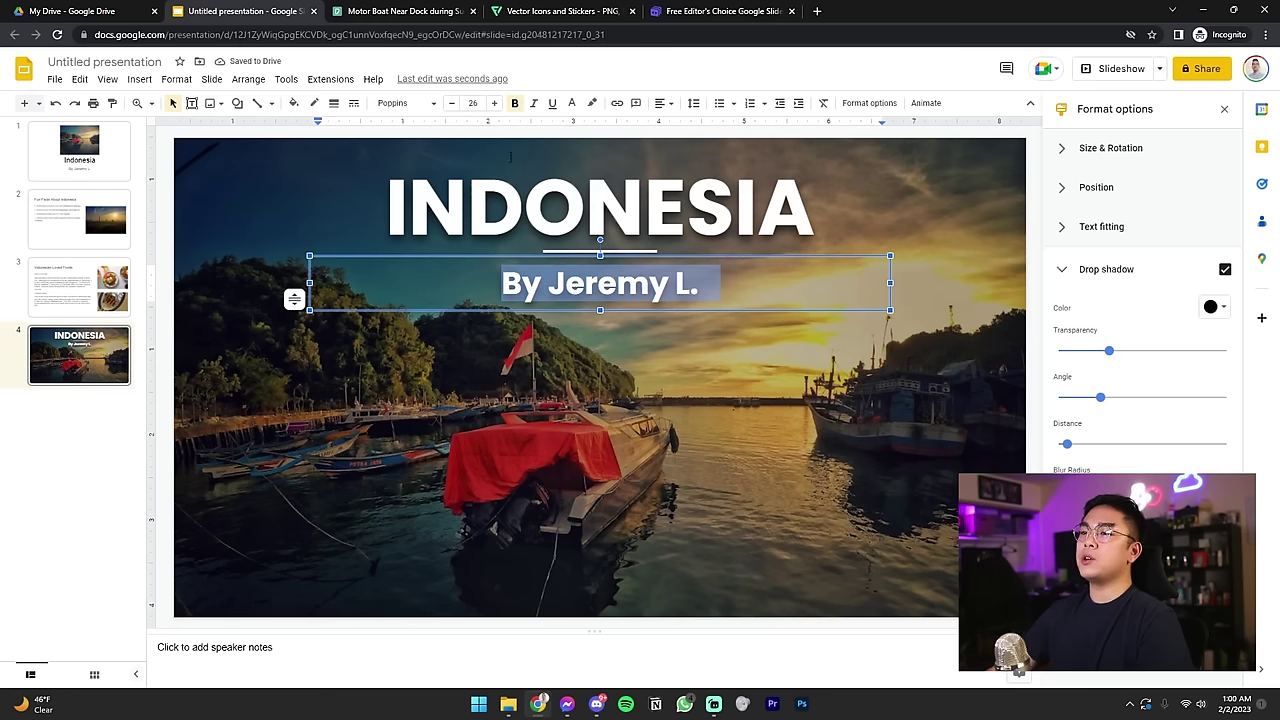
left_click(452, 103)
left_click(452, 103)
left_click(452, 103)
left_click(452, 103)
left_click(452, 103)
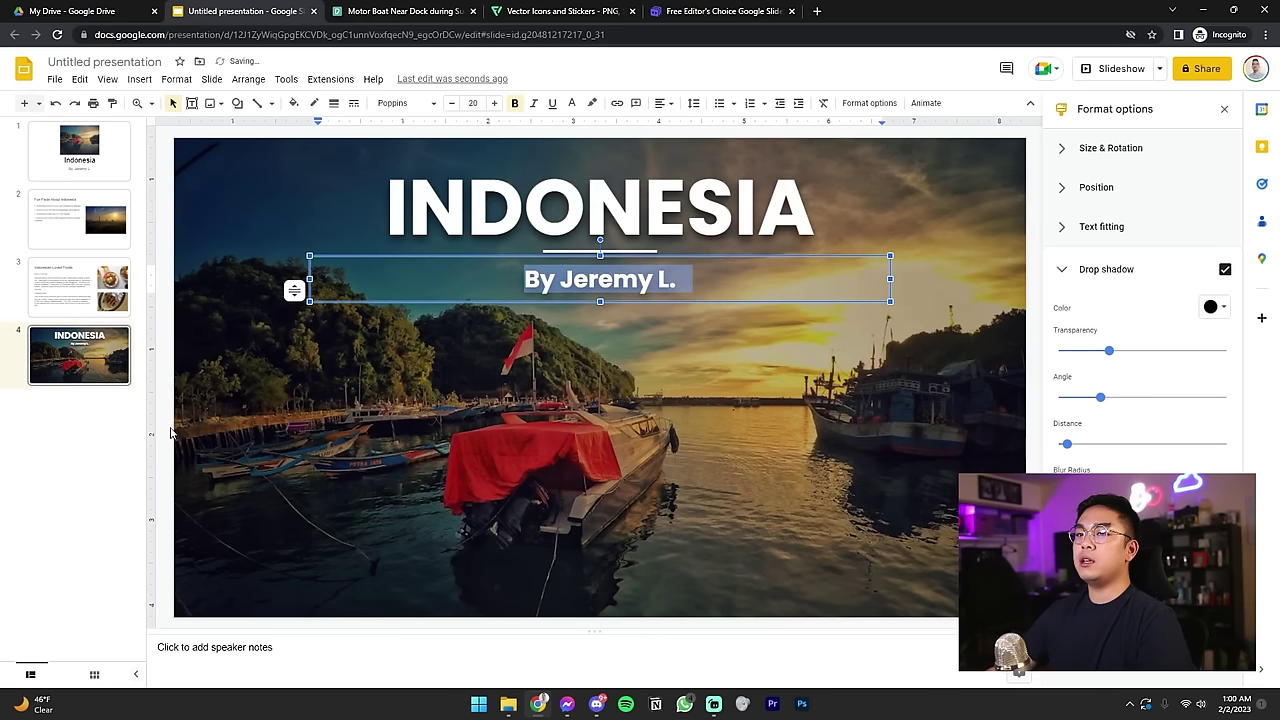
left_click(466, 305)
Step: Shift the byline slightly up, closer to the white line, keeping it centred
left_click(589, 279)
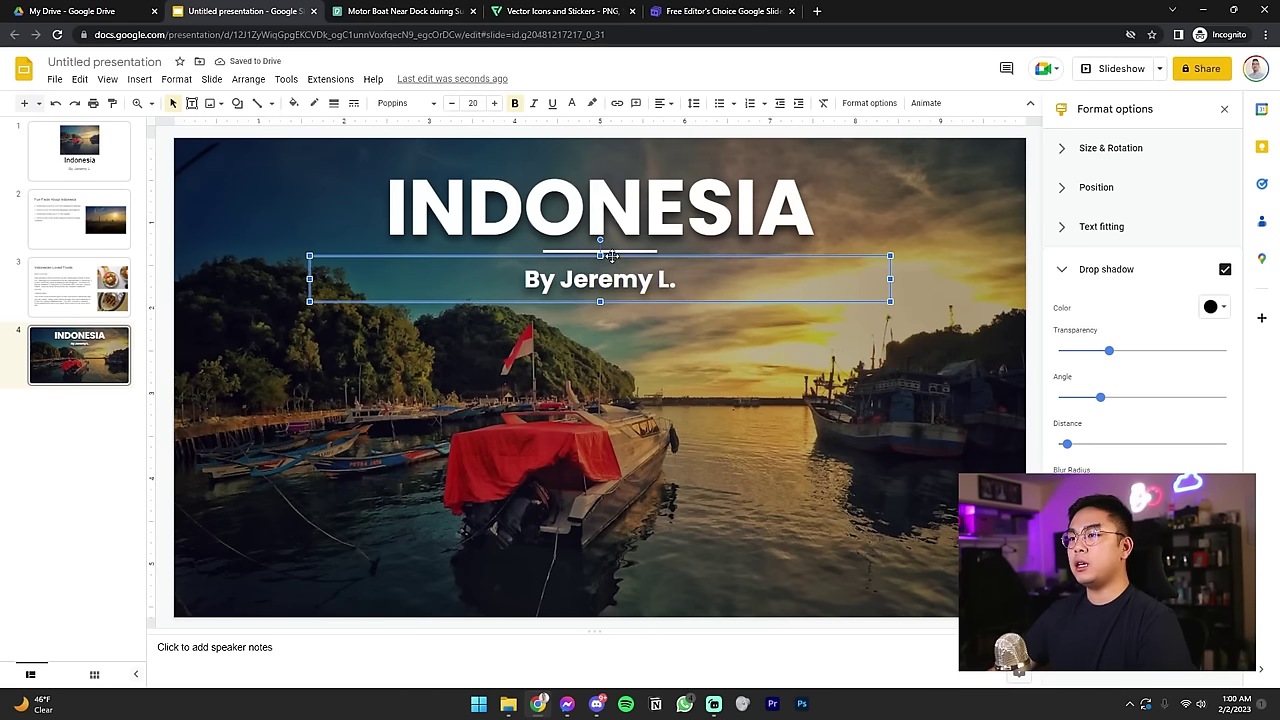
left_click_drag(606, 256, 606, 251)
left_click(163, 421)
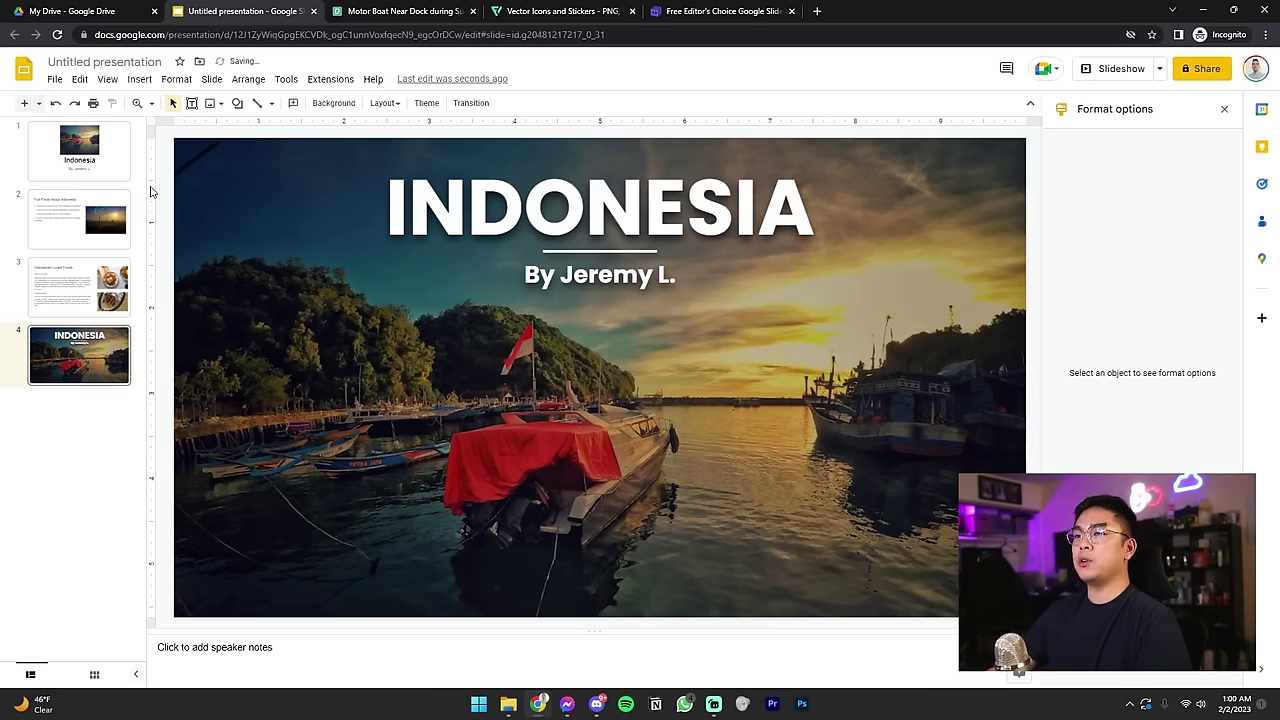
Step: Compare the original plain title slide with the redesigned title slide
left_click(44, 146)
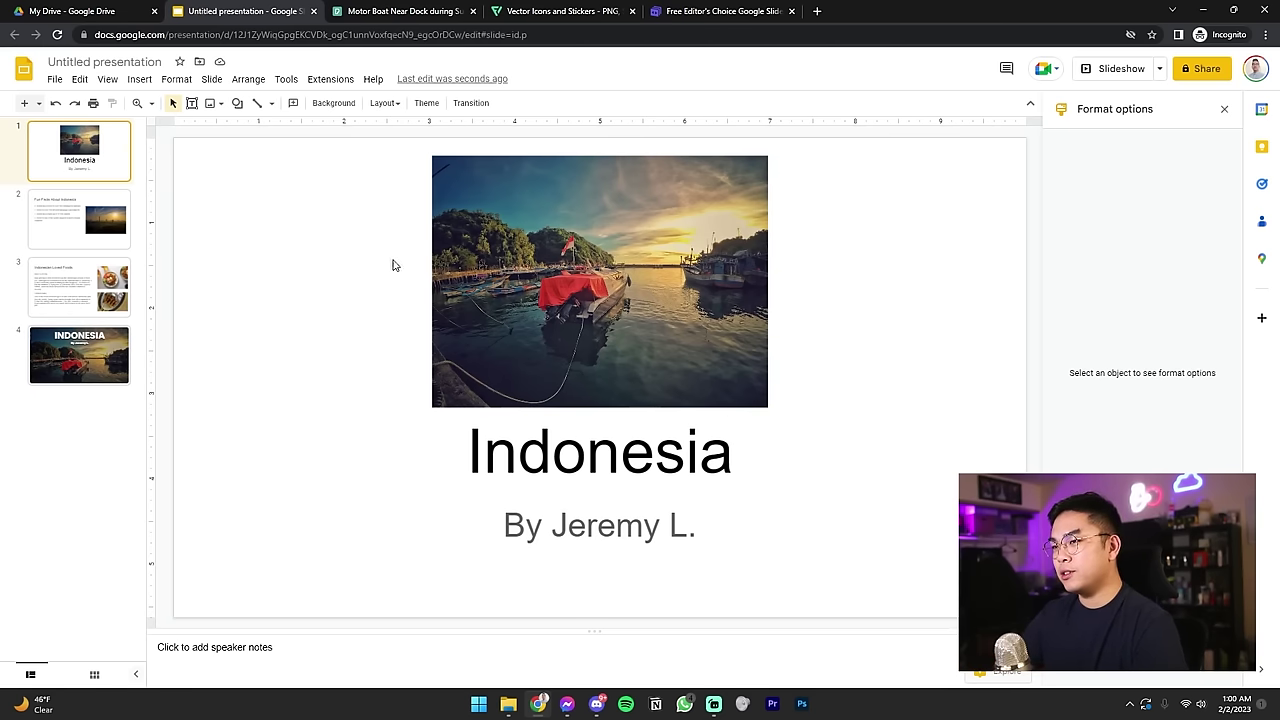
left_click(440, 275)
left_click(330, 396)
left_click(440, 275)
left_click(73, 372)
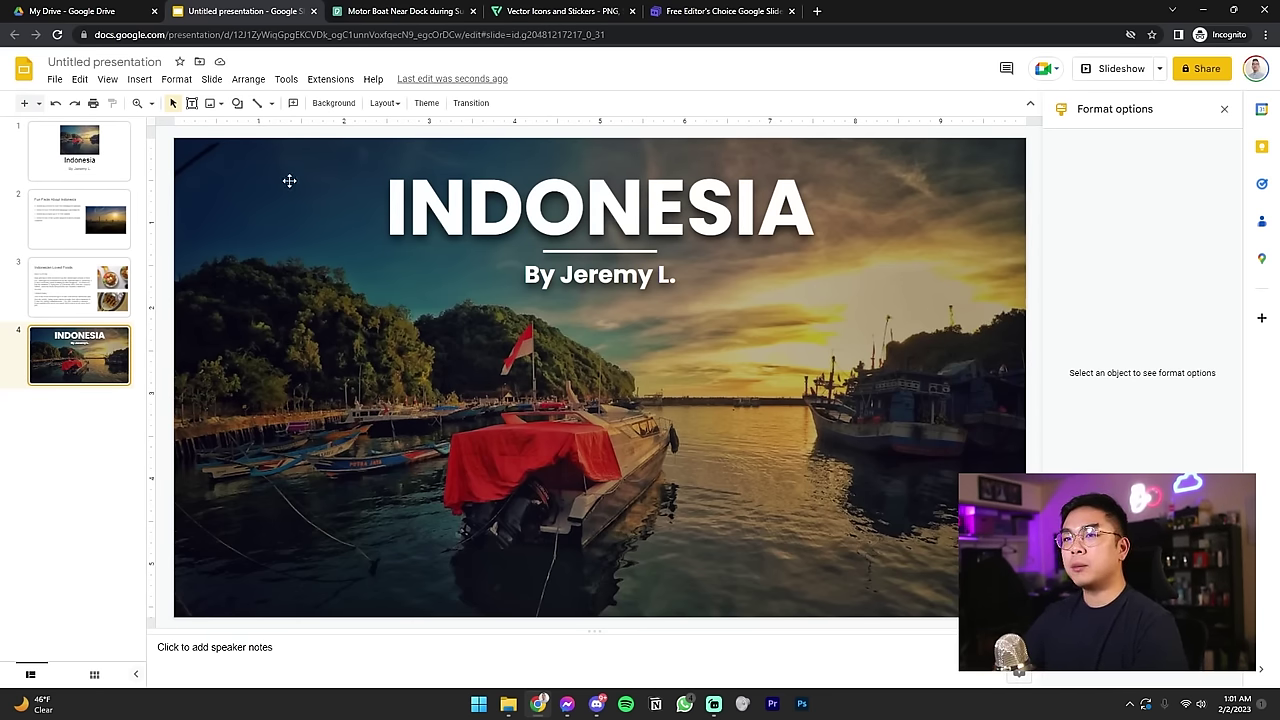
Step: Add a text box below the sunset on slide 4 reading "We will uncover the beautiful islands and traditions of my beloved country, Indonesia."
left_click(193, 105)
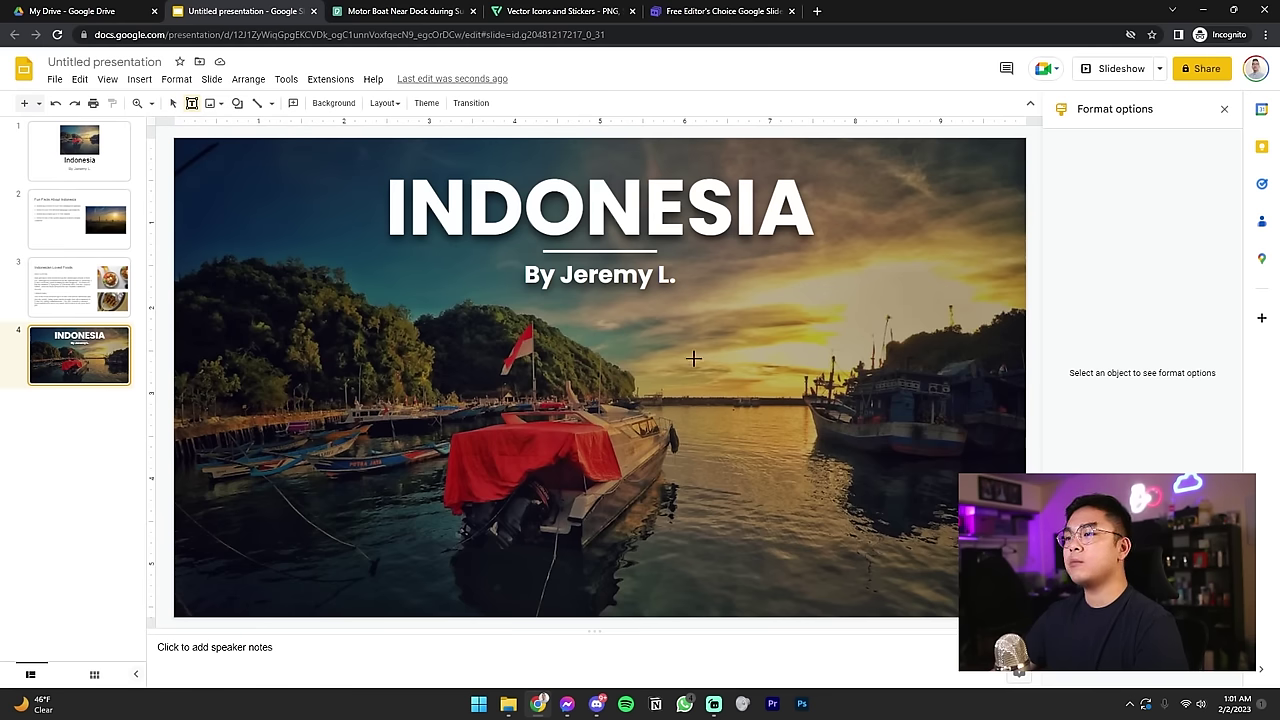
left_click_drag(694, 351, 992, 474)
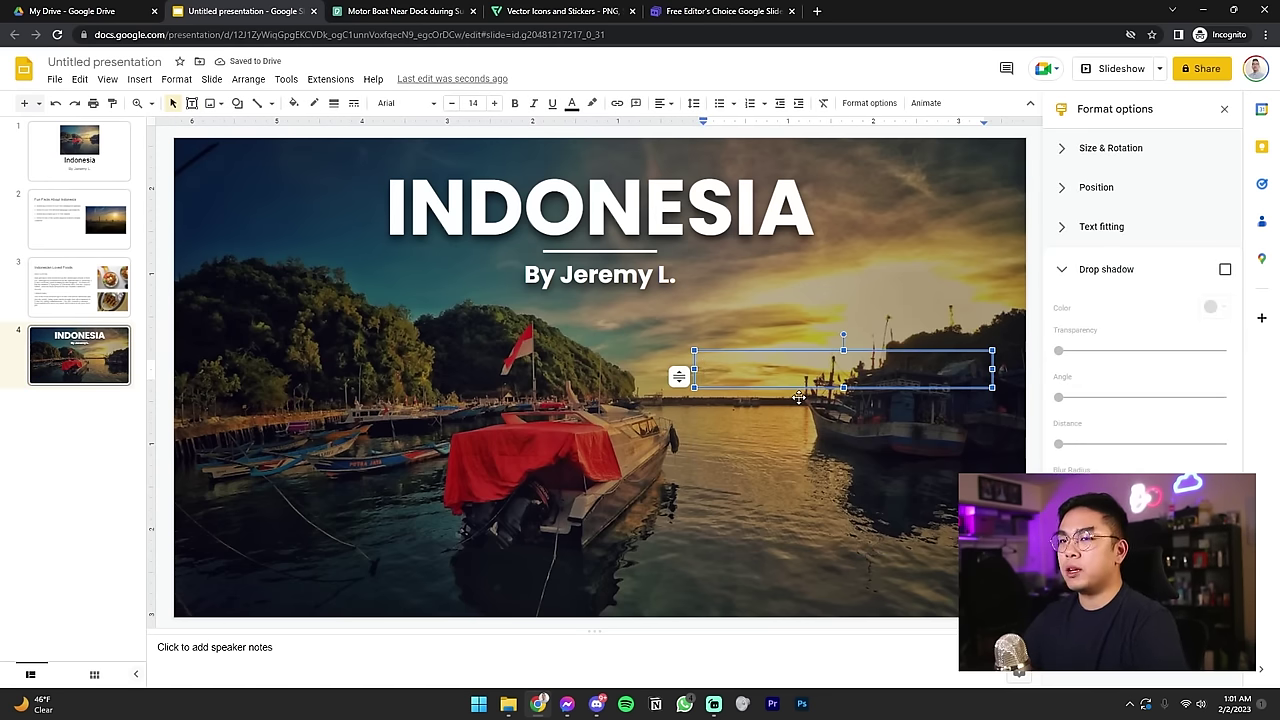
type("We ")
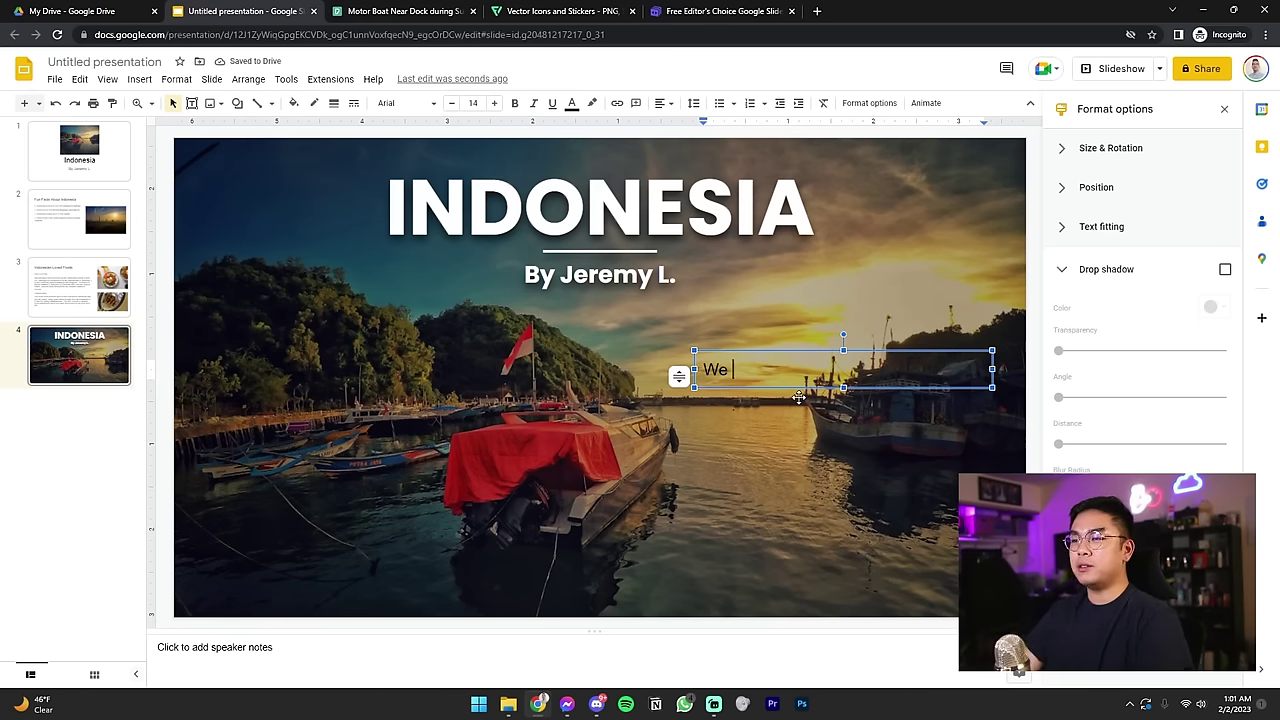
type("will uncover the ")
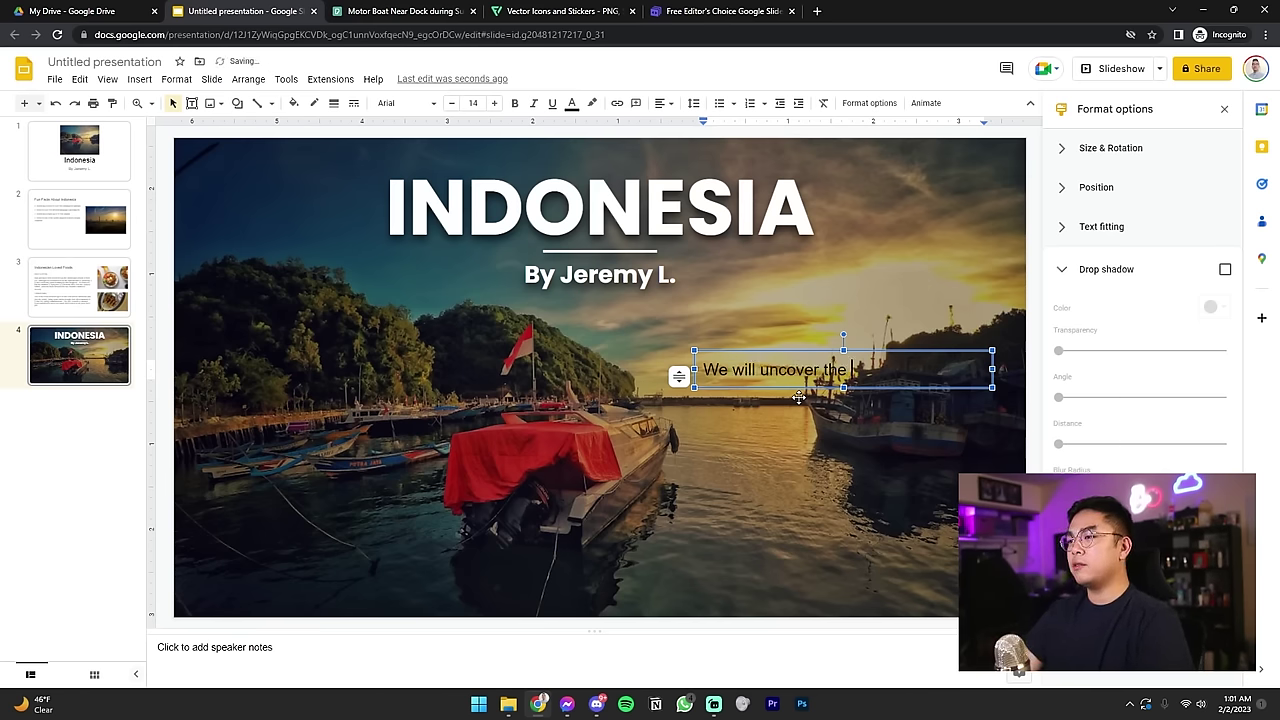
type("beautiful islands a")
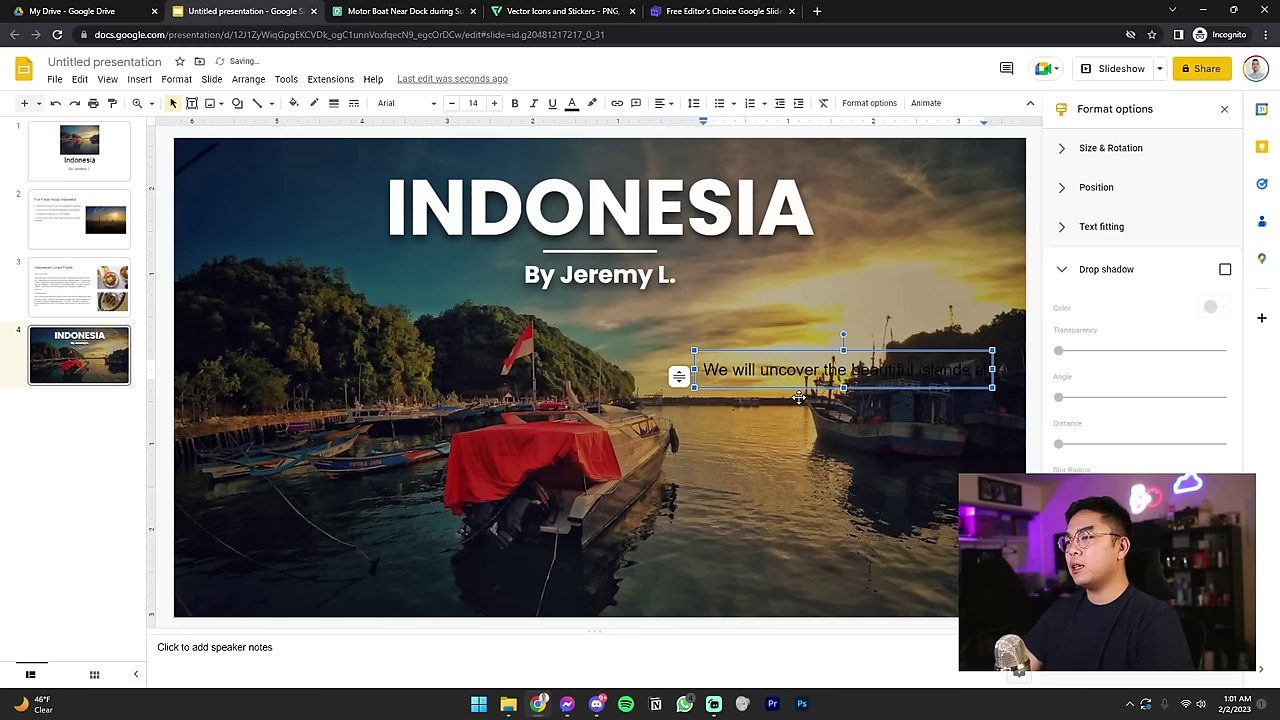
type("nd tra")
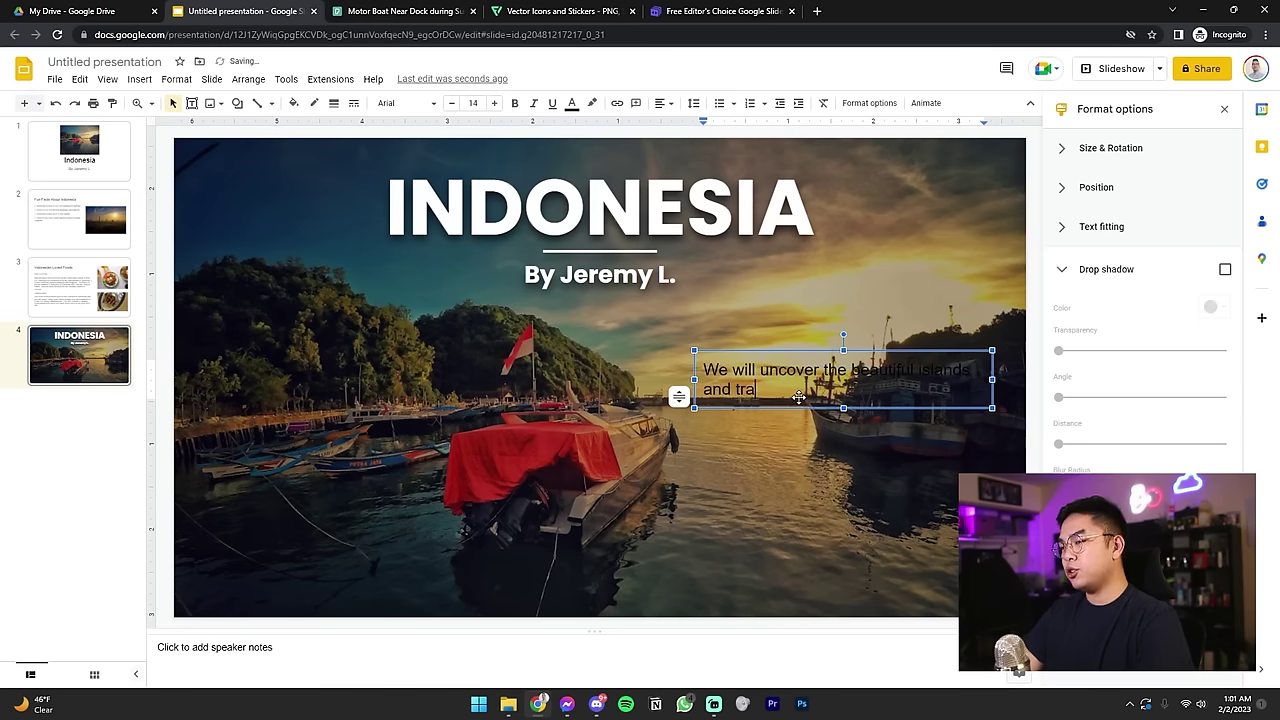
type("ditions of my bel")
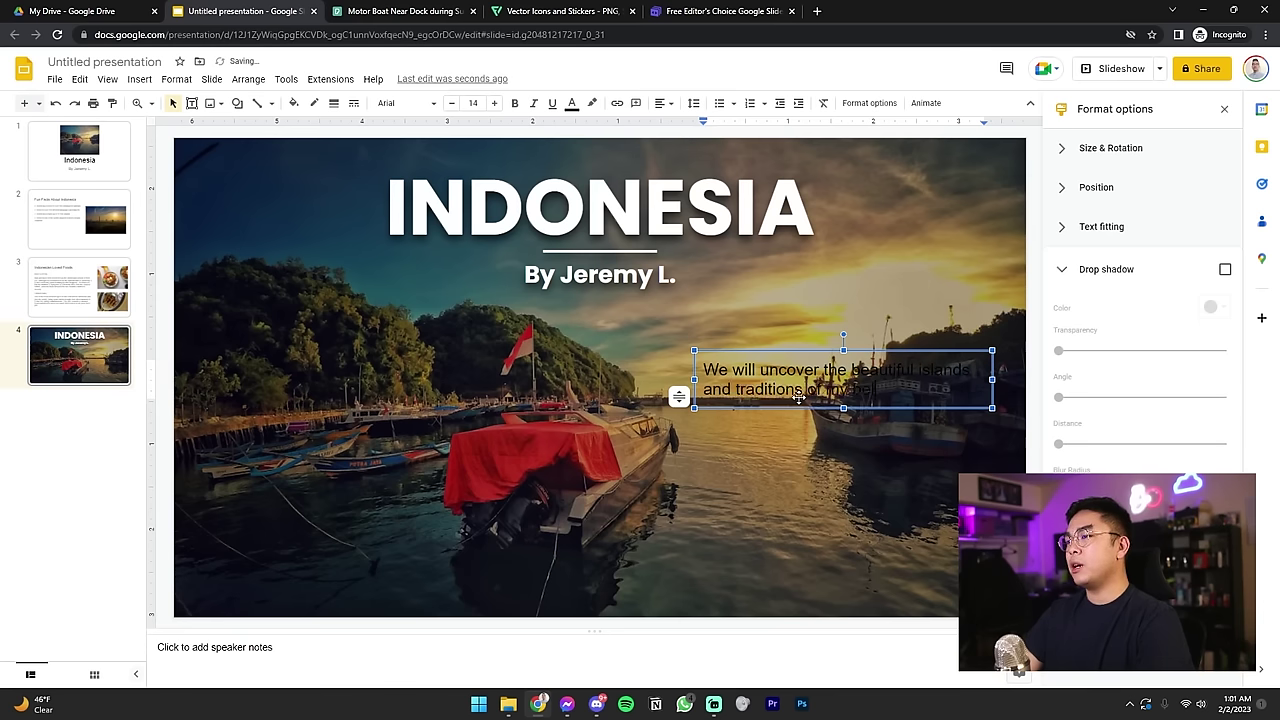
type("oved country Indon")
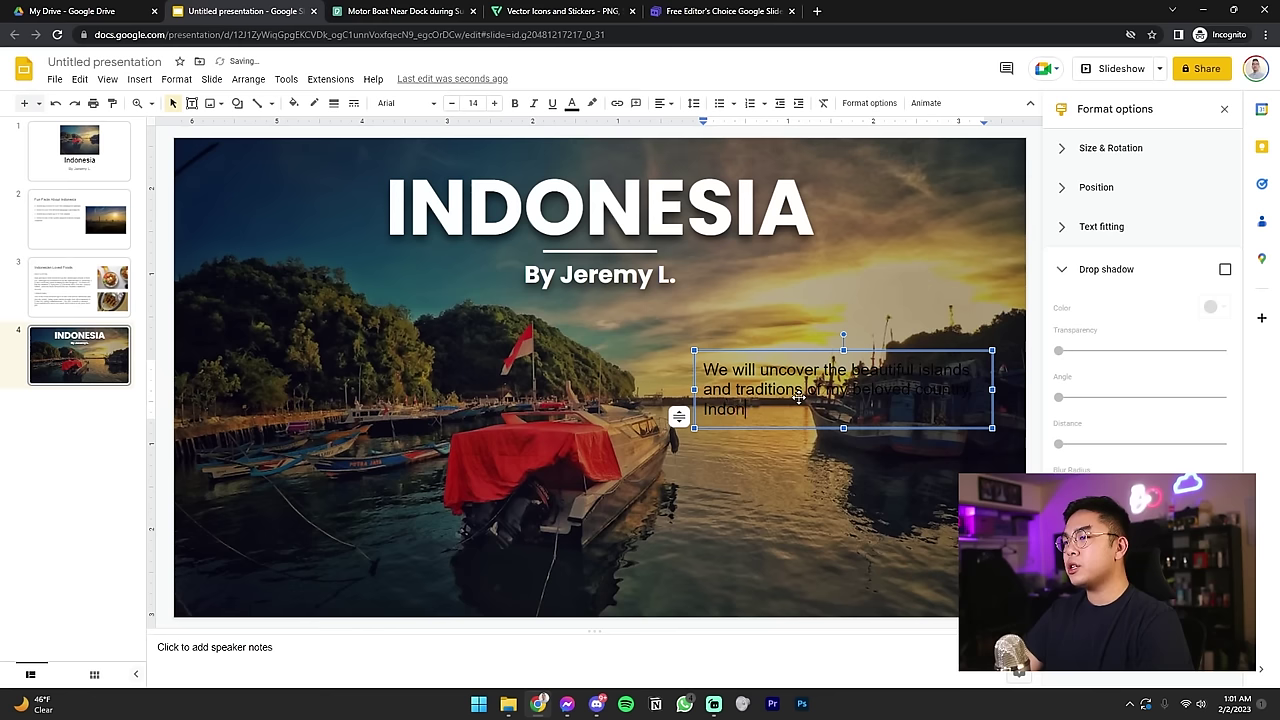
Step: Continue the paragraph with "This country may seem familiar to some, but there are many hidden gems and secrets located within the heart of Indonesia."
type("esia. This country may seem familiar to some, but there are many hidden gems and ")
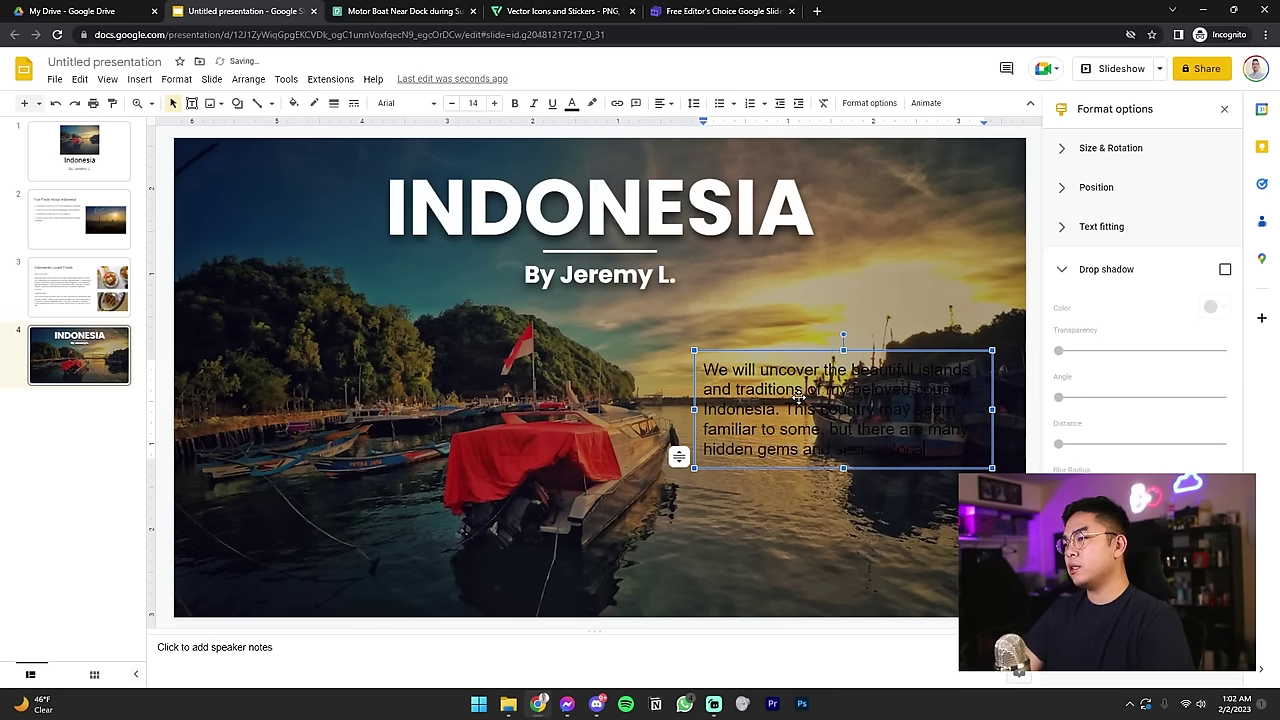
type("secret located within the heart i")
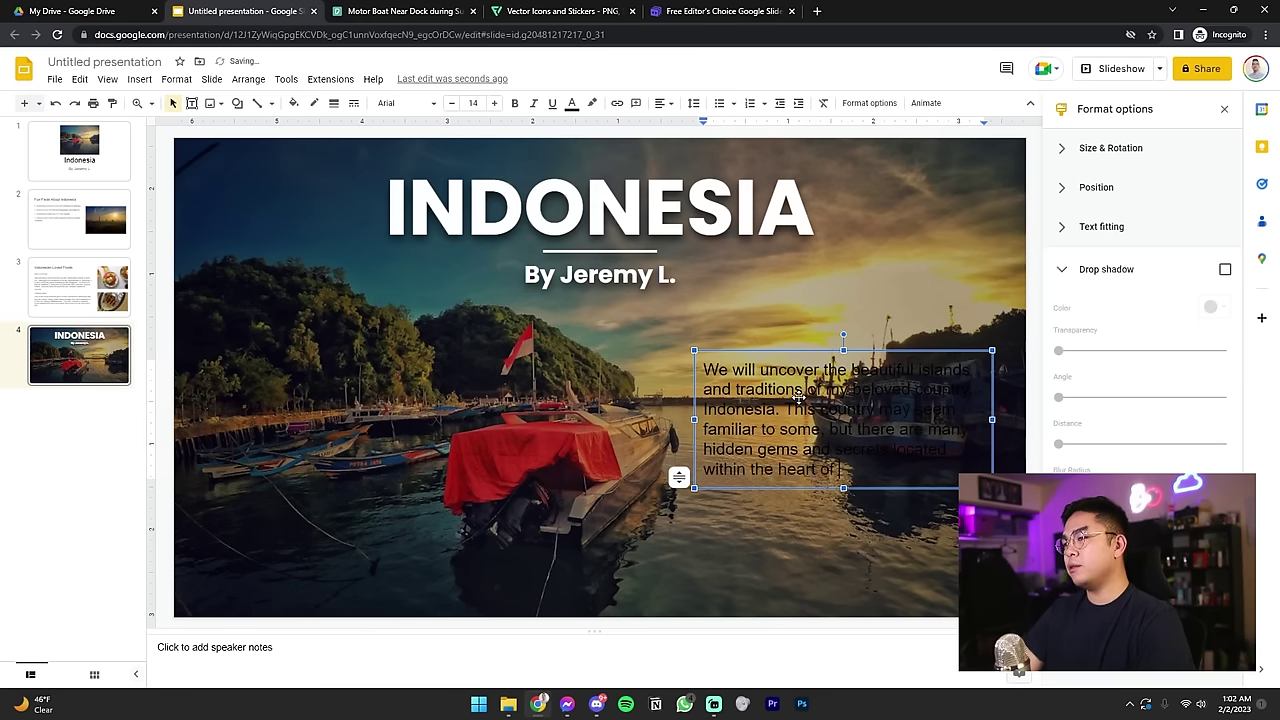
Step: Change the intro paragraph's text colour to white
key("ctrl+a")
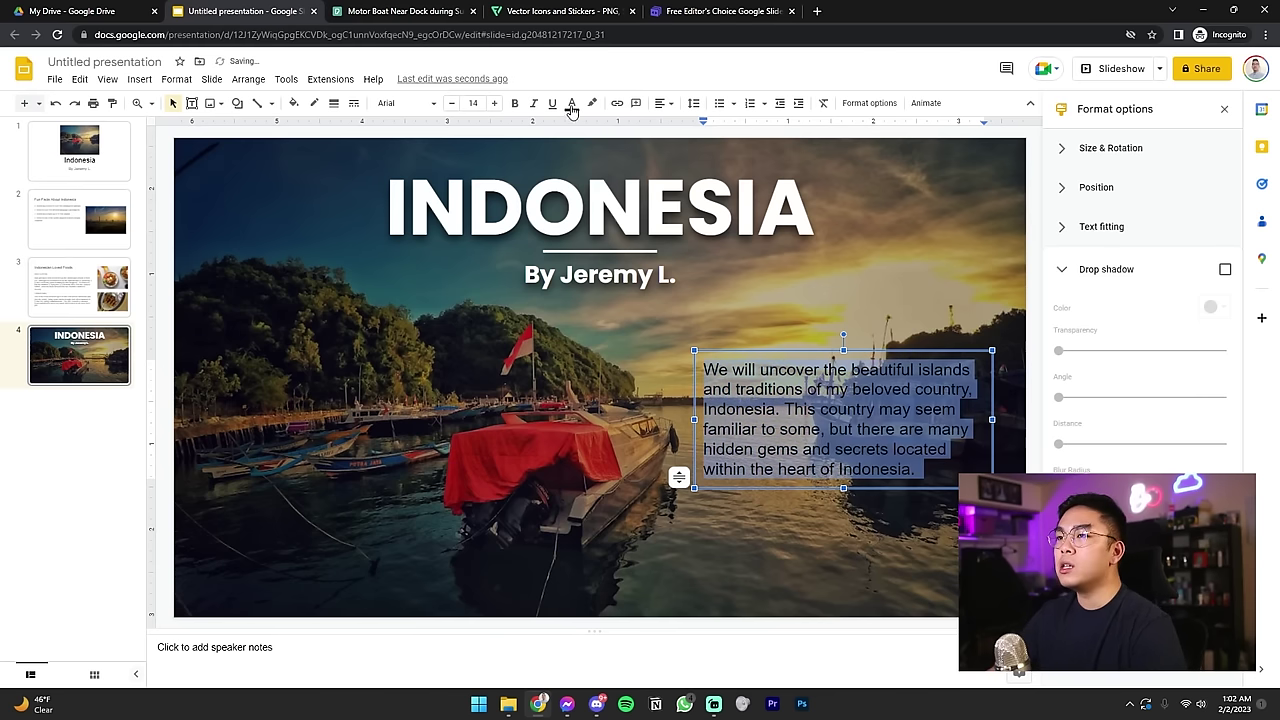
left_click(572, 103)
left_click(590, 146)
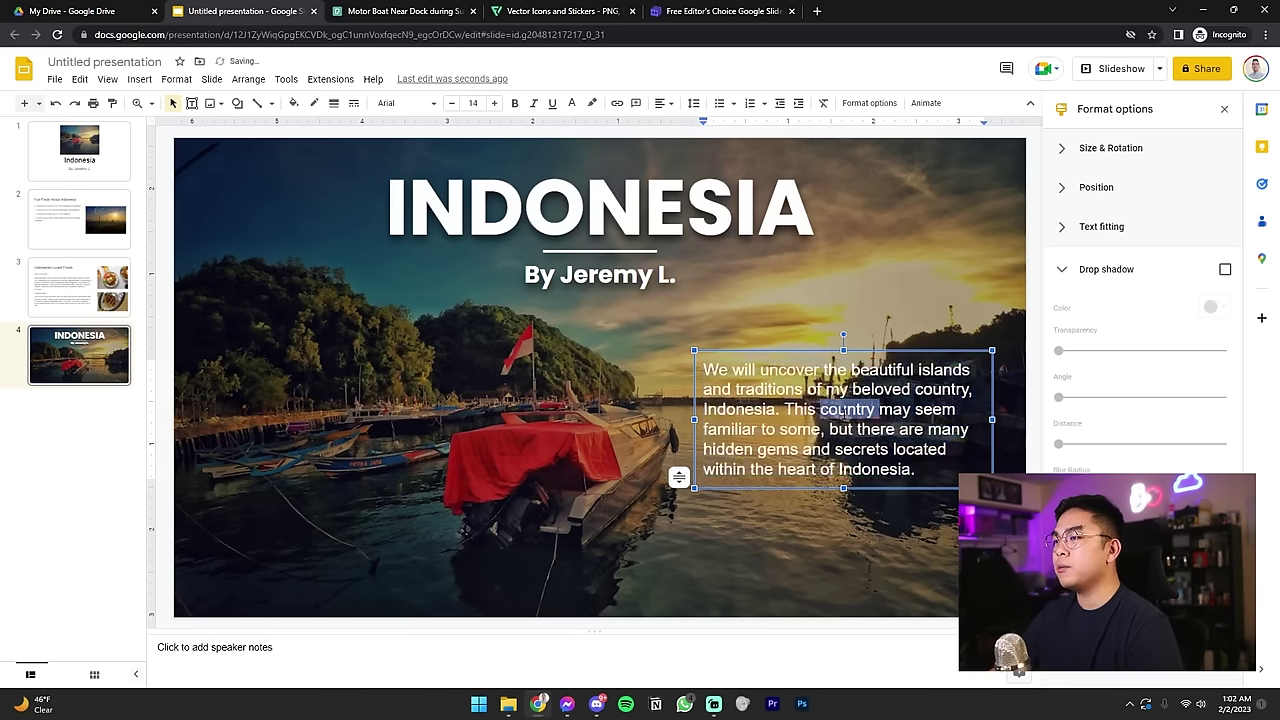
left_click(1021, 342)
Step: Change the intro paragraph's font to Poppins in a slightly heavier weight than regular
triple_click(836, 414)
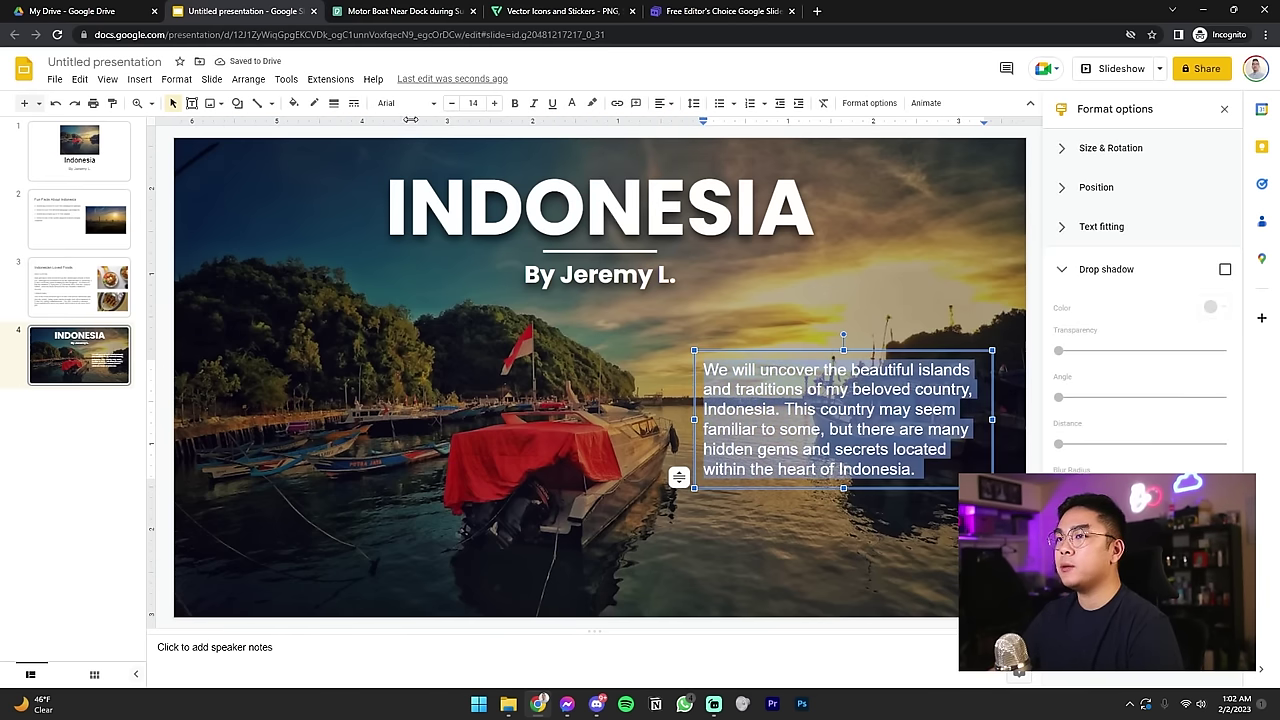
left_click(405, 103)
left_click(420, 230)
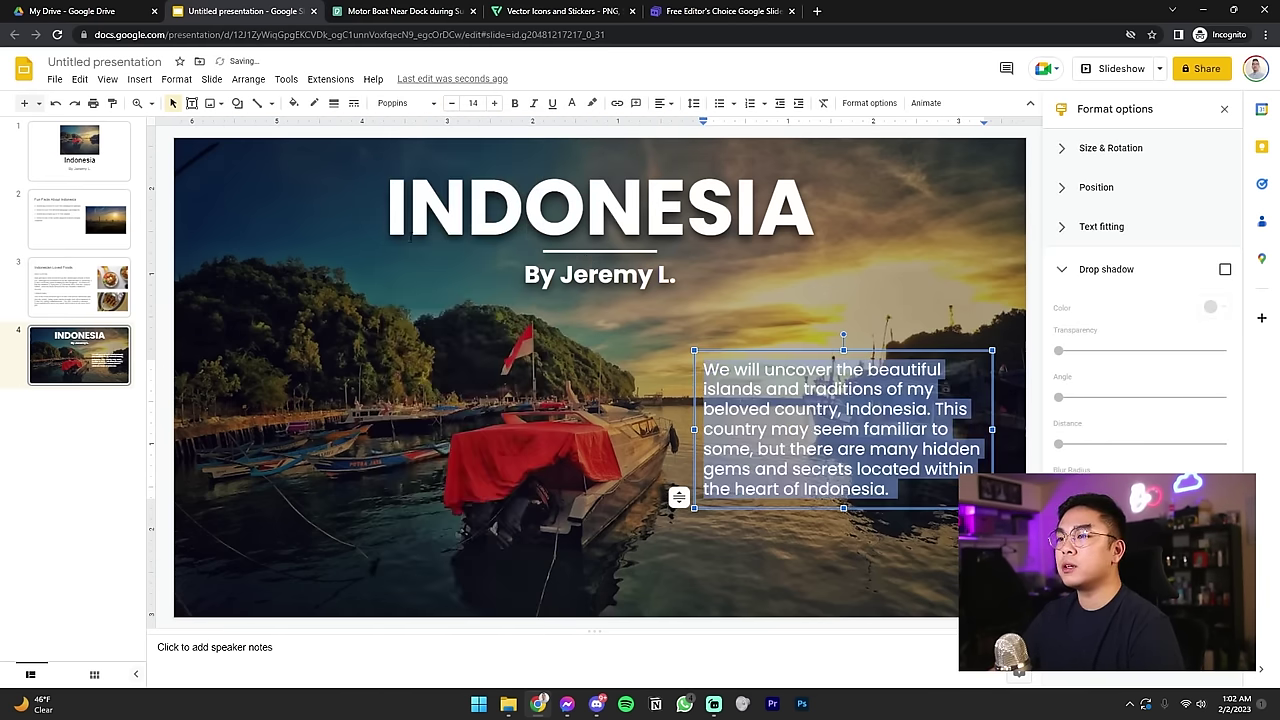
left_click(405, 103)
mouse_move(427, 240)
left_click(590, 330)
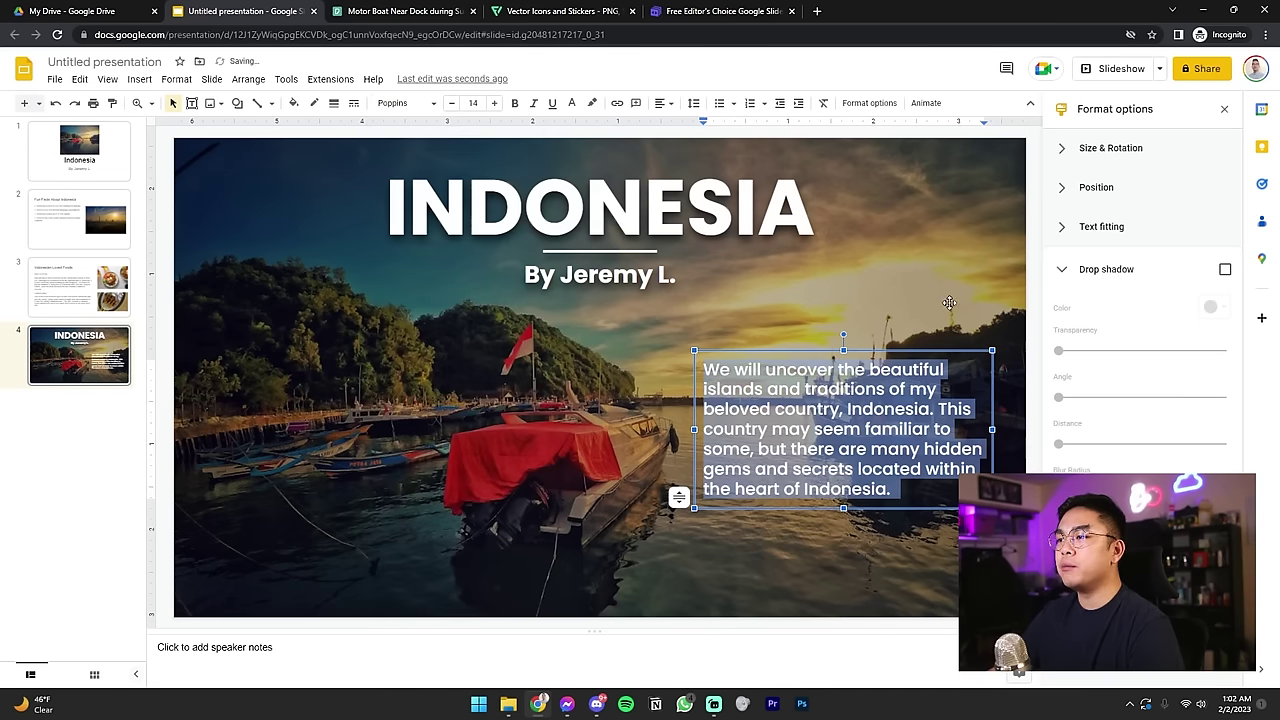
left_click(1020, 290)
Step: Move the intro paragraph into the lower-right corner of the slide, leaving a small margin to the edges
left_click(768, 430)
left_click_drag(774, 355, 768, 447)
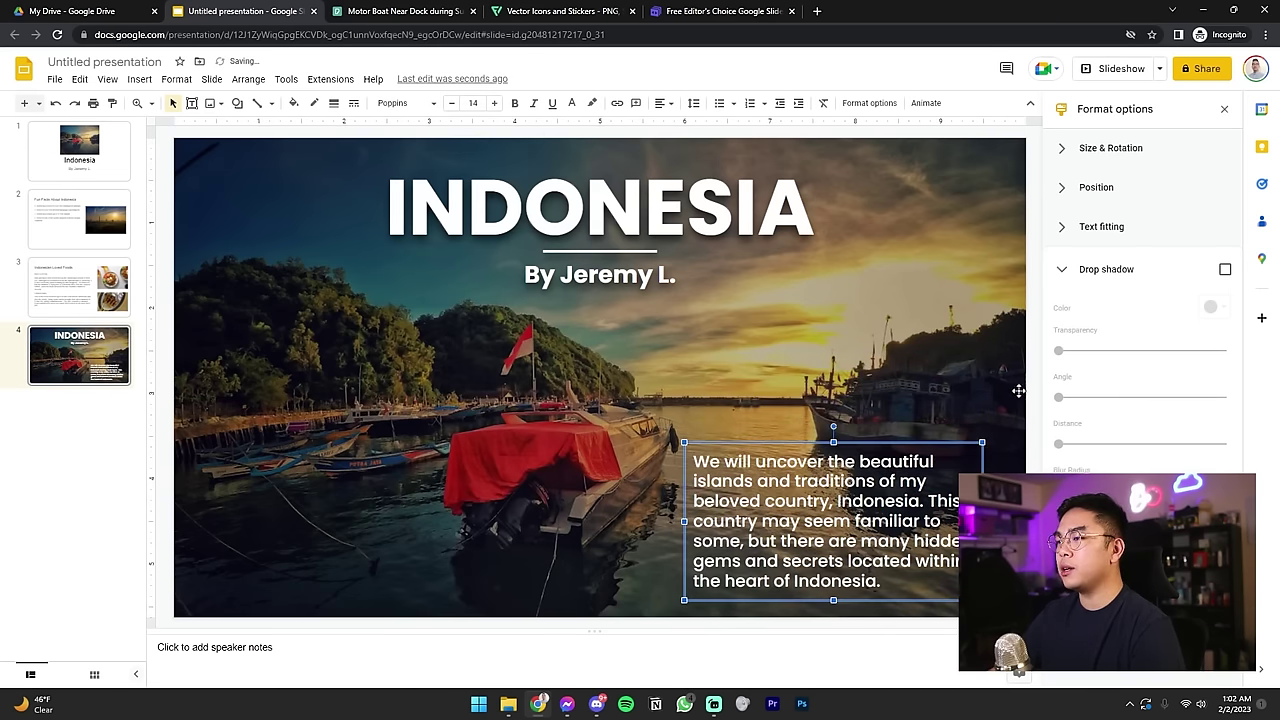
left_click(1030, 390)
left_click(841, 473)
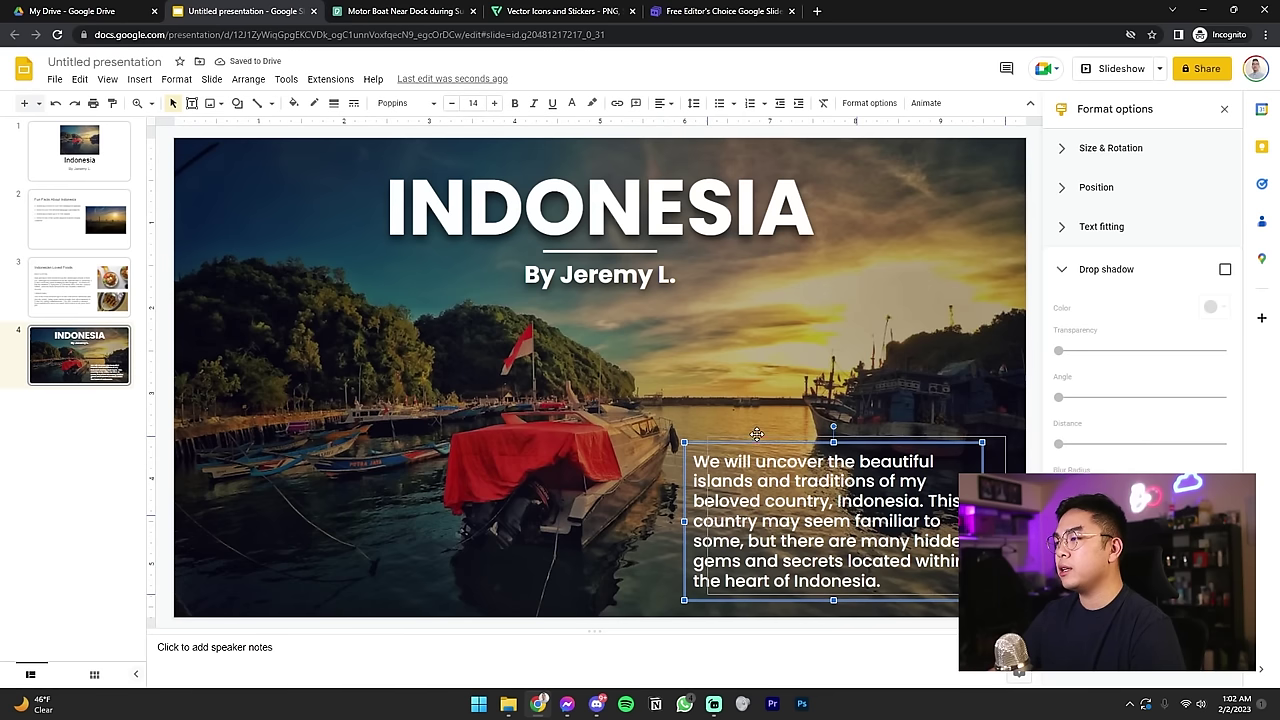
left_click_drag(746, 439, 769, 431)
left_click(1009, 399)
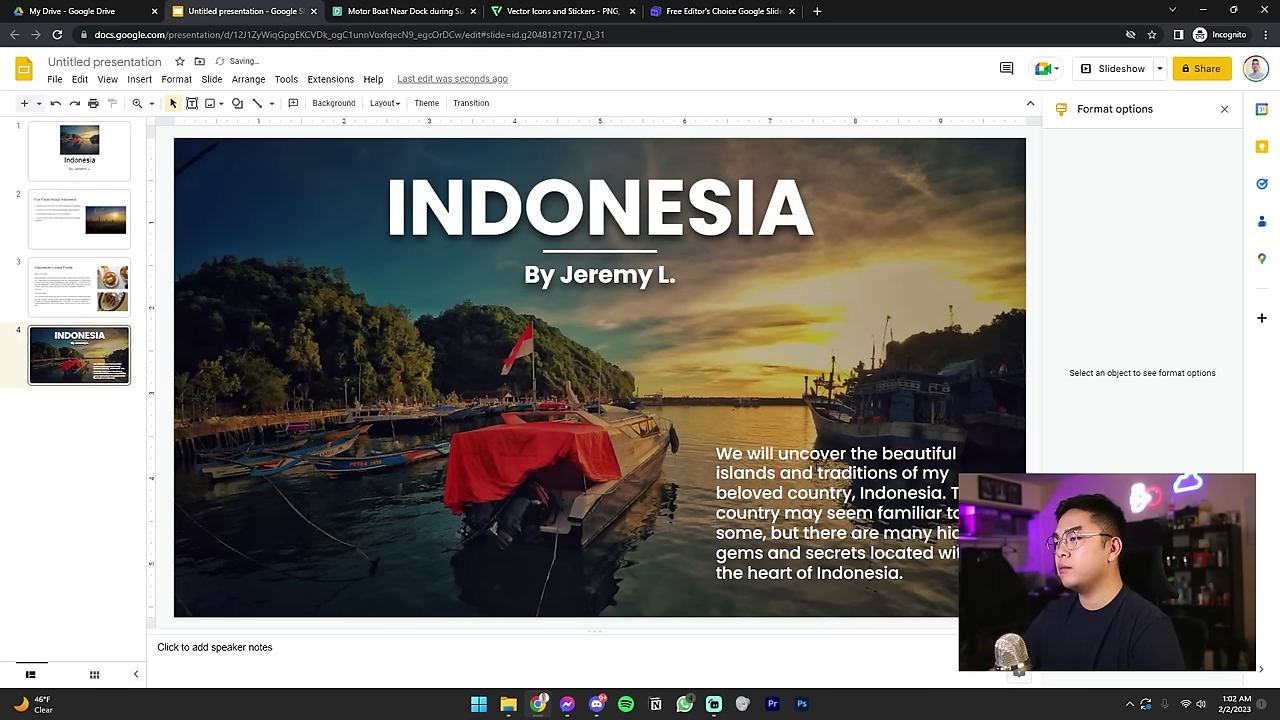
Step: Insert a plain rectangle shape over the boat in the middle of the redesigned title slide
left_click(139, 79)
mouse_move(290, 189)
mouse_move(382, 202)
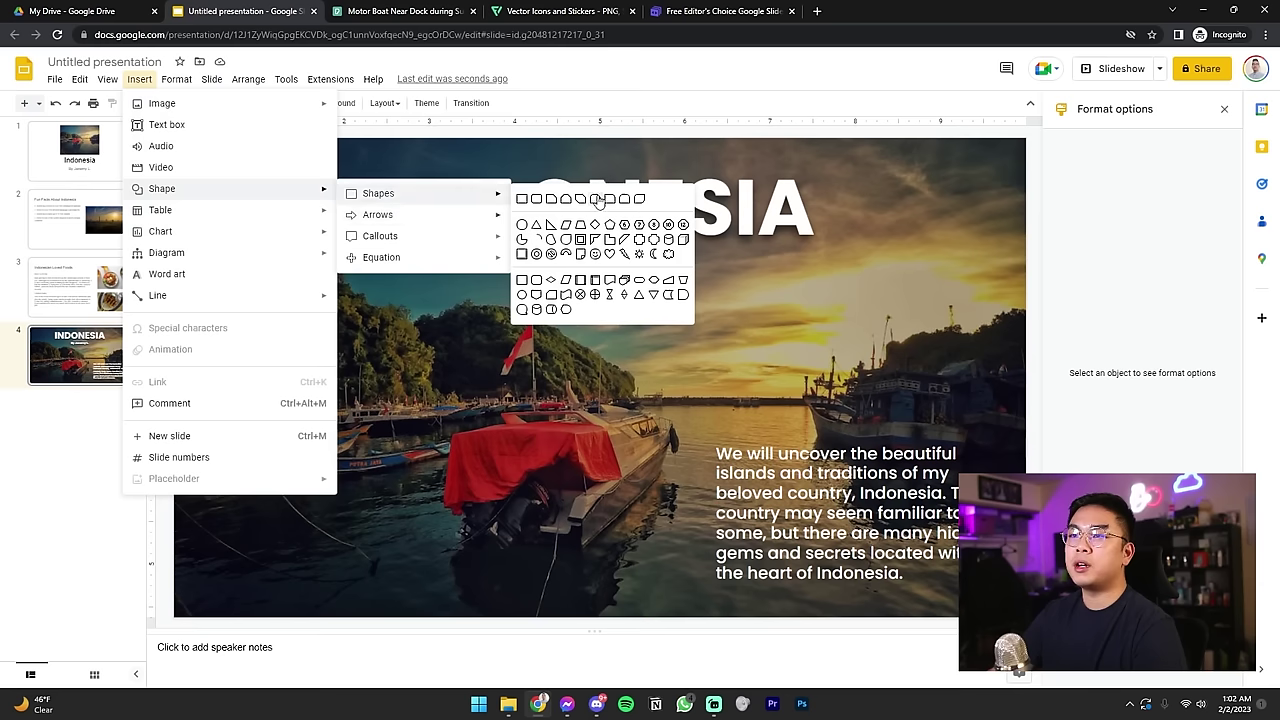
left_click(525, 201)
left_click_drag(341, 308, 657, 484)
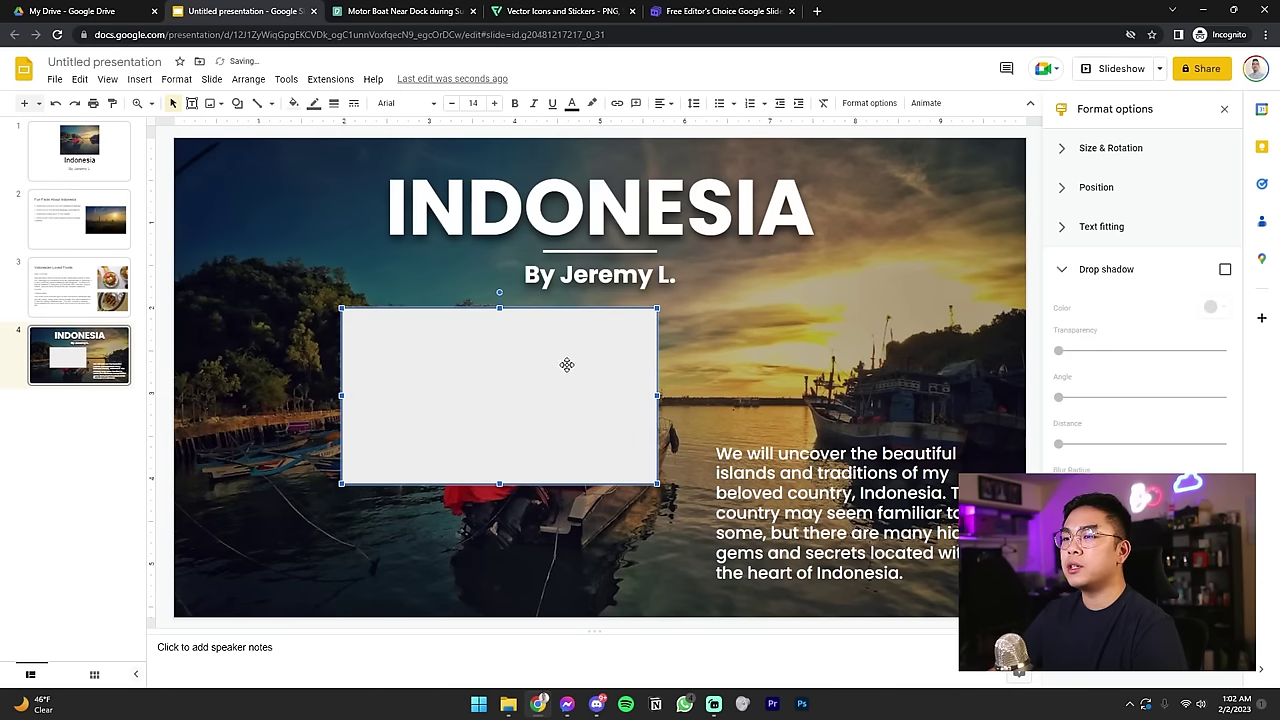
Step: Fill the rectangle with semi-transparent black, using custom colour #00000070
left_click(294, 103)
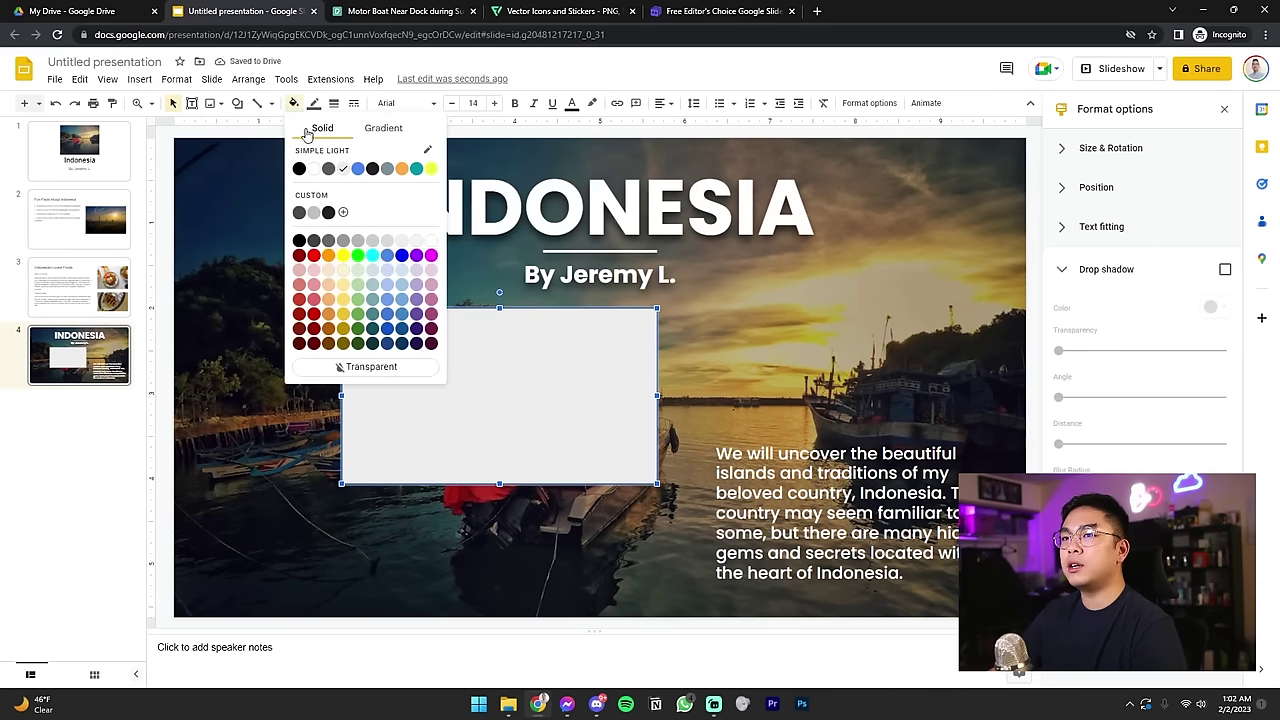
left_click(298, 169)
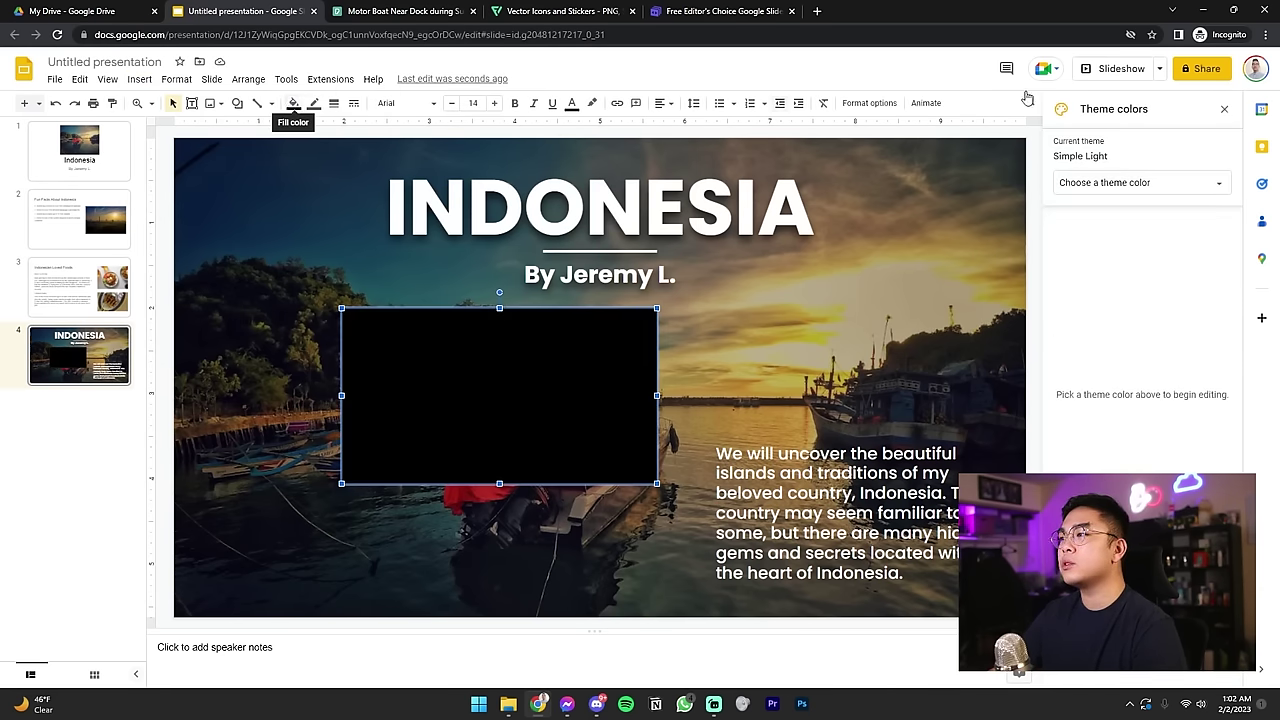
left_click(1225, 109)
left_click(294, 104)
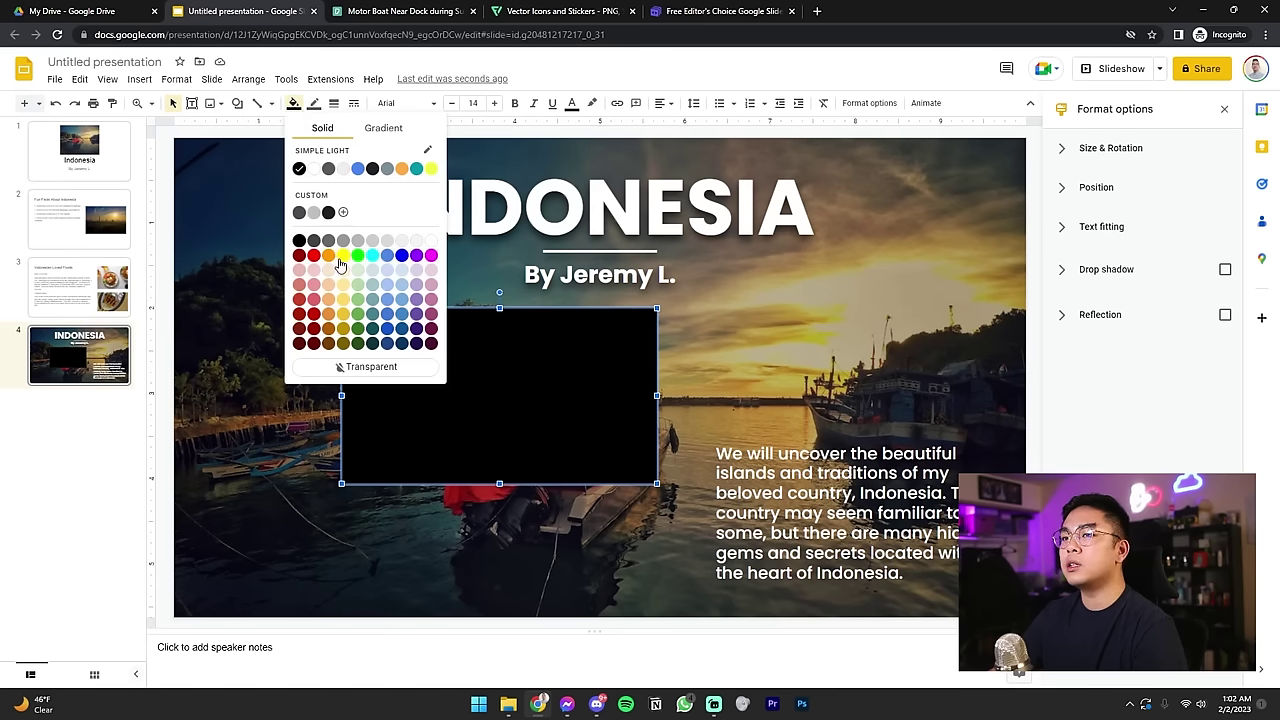
left_click(344, 213)
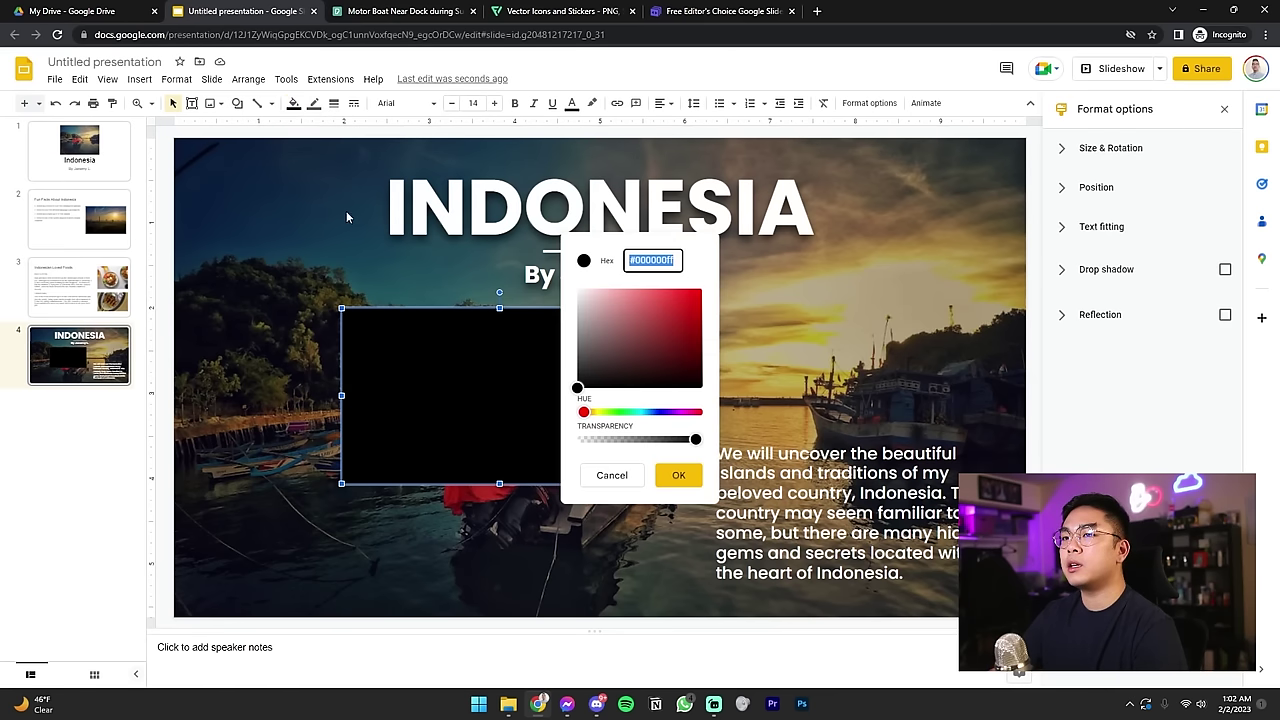
left_click_drag(684, 434, 631, 447)
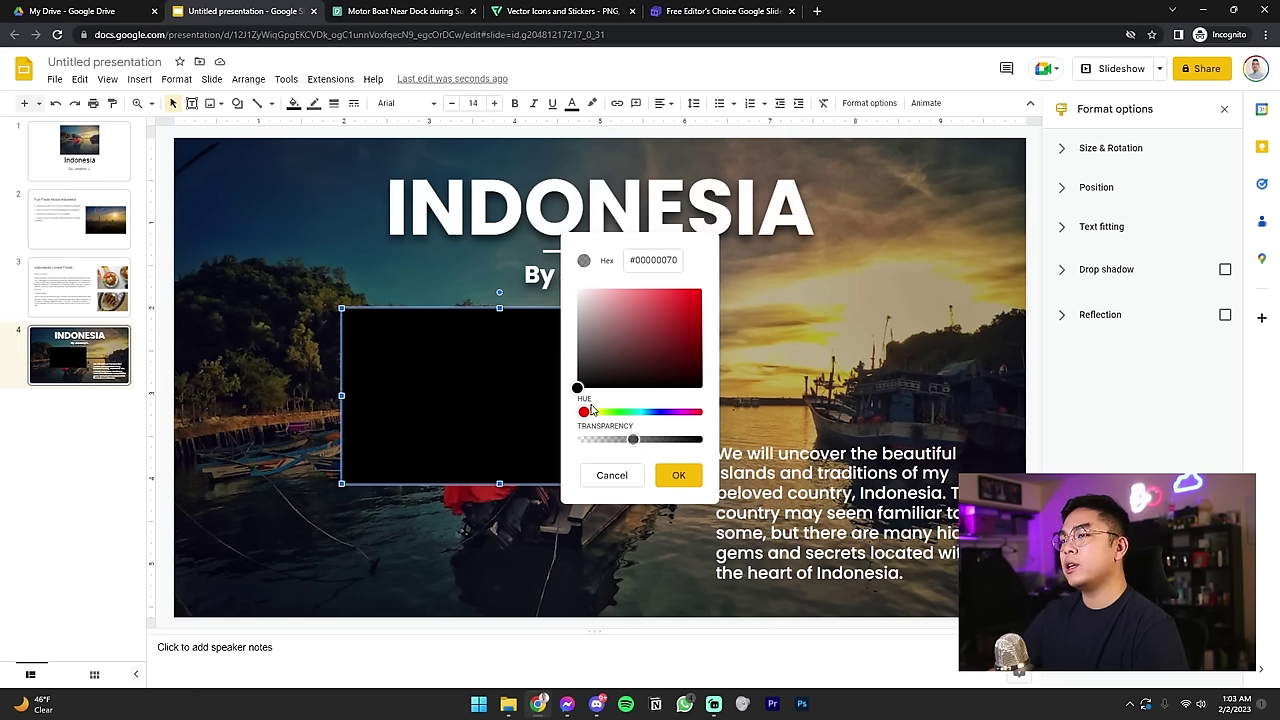
left_click(678, 475)
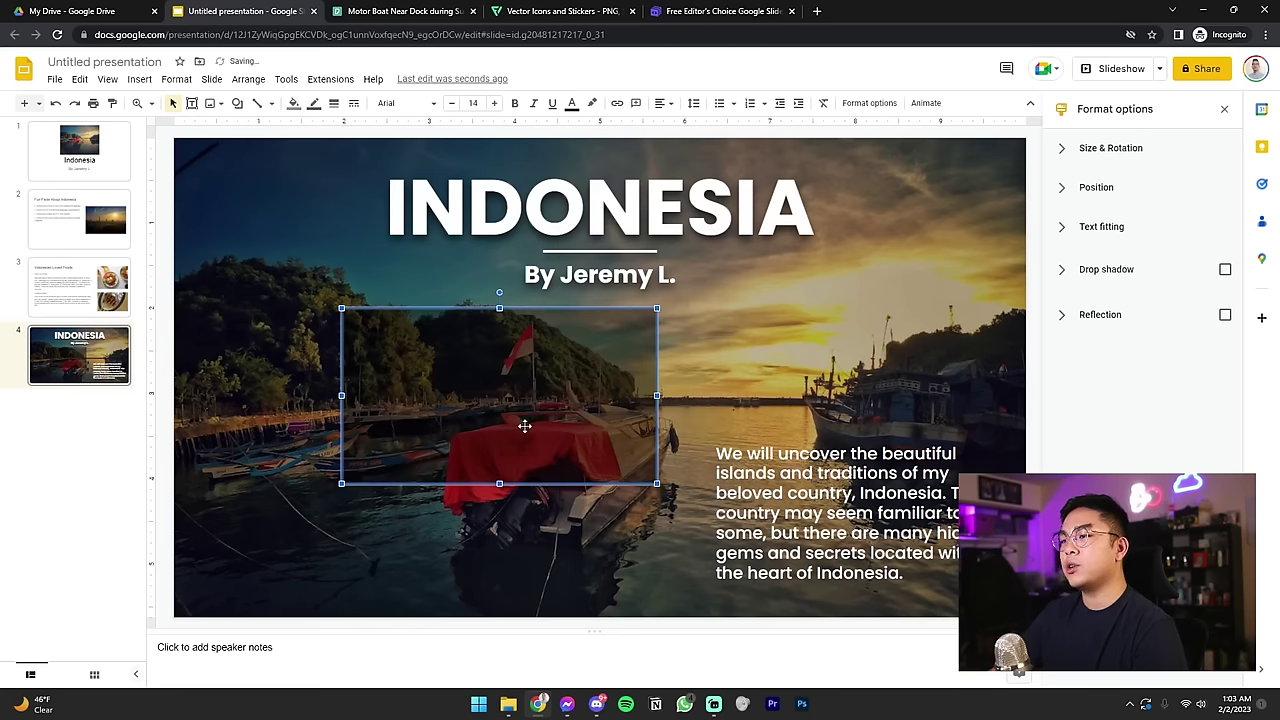
Step: Move the rectangle over the intro paragraph and send it to the back so it sits behind the text
left_click_drag(657, 396, 920, 507)
right_click(906, 505)
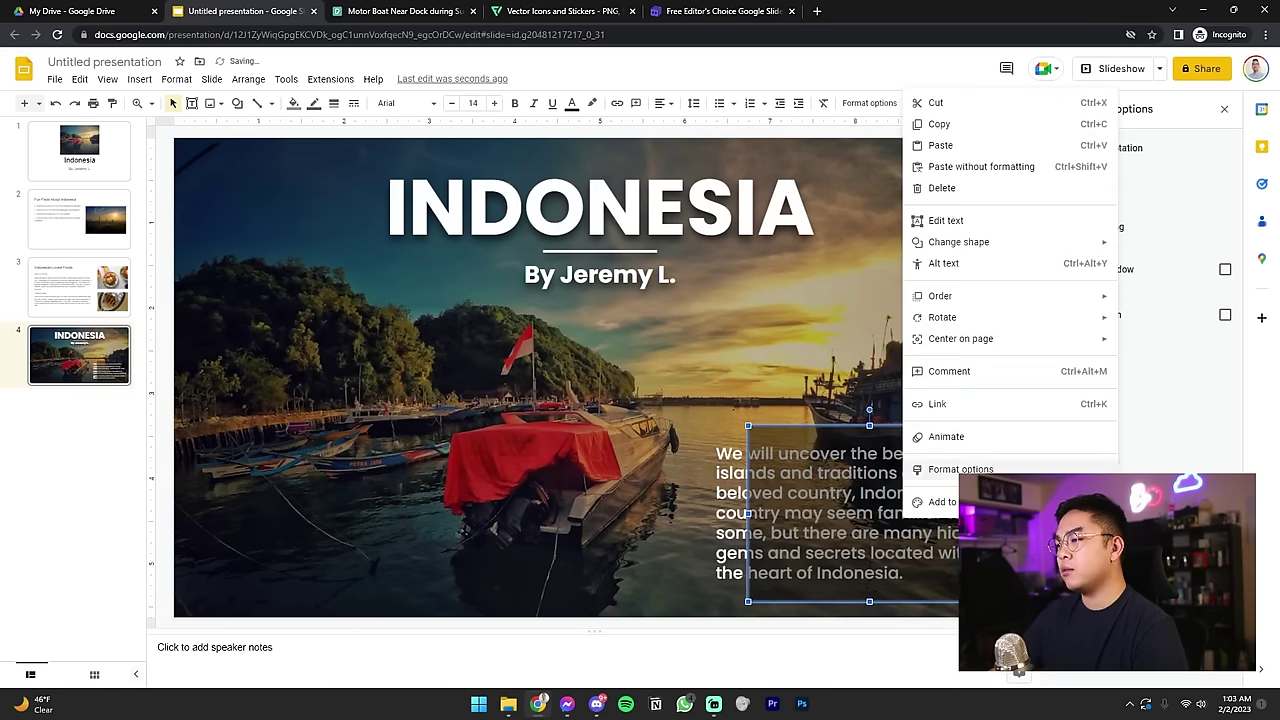
mouse_move(978, 296)
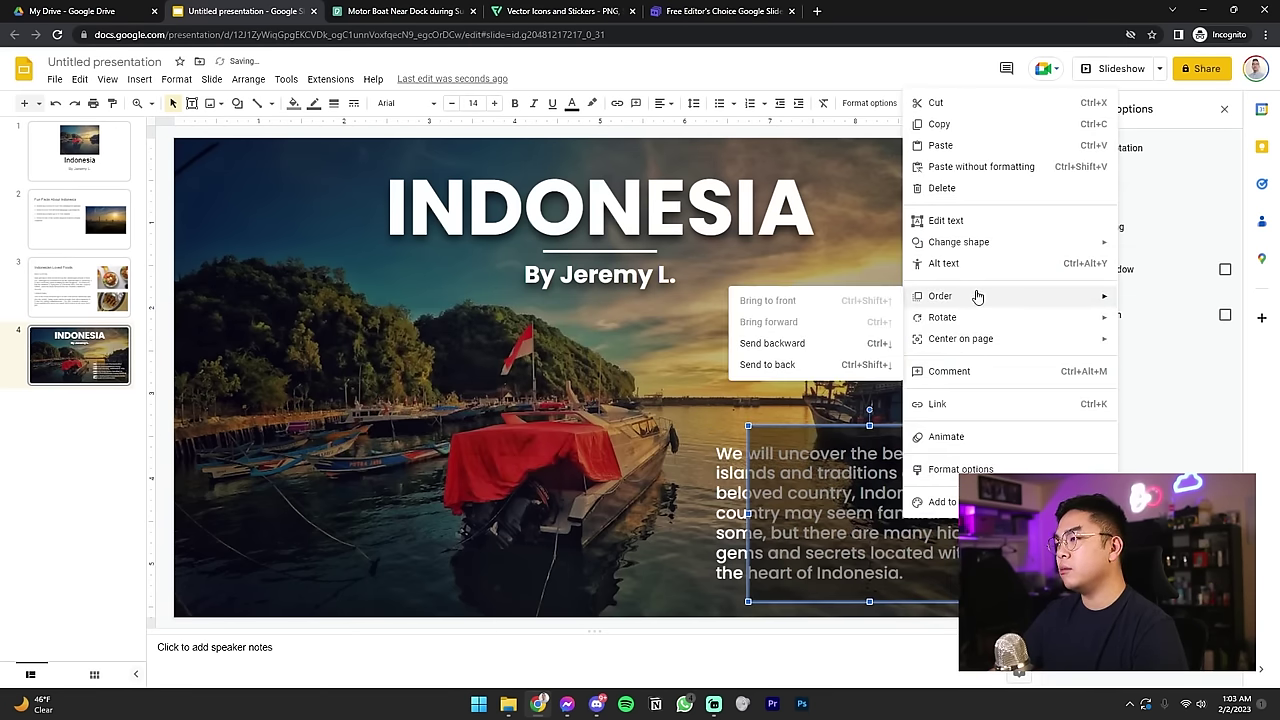
left_click(790, 364)
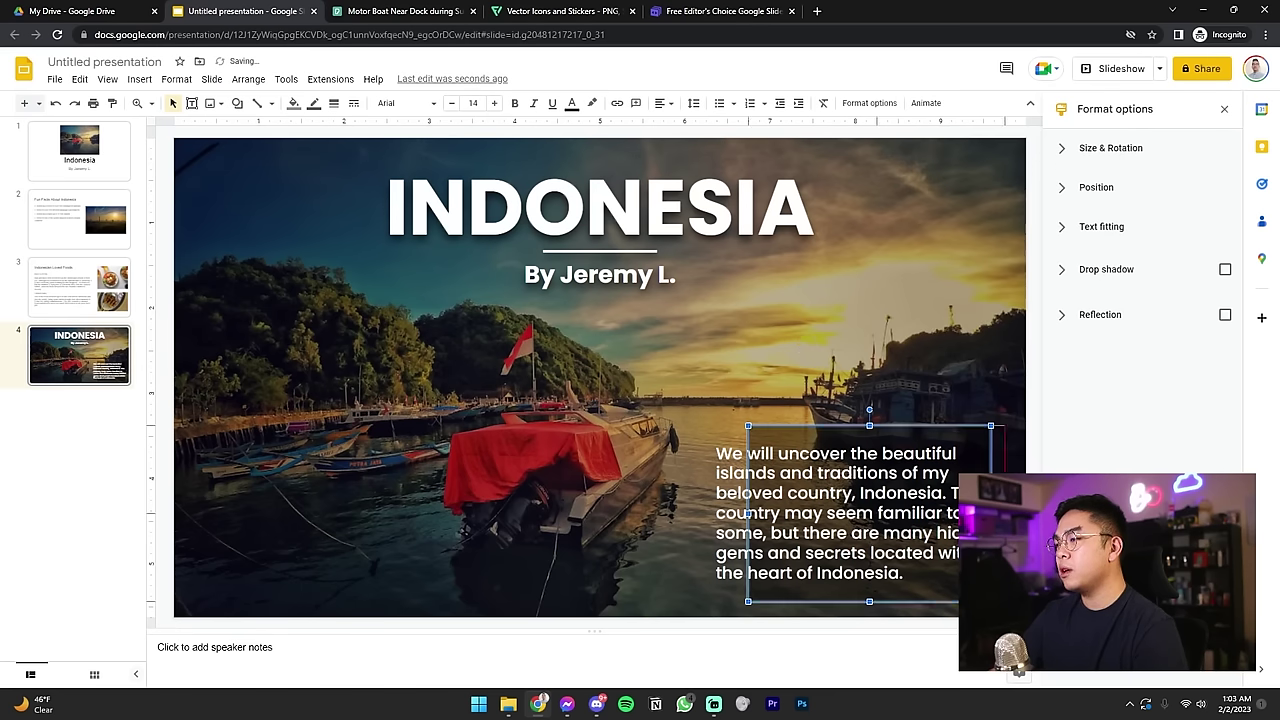
Step: Enlarge the rectangle slightly beyond the intro paragraph's size and place the paragraph centred inside it
left_click_drag(946, 505, 715, 440)
left_click(858, 485)
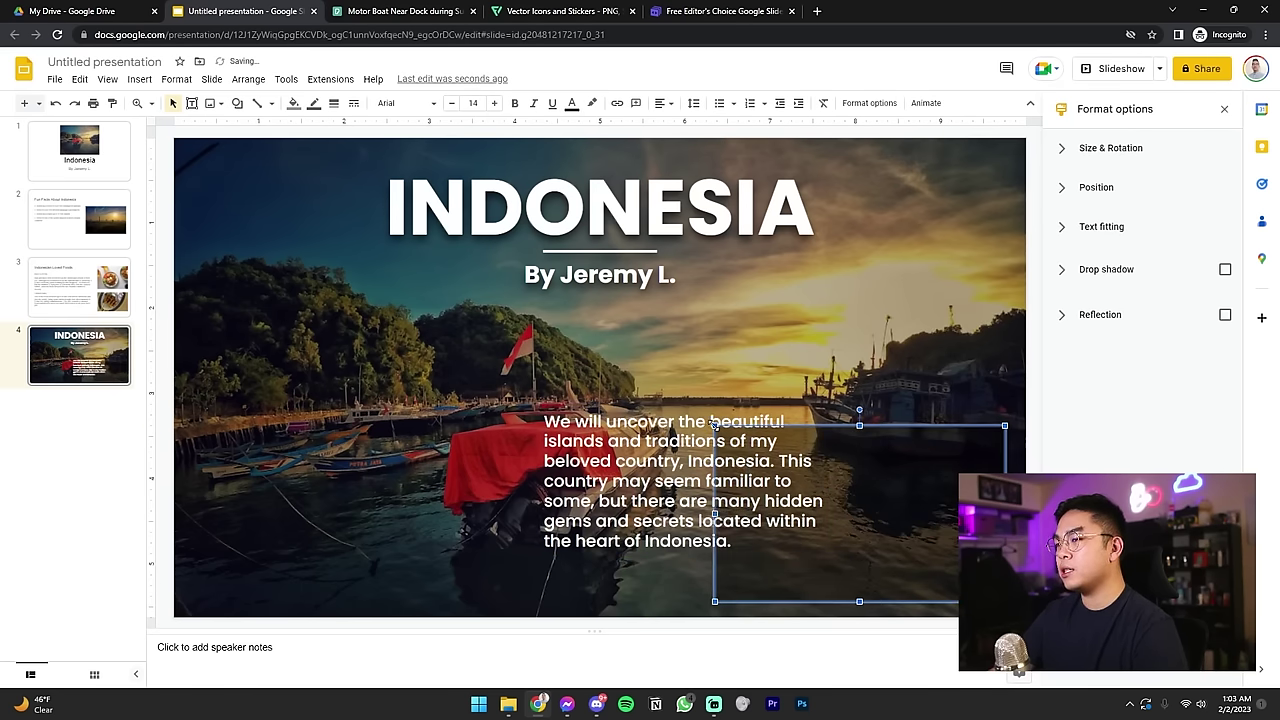
left_click(650, 435)
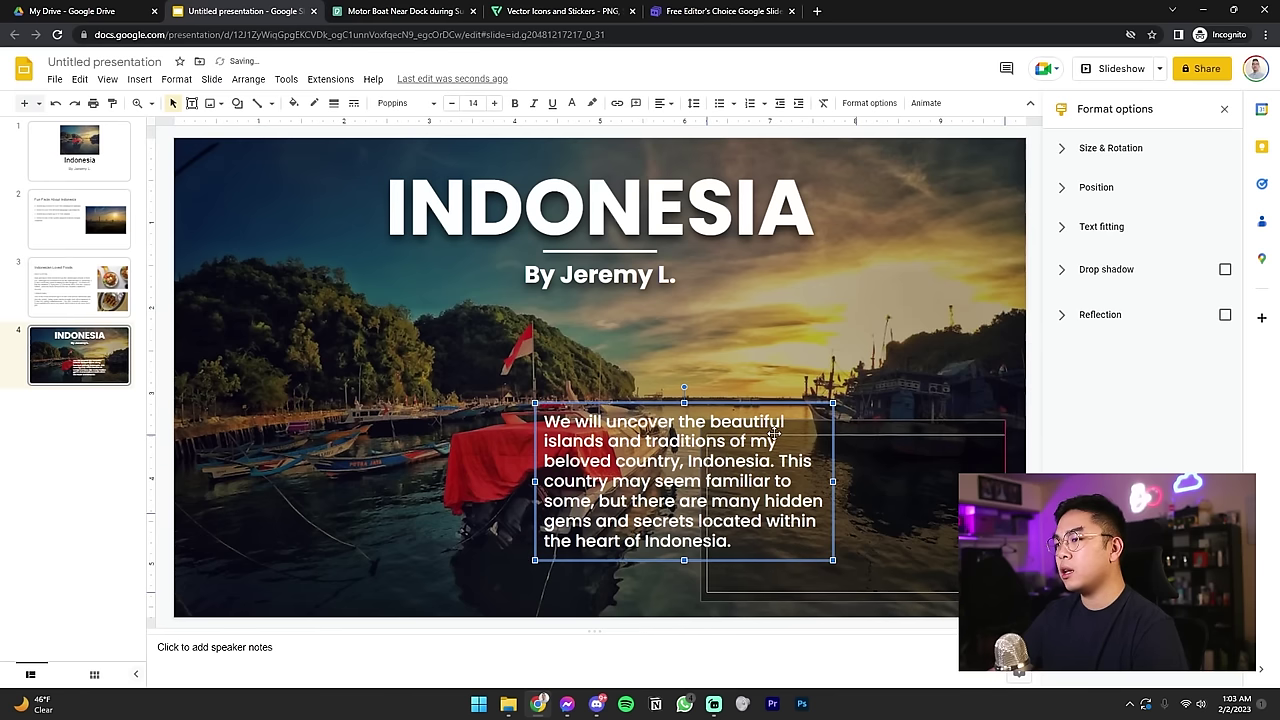
left_click_drag(774, 433, 942, 462)
left_click(750, 427)
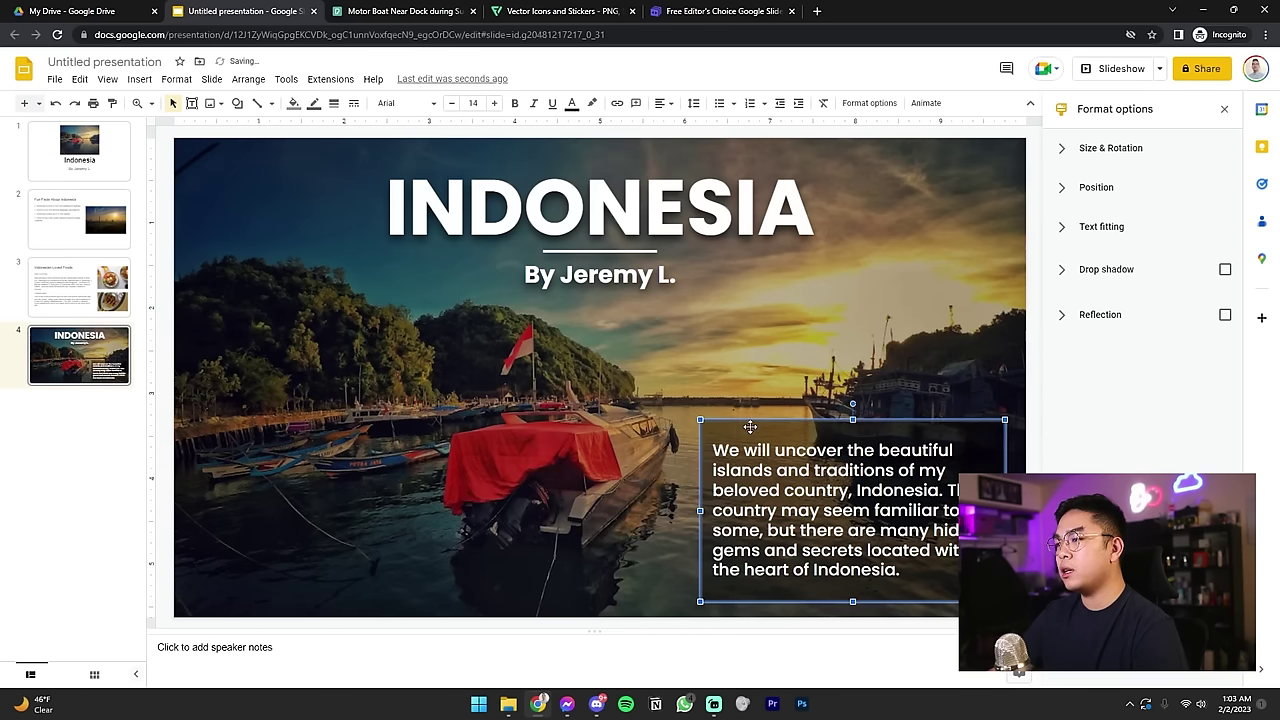
left_click(965, 428)
left_click(965, 428)
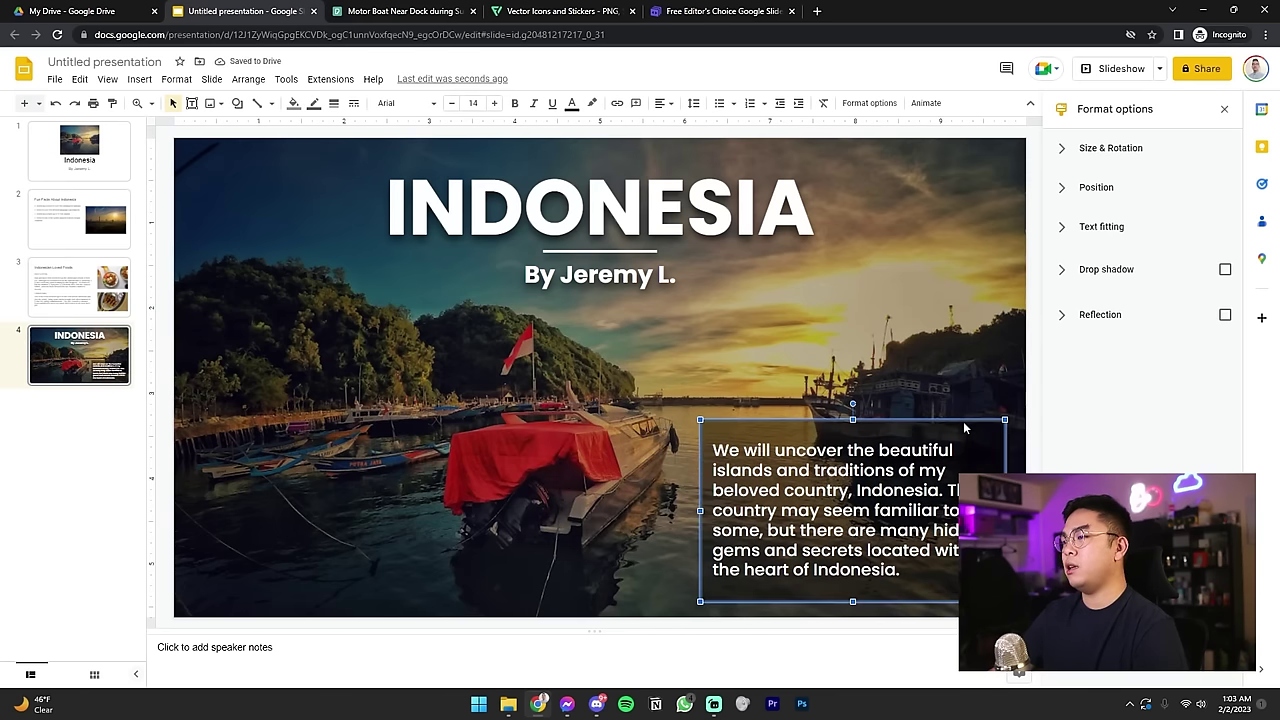
Step: Darken the rectangle's fill to the less transparent custom black #000000c0
left_click(294, 104)
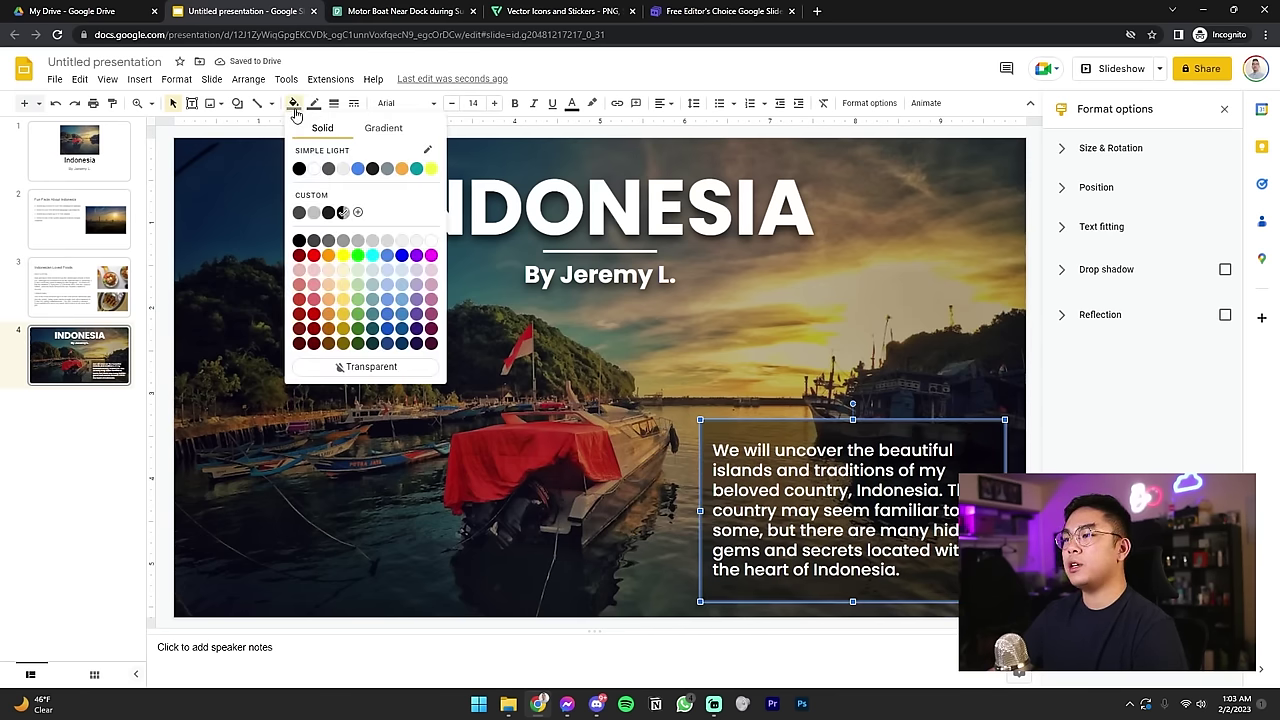
left_click(373, 368)
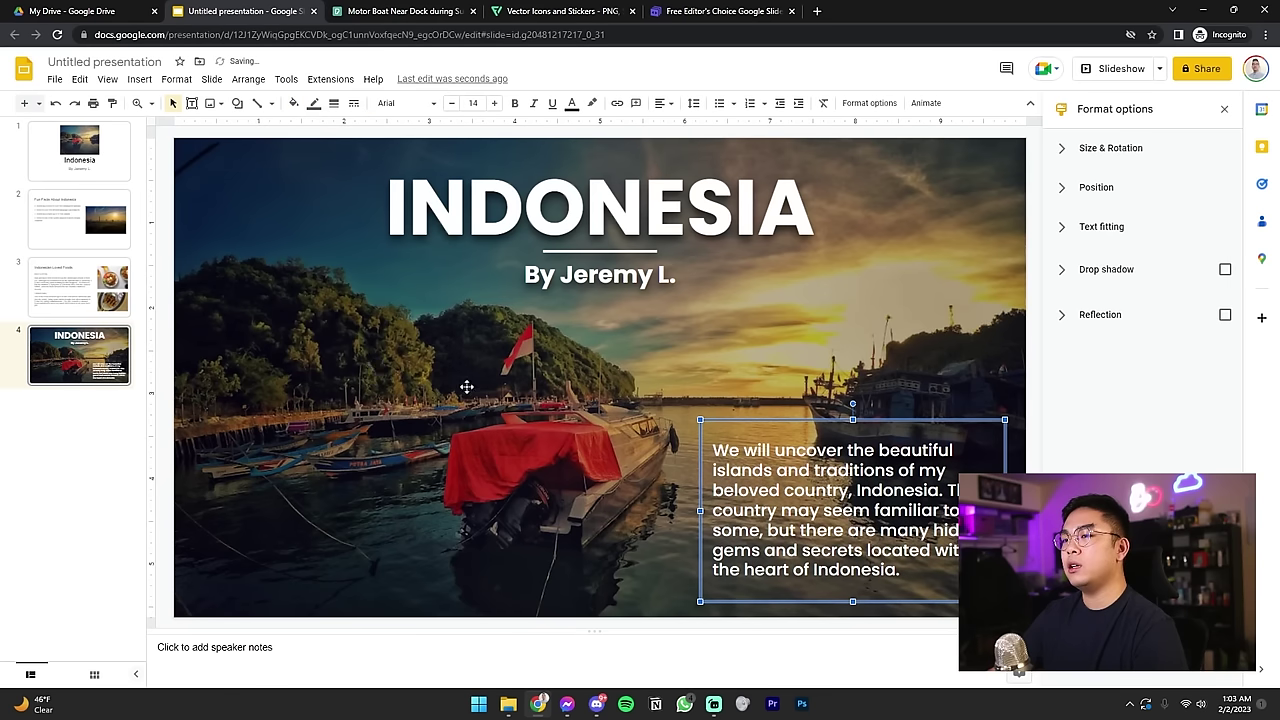
left_click(291, 104)
left_click(337, 210)
left_click(294, 104)
left_click(357, 212)
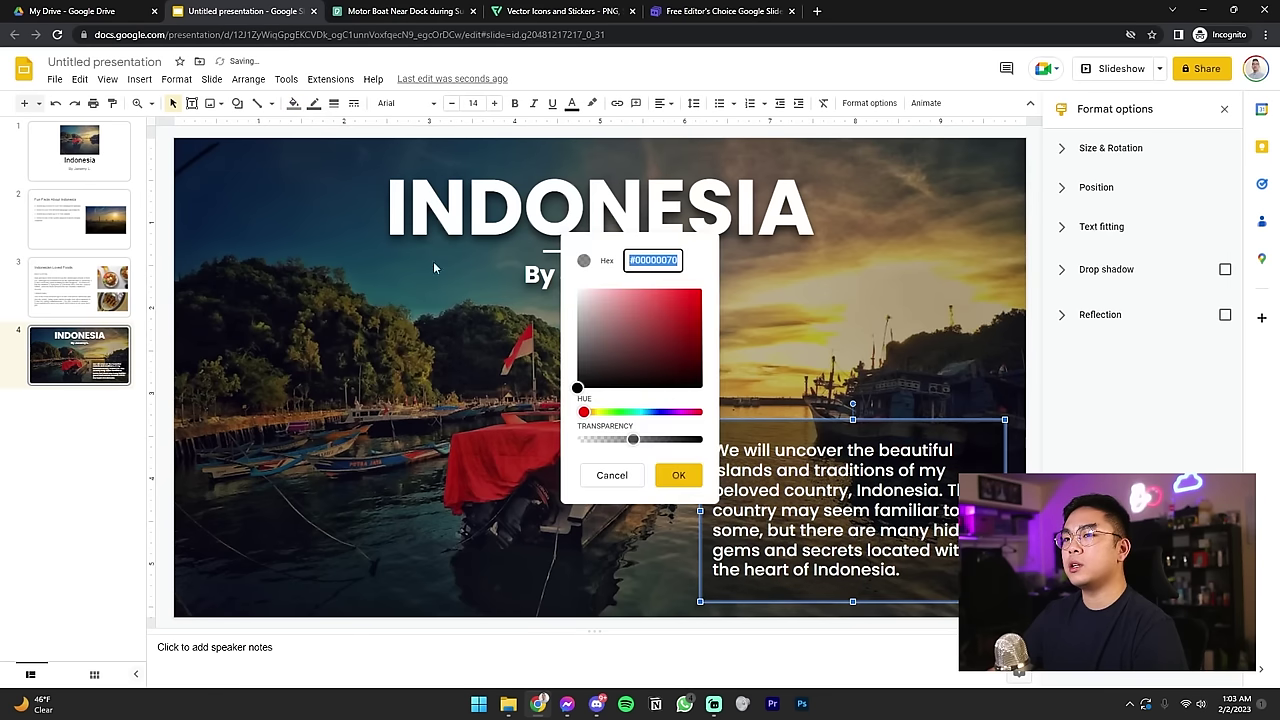
left_click_drag(637, 444, 673, 446)
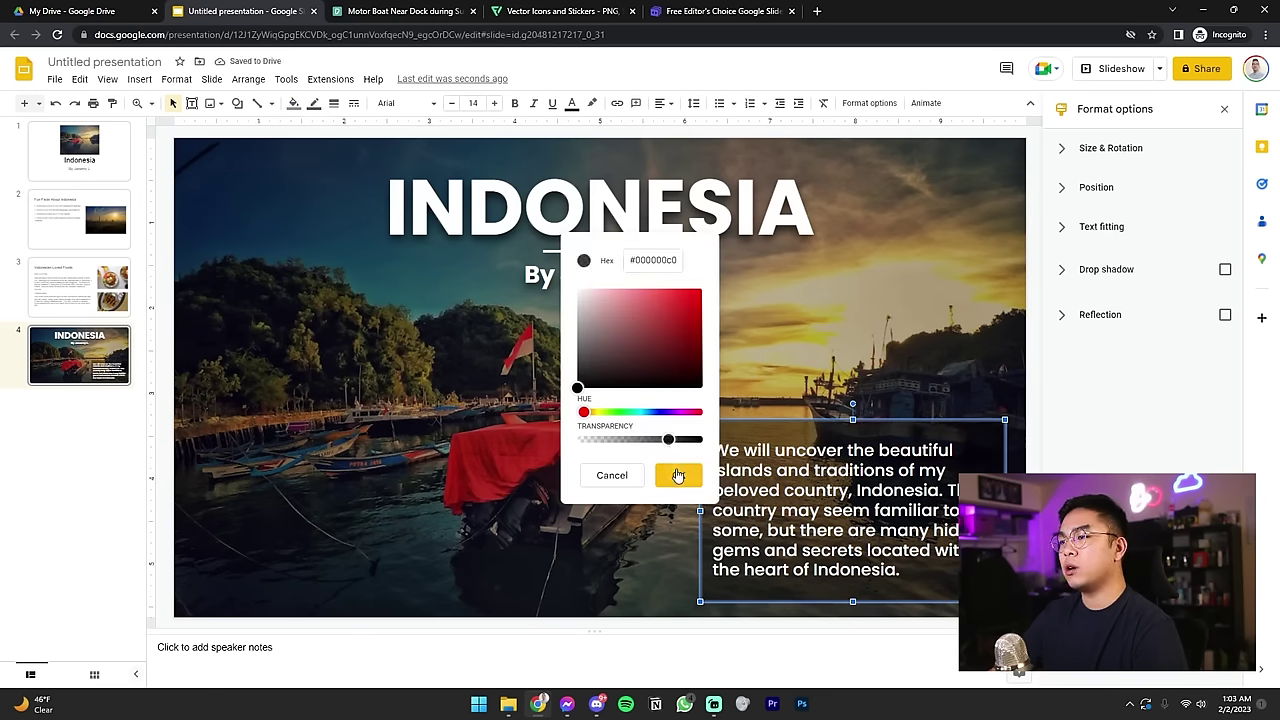
left_click(678, 475)
left_click(1033, 392)
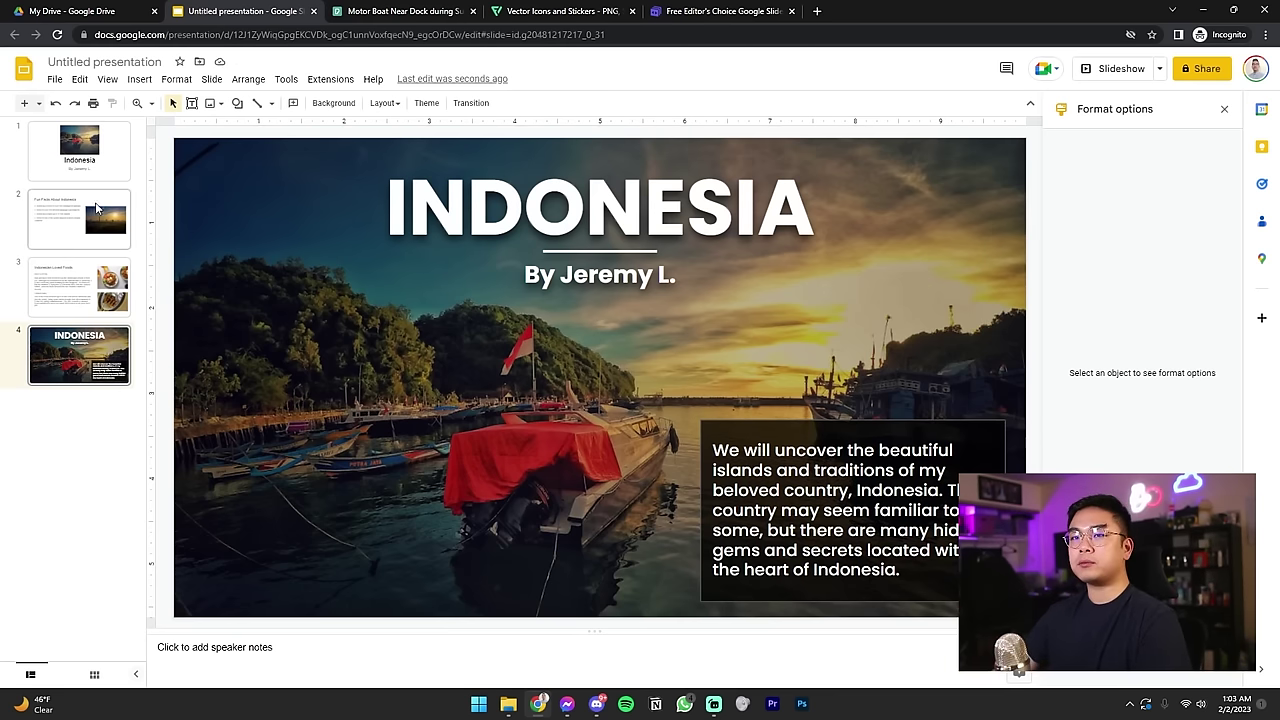
Step: Compare the original title slide with its redesigned version, and add a new slide at the end of the presentation
left_click(84, 150)
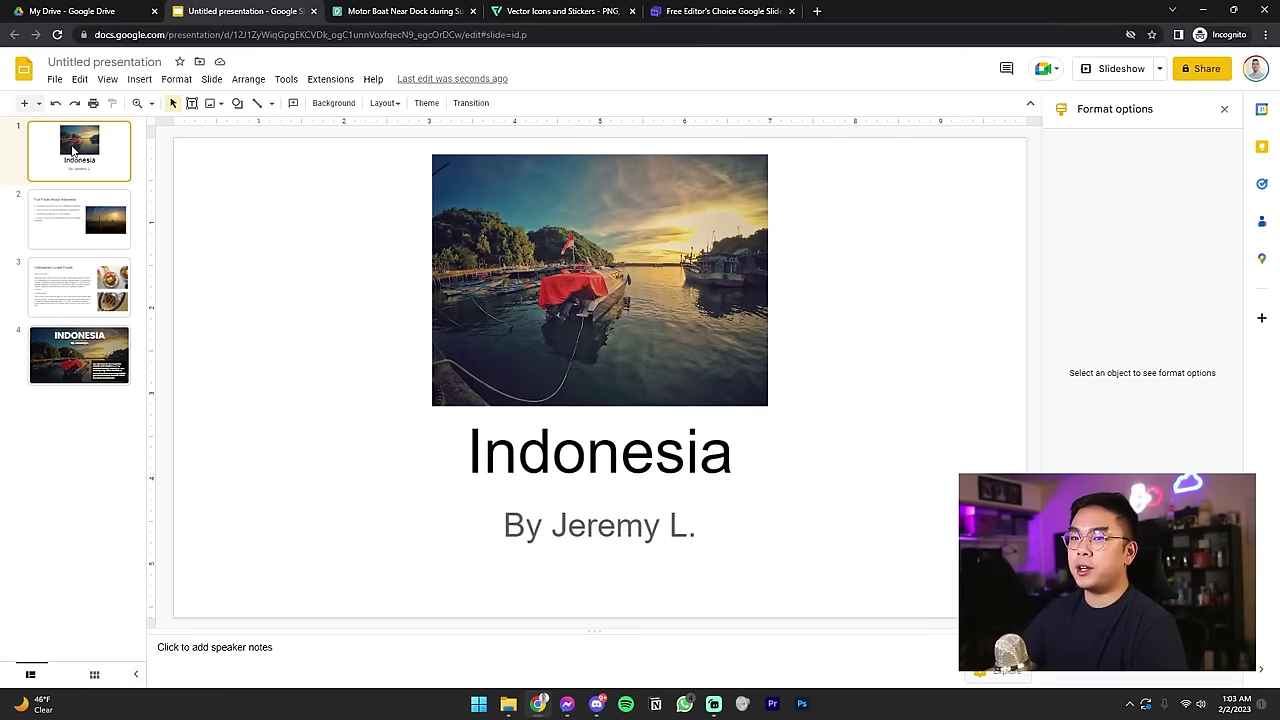
left_click(79, 355)
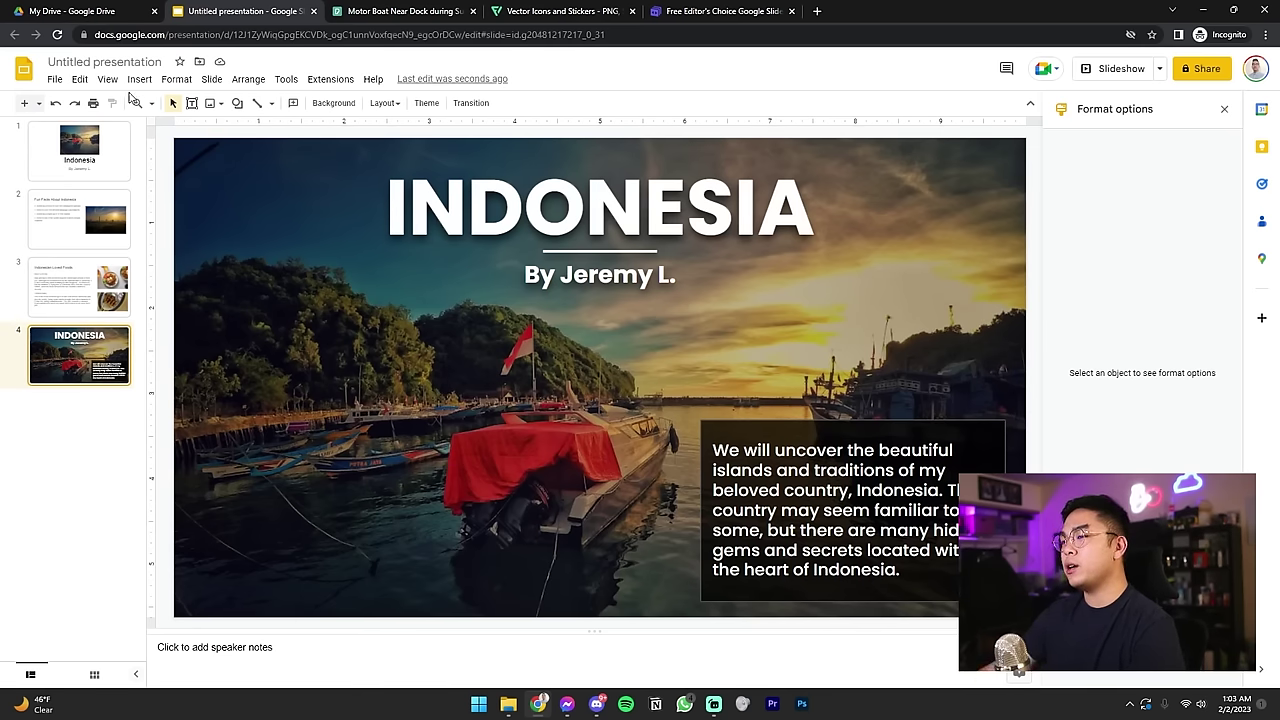
key("Home")
key("End")
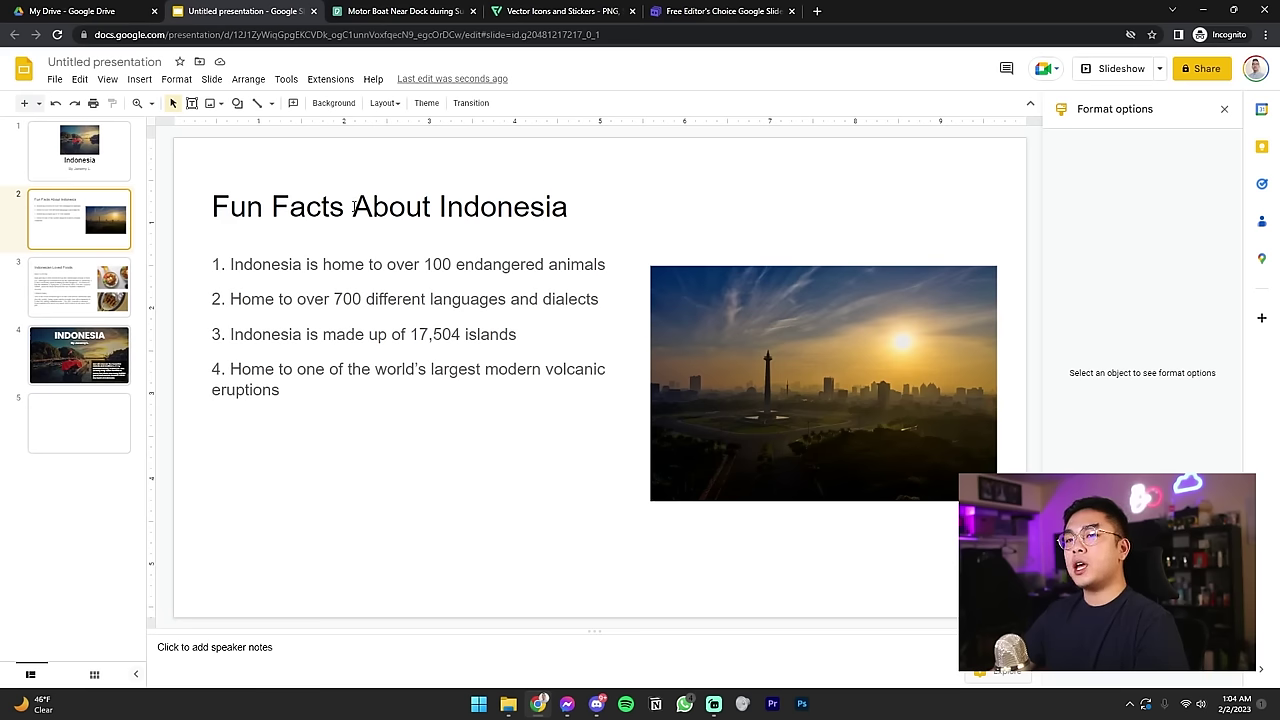
Step: Copy the city skyline photo from the Fun Facts slide onto the new slide 5 and move it near the centre
left_click(828, 358)
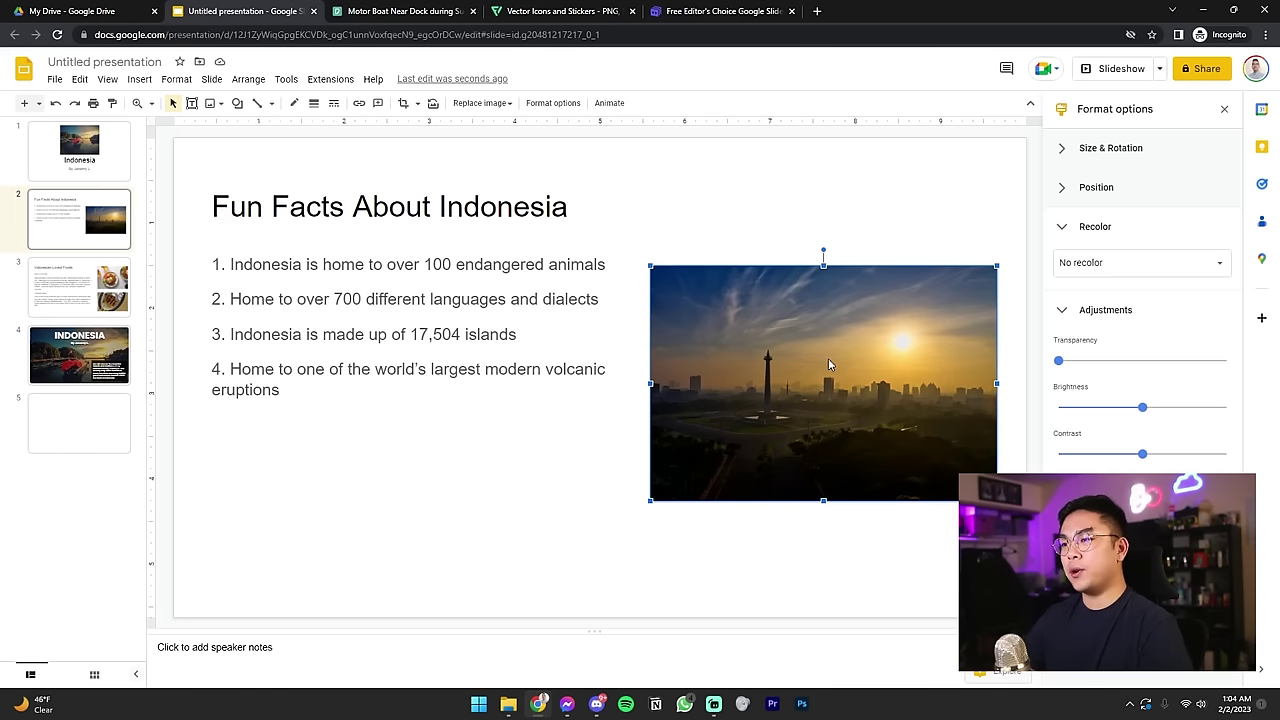
key("ctrl+c")
left_click(91, 443)
key("ctrl+v")
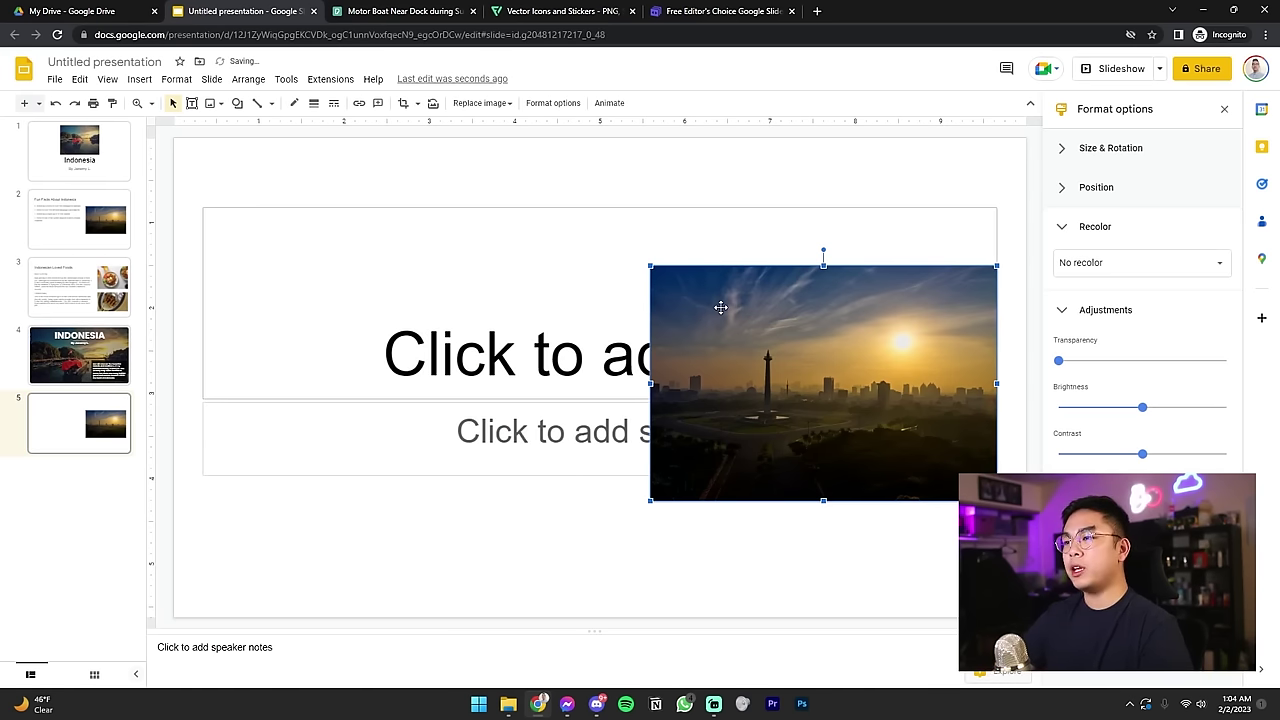
left_click_drag(720, 307, 435, 270)
Step: Delete the empty title and subtitle placeholders from slide 5
left_click(405, 11)
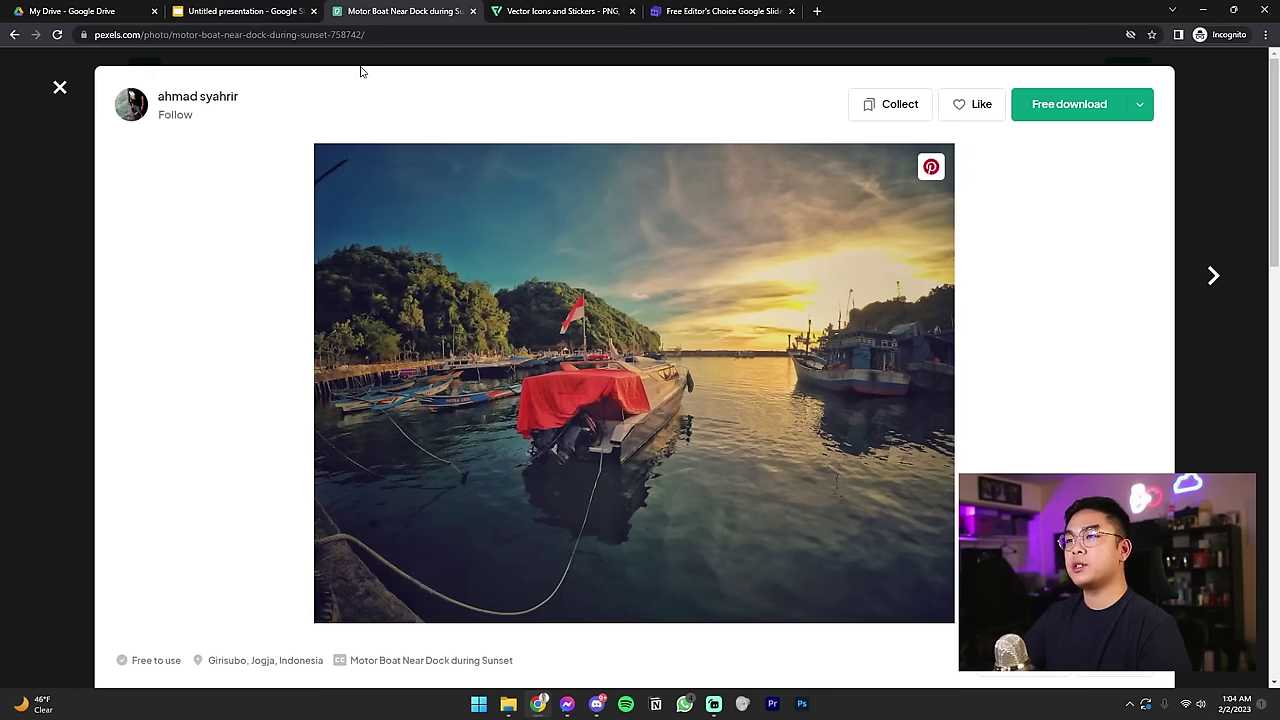
left_click(245, 11)
left_click(845, 459)
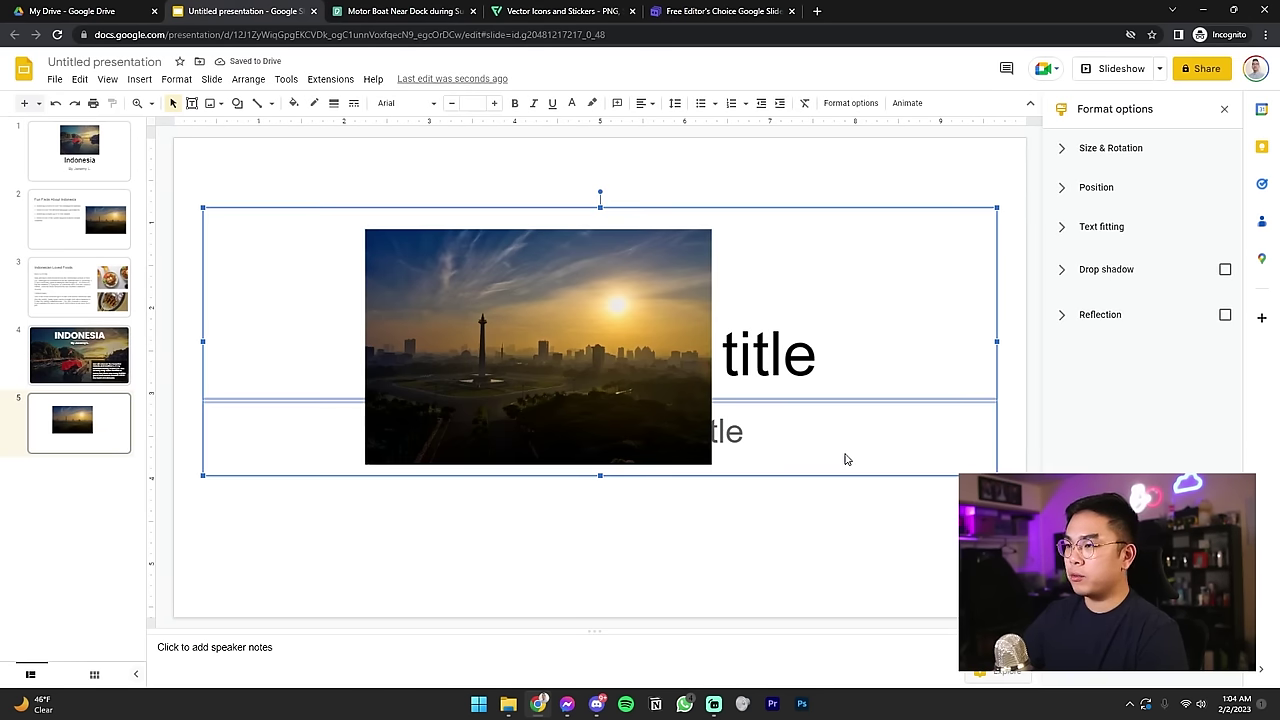
key("Delete")
Step: Enlarge the skyline photo to cover all of slide 5 and crop its overflow to the slide edges
left_click_drag(403, 258, 403, 286)
key("ctrl+z")
left_click_drag(520, 372, 1026, 627)
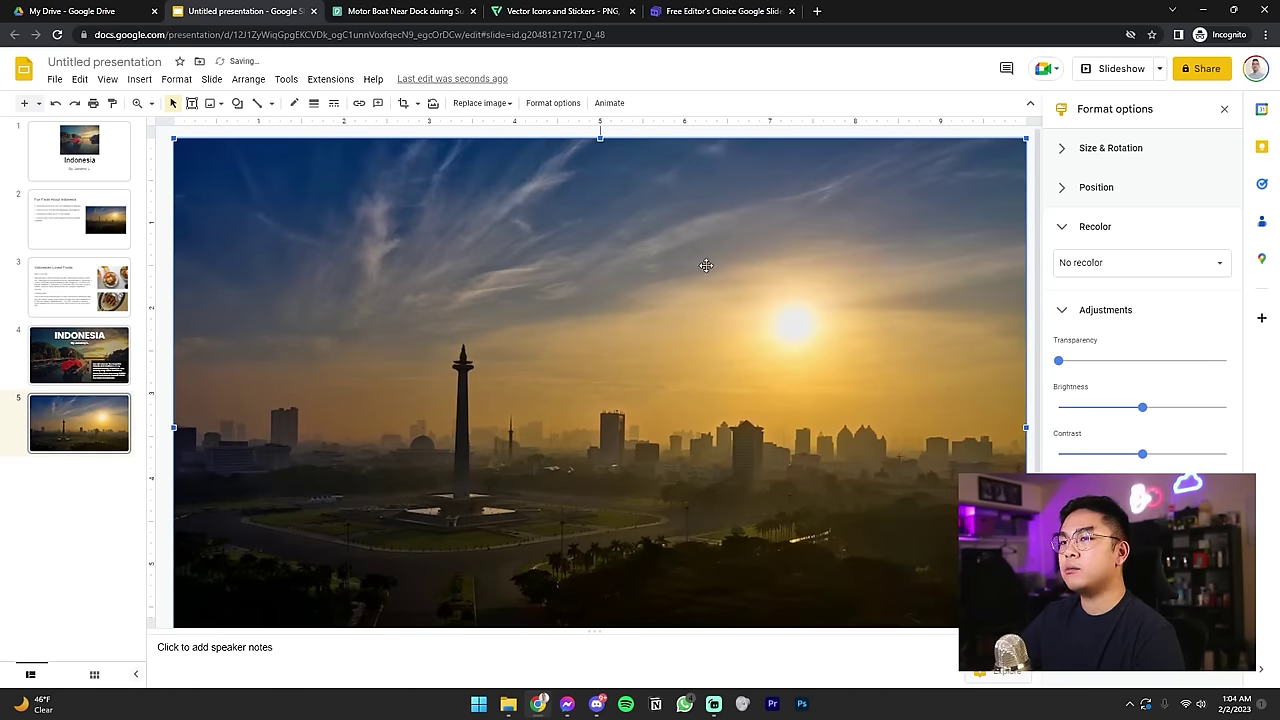
key("ctrl+z")
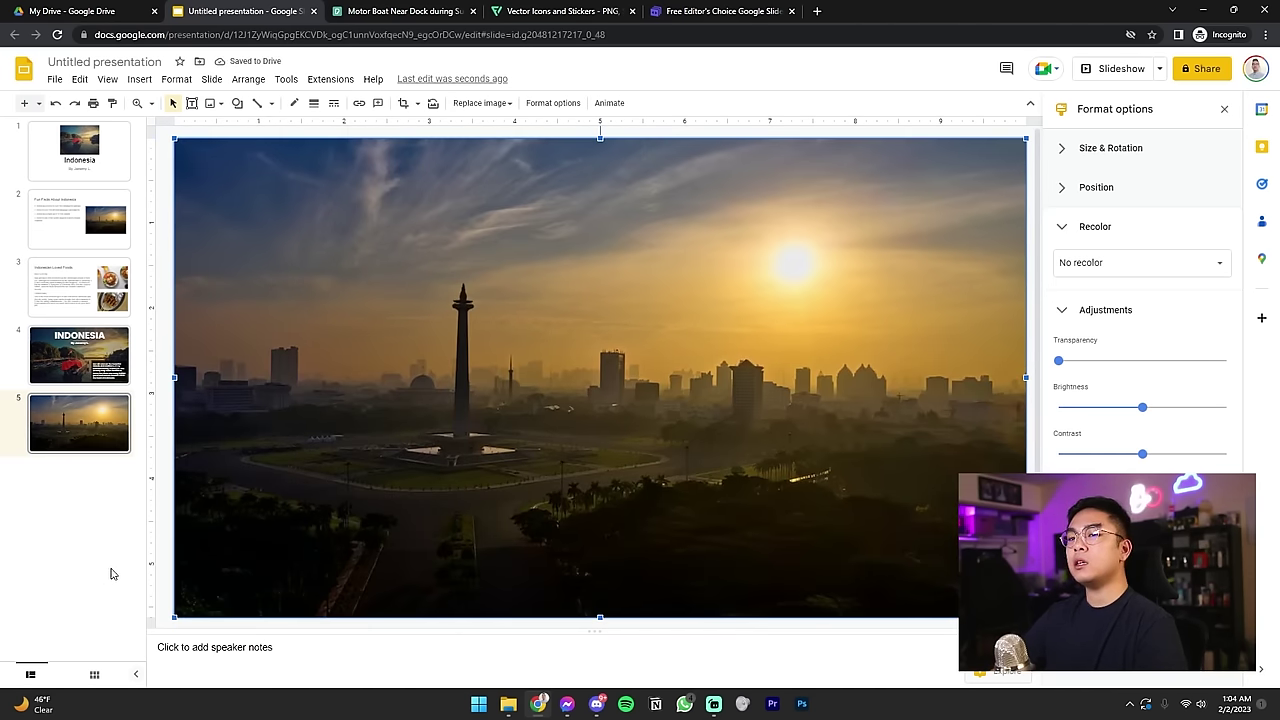
left_click(167, 549)
Step: Copy the styled INDONESIA title from slide 4 onto slide 5
key("Up")
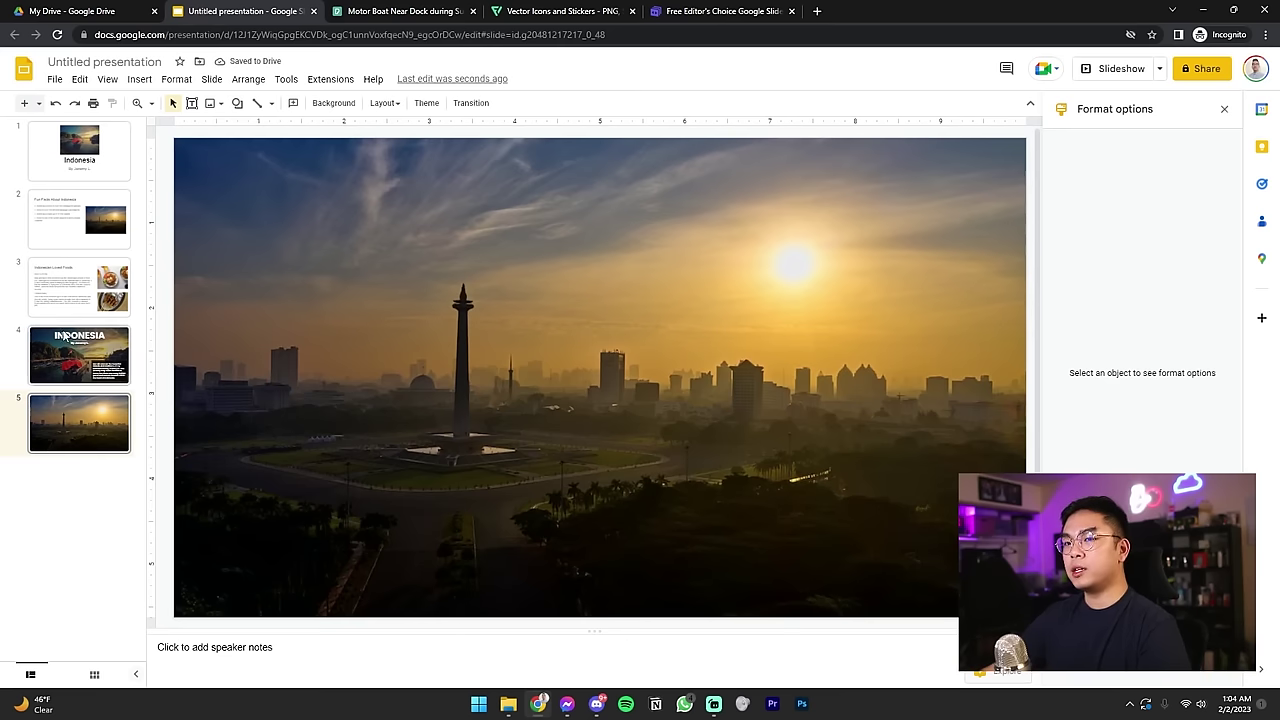
left_click(504, 240)
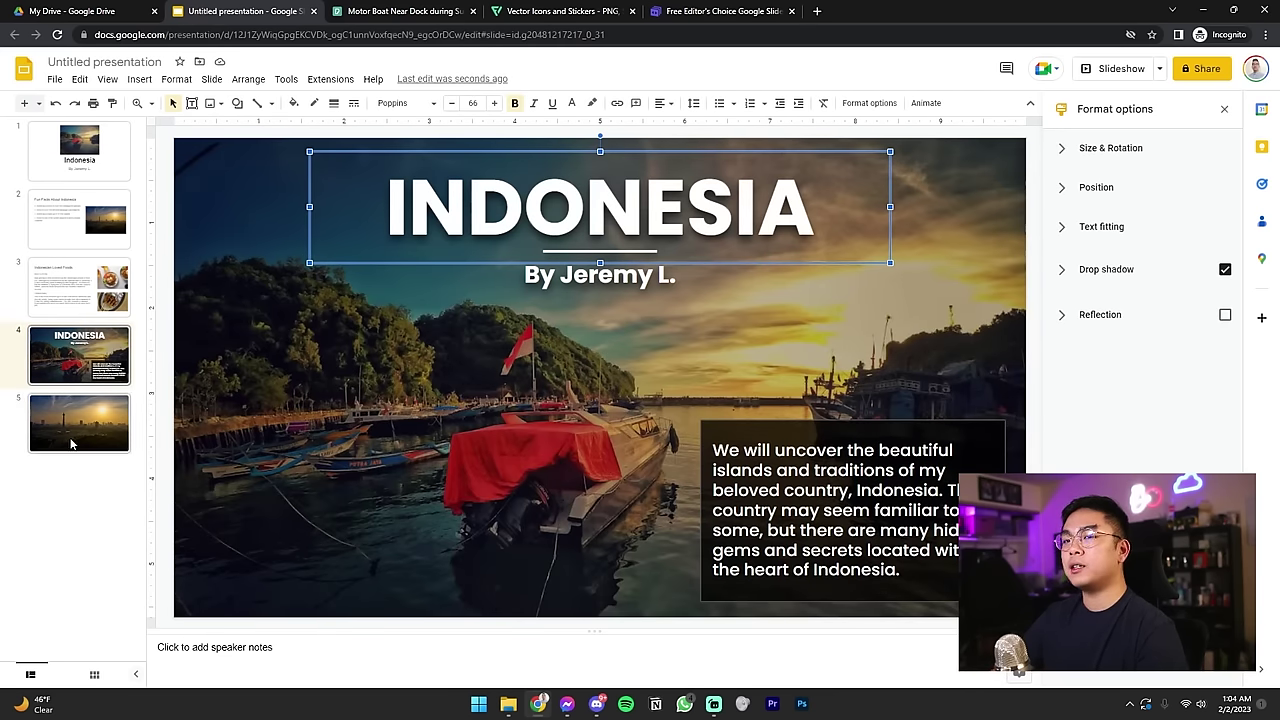
left_click(79, 218)
left_click(79, 422)
key("ctrl+v")
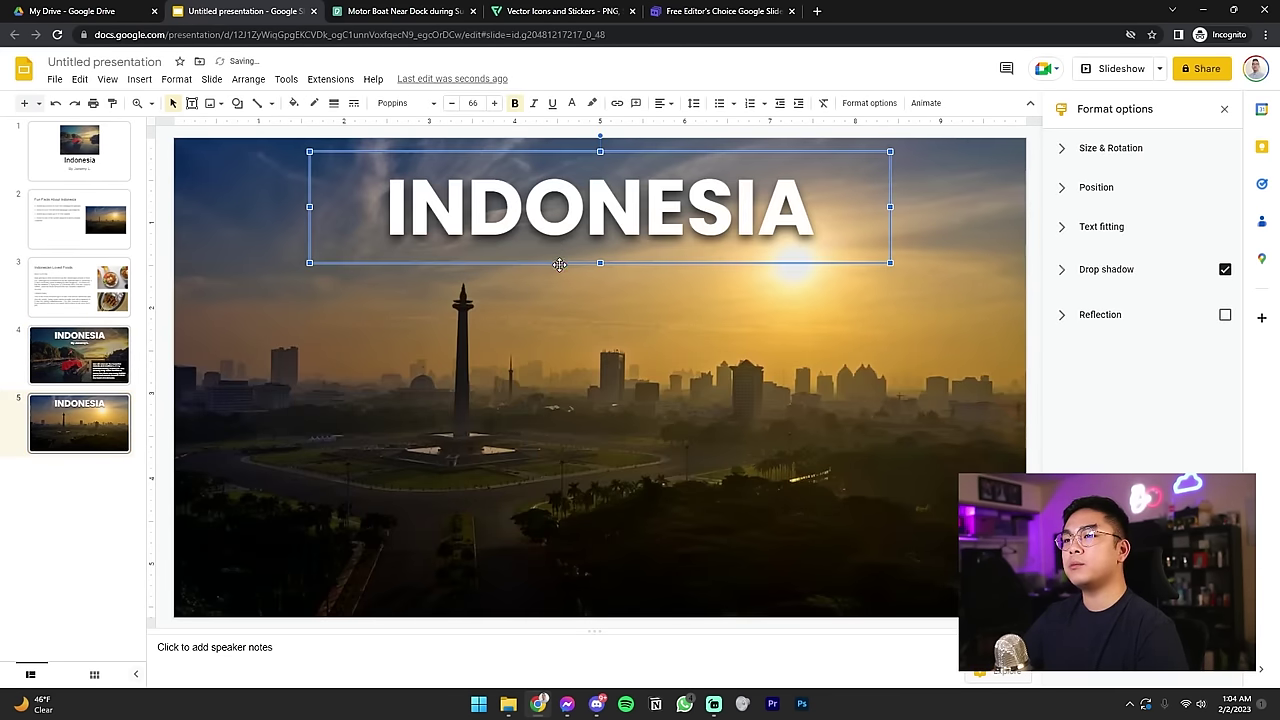
Step: Replace slide 5's title text with "FUN FACTS ABOUT INDONESIA"
double_click(562, 232)
type("FUN FACTS A")
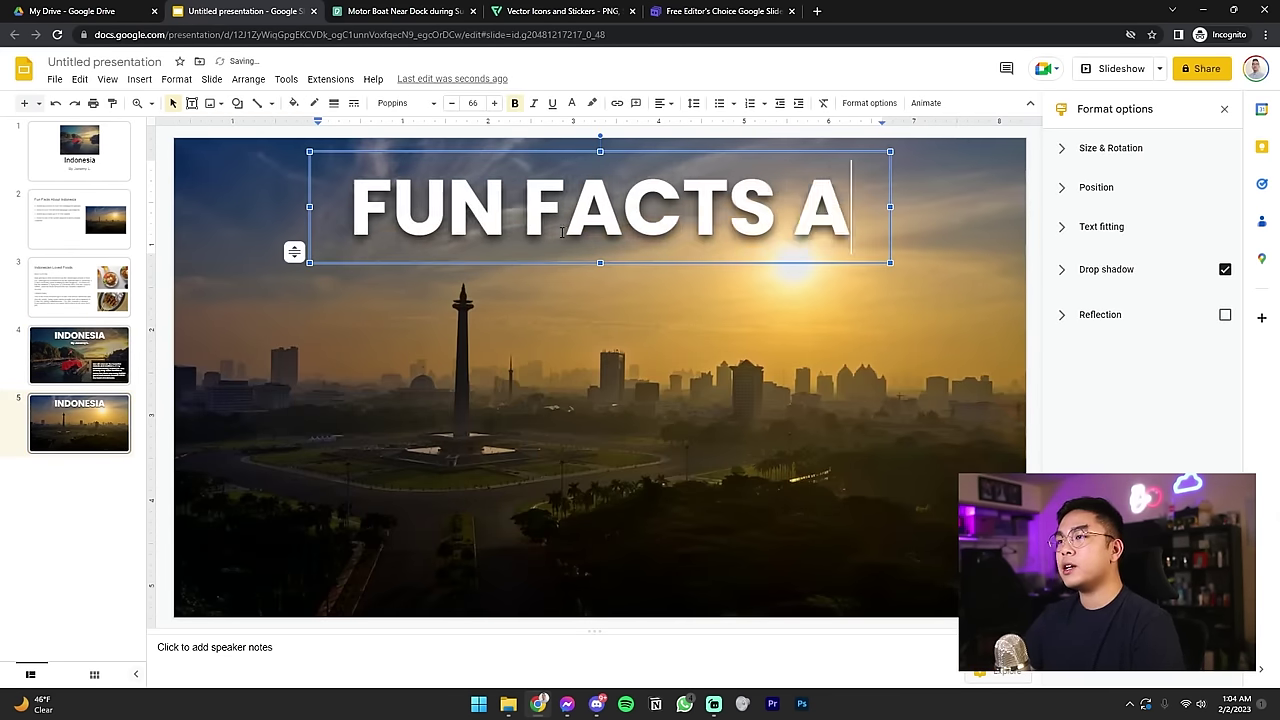
type("BOUT INDONESIA")
Step: Reduce the font size of the whole Fun Facts title to 50
key("ctrl+a")
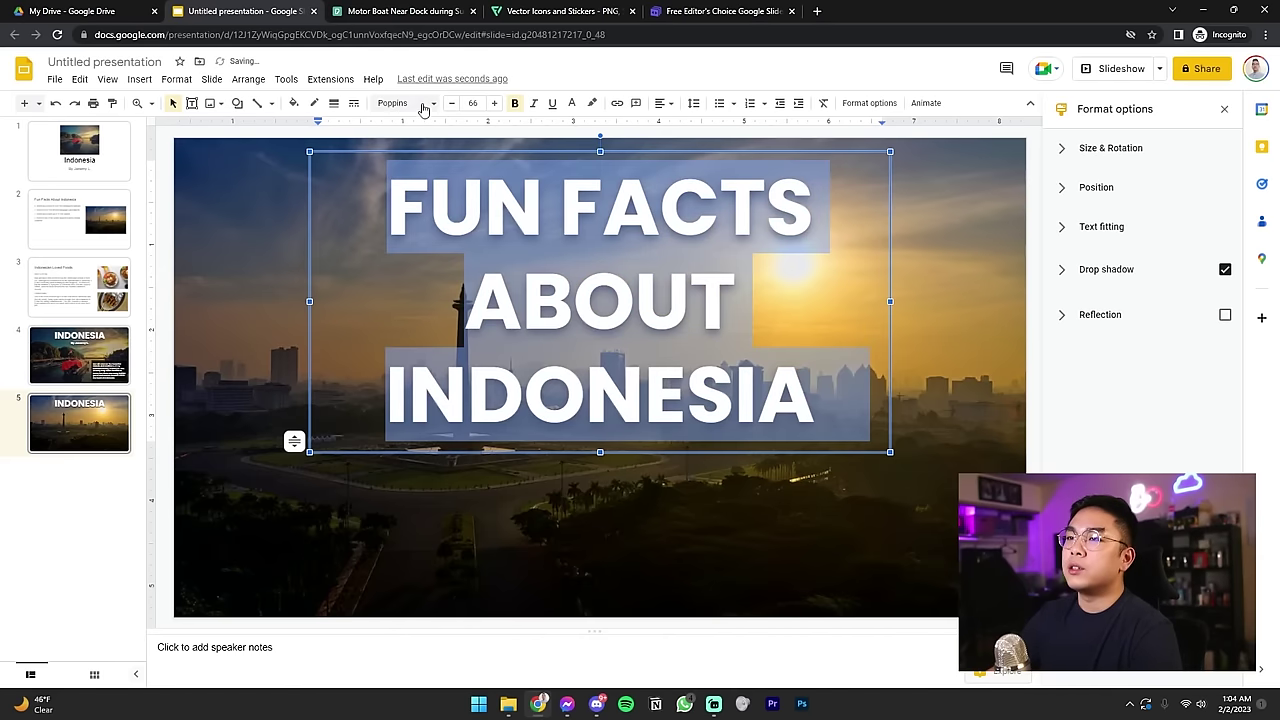
left_click(451, 103)
left_click(451, 103)
left_click(451, 103)
left_click(451, 103)
left_click(451, 103)
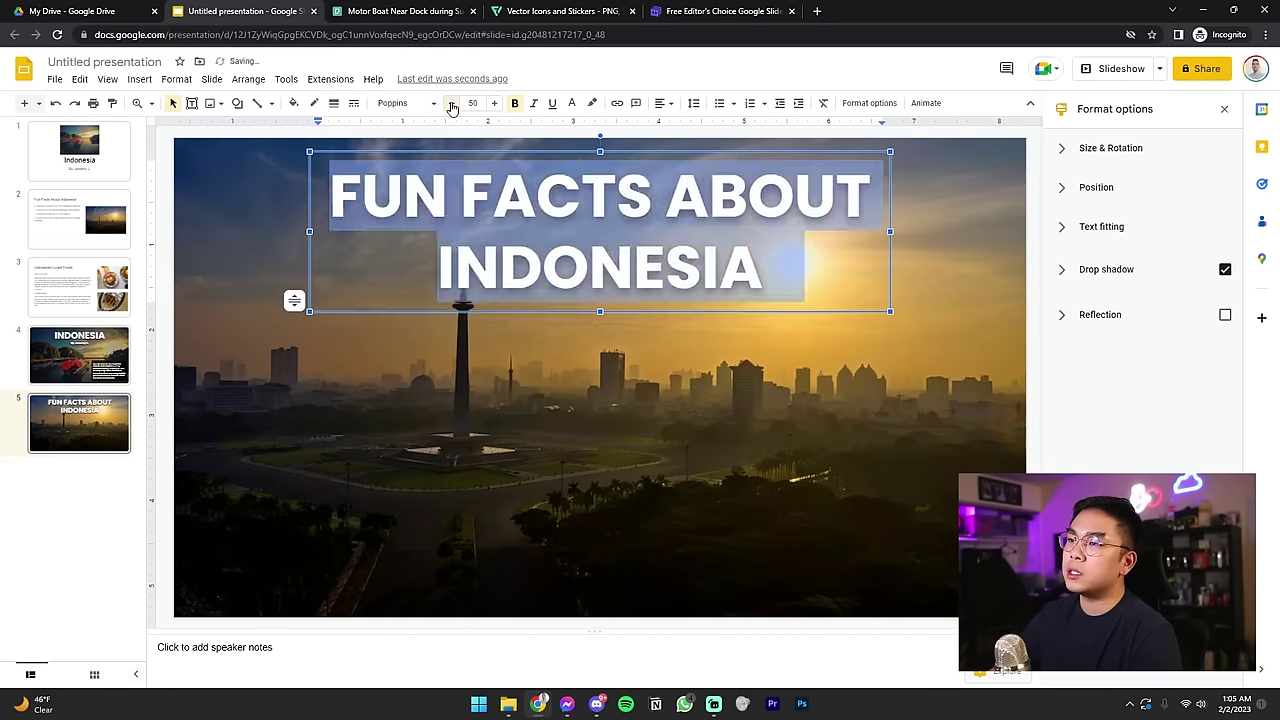
Step: Reduce the font size of the whole Fun Facts title to 33
left_click(451, 103)
left_click(451, 103)
left_click(451, 103)
left_click(451, 103)
left_click(451, 103)
left_click(451, 103)
left_click(451, 103)
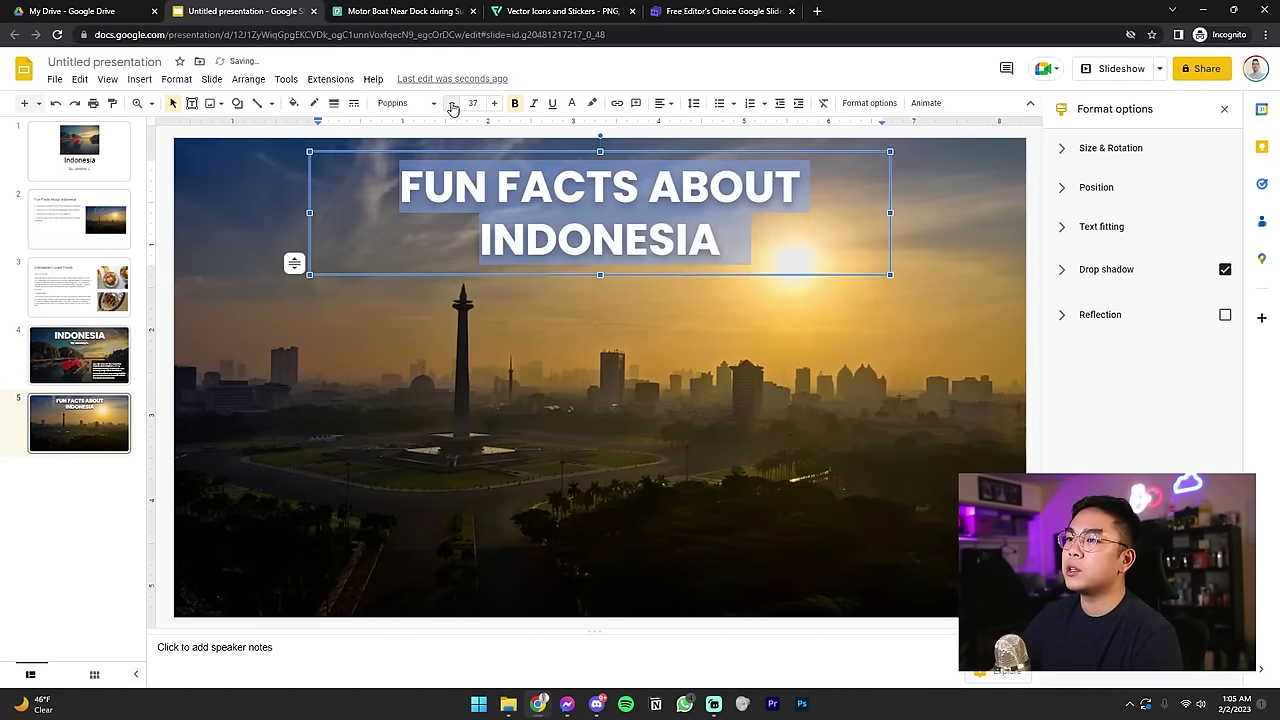
left_click(451, 103)
left_click(451, 103)
left_click(451, 103)
left_click(451, 103)
left_click(451, 103)
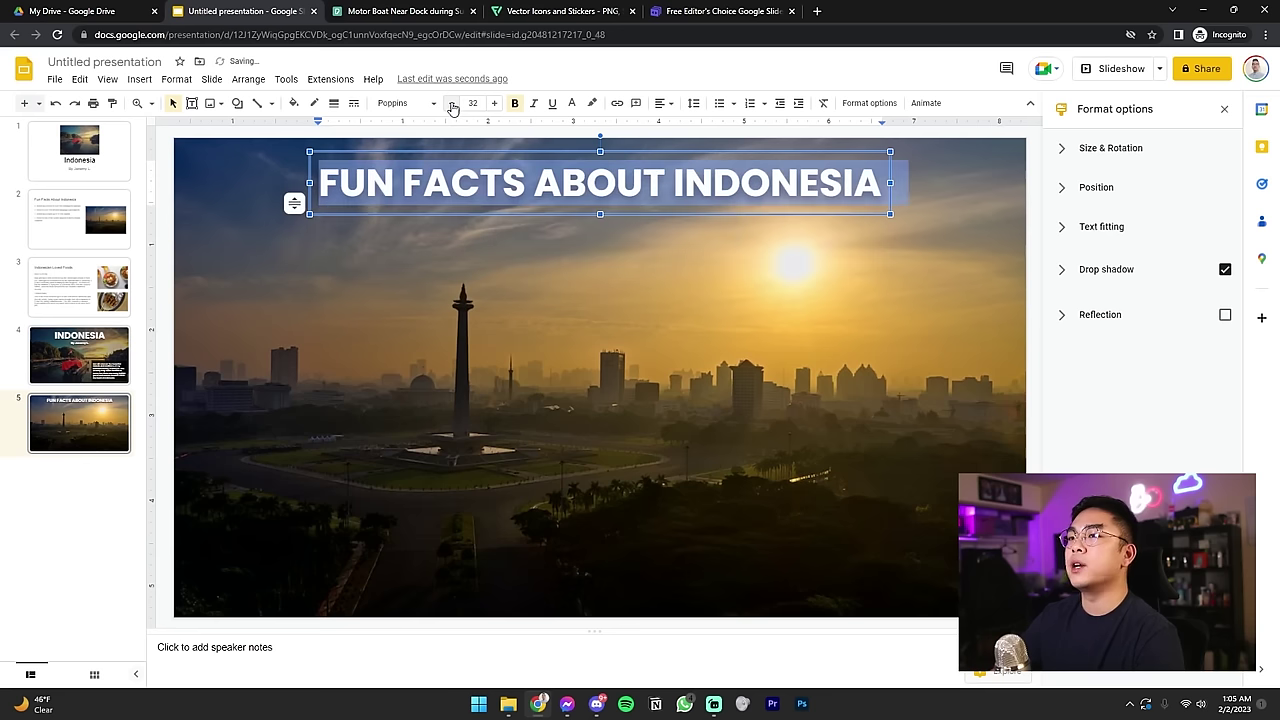
left_click(451, 103)
left_click(493, 103)
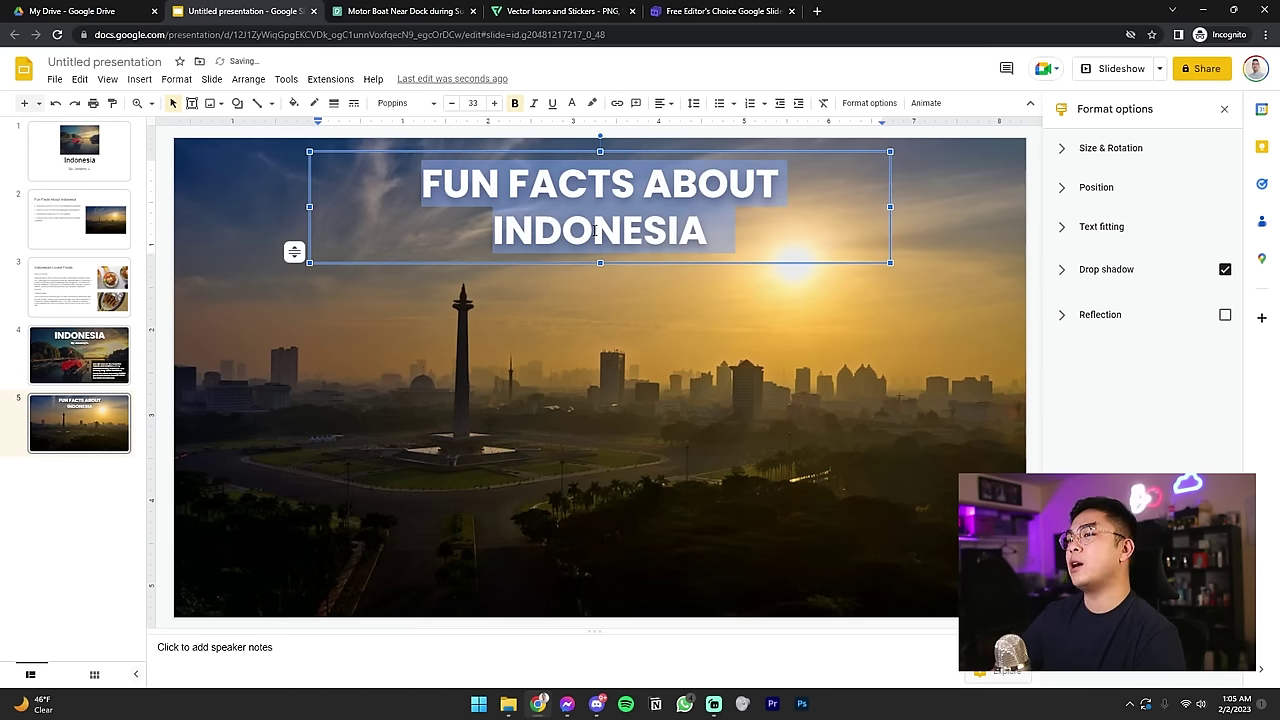
Step: Enlarge only the word INDONESIA in the Fun Facts title to font size 55
double_click(595, 230)
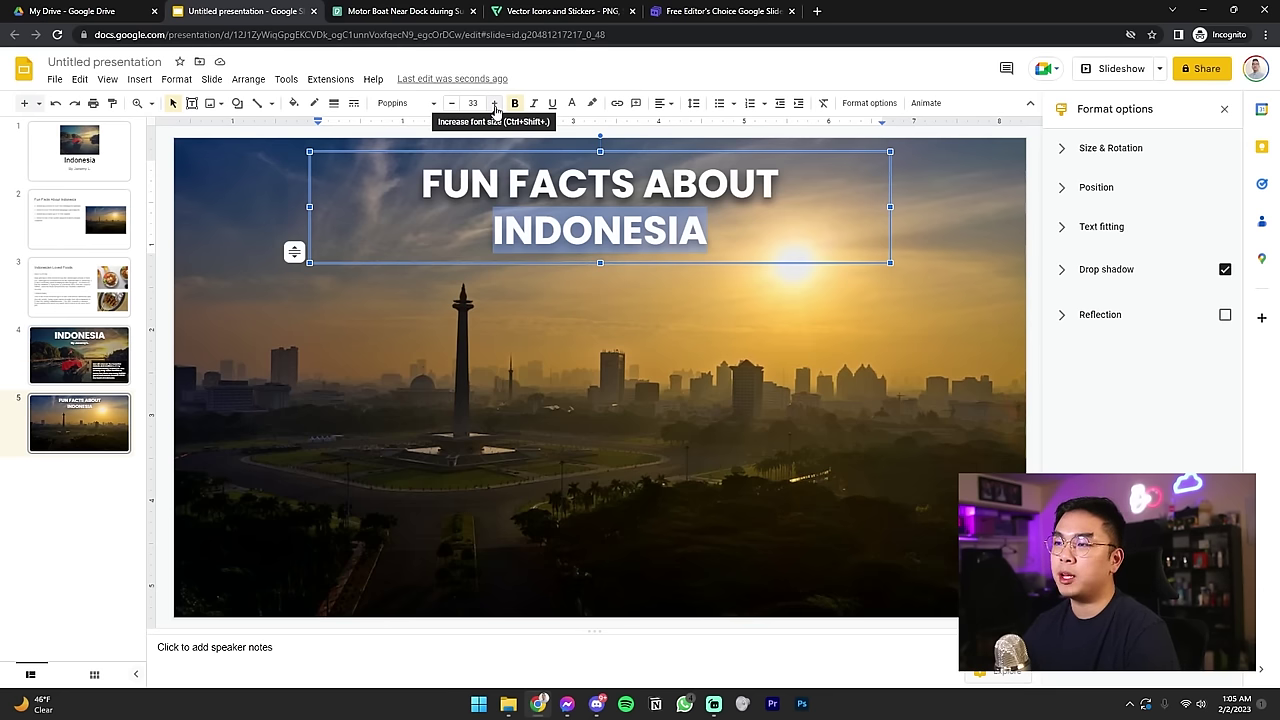
left_click(494, 104)
left_click(494, 104)
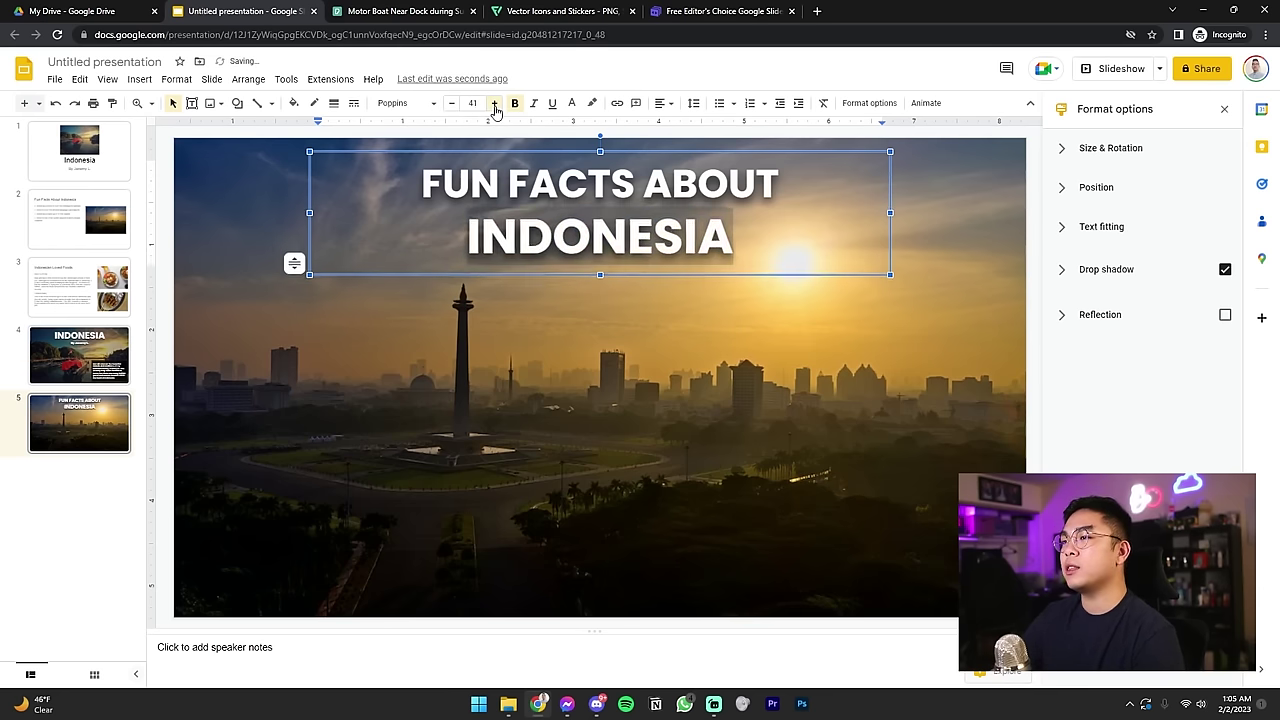
left_click(494, 104)
left_click(494, 104)
left_click(494, 104)
left_click(494, 104)
left_click(494, 104)
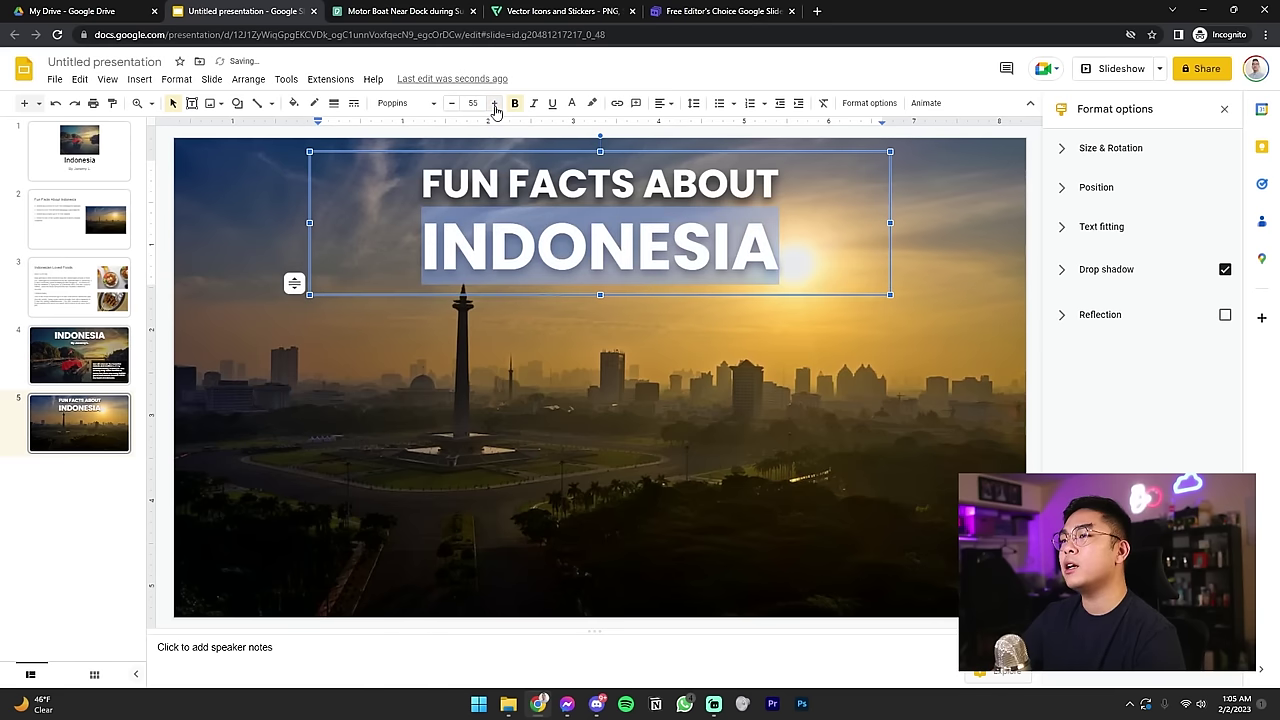
key("Escape")
left_click(1014, 258)
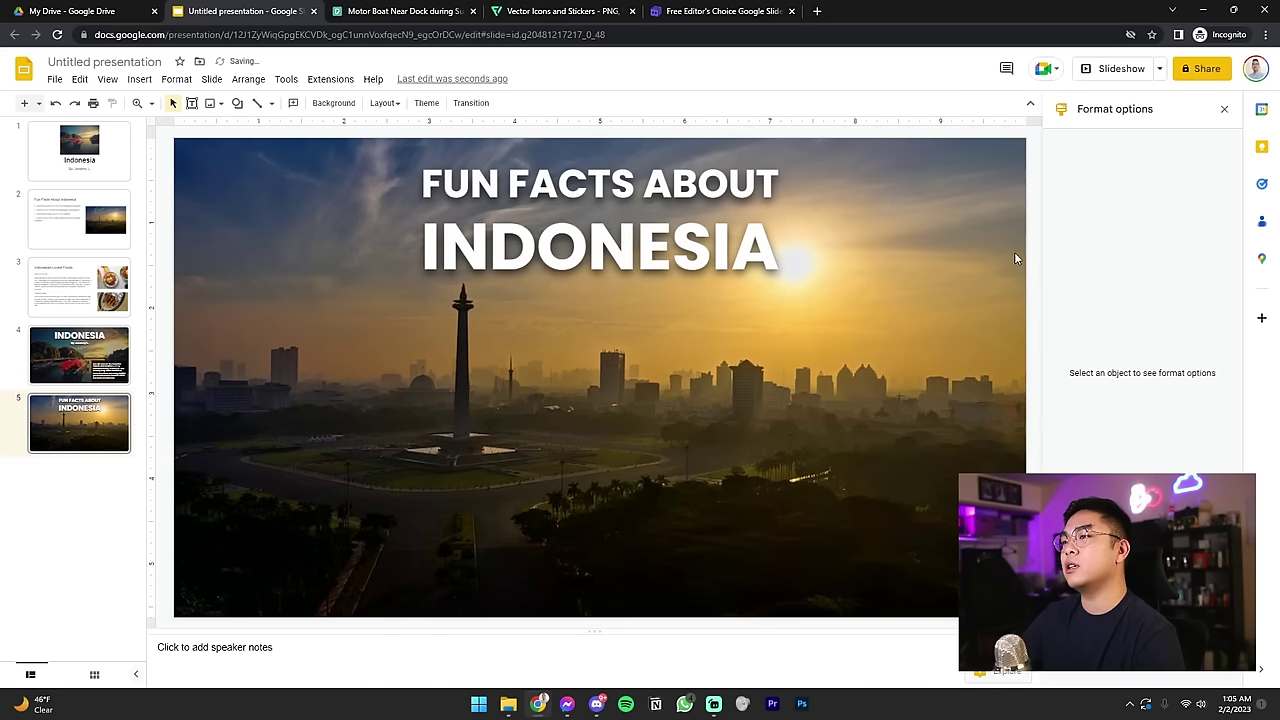
double_click(667, 257)
left_click(693, 103)
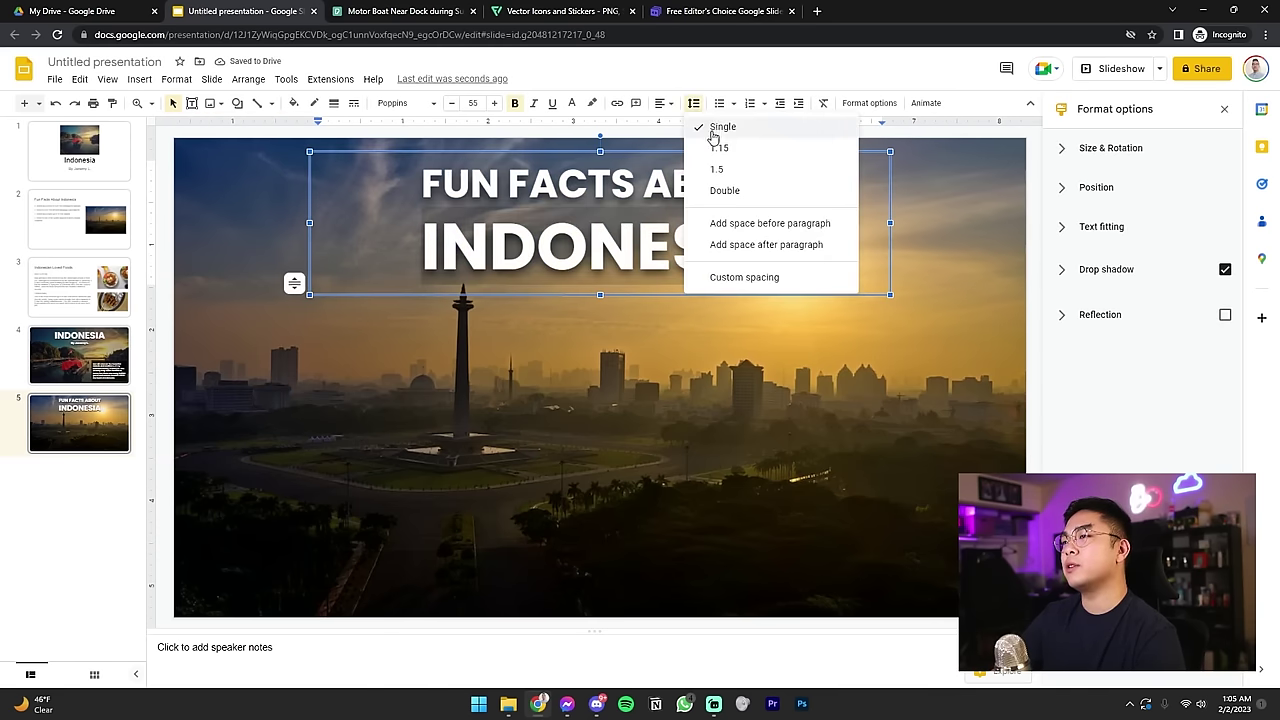
left_click(735, 277)
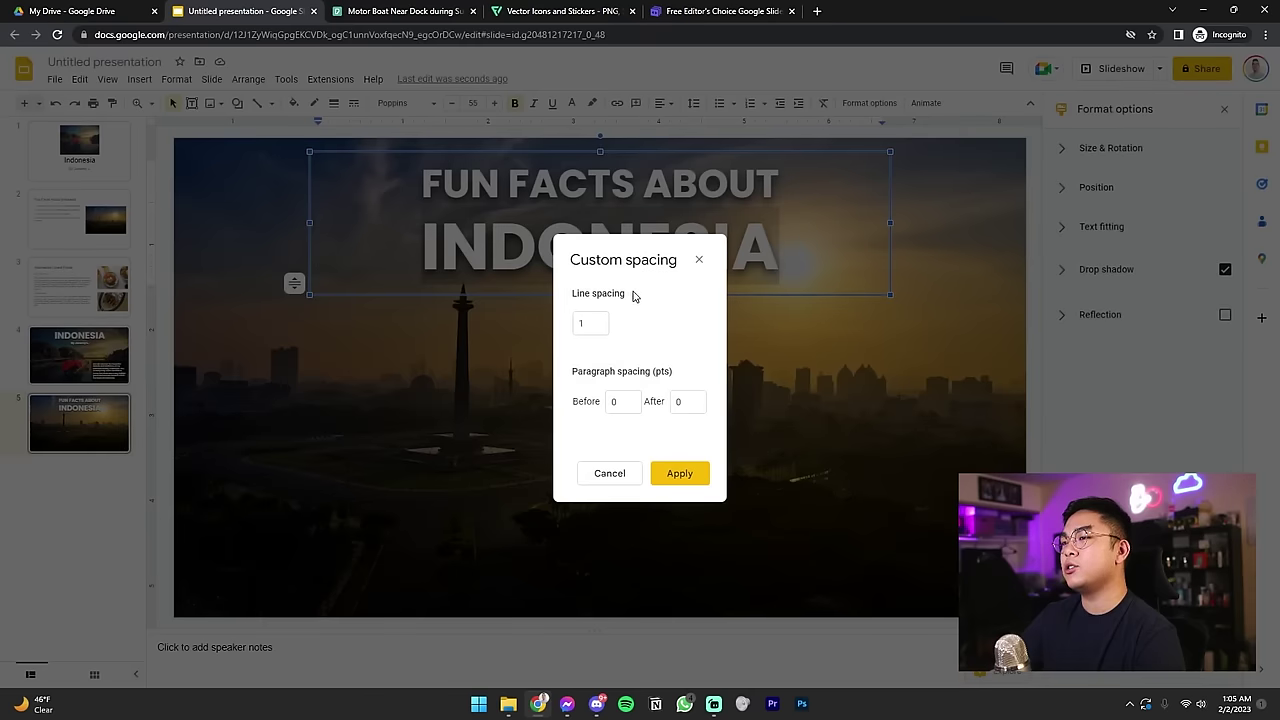
left_click(610, 473)
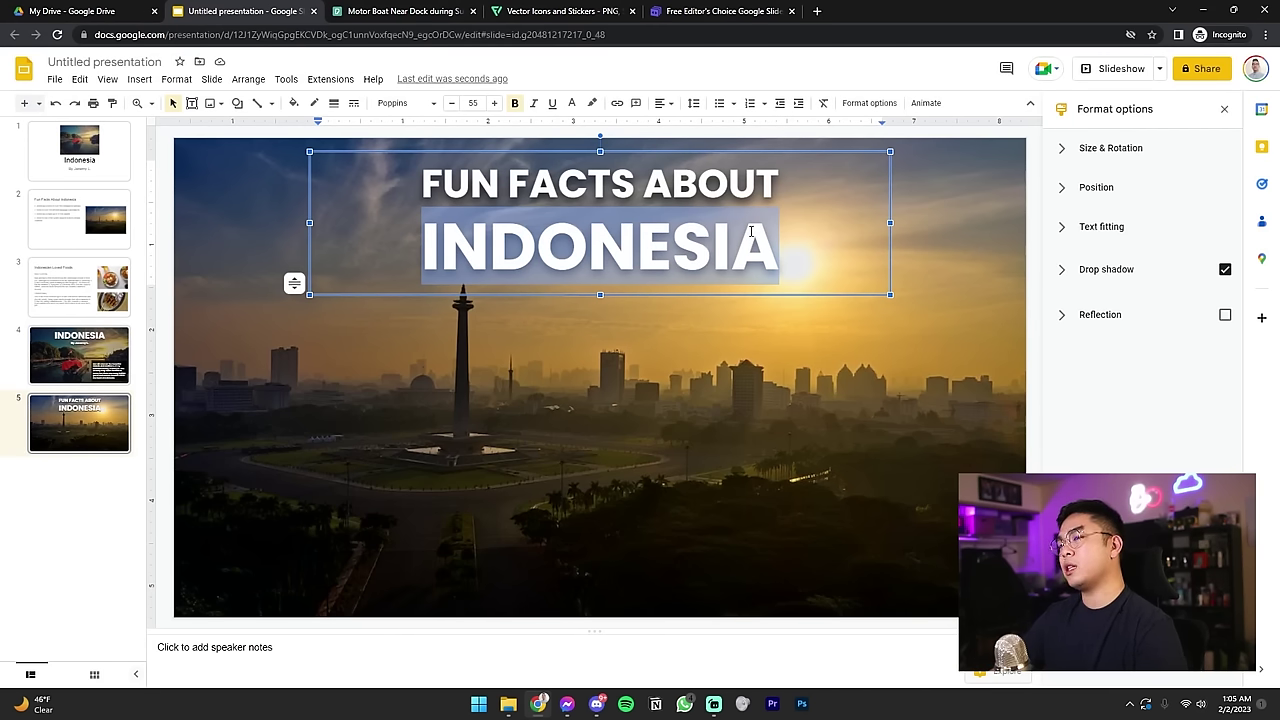
Step: Delete the word INDONESIA from the title box, keeping only "FUN FACTS ABOUT"
left_click(1032, 216)
left_click(450, 203)
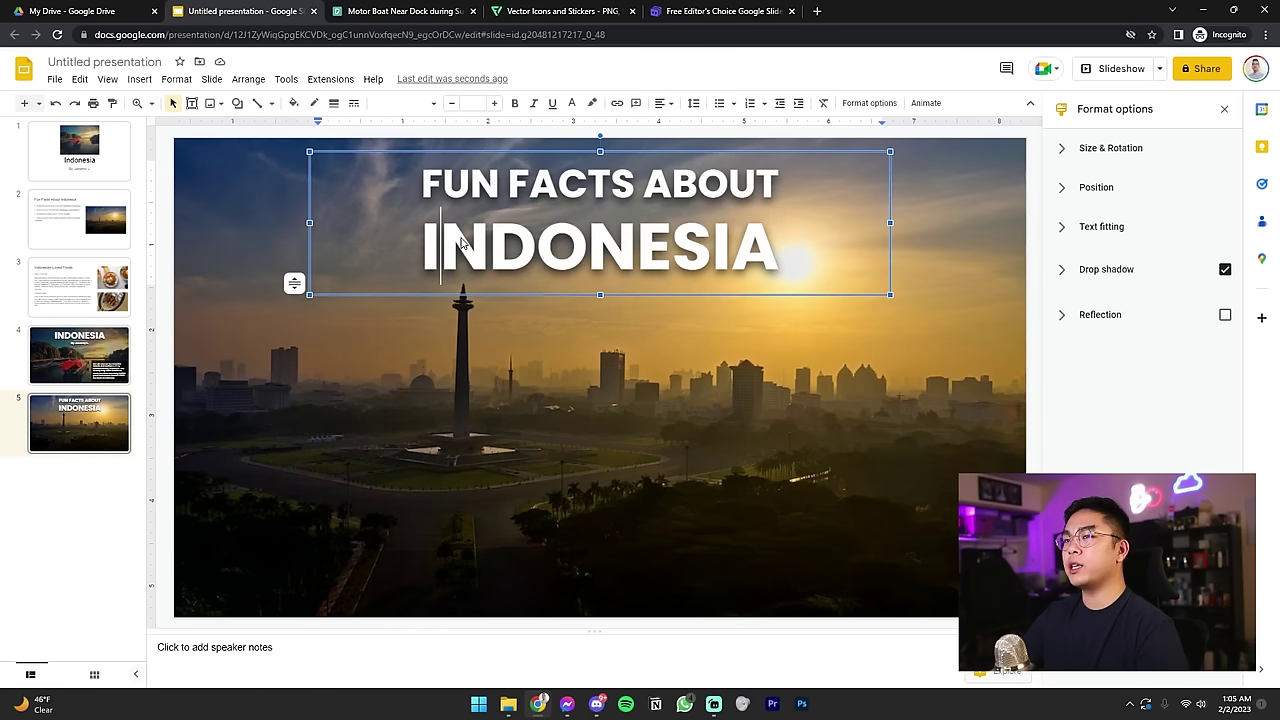
key("ctrl+a")
left_click(565, 250)
double_click(565, 250)
key("BackSpace")
key("BackSpace")
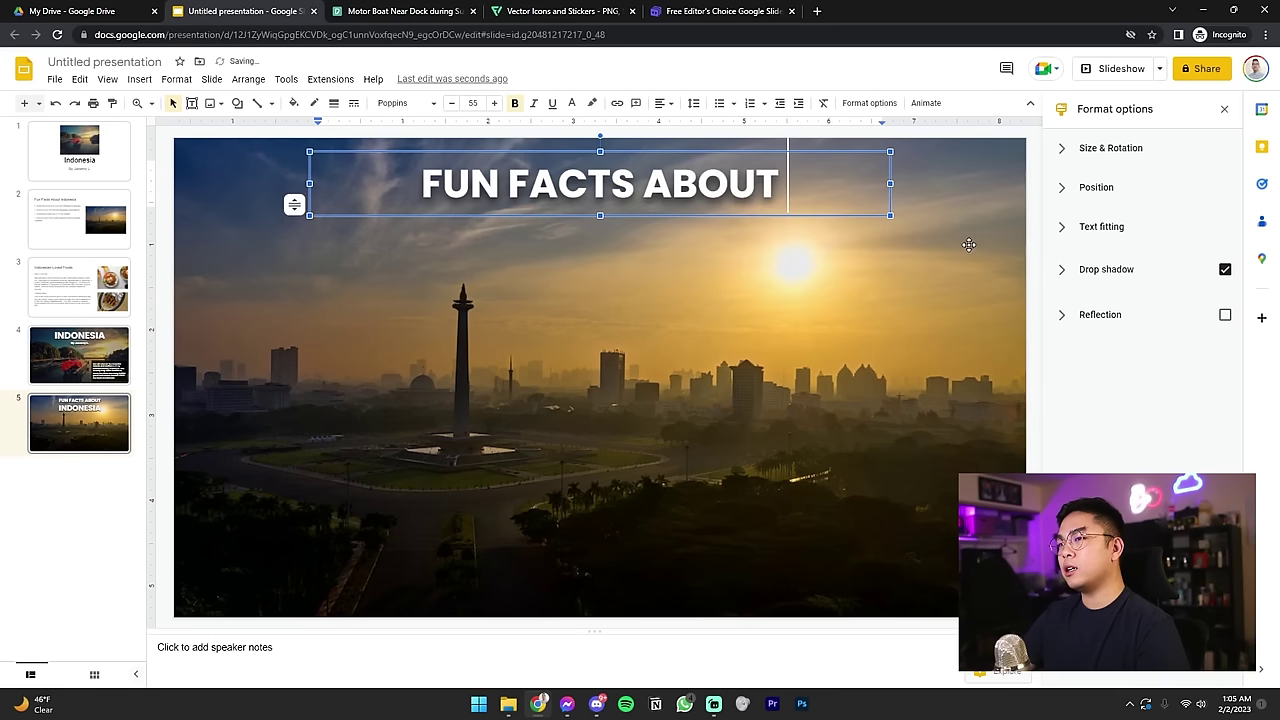
left_click(1037, 233)
Step: Duplicate the "FUN FACTS ABOUT" text box and place the copy directly below the original
left_click(330, 150)
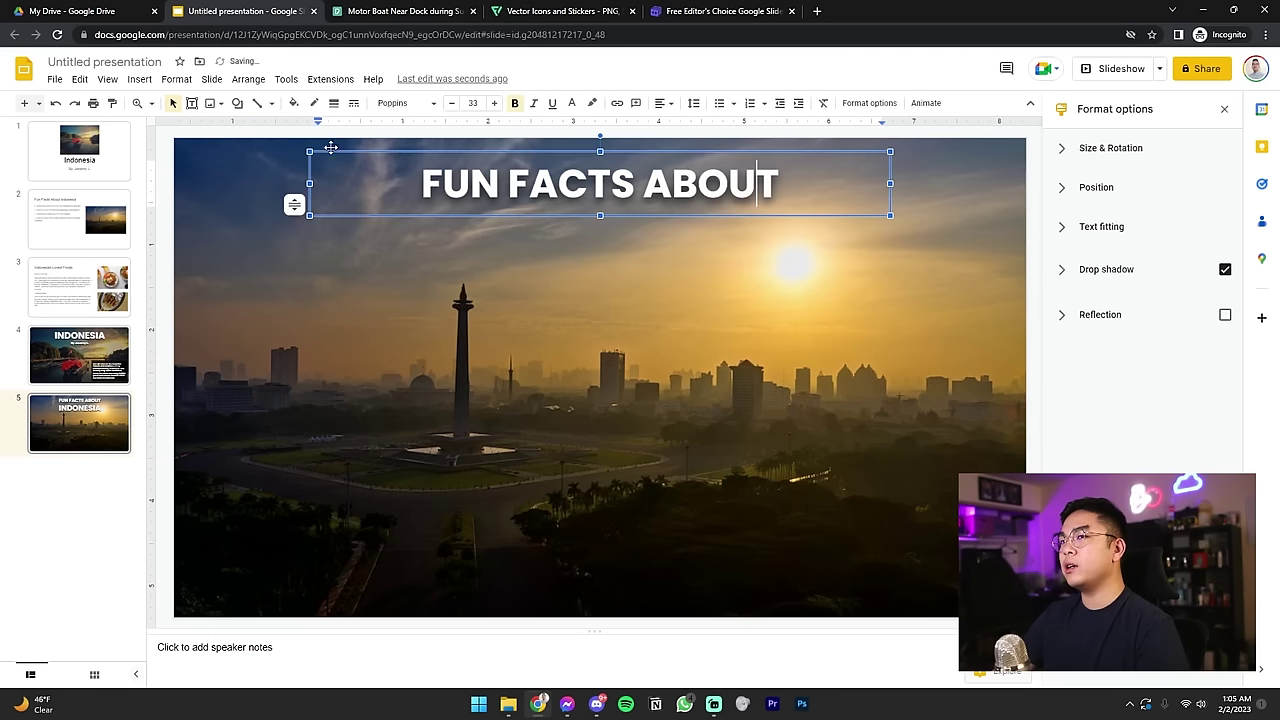
left_click(176, 168)
key("ctrl+v")
key("Delete")
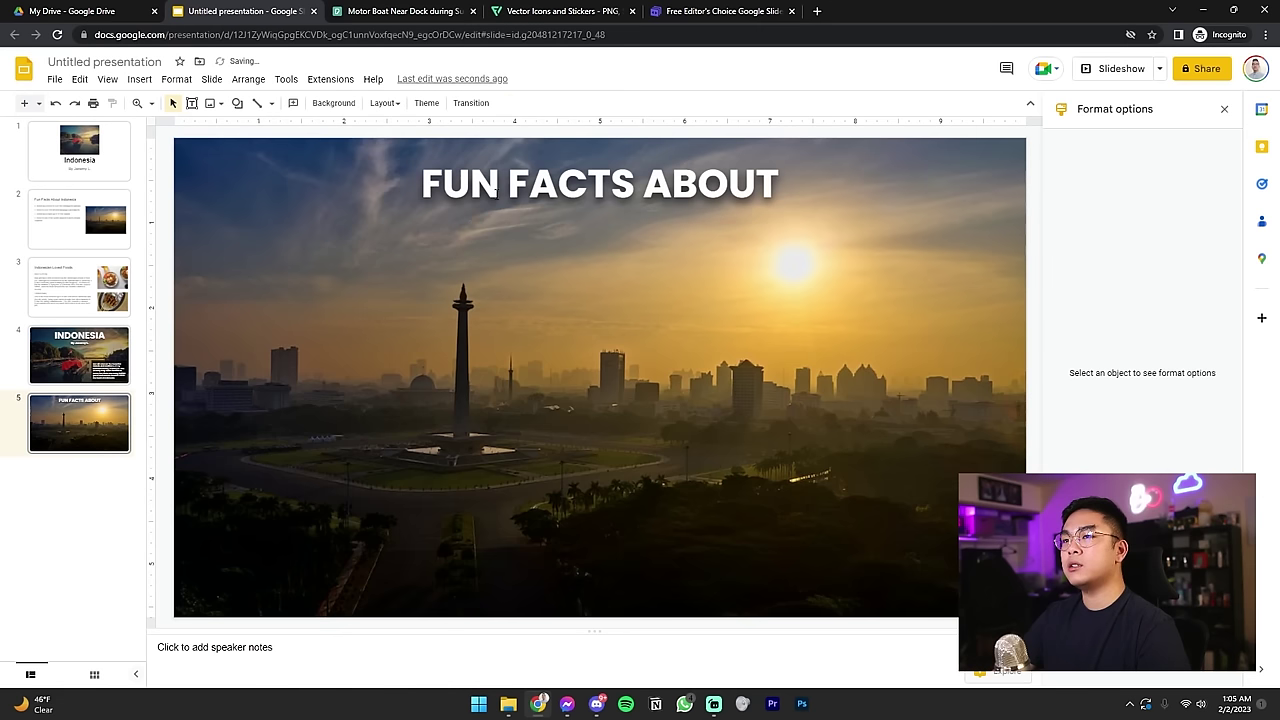
left_click(506, 156)
left_click_drag(517, 174, 517, 268)
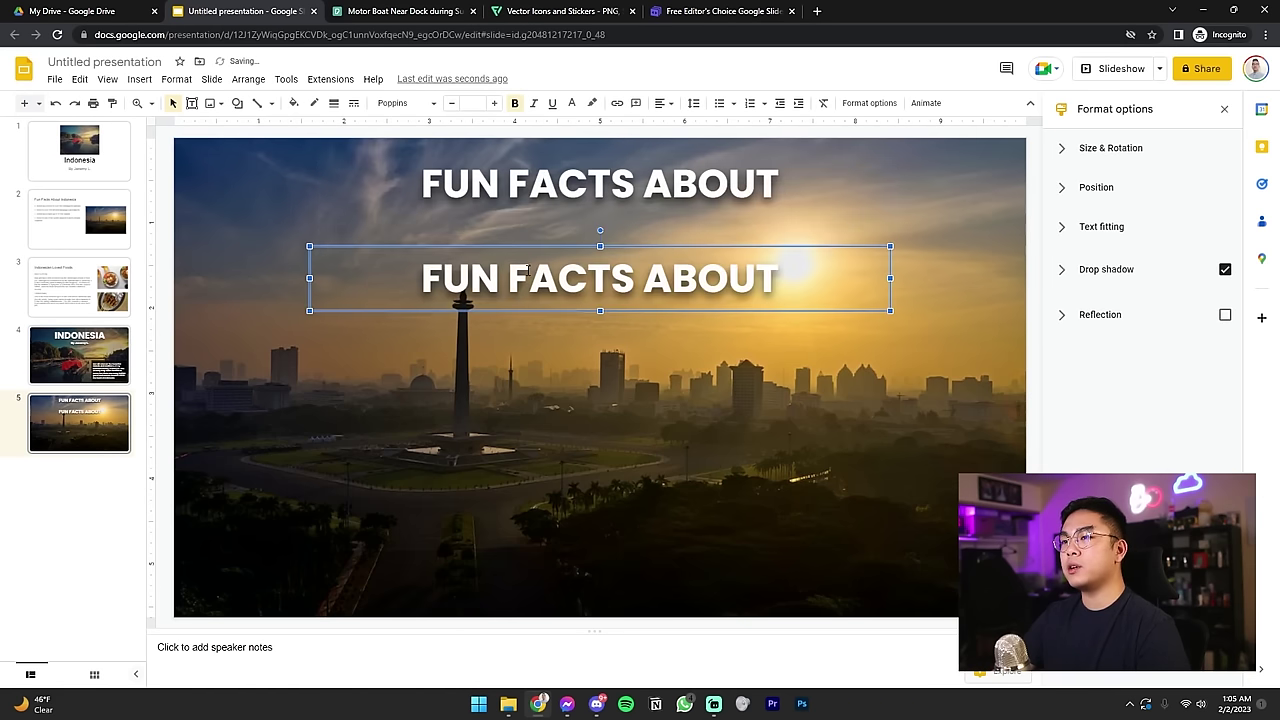
Step: Replace the lower text box's content with "INDONESIA" in capitals
double_click(578, 279)
key("ctrl+a")
type("indon")
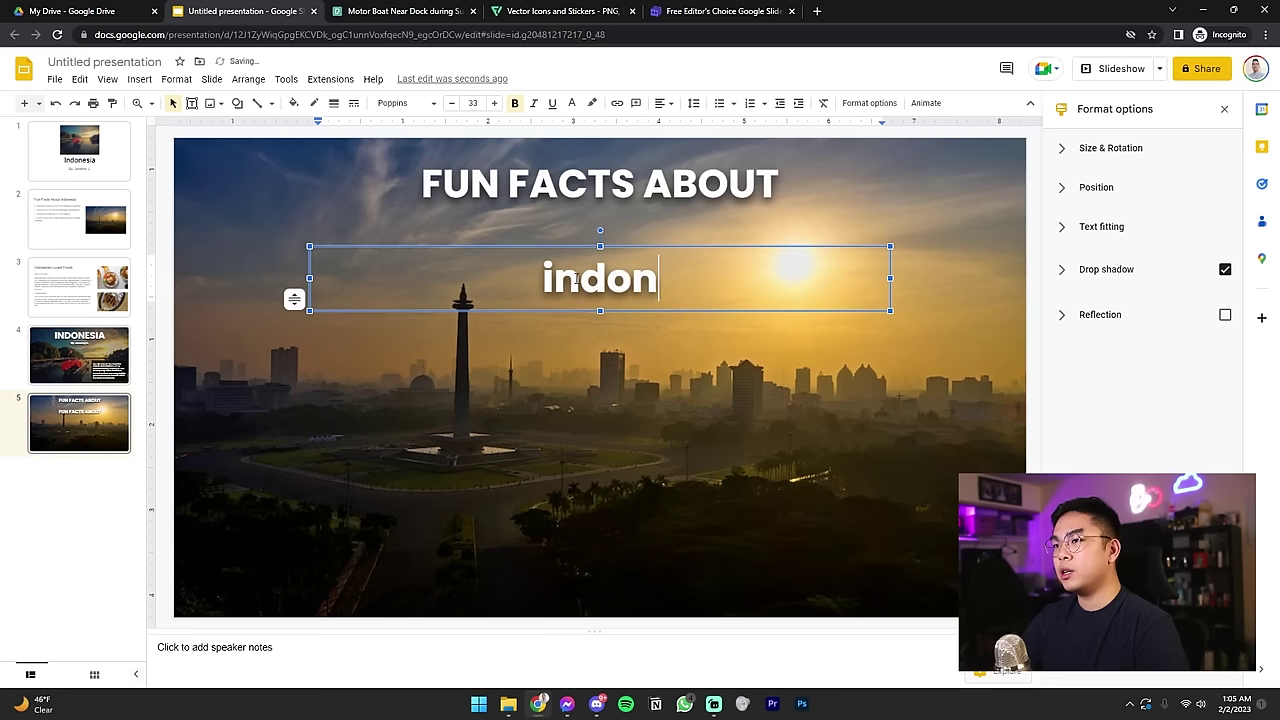
key("BackSpace")
key("BackSpace")
key("BackSpace")
key("BackSpace")
key("BackSpace")
type("INDONESIA")
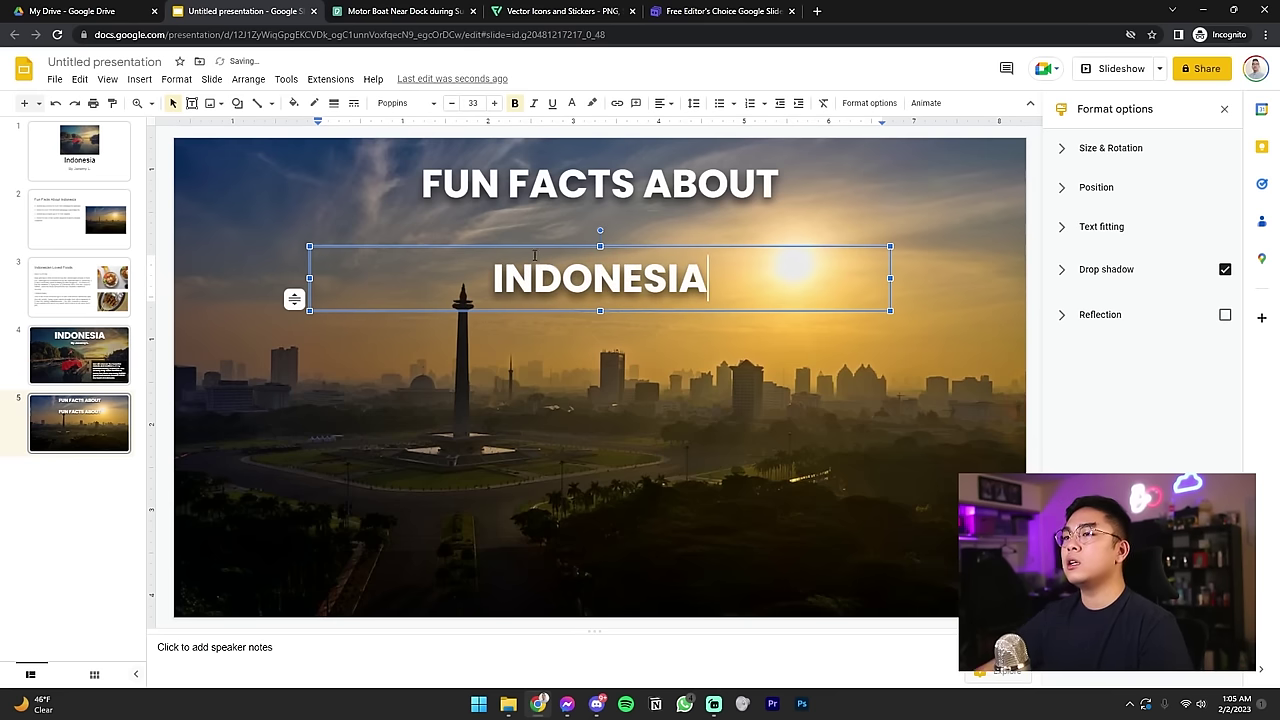
Step: Enlarge the separate INDONESIA text to font size 56
double_click(535, 258)
left_click(494, 104)
left_click(494, 104)
left_click(494, 104)
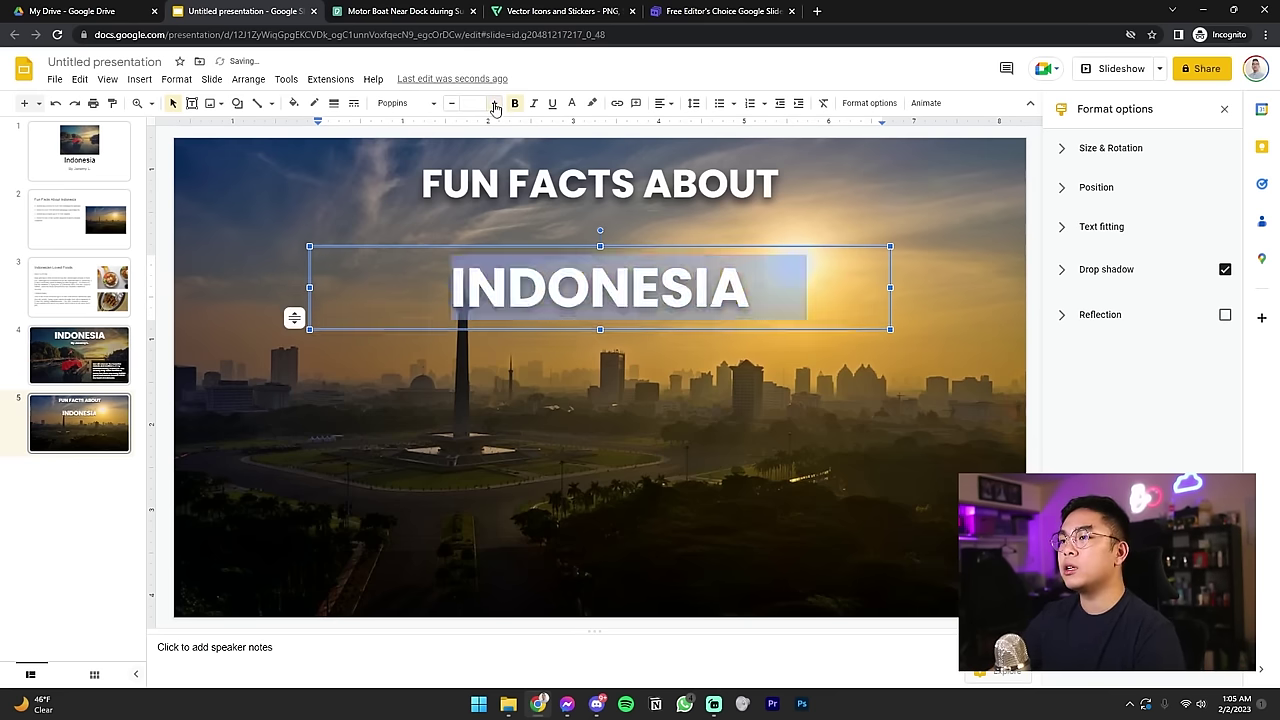
left_click(494, 104)
left_click(494, 104)
left_click(494, 104)
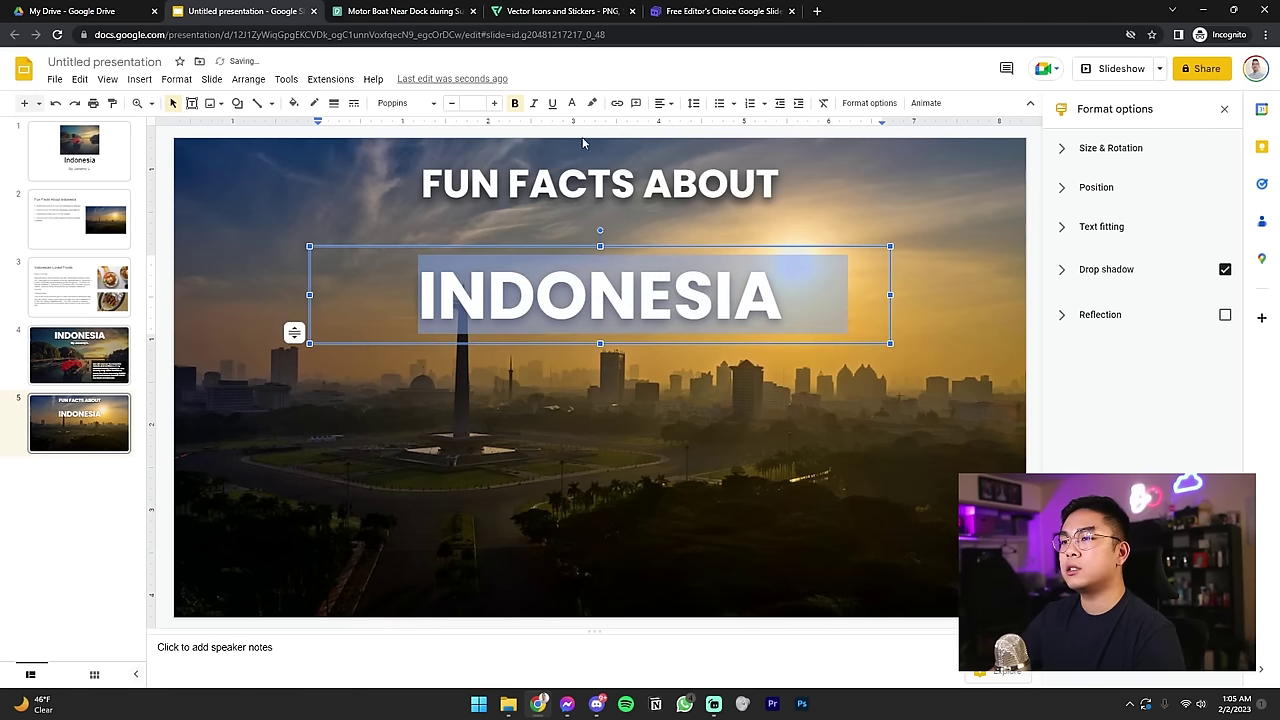
Step: Move the INDONESIA text box up so its word sits close beneath "FUN FACTS ABOUT"
left_click(1011, 287)
left_click(740, 288)
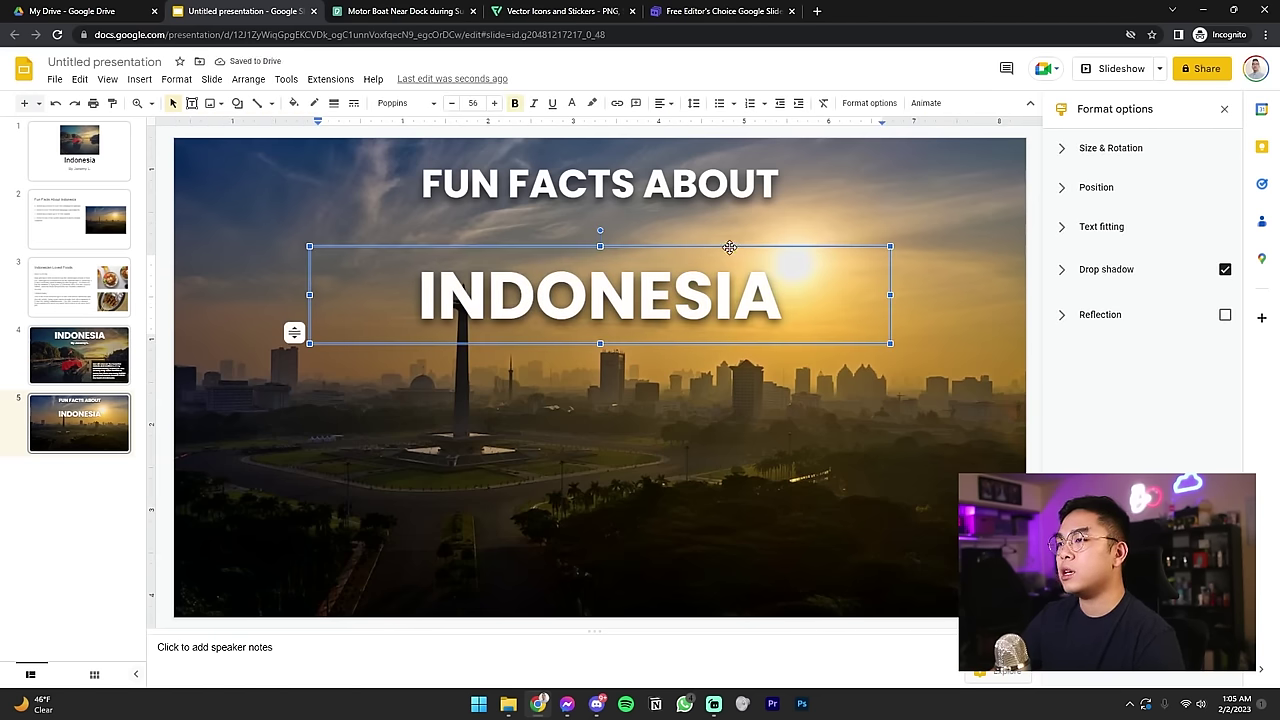
left_click_drag(730, 247, 734, 183)
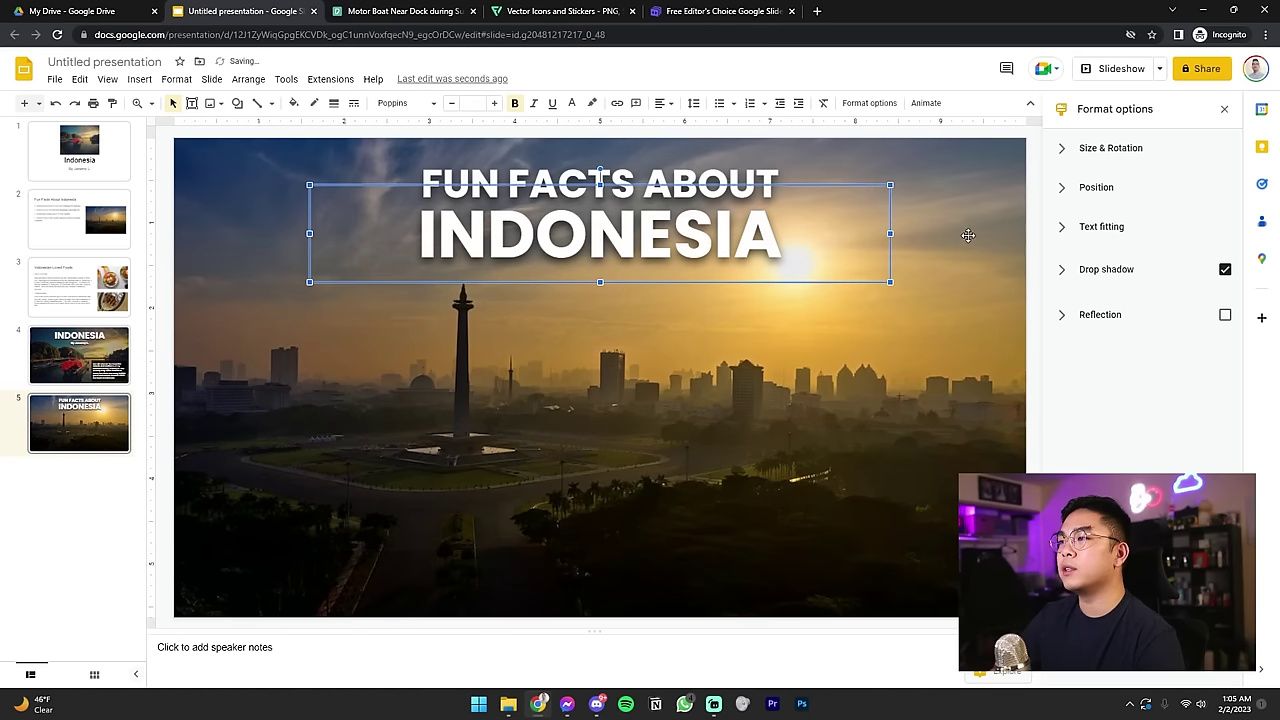
key("Escape")
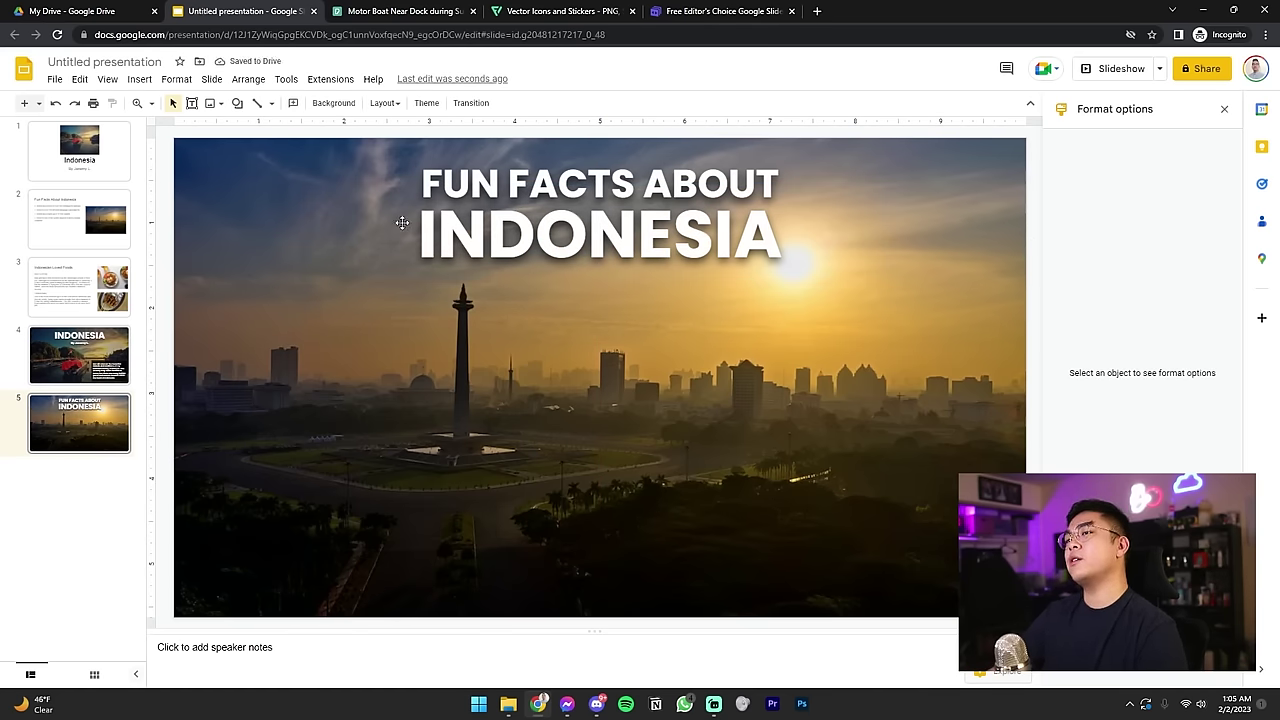
Step: Check the facts listed on slide 2, and draw an upright rectangle about 2 by 2.4 inches below slide 5's title
left_click(68, 218)
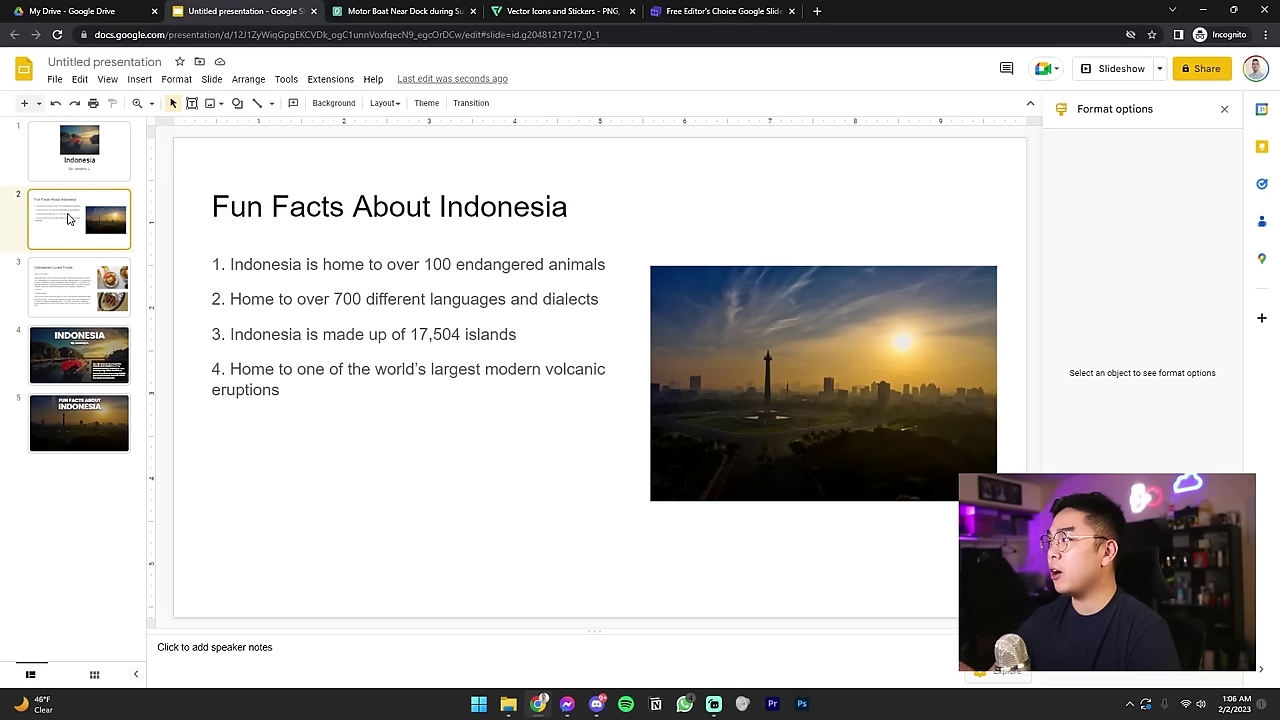
left_click(66, 420)
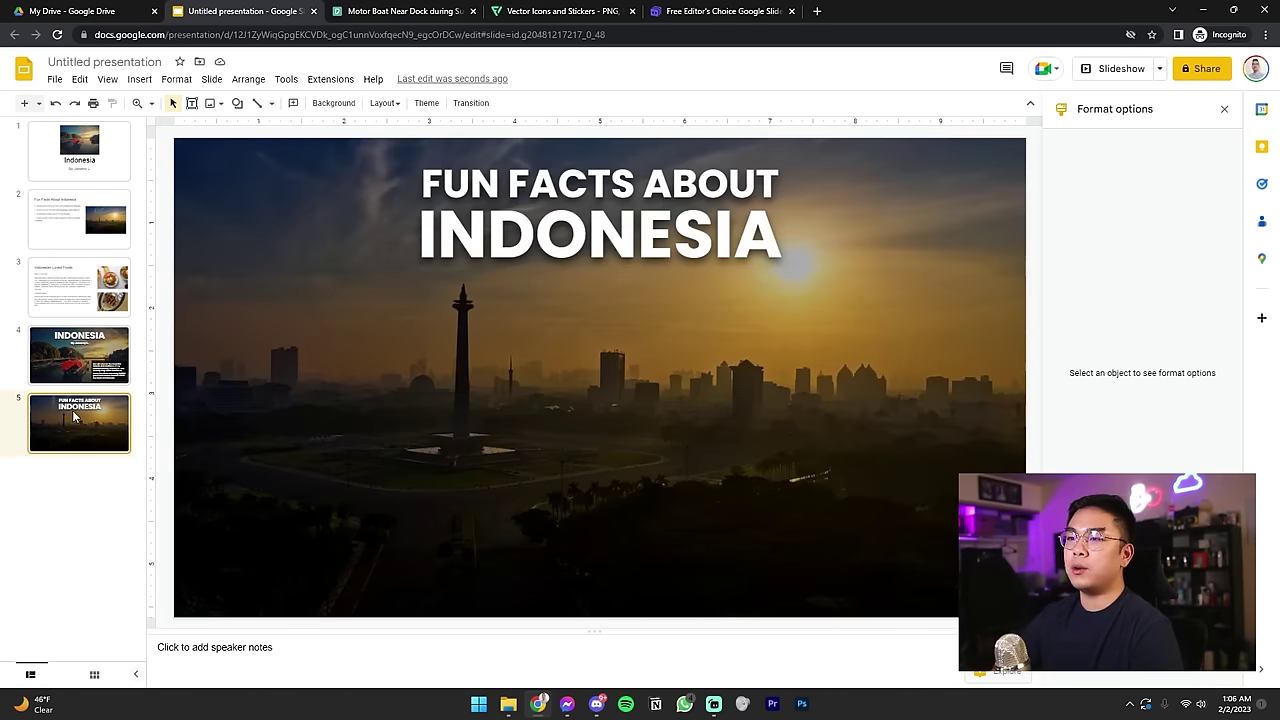
left_click(140, 80)
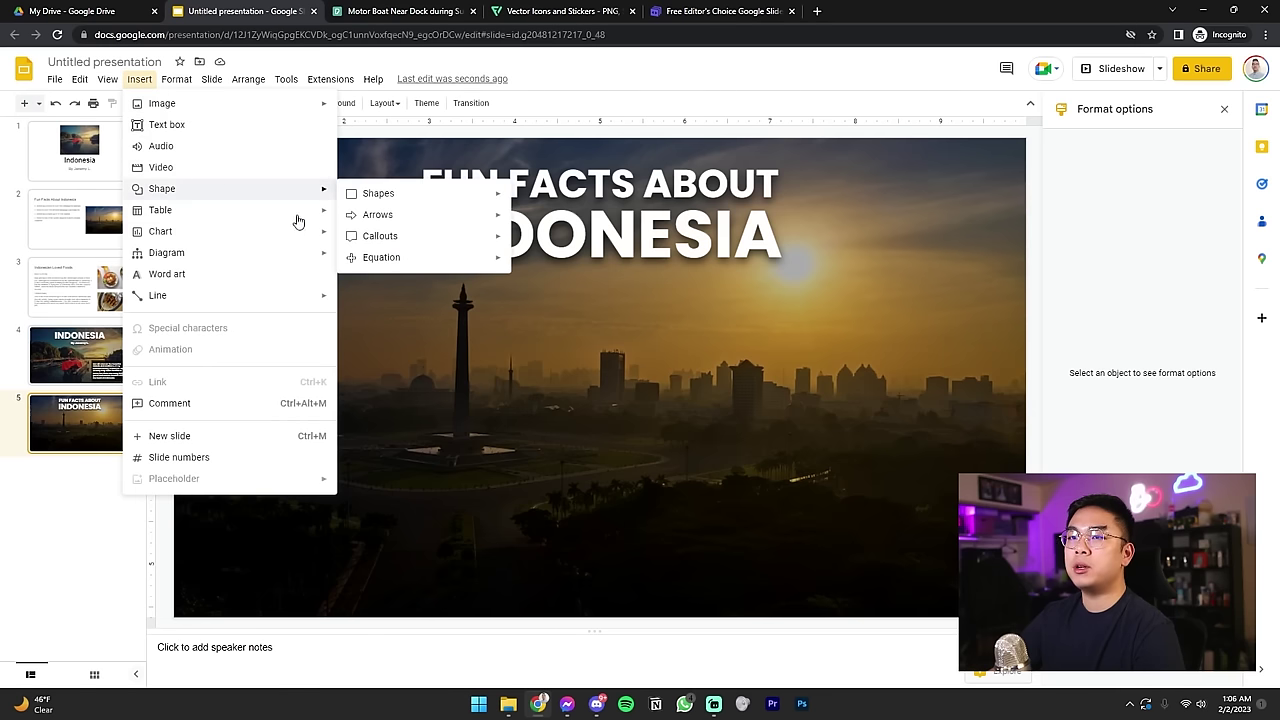
left_click(522, 205)
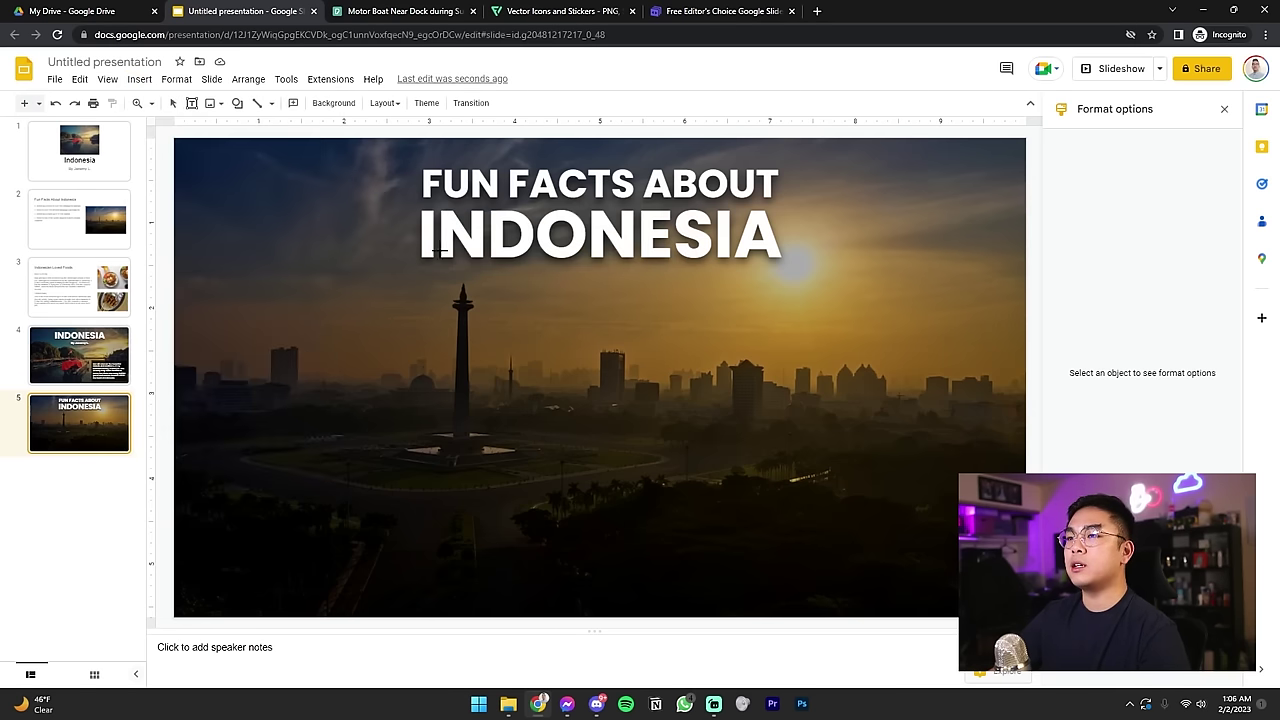
mouse_move(285, 298)
left_mouse_down()
mouse_move(436, 500)
mouse_move(453, 503)
left_mouse_up()
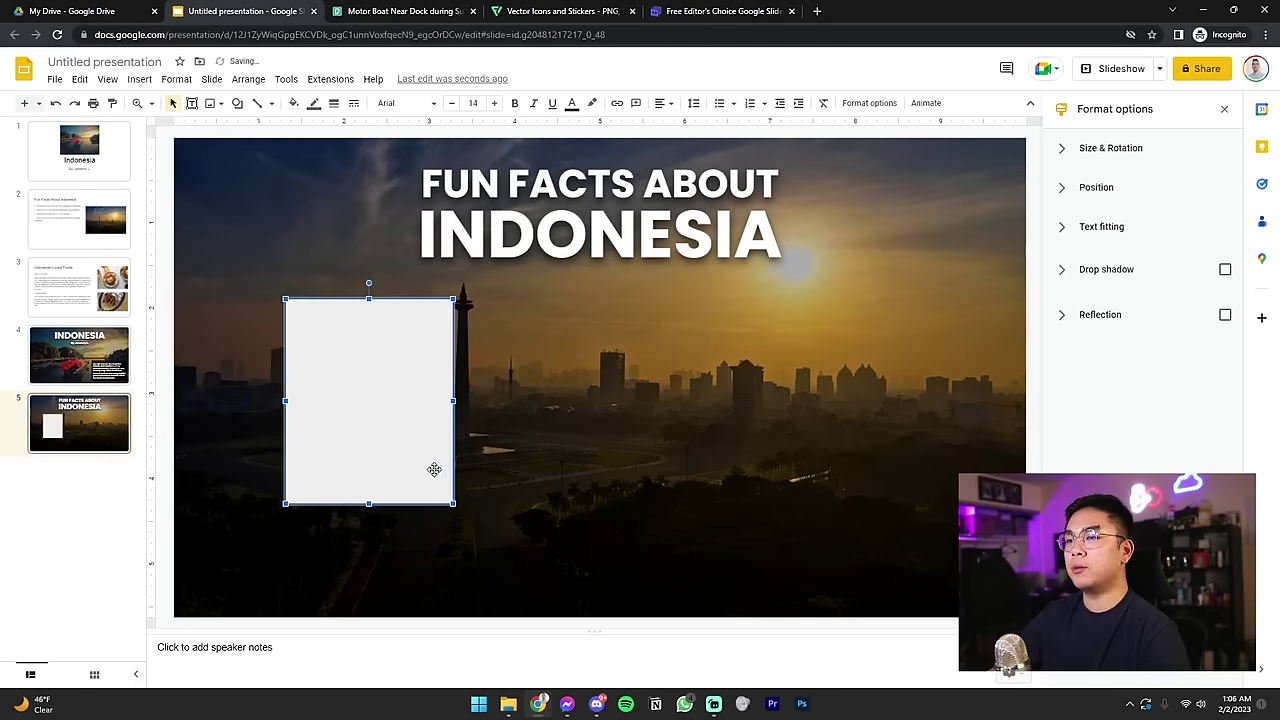
Step: Duplicate the rectangle into a row of four evenly spaced boxes centered below the title
left_click_drag(368, 435, 934, 440)
key("ctrl+d")
left_click(314, 429, "shift")
key("ctrl+d")
left_click_drag(674, 440, 684, 440)
left_click(478, 446, "shift")
left_click(332, 432, "shift")
mouse_move(903, 421)
left_mouse_down()
mouse_move(893, 412)
mouse_move(899, 423)
left_mouse_up()
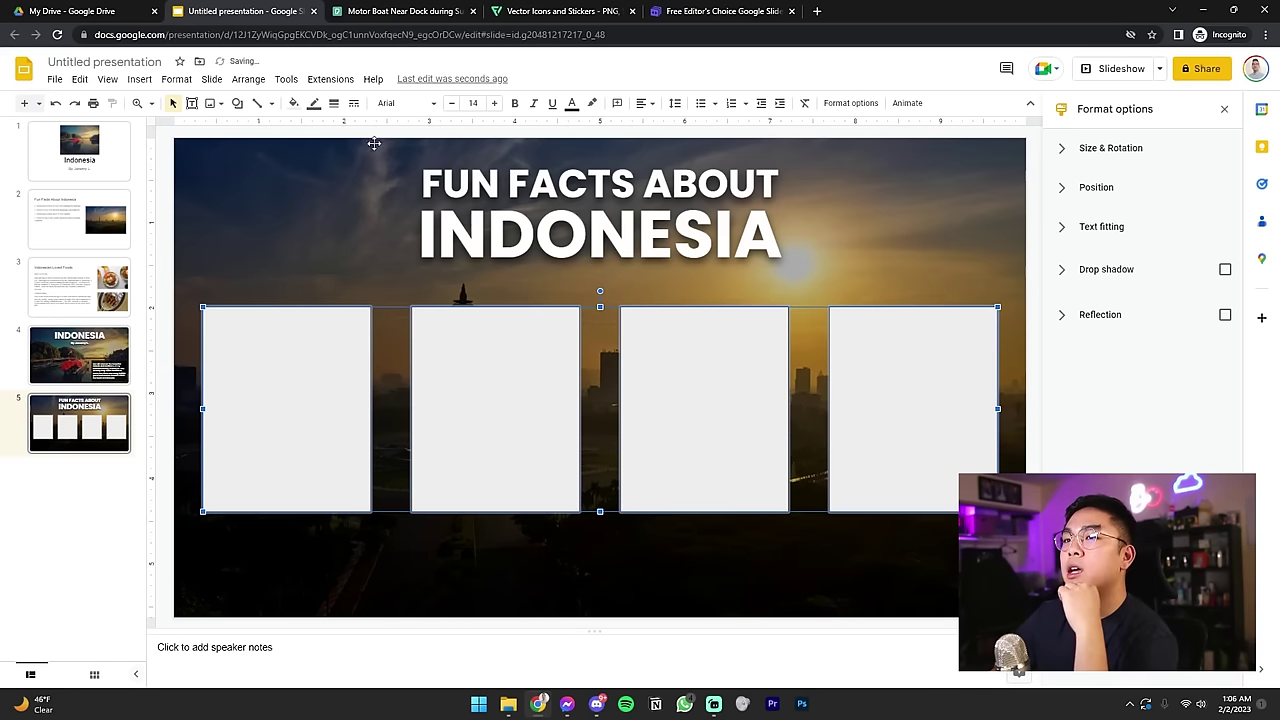
Step: Fill all four rectangles with the semi-transparent black custom color
left_click(292, 104)
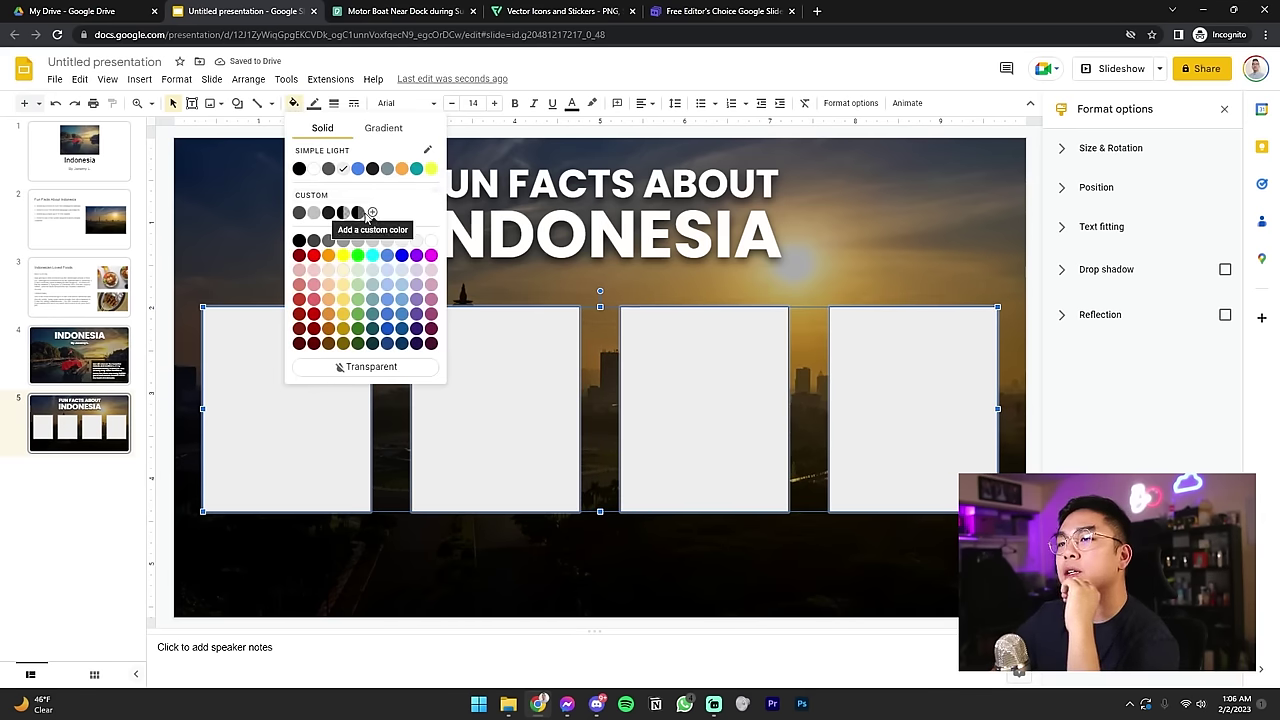
left_click(368, 216)
left_click(1034, 289)
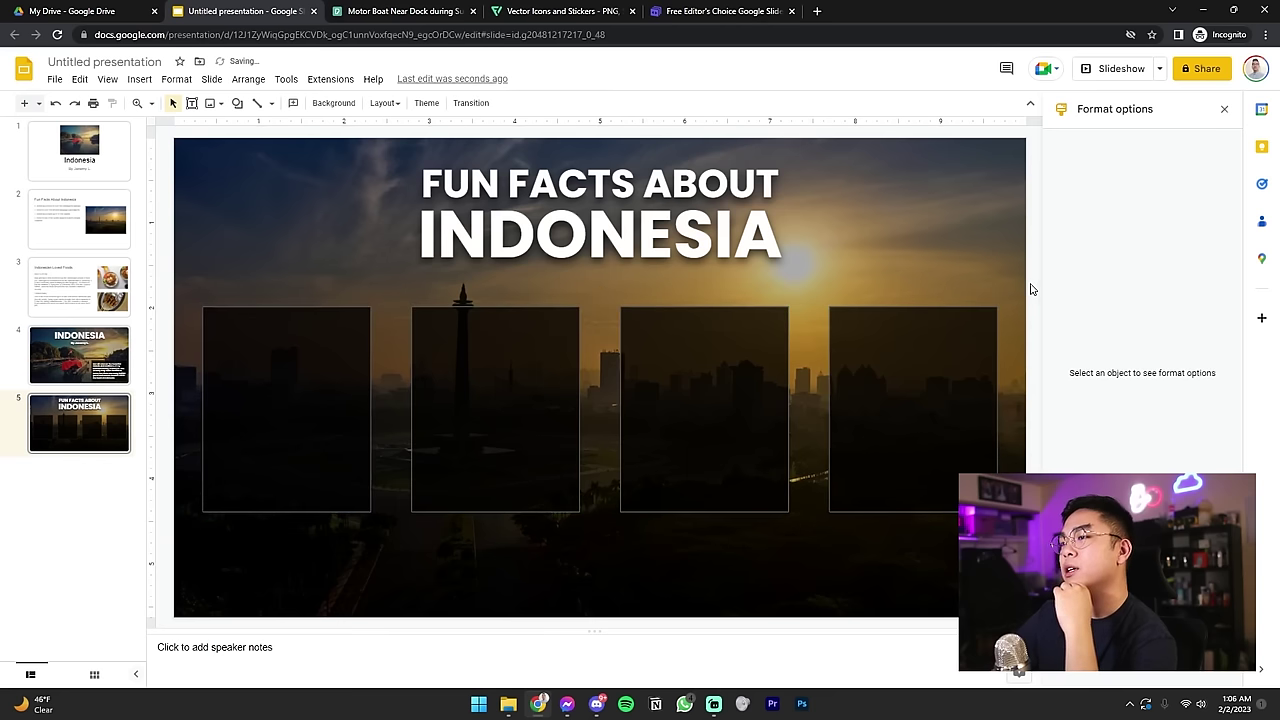
Step: Make the border of the dark box behind slide 4's paragraph transparent
left_click(289, 360)
left_click(79, 355)
left_click(824, 433)
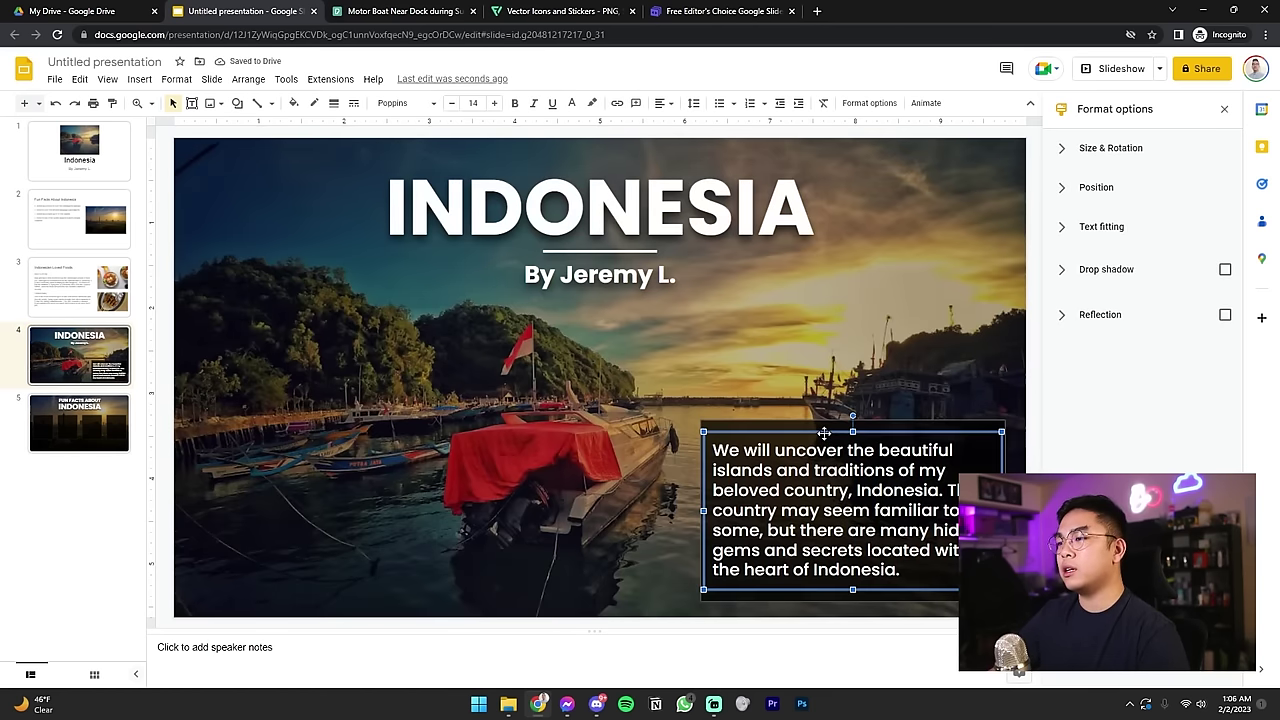
left_click(313, 103)
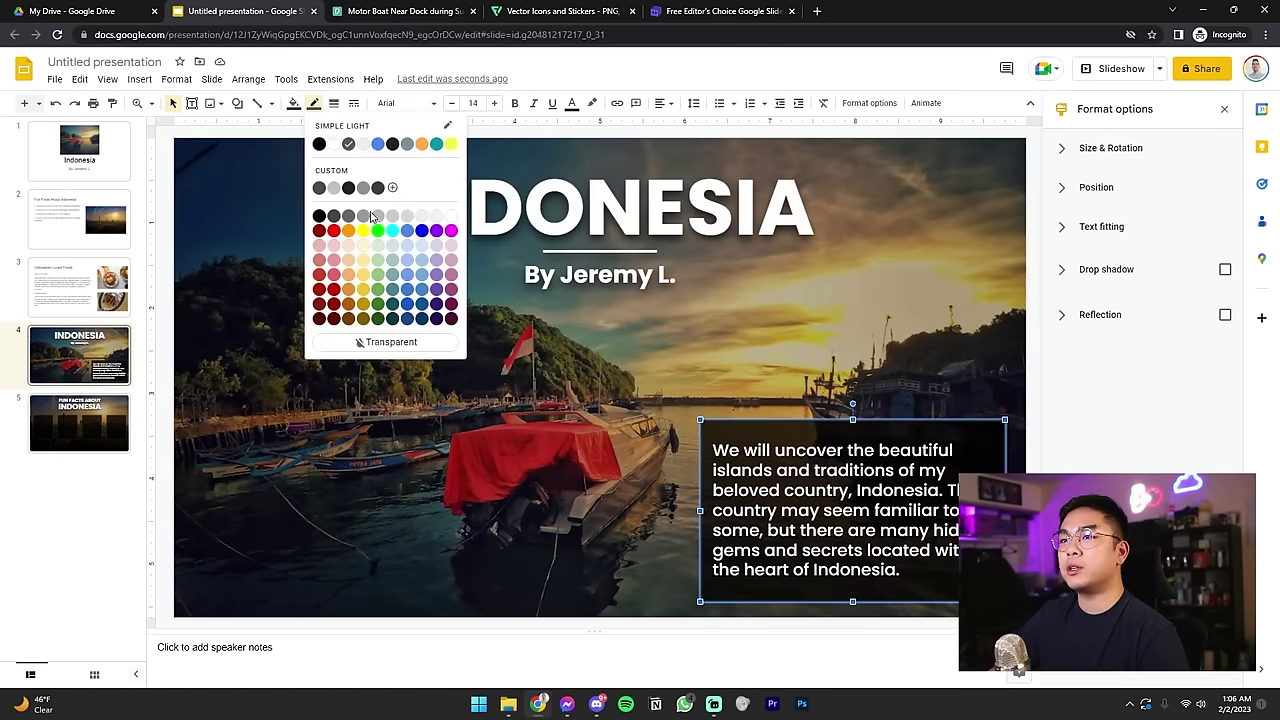
left_click(396, 341)
left_click(1032, 385)
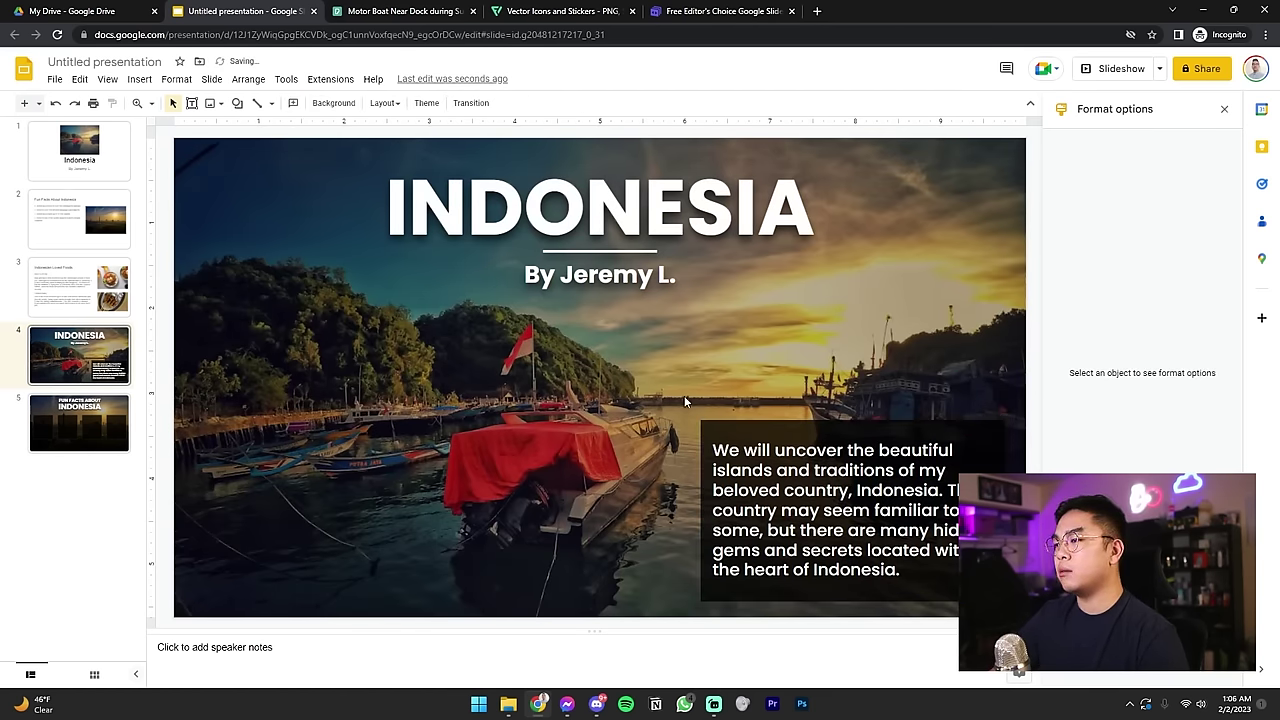
Step: Make the borders of all four dark boxes on slide 5 transparent
left_click(56, 408)
left_click(370, 370)
left_click(488, 375, "shift")
left_click(690, 372, "shift")
left_click(879, 368, "shift")
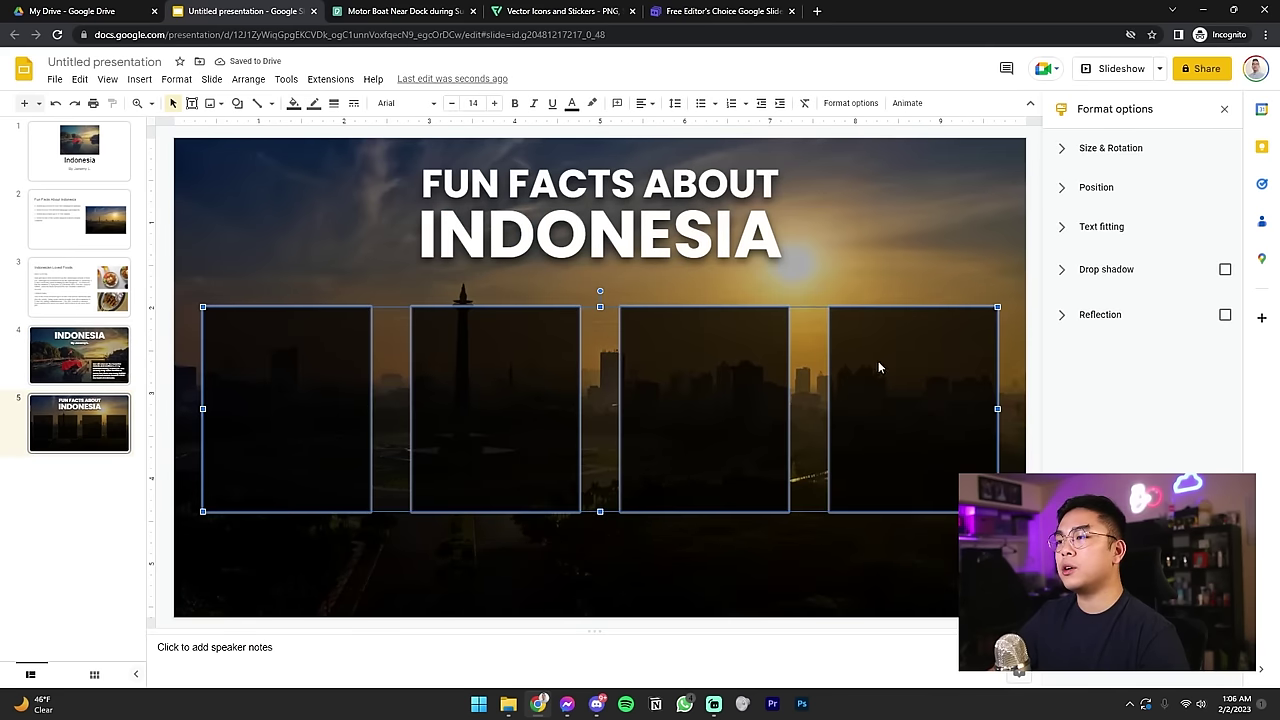
left_click(314, 104)
left_click(394, 340)
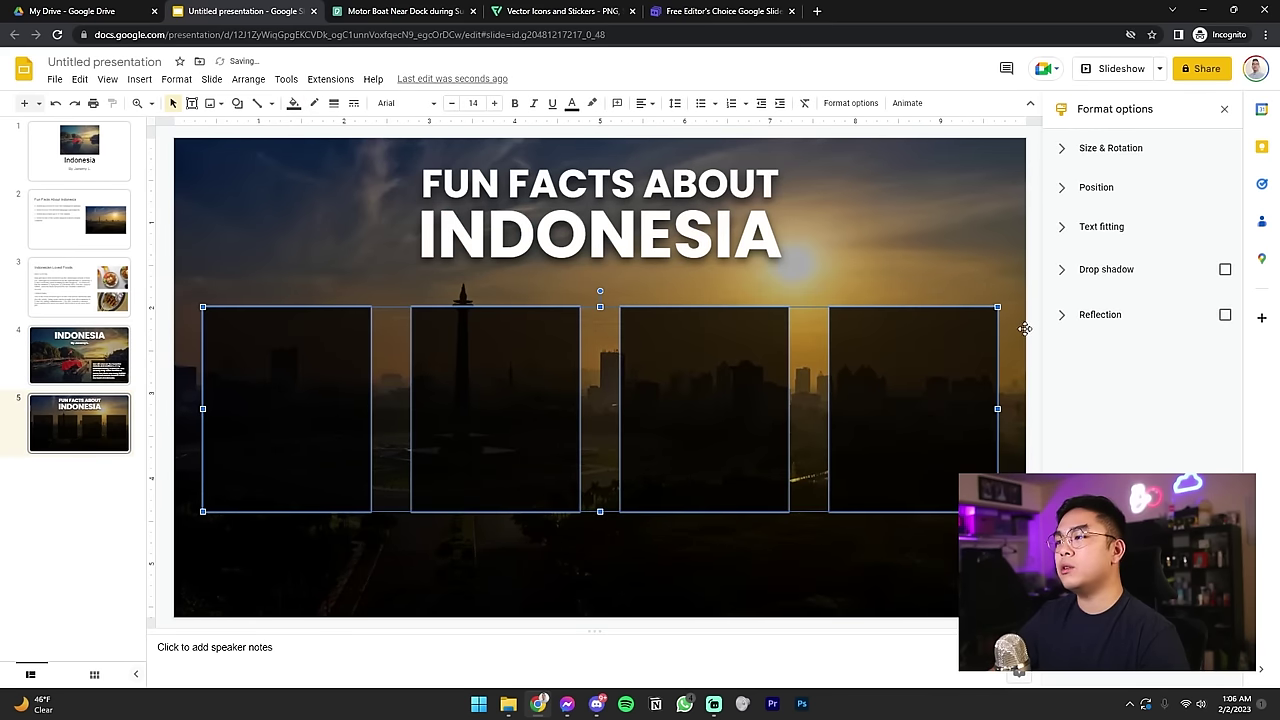
Step: Fill the four dark boxes with a more see-through custom black, #000000a6
left_click(1026, 268)
left_click_drag(1026, 268, 340, 371)
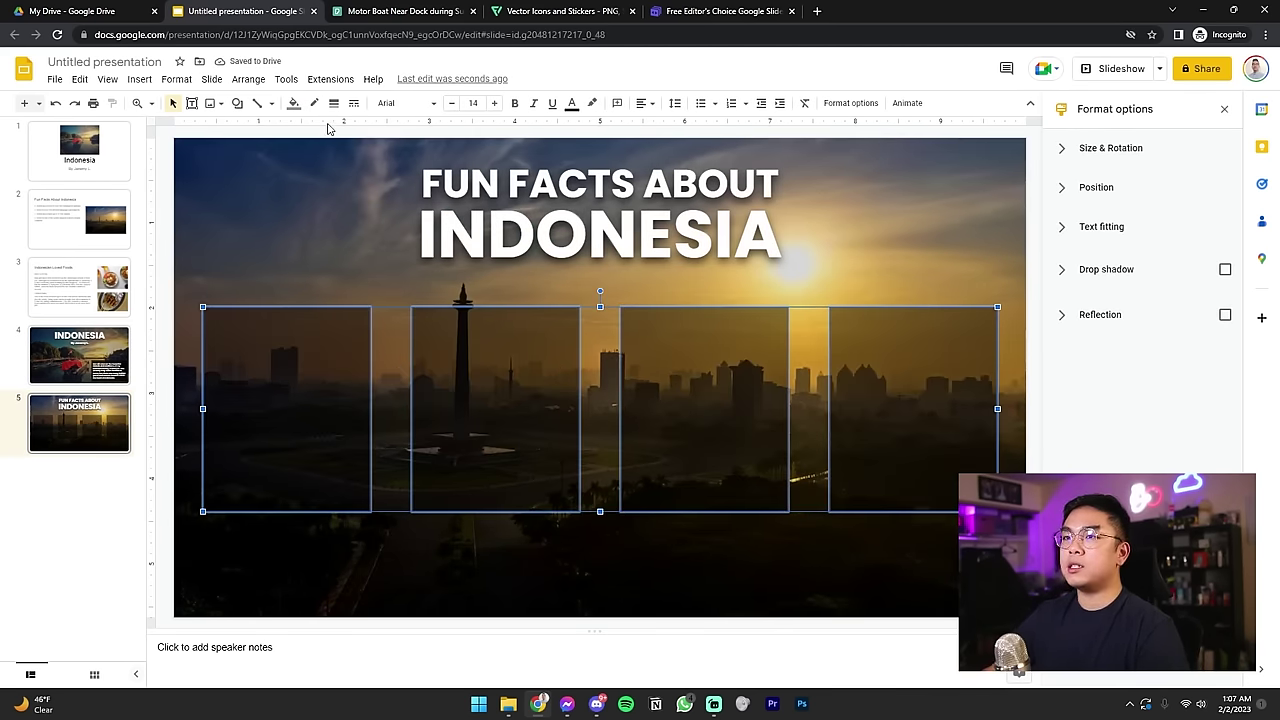
left_click(294, 103)
left_click(357, 213)
left_click(294, 104)
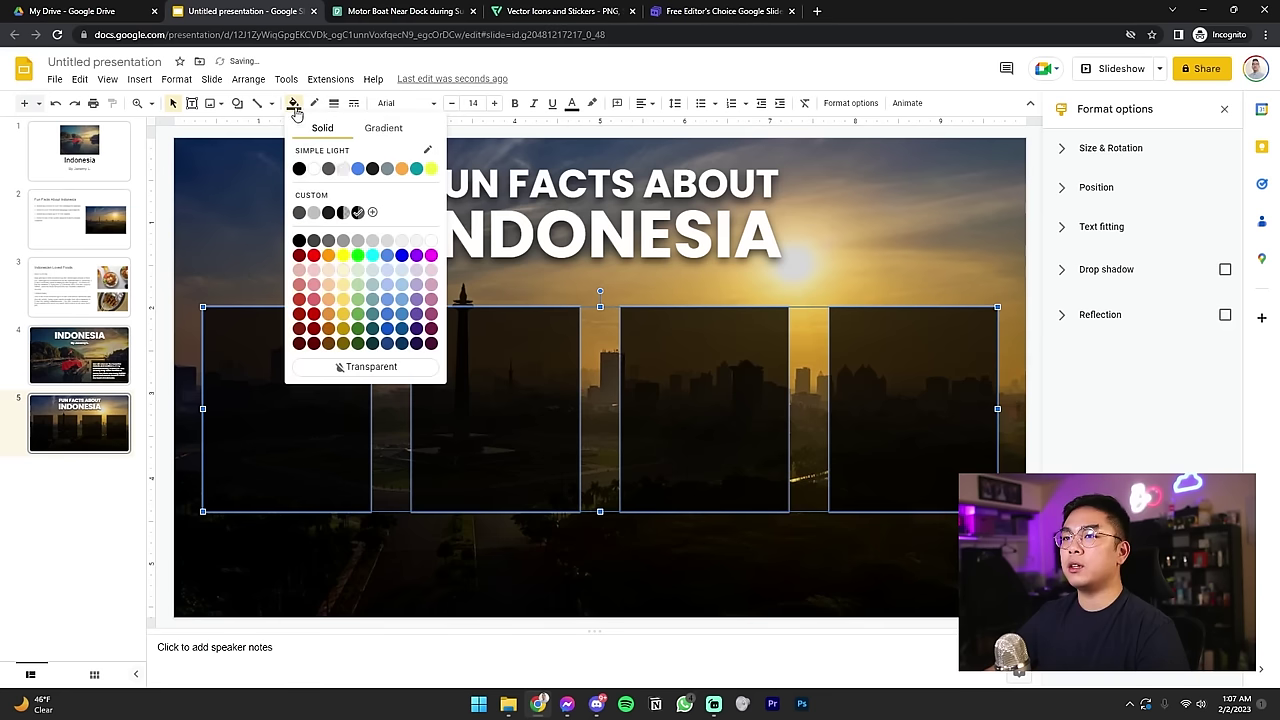
left_click(372, 215)
left_click_drag(648, 443, 660, 443)
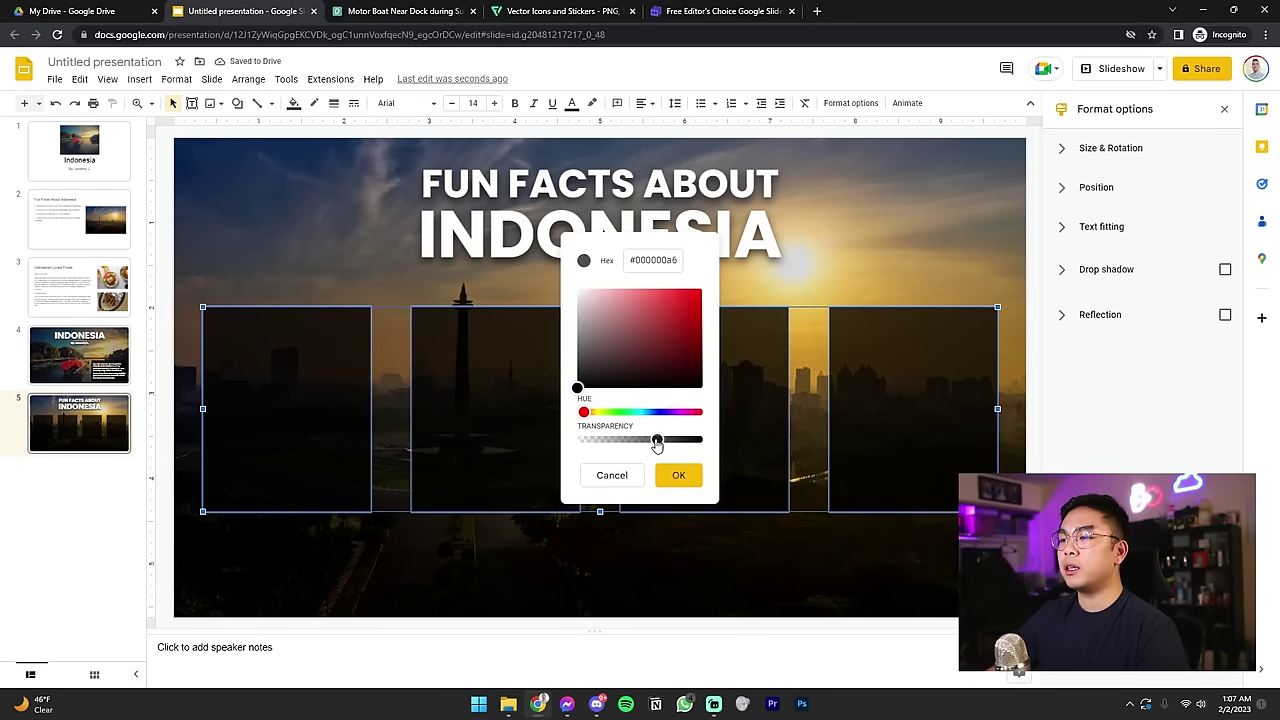
left_click(668, 468)
left_click(1033, 318)
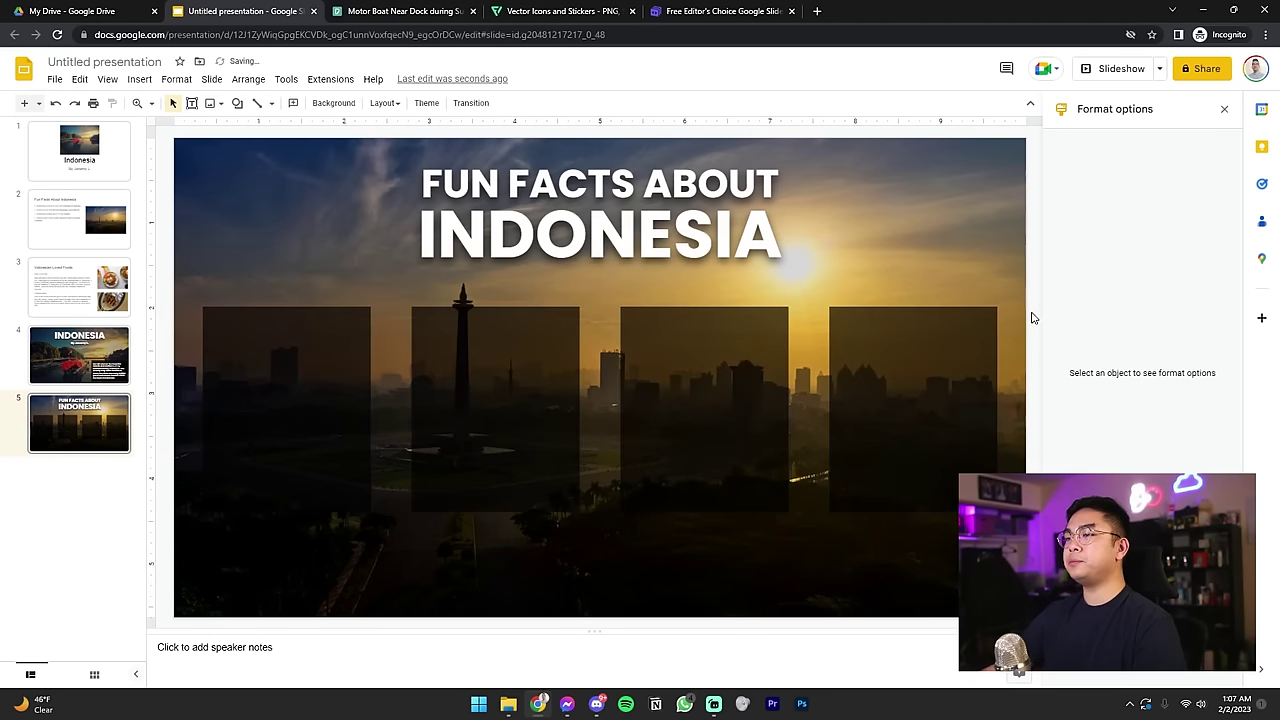
Step: Move all four dark boxes together slightly lower on slide 5, keeping their horizontal alignment
left_click(355, 370)
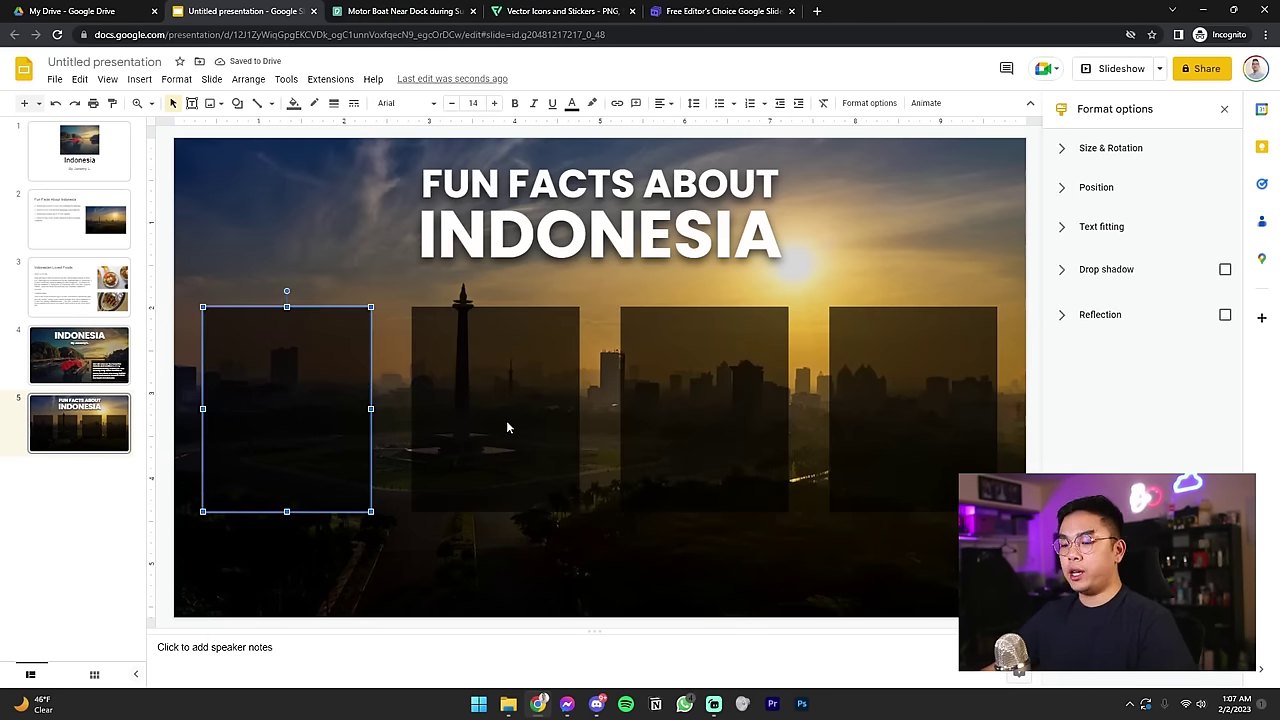
left_click(506, 428, "shift")
left_click(700, 400, "shift")
left_click(910, 412, "shift")
left_click_drag(921, 410, 891, 421)
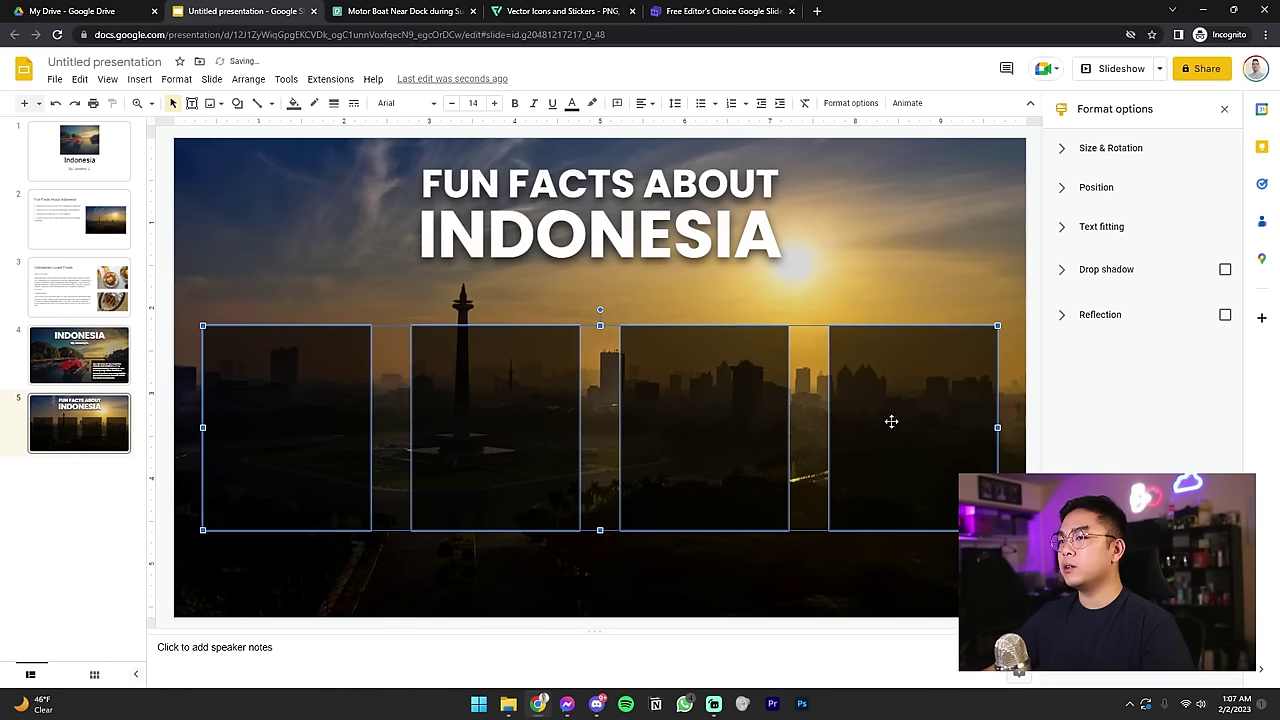
Step: Move both title lines, FUN FACTS ABOUT and INDONESIA, slightly lower together
left_click(571, 258)
left_click(620, 183)
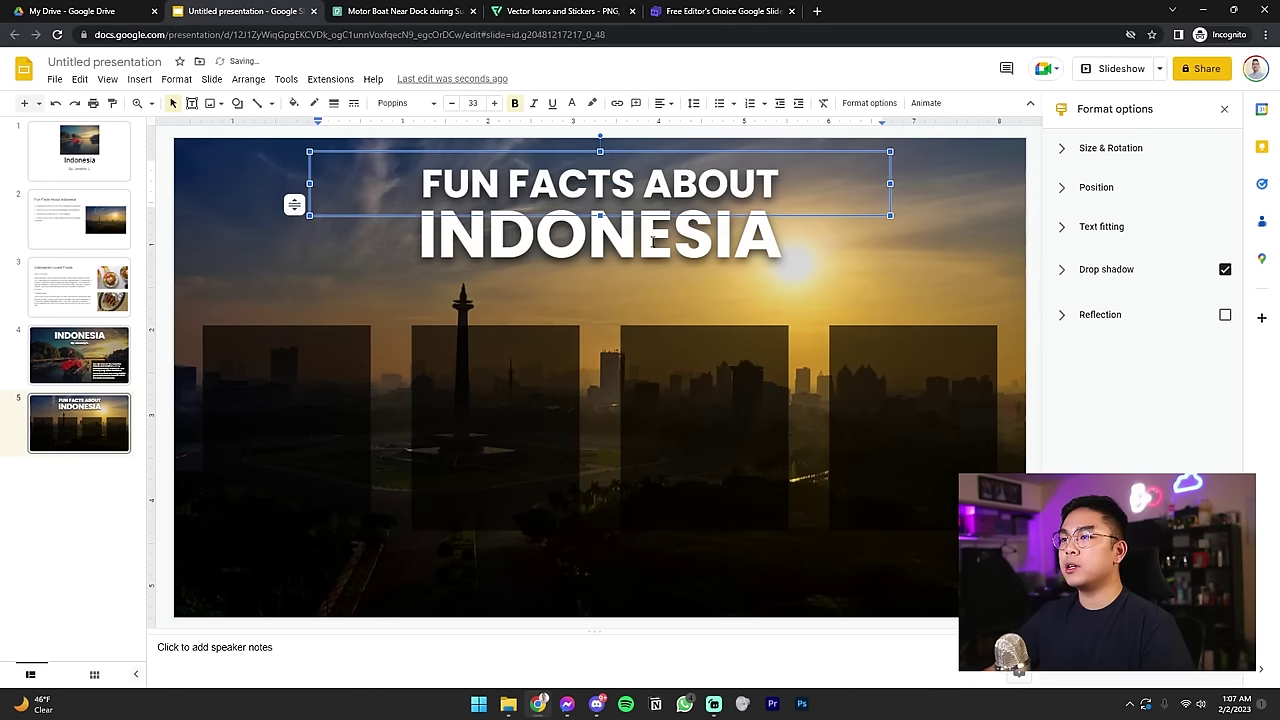
left_click(652, 240)
left_click(693, 165, "shift")
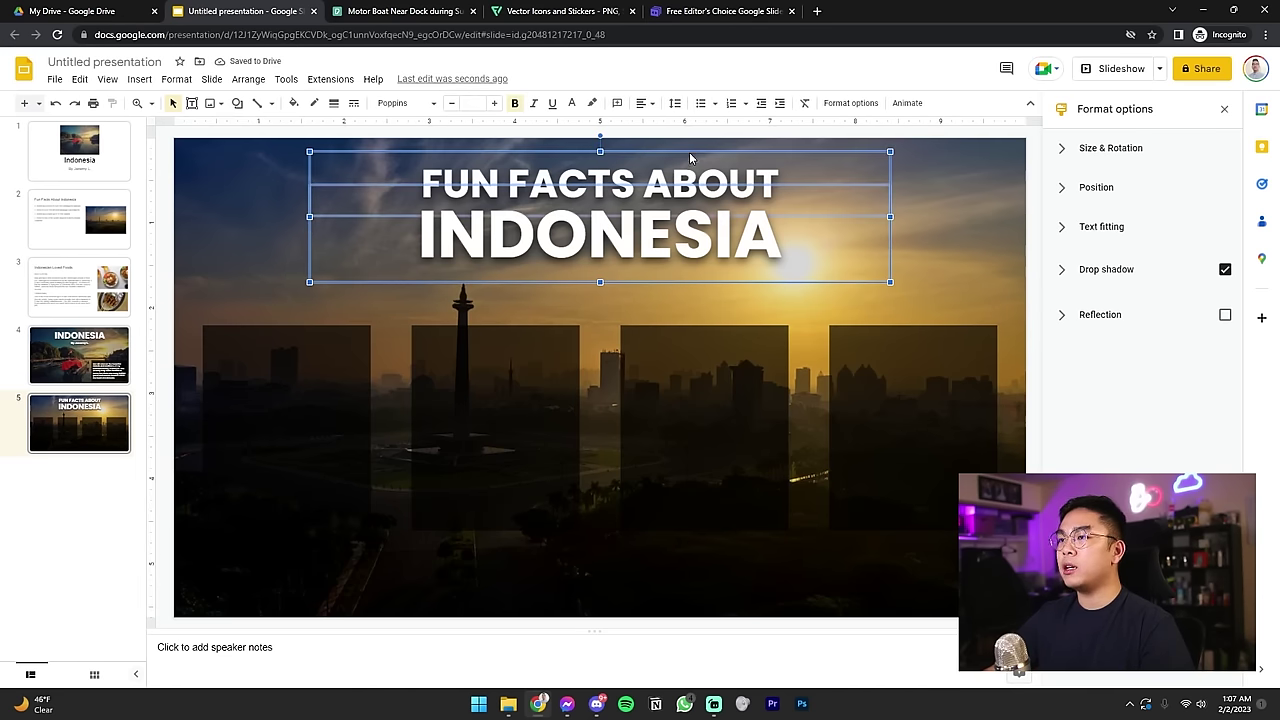
left_click_drag(689, 170, 690, 181)
left_click(1030, 232)
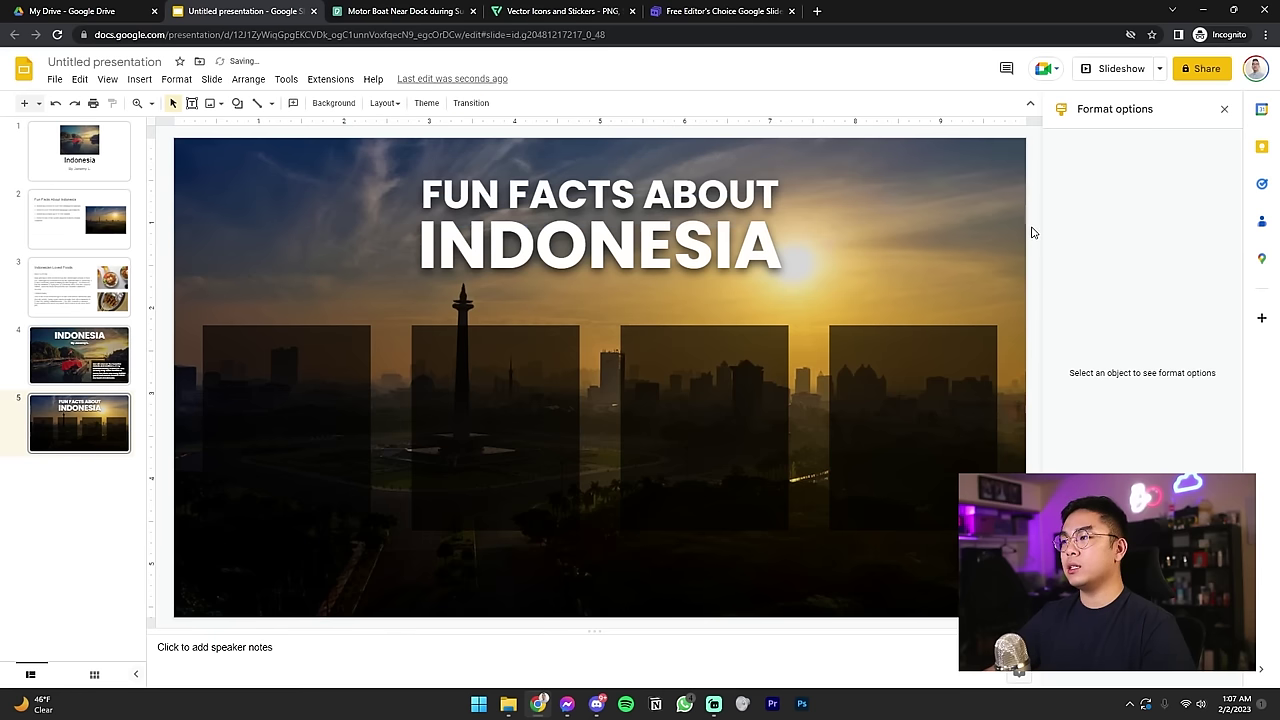
Step: Copy the fact "Indonesia is home to over 100 endangered animals" from slide 2 into a new text box over slide 5's first dark box
left_click(79, 287)
left_click(79, 219)
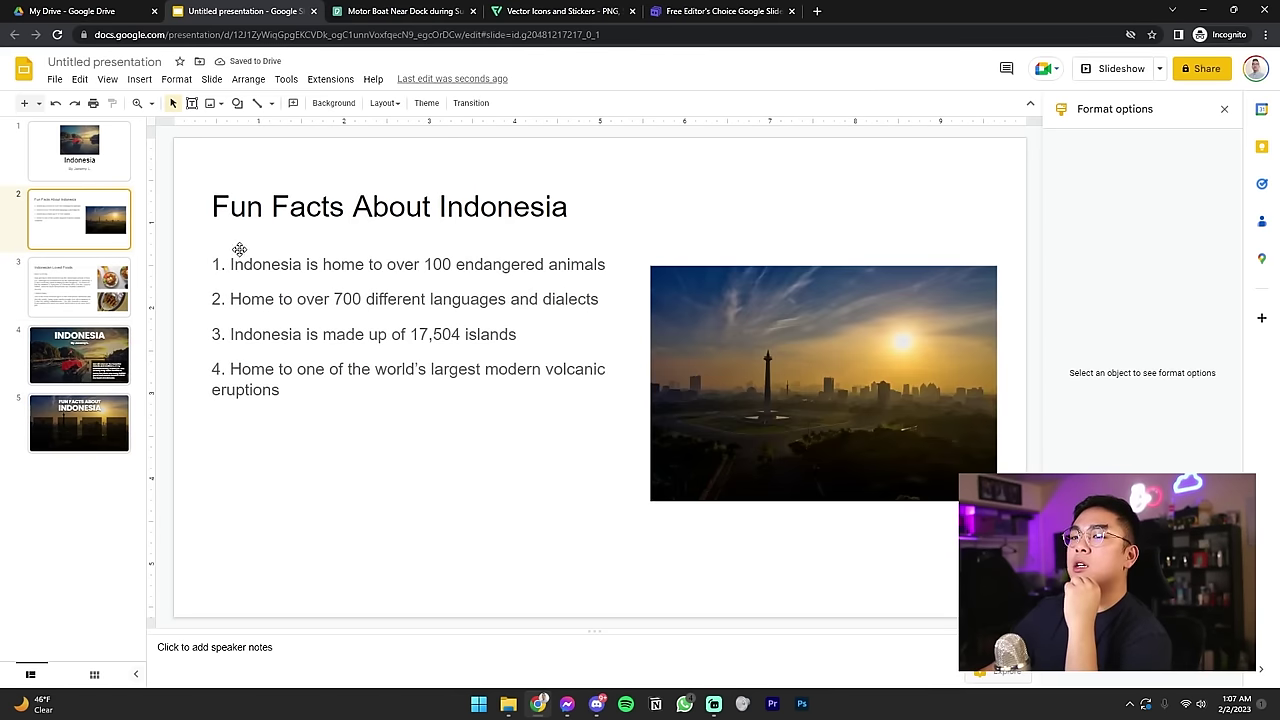
left_click_drag(232, 264, 606, 264)
key("ctrl+c")
left_click(79, 423)
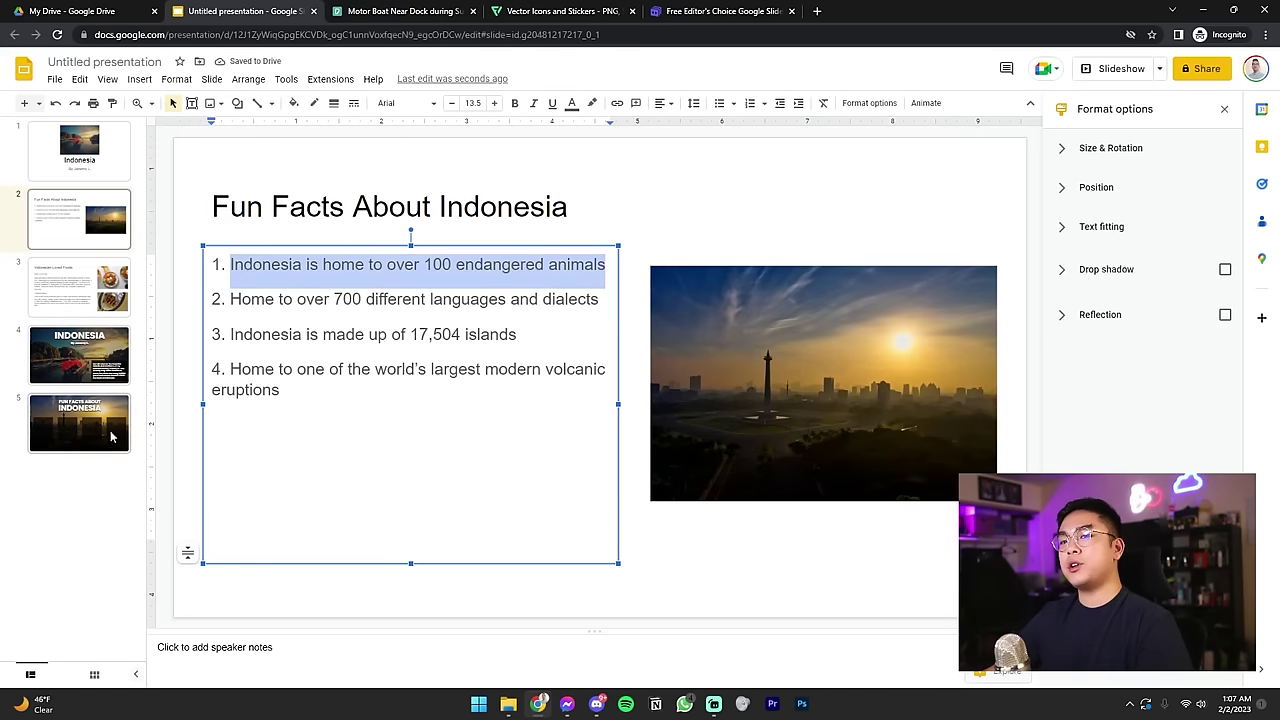
left_click(140, 80)
left_click(149, 123)
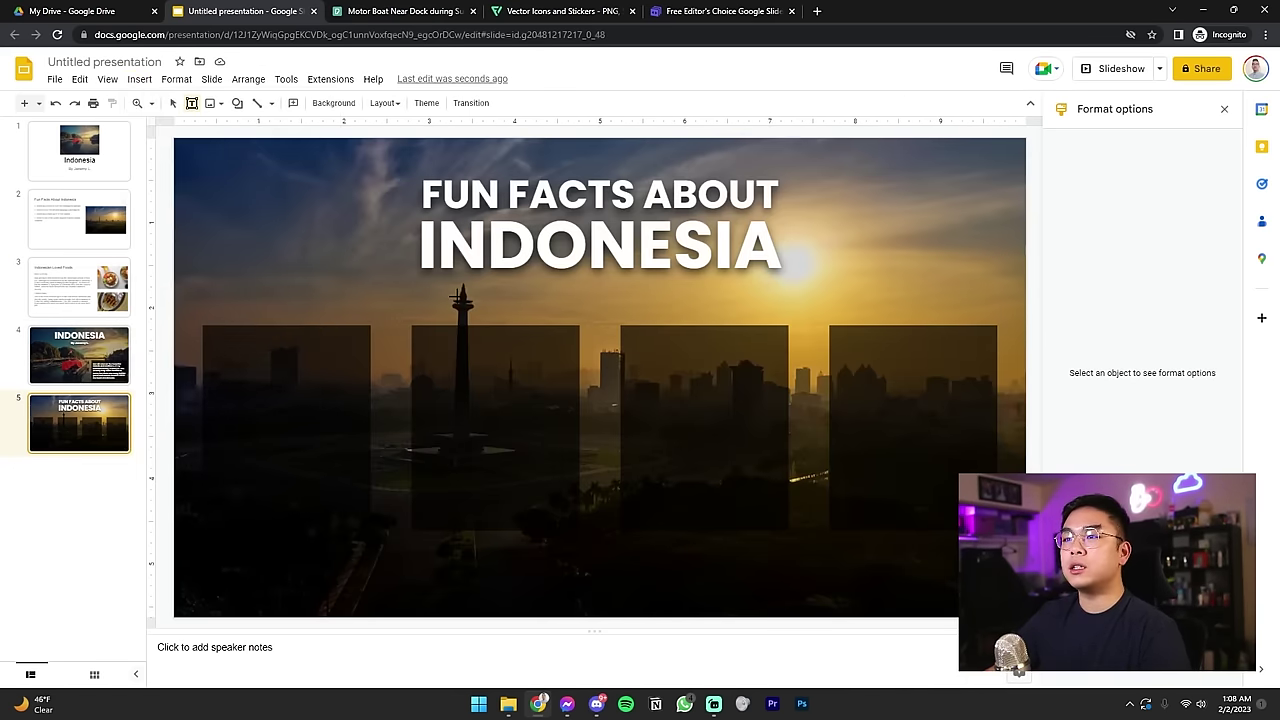
left_click_drag(222, 427, 359, 463)
key("ctrl+v")
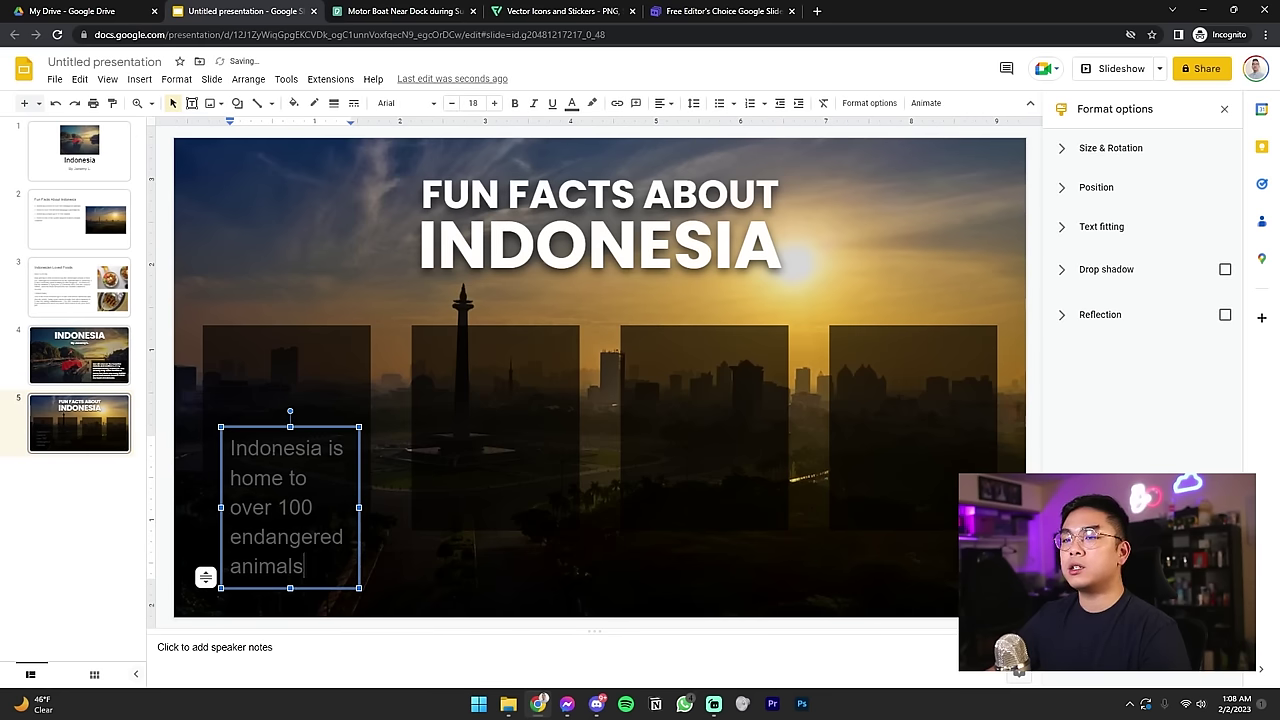
Step: Format the pasted fact in Poppins at size 12 with centered alignment
key("ctrl+a")
left_click(434, 103)
left_click(440, 236)
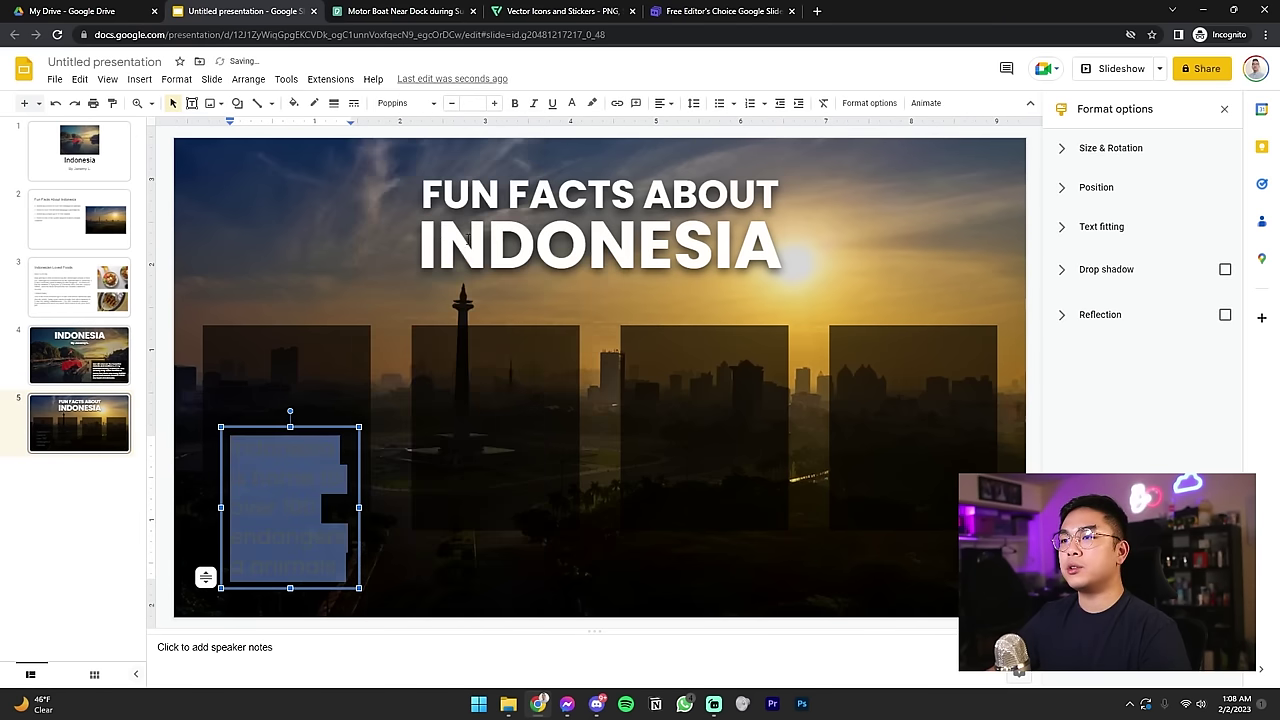
left_click(451, 103)
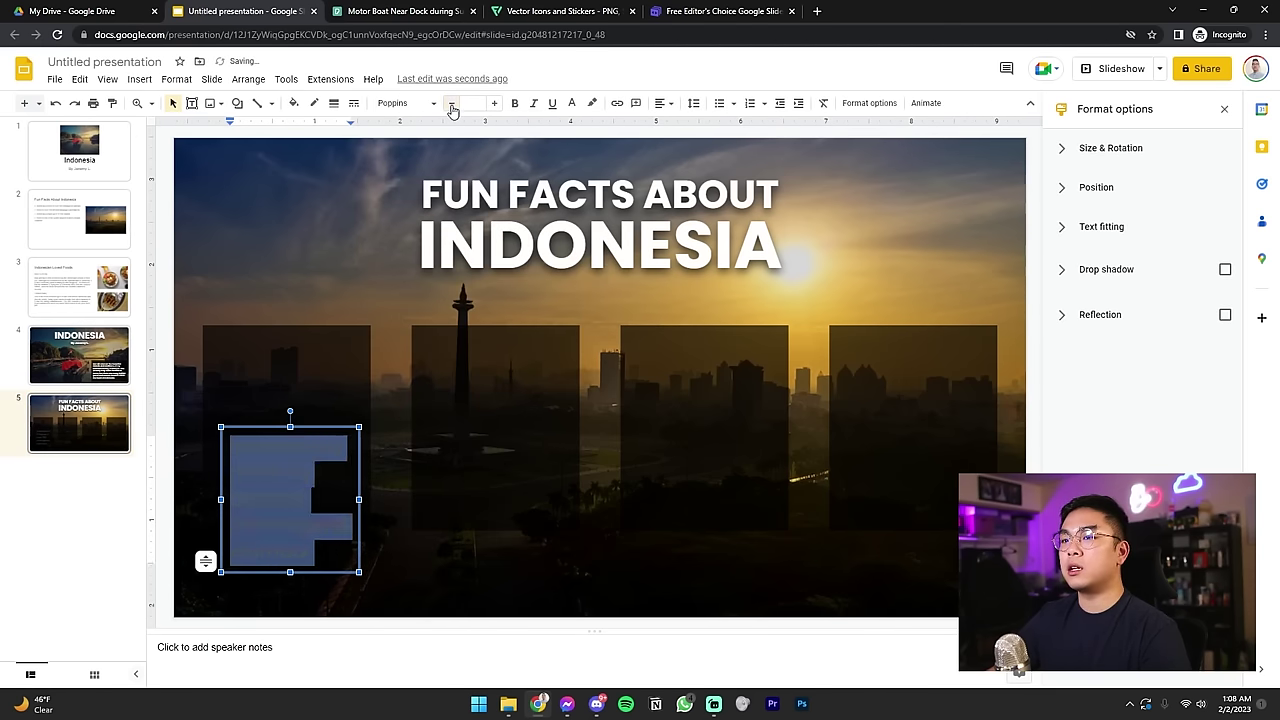
left_click(451, 103)
left_click(451, 103)
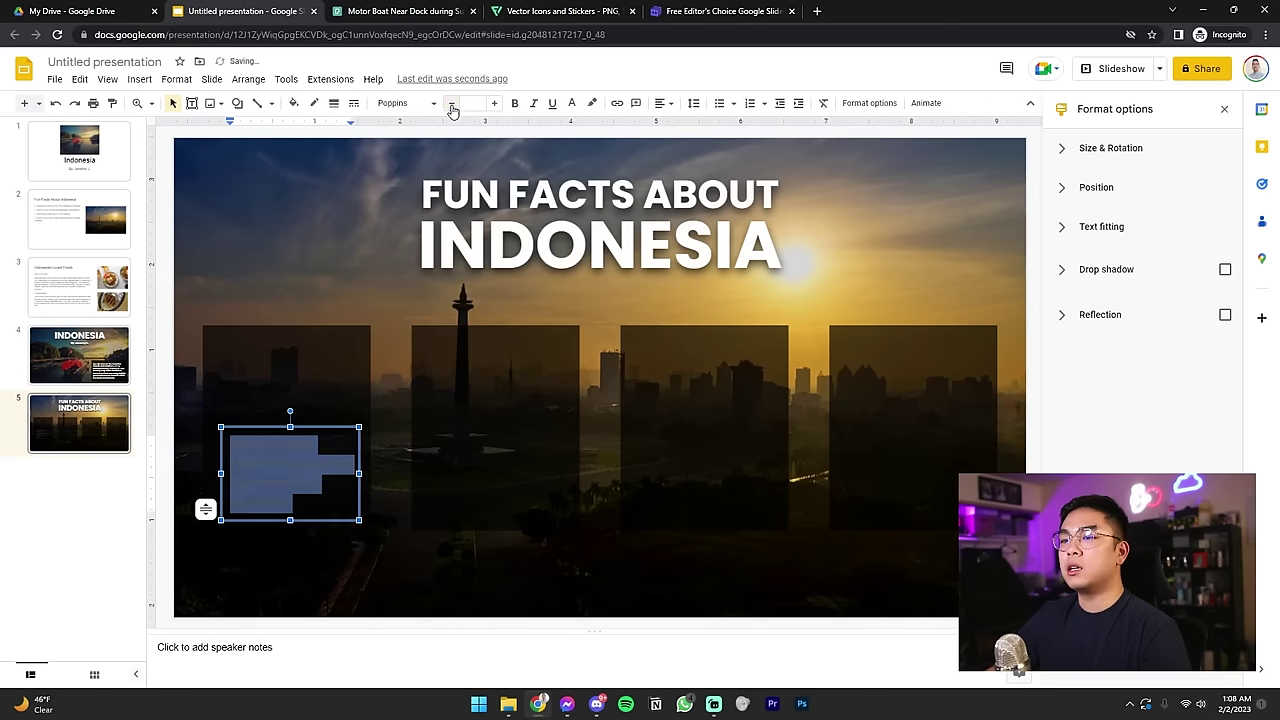
left_click(659, 103)
left_click(678, 127)
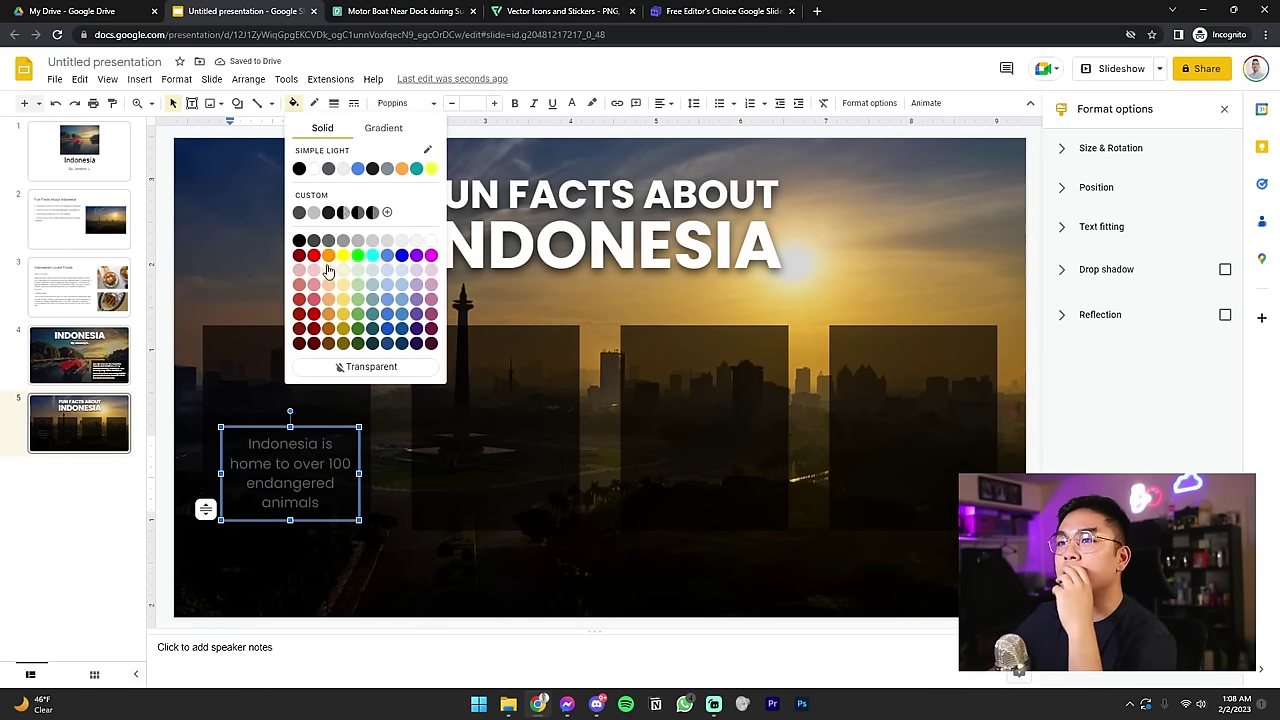
Step: Color the text of the first fact white, leaving its text box unfilled
left_click(430, 241)
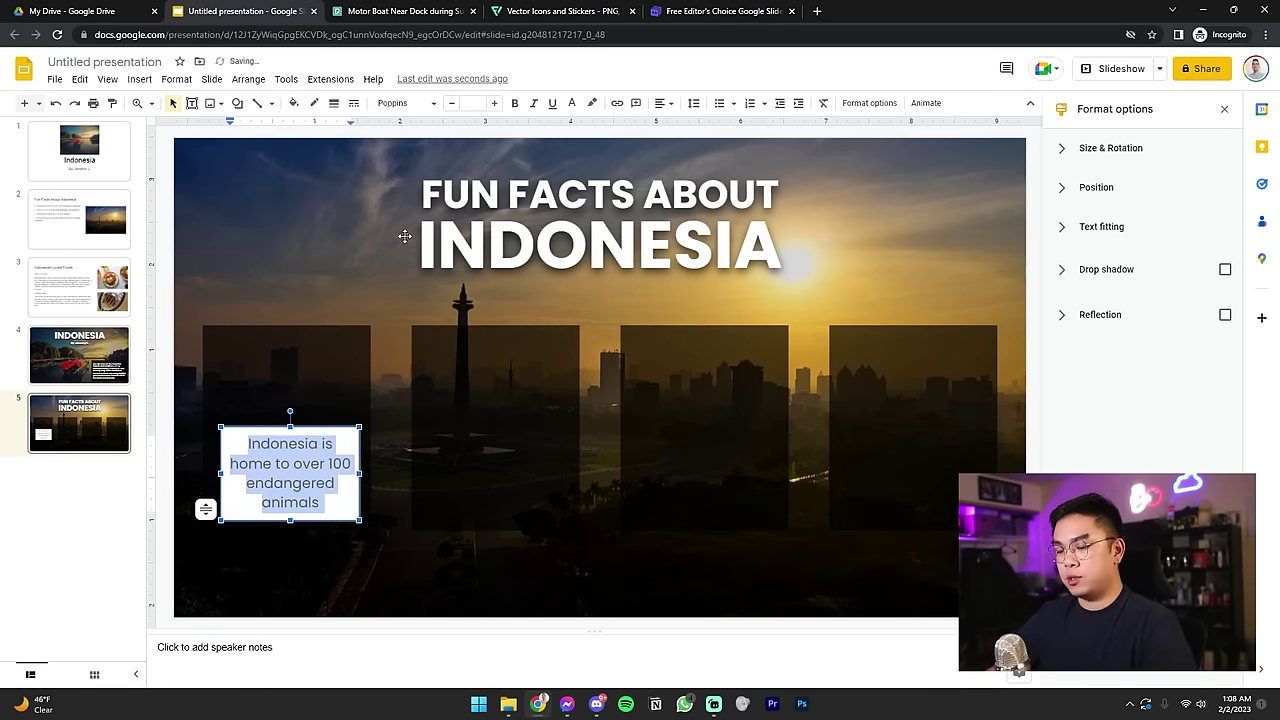
key("ctrl+z")
left_click(572, 103)
left_click(711, 216)
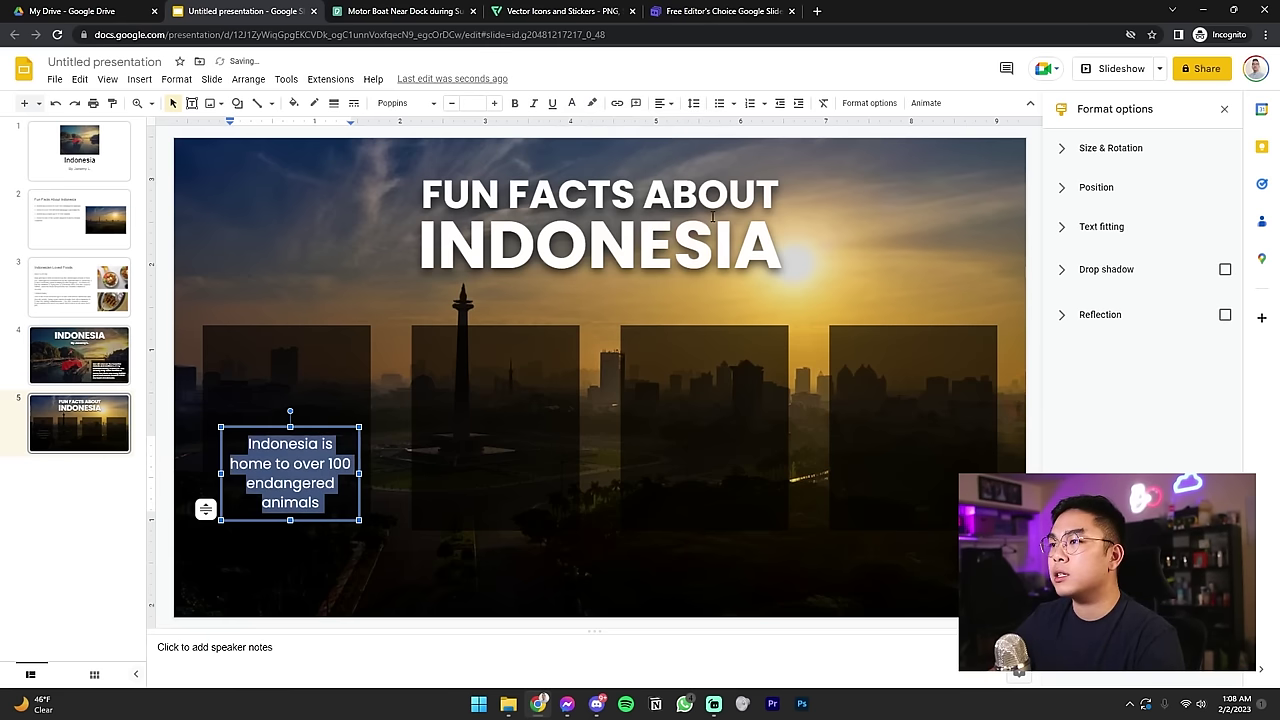
Step: Color the words "100 endangered animals" yellow in the first fact
left_click_drag(326, 463, 354, 481)
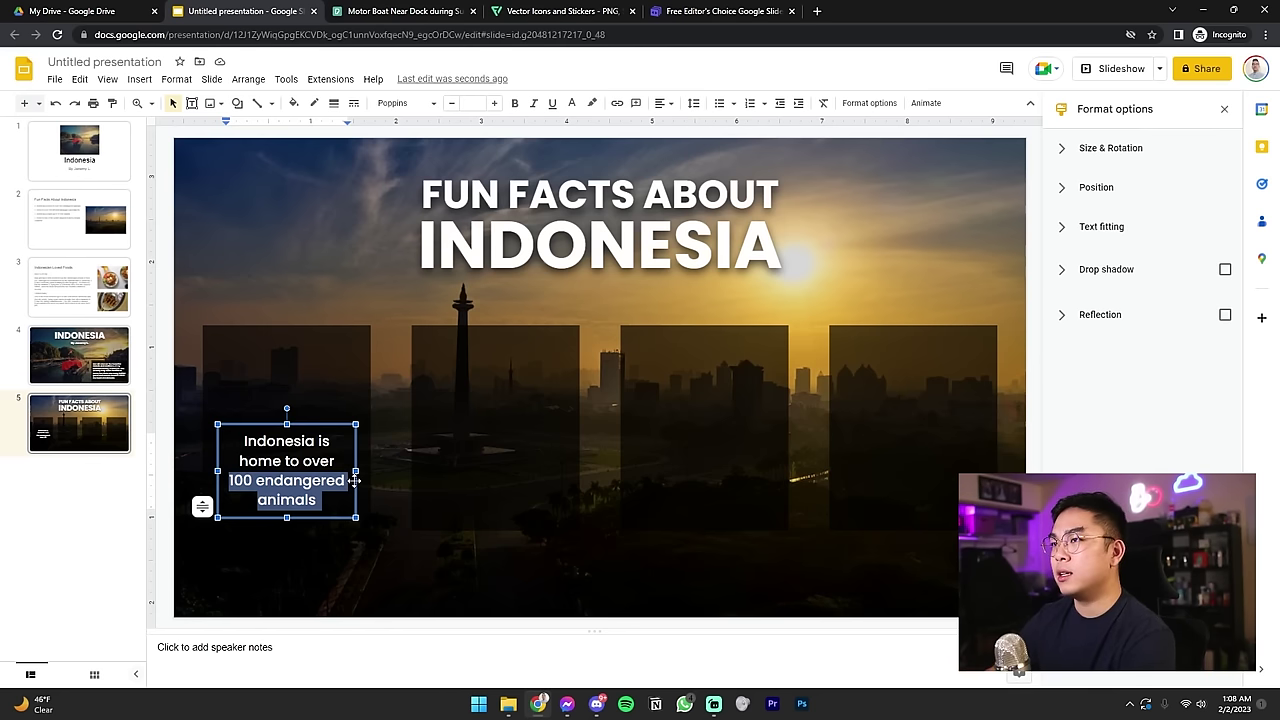
left_click(571, 103)
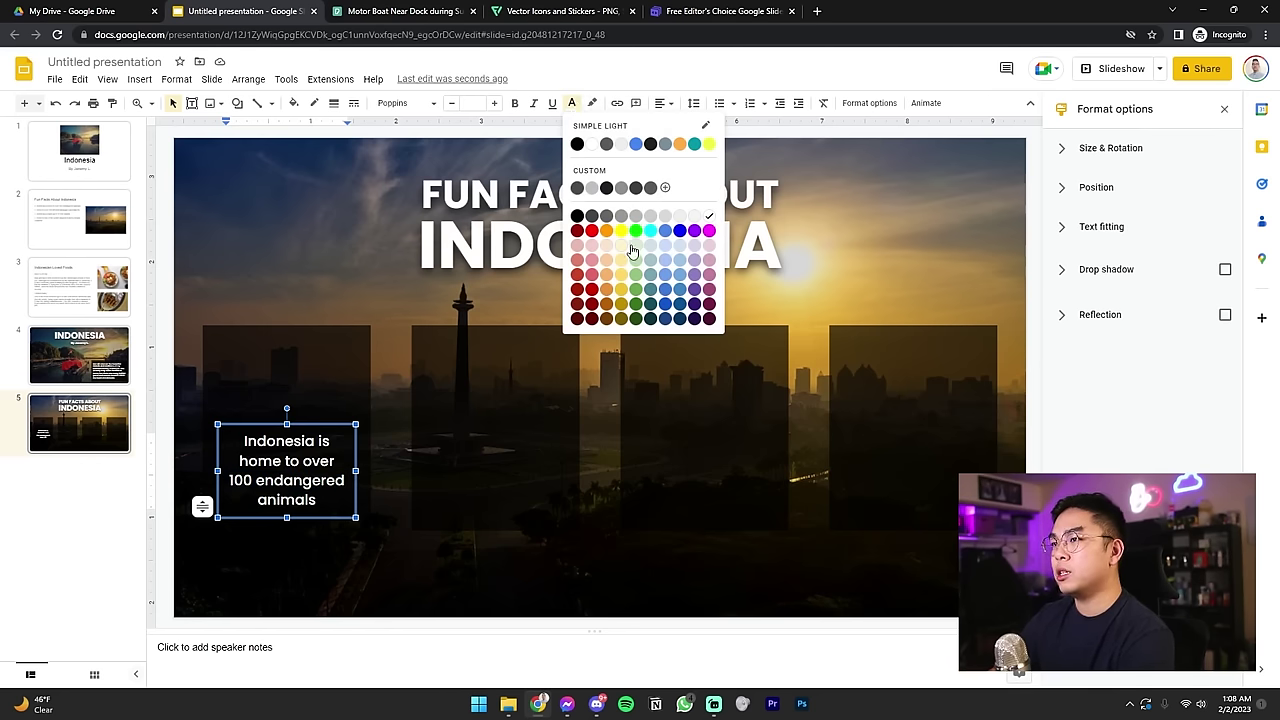
left_click(621, 295)
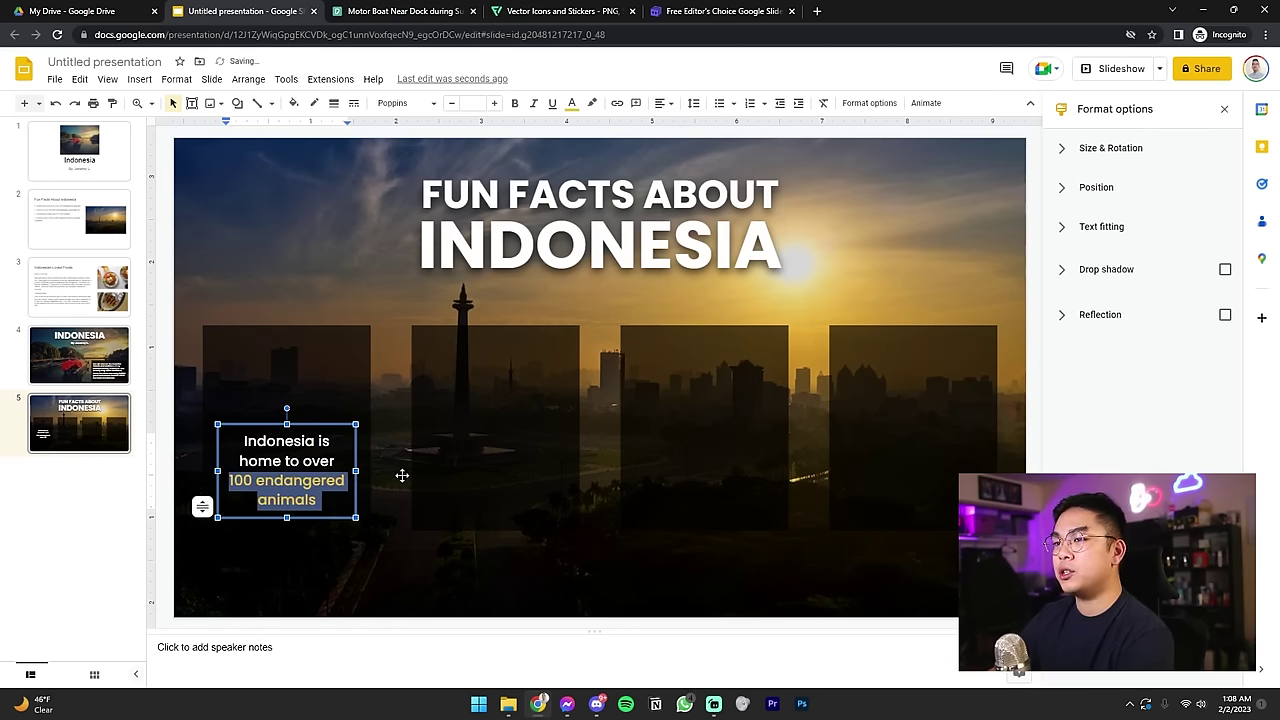
left_click(177, 461)
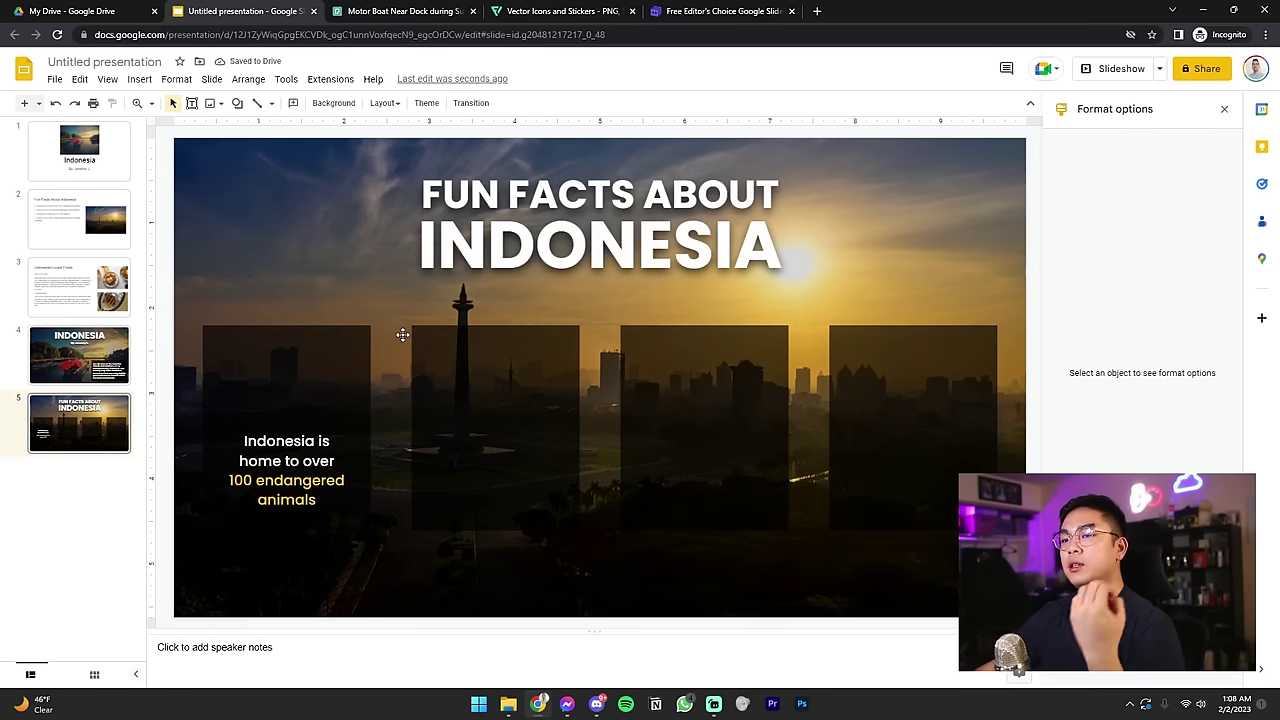
Step: Make the yellow words "100 endangered animals" bold
left_click(291, 429)
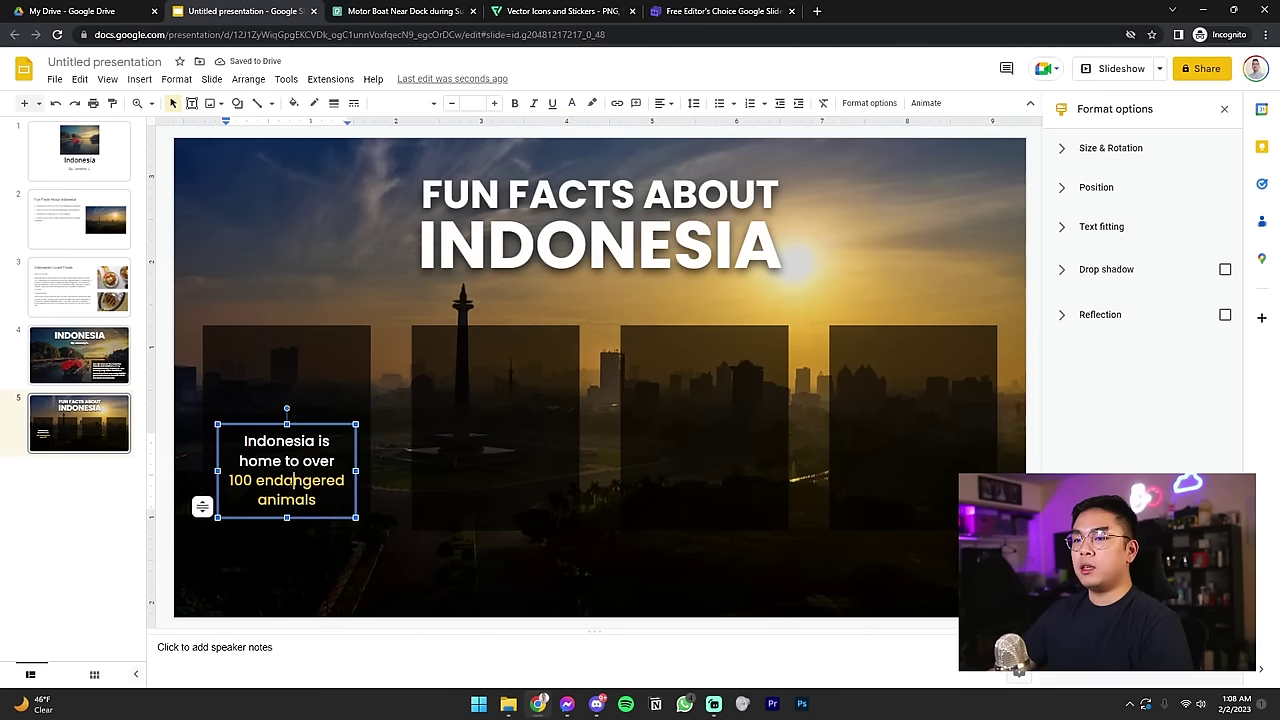
left_click(294, 480)
left_click_drag(228, 480, 193, 523)
left_click(168, 531)
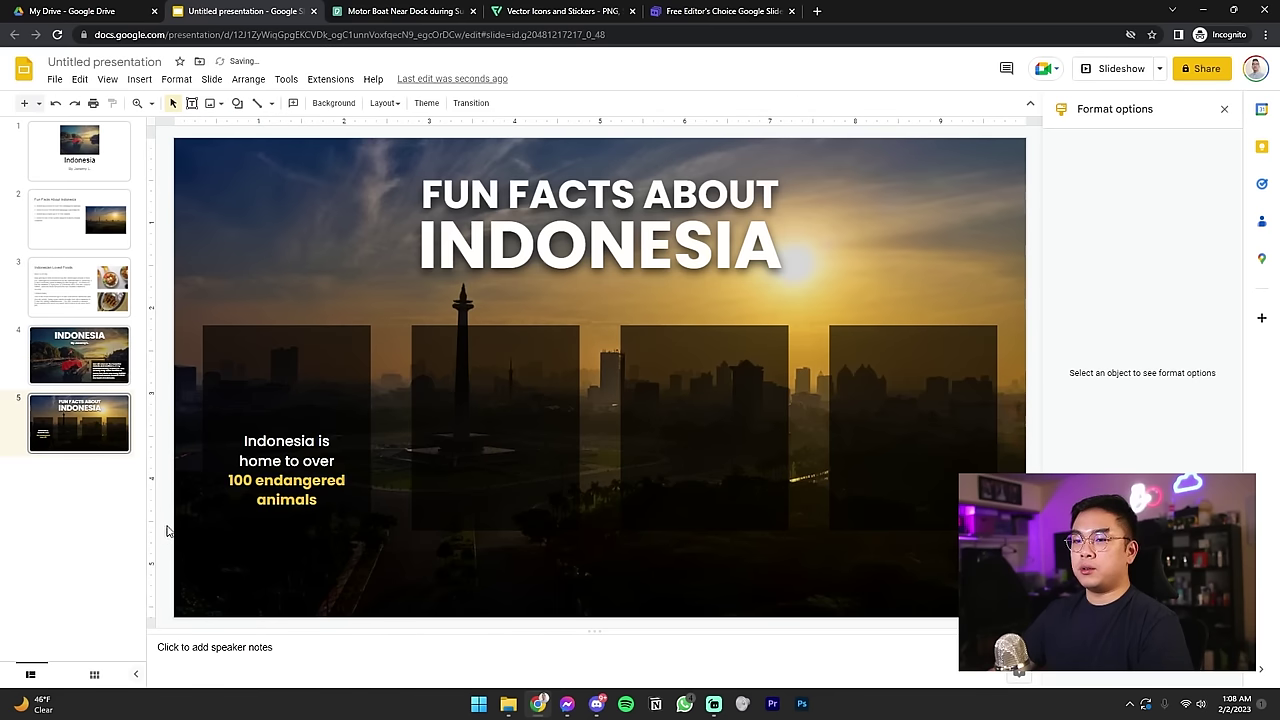
left_click(283, 480)
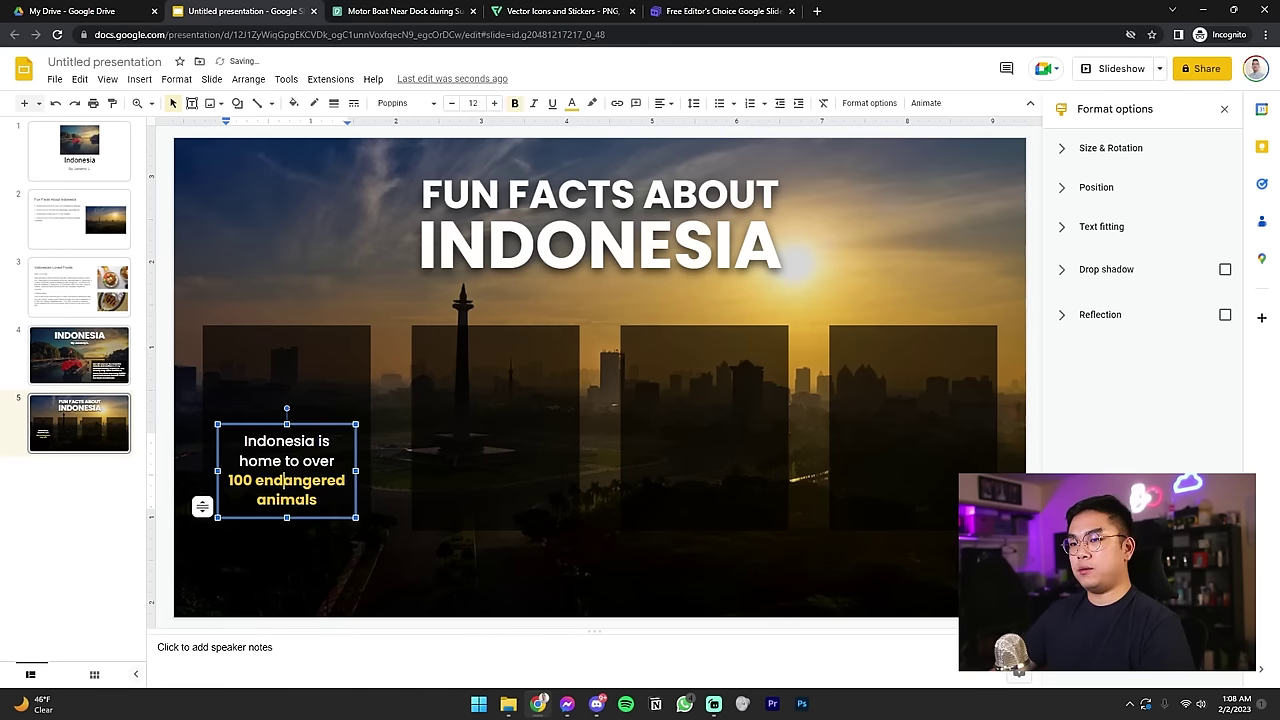
left_click(160, 522)
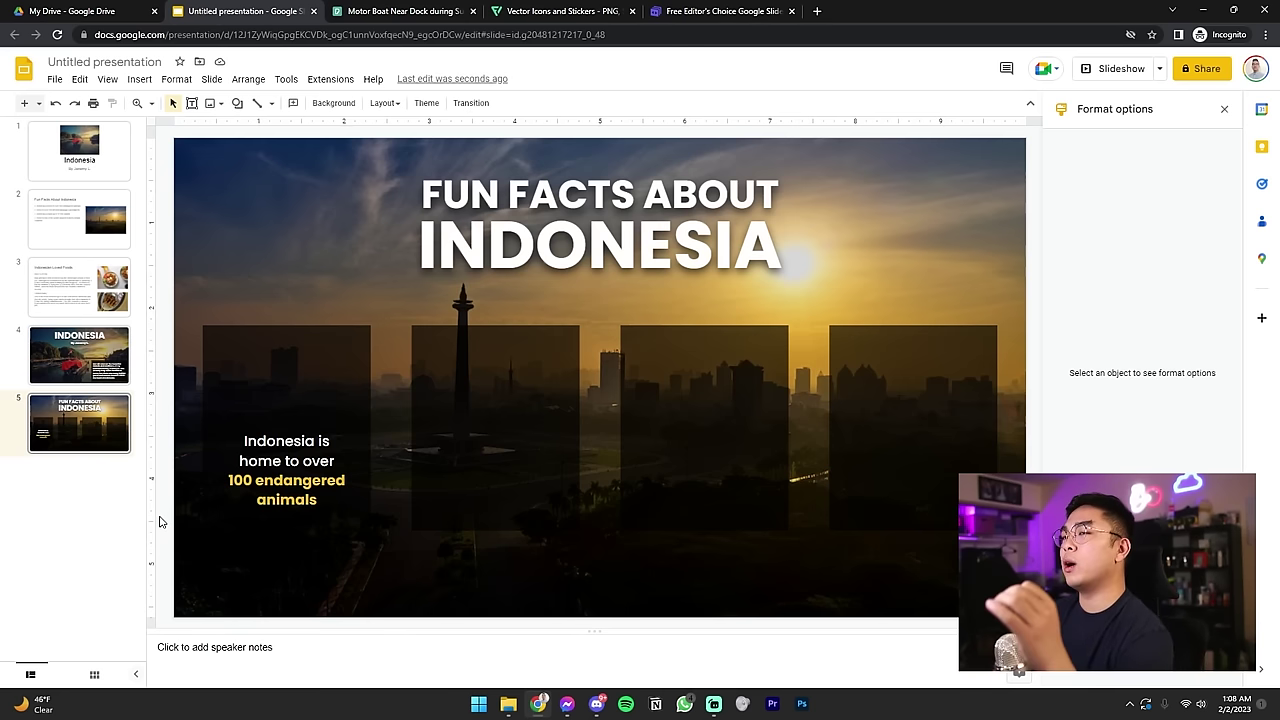
Step: Switch to Flaticon, search the icons for "animal", and copy the image of the black outlined paw icon
left_click(594, 8)
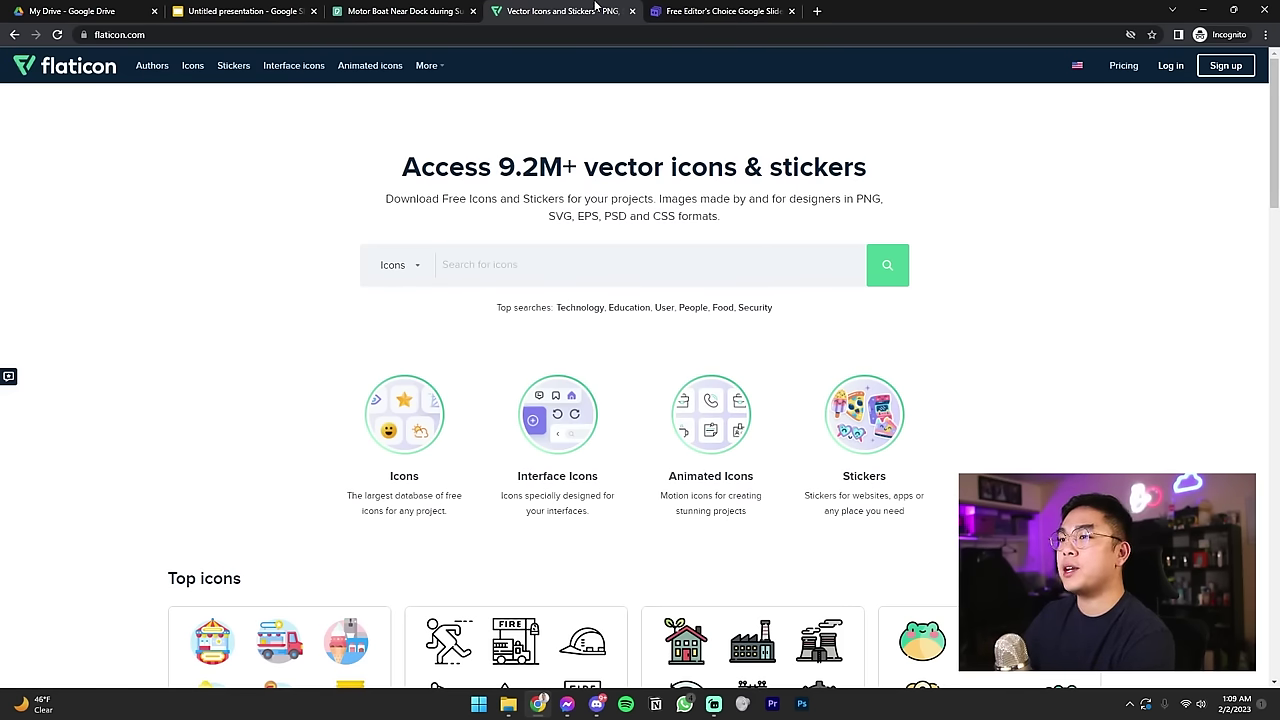
left_click(565, 267)
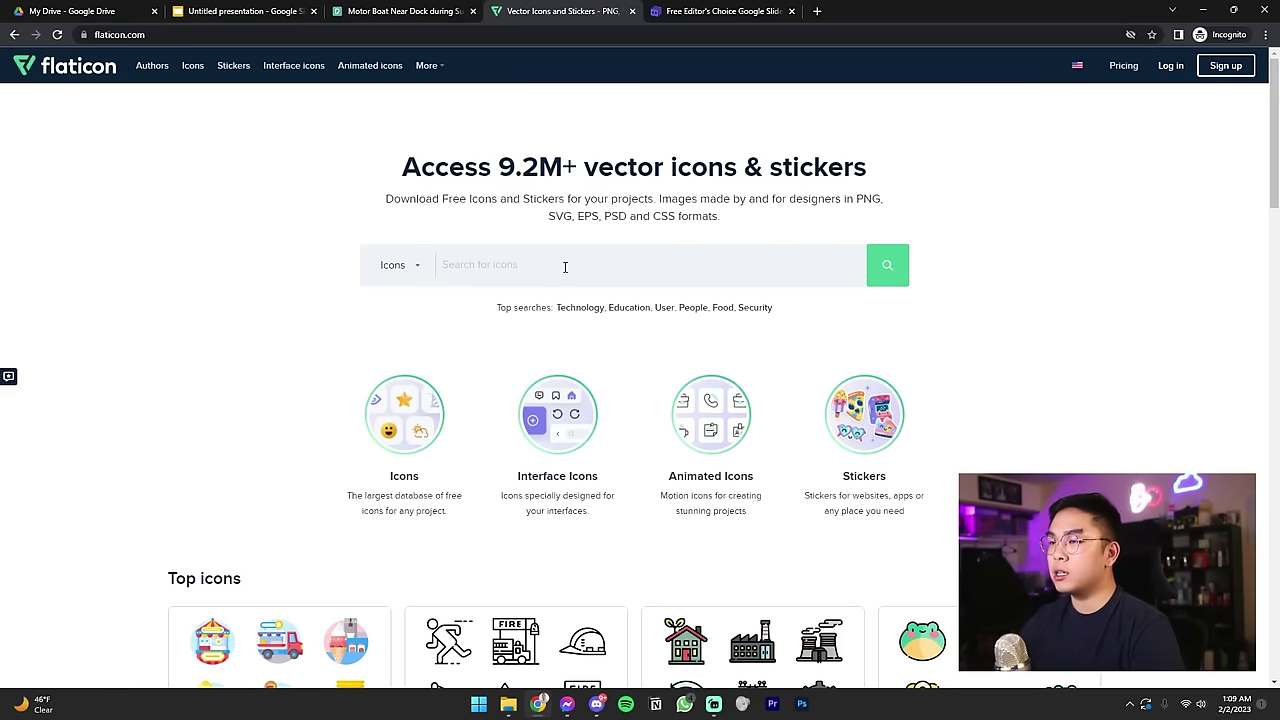
type("animal")
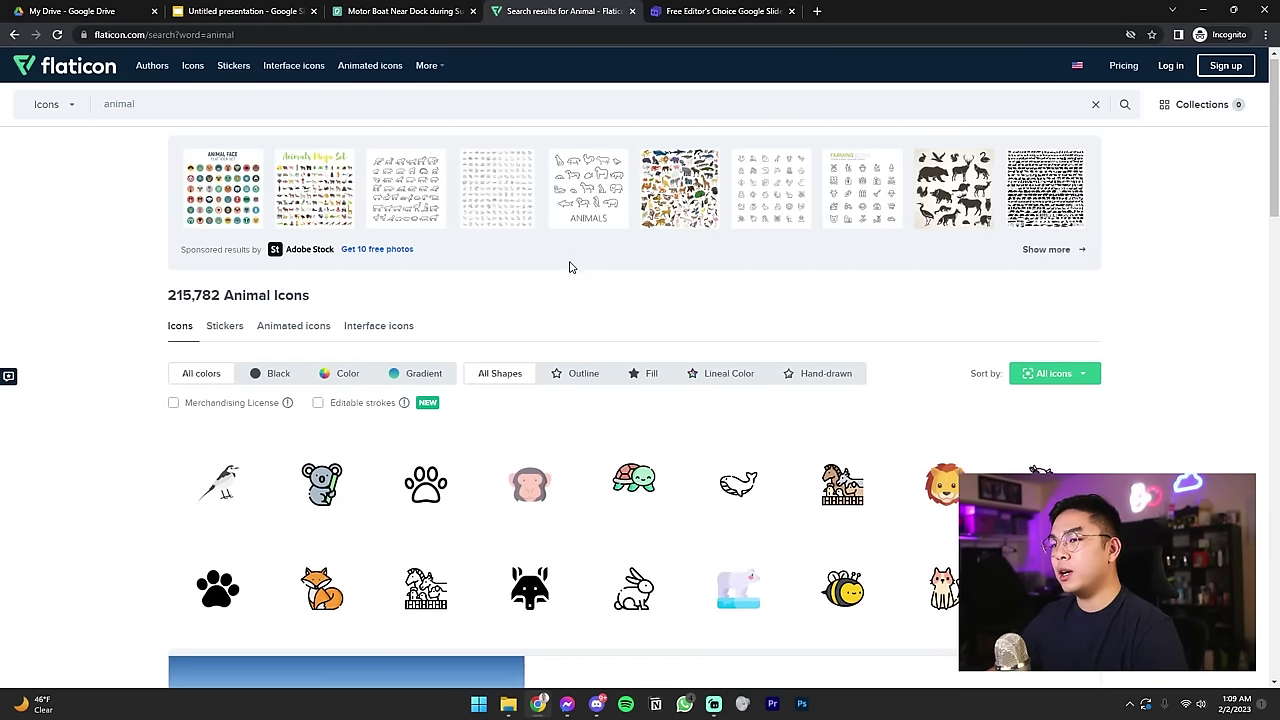
scroll(560, 270, "down", 1)
left_click(429, 442)
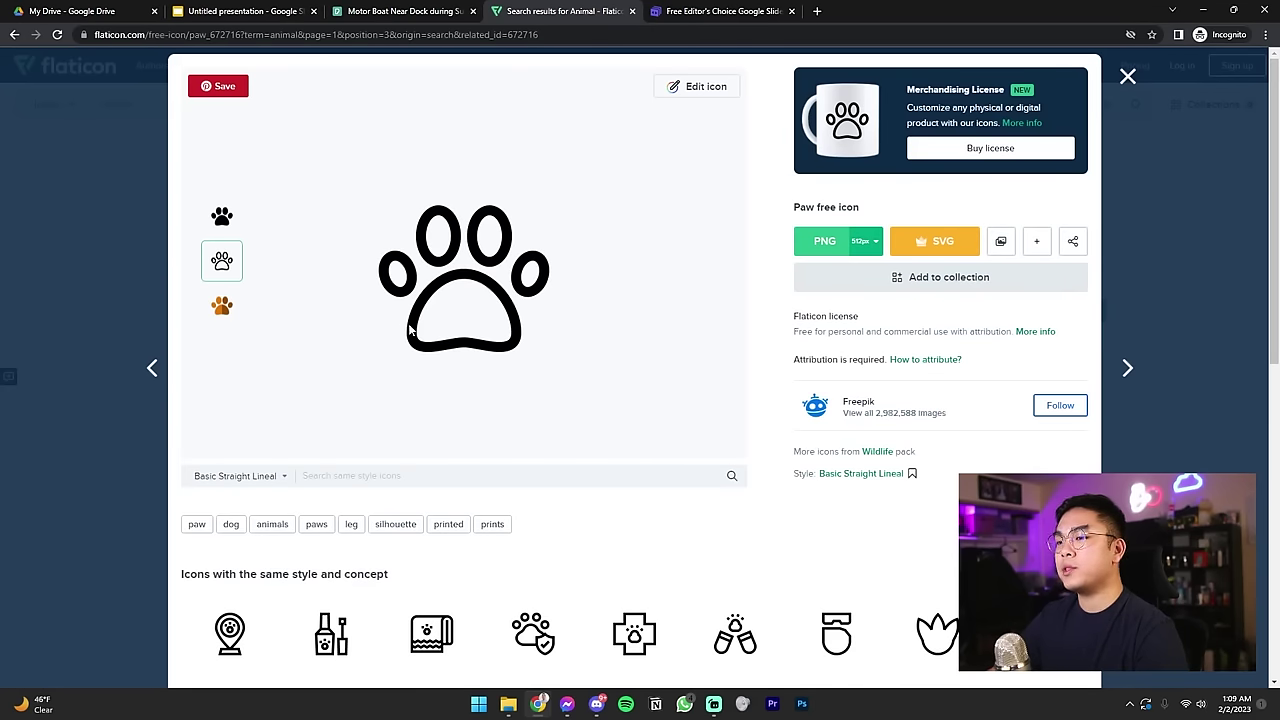
right_click(464, 268)
left_click(505, 313)
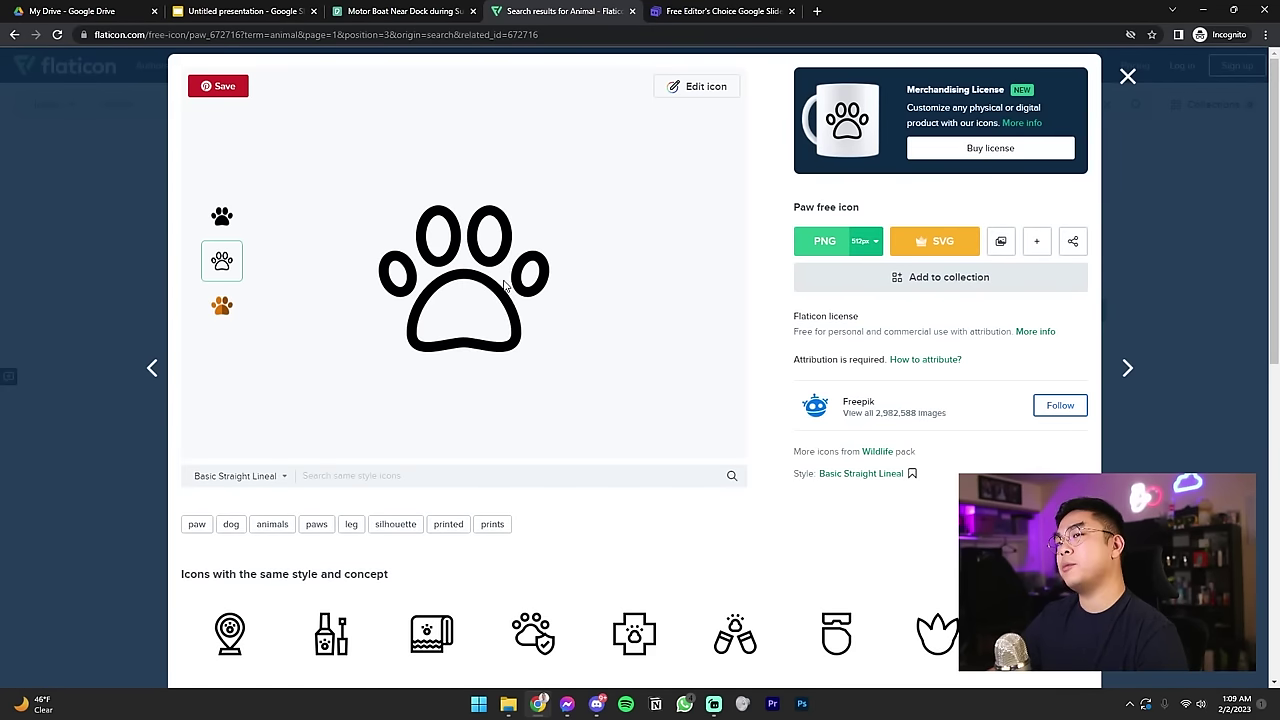
double_click(835, 332)
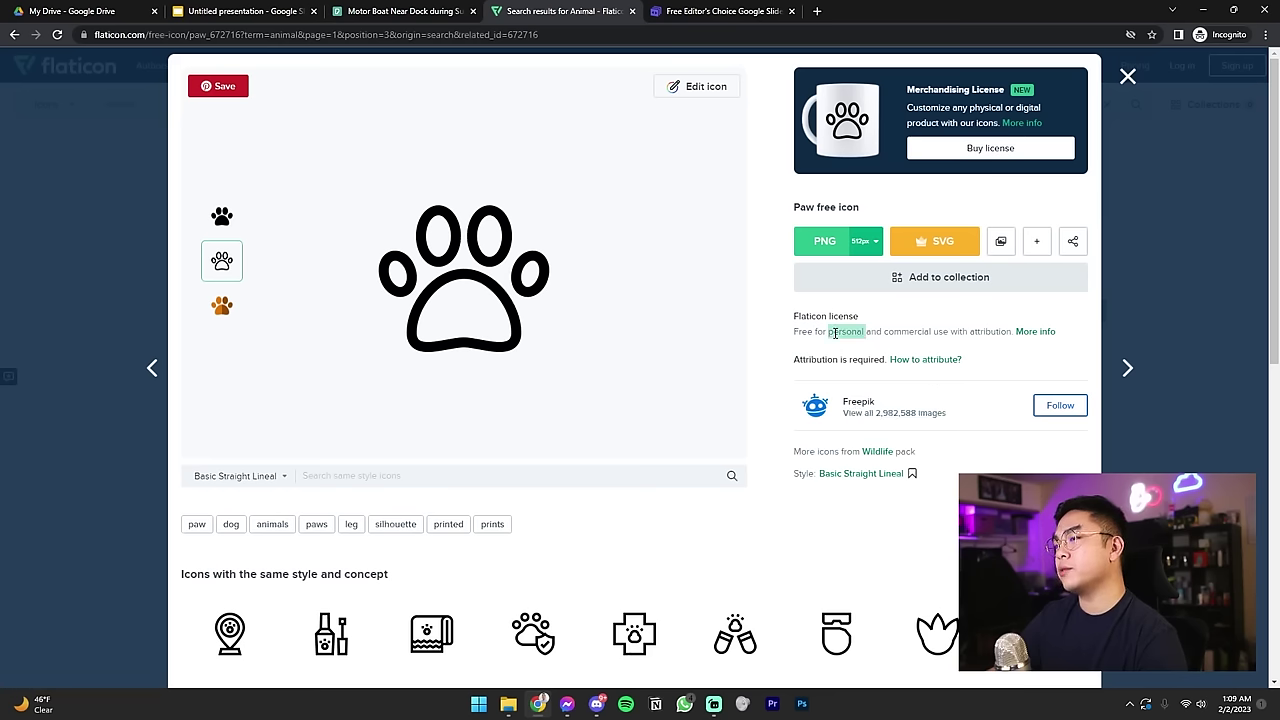
Step: Switch back to the presentation and paste the paw icon, scaled down and centered above the fact text in the first dark box
left_click(400, 11)
left_click(258, 11)
key("ctrl+v")
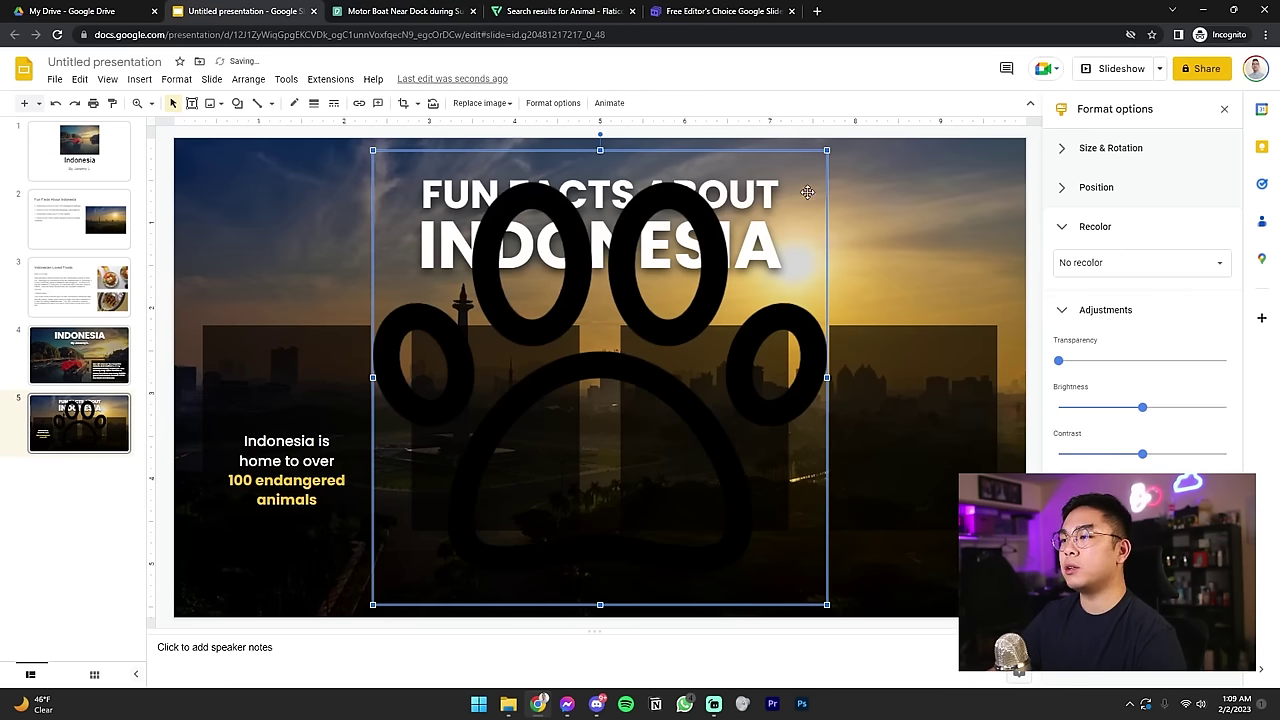
left_click_drag(827, 149, 286, 372)
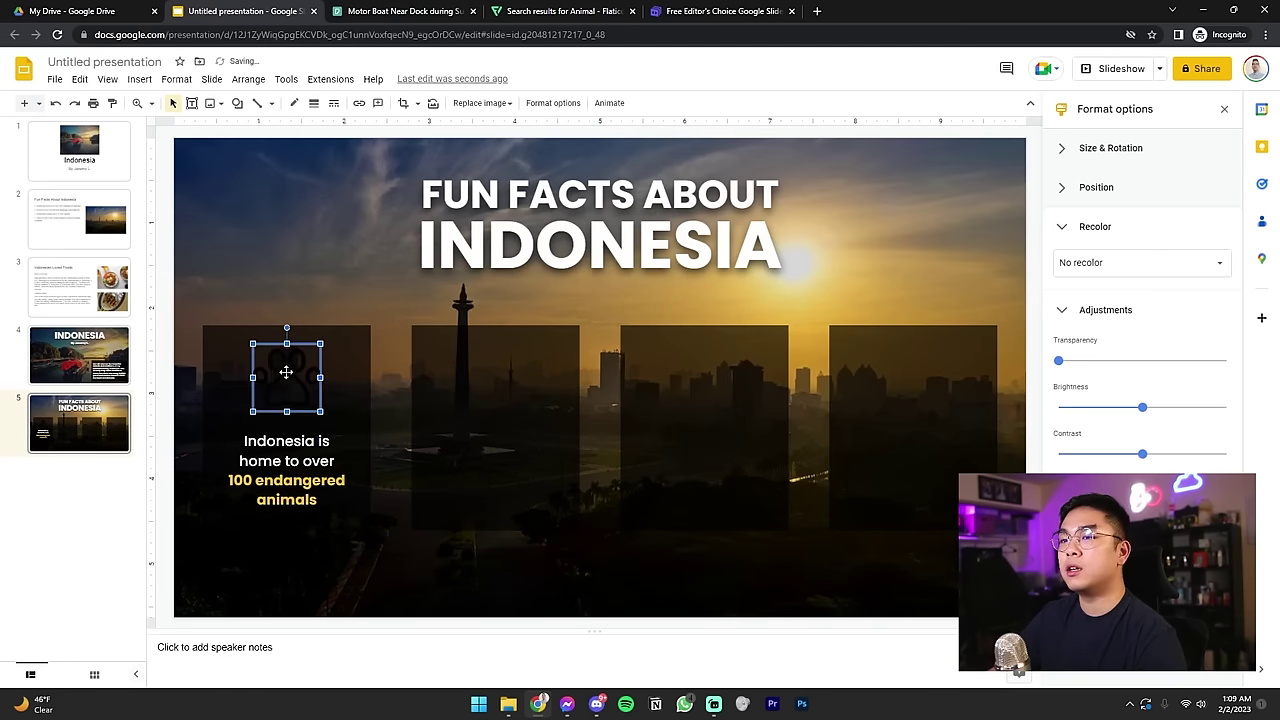
Step: Nudge the first fact's text slightly up and recolor the paw icon above it with the Negative option
key("Tab")
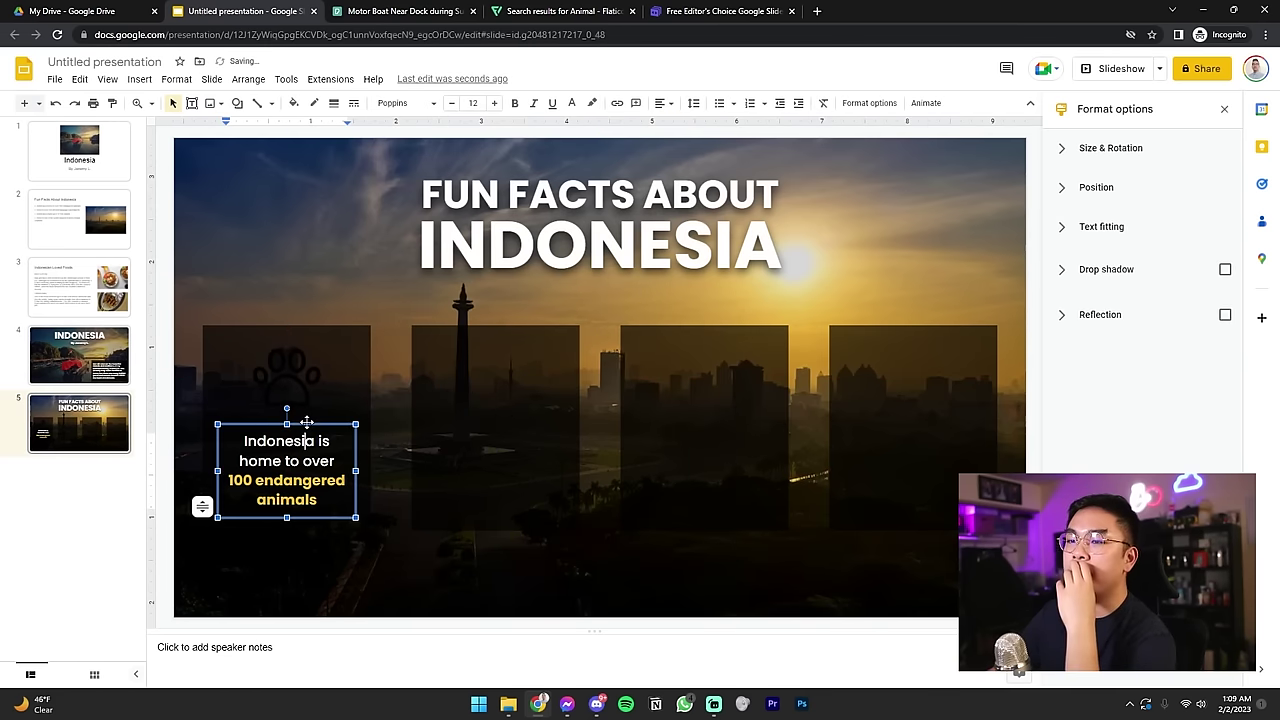
key("Up")
left_click(308, 373)
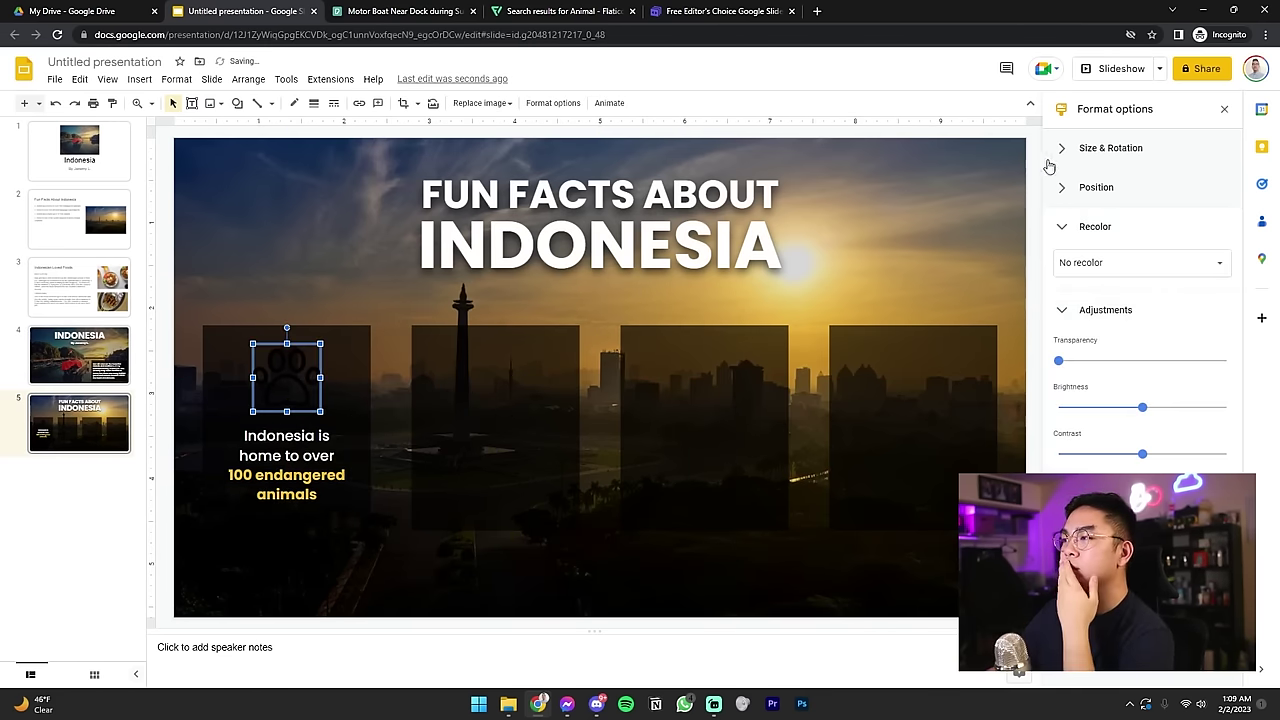
left_click(1082, 260)
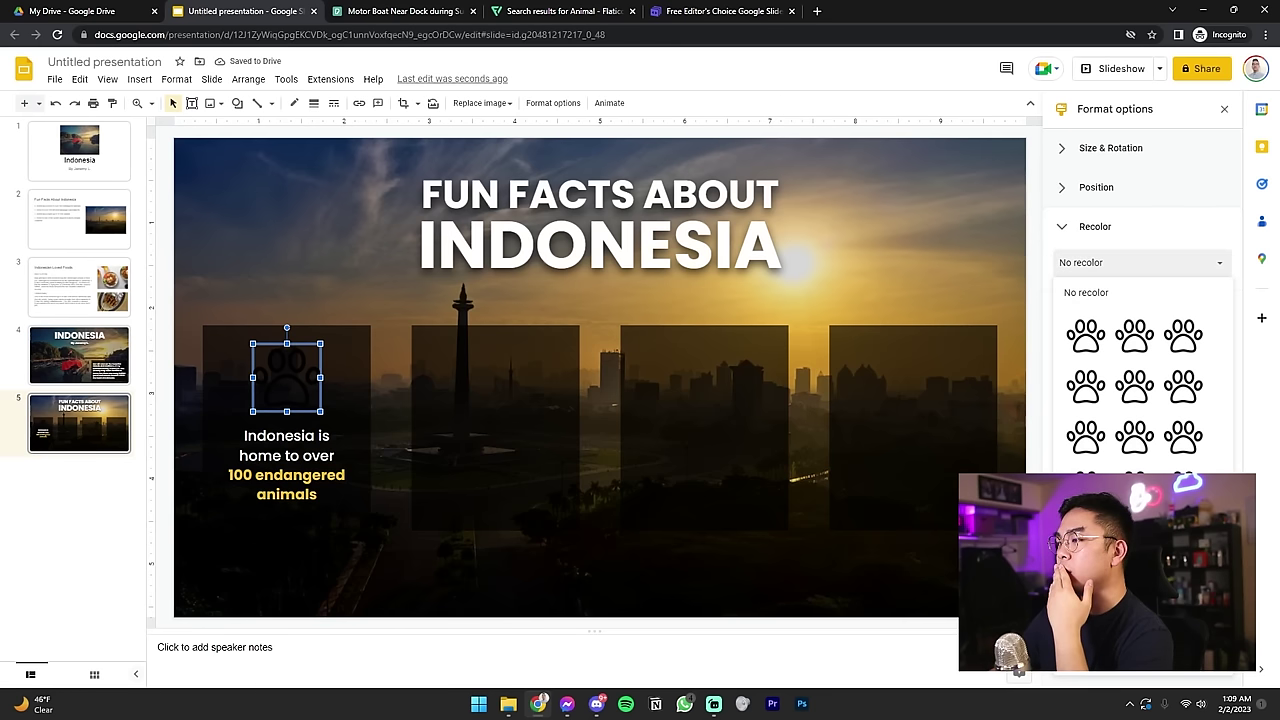
left_click(1089, 331)
left_click(1145, 262)
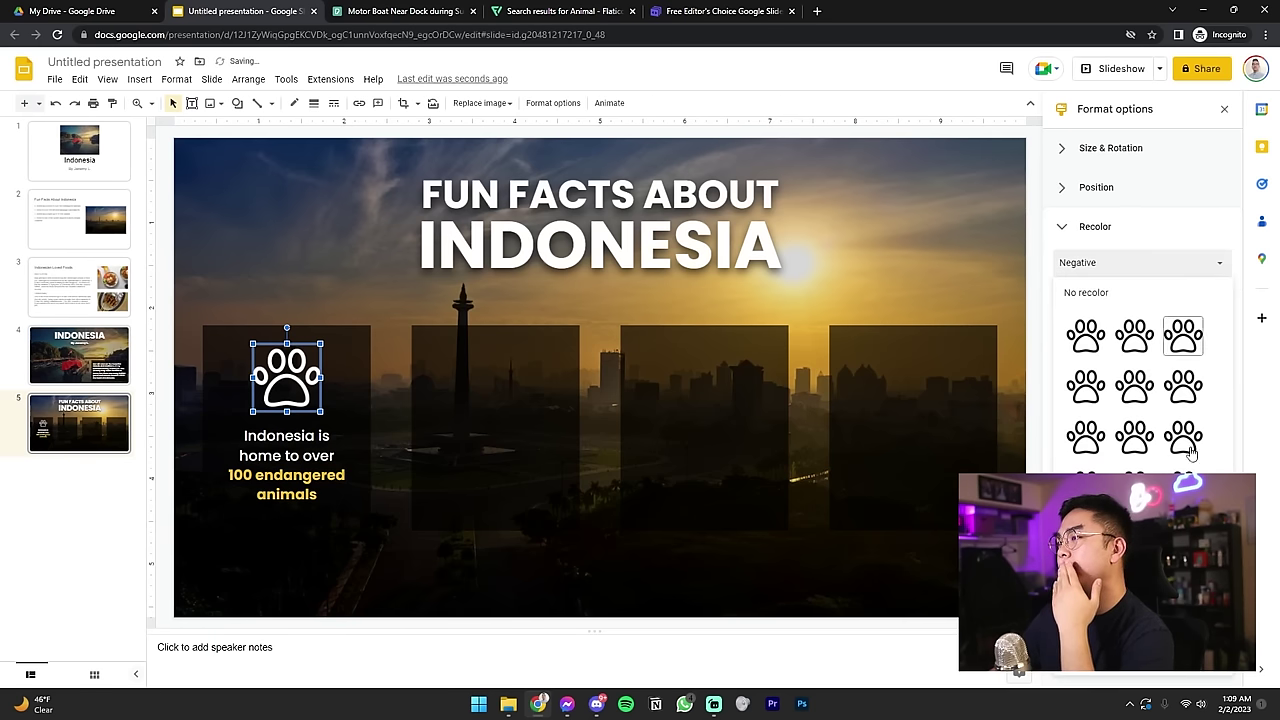
key("Escape")
left_click(176, 409)
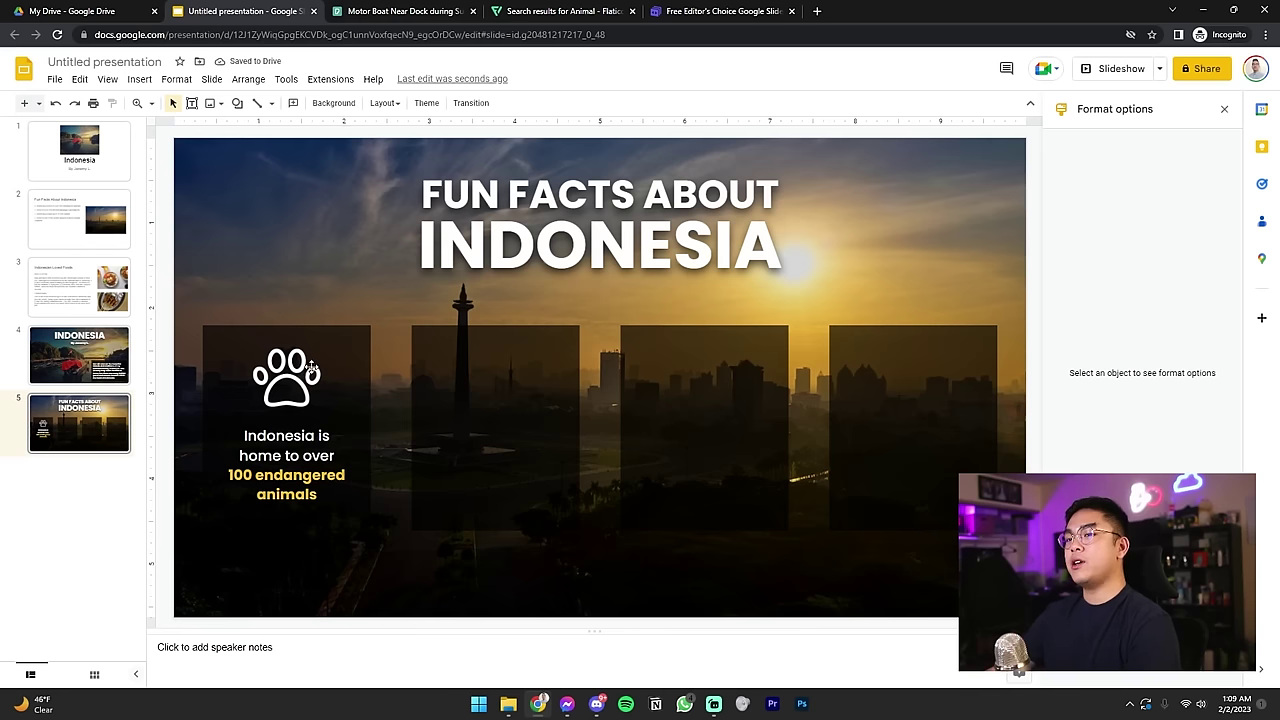
left_click(308, 424)
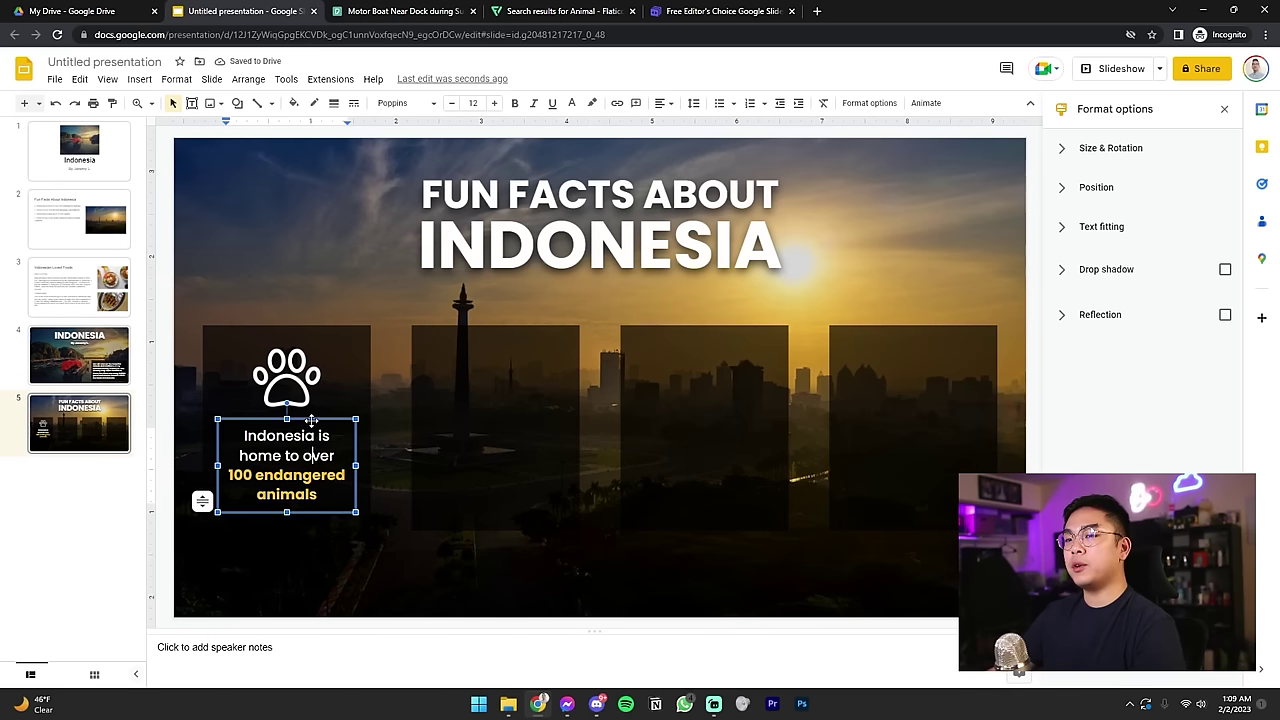
left_click(216, 427)
left_click(337, 361)
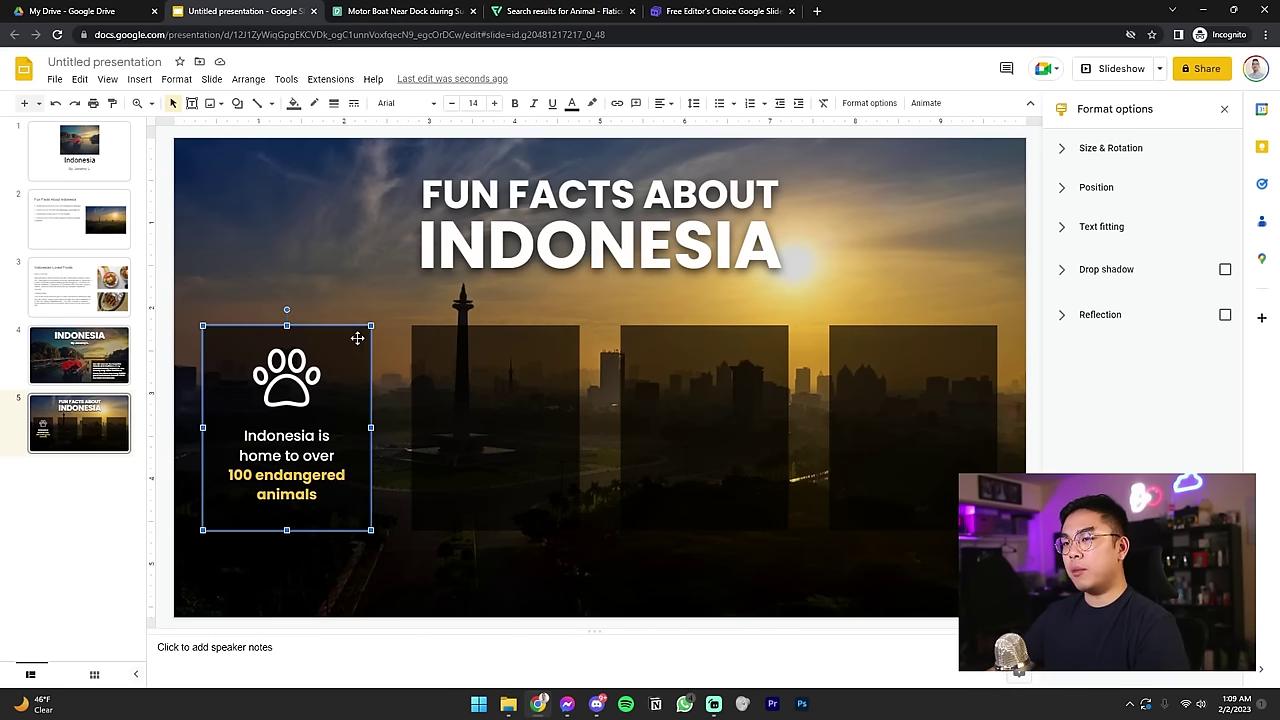
left_click(306, 367)
left_click(310, 469)
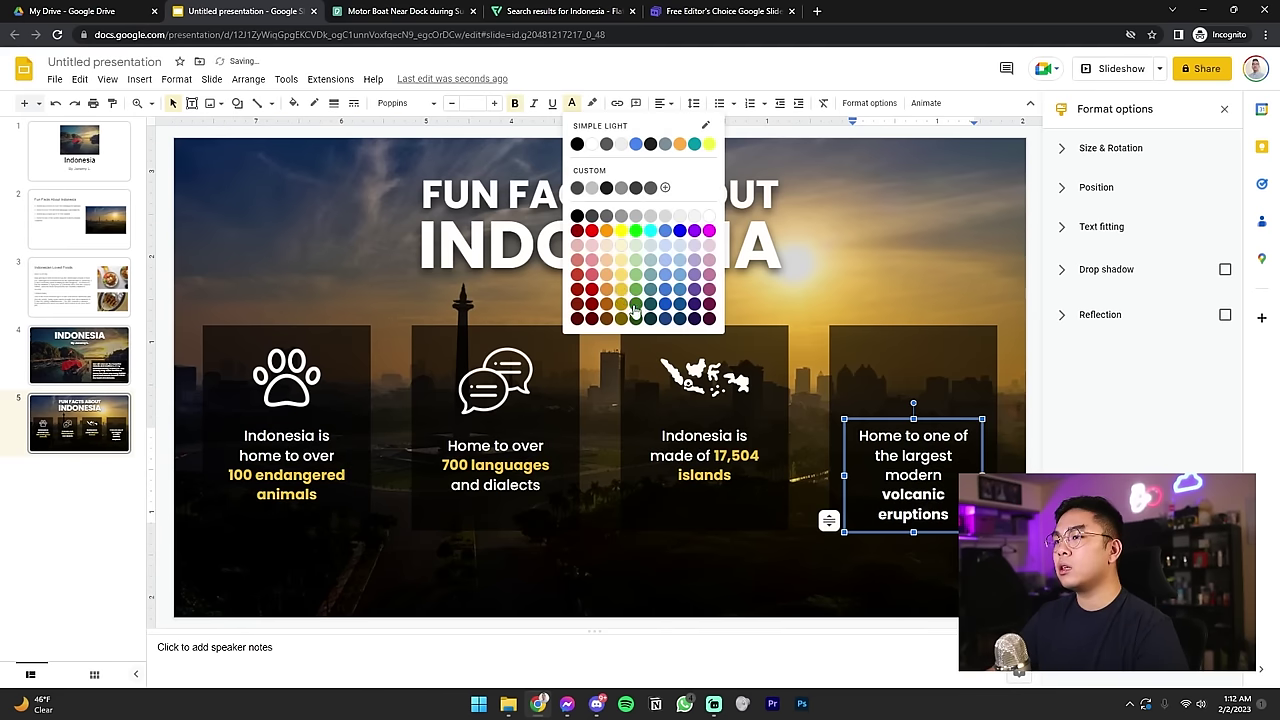
Step: Color the words "volcanic eruptions" yellow in the fourth fact
left_click(624, 297)
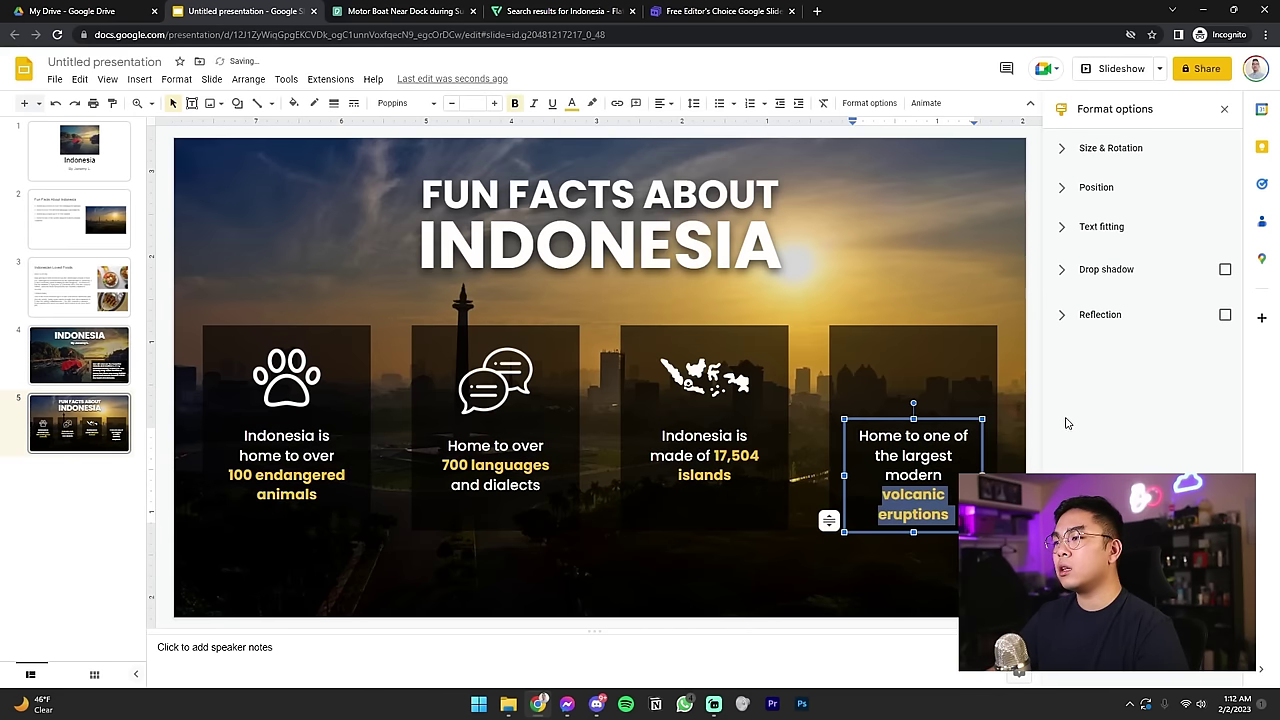
left_click(897, 427)
left_click(1004, 265)
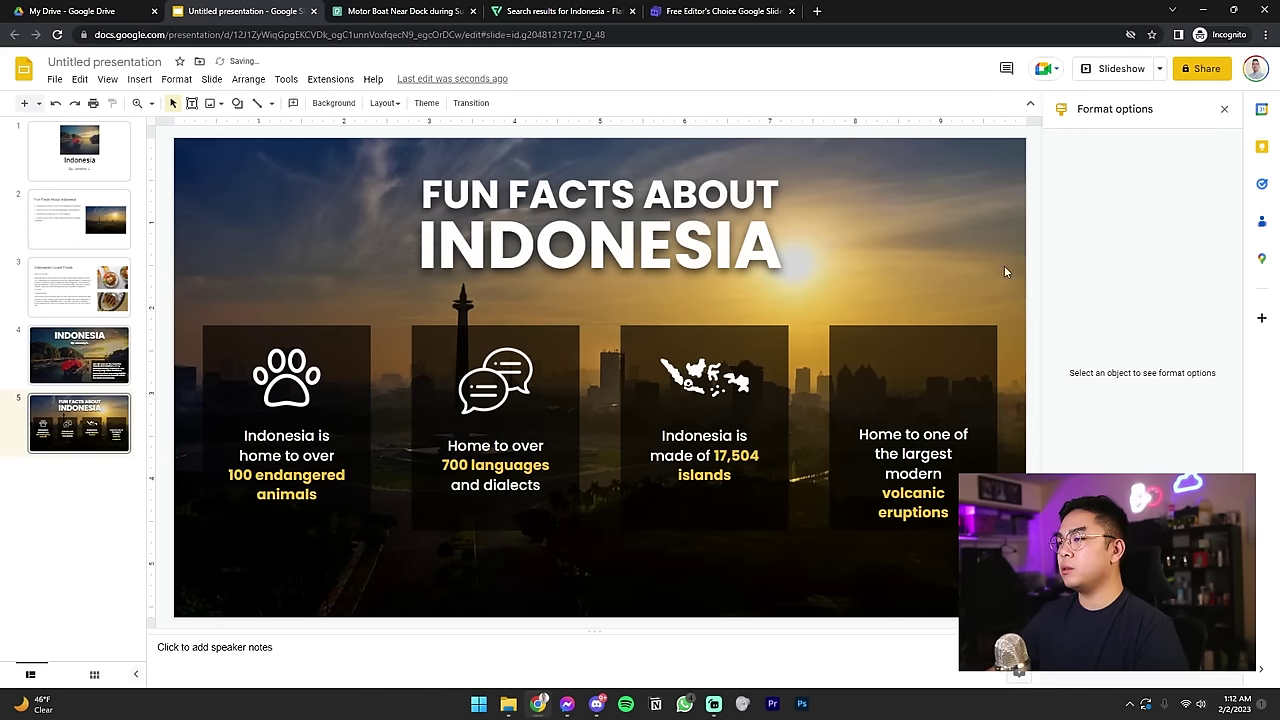
Step: Widen the fourth fact's text box slightly so it wraps onto four lines, and center it within the fourth dark box
left_click(933, 472)
left_click_drag(935, 420, 935, 414)
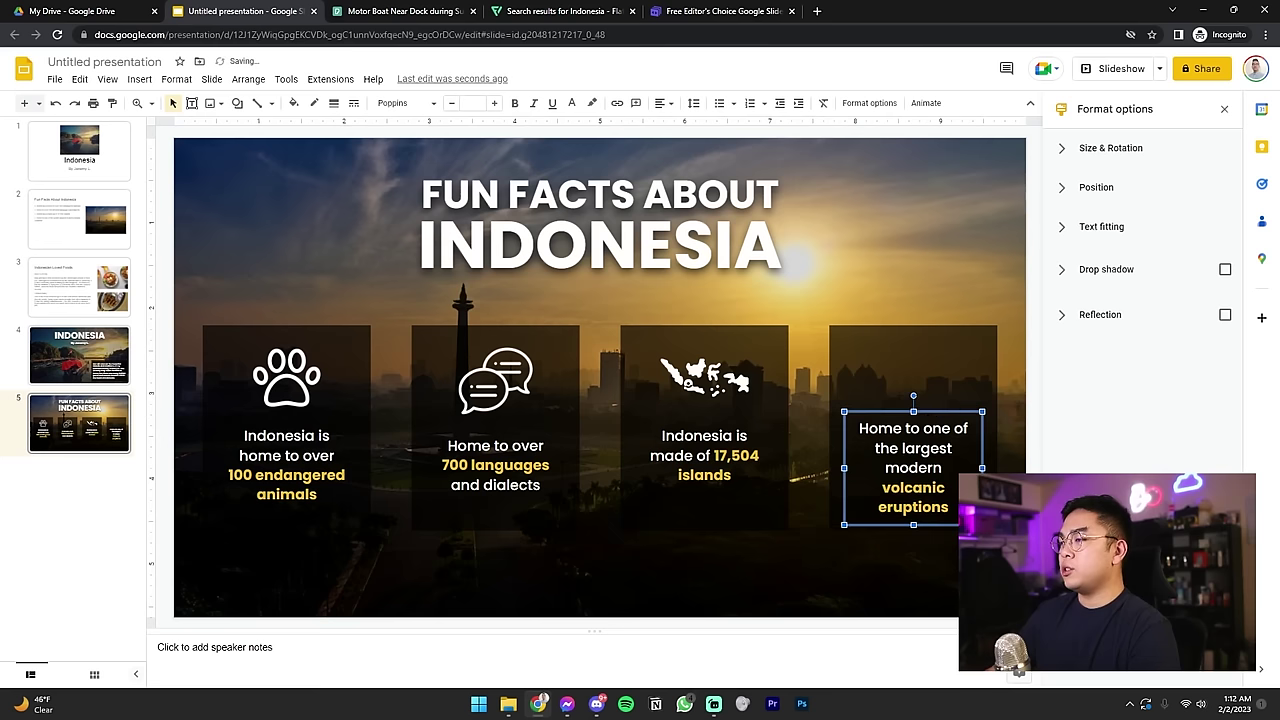
left_click_drag(845, 468, 836, 468)
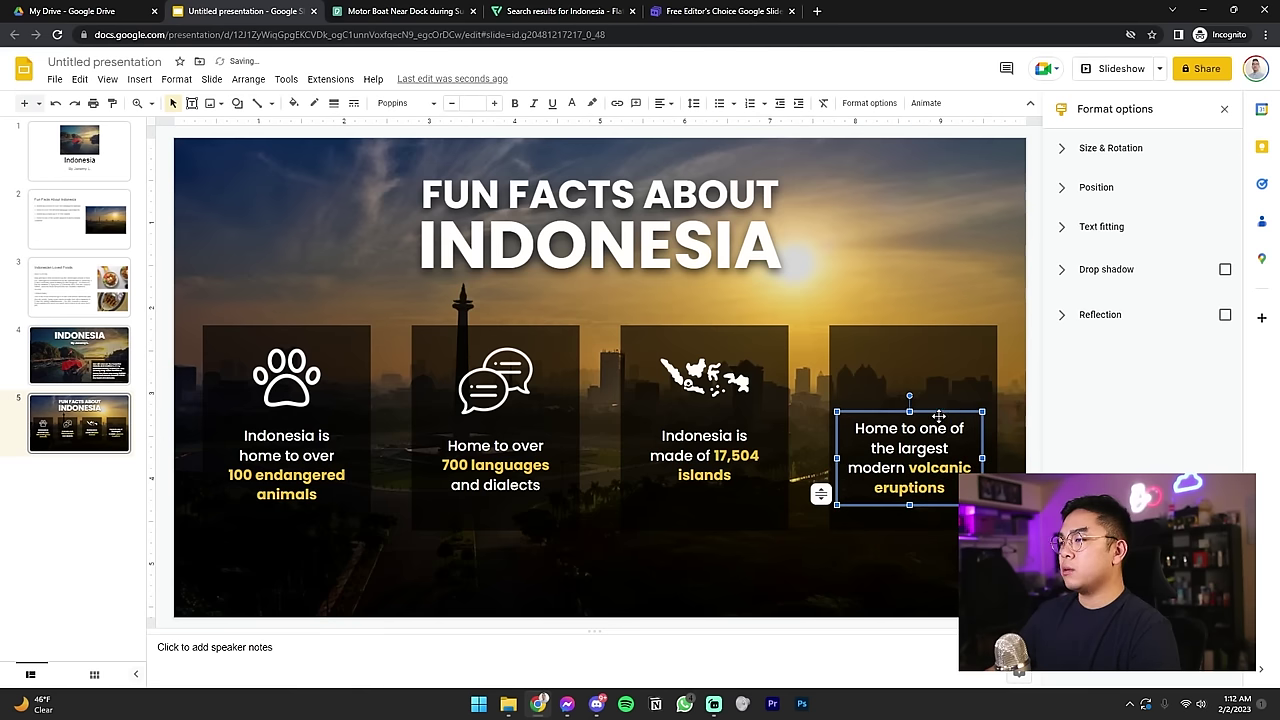
left_click_drag(938, 416, 942, 429)
left_click(928, 263)
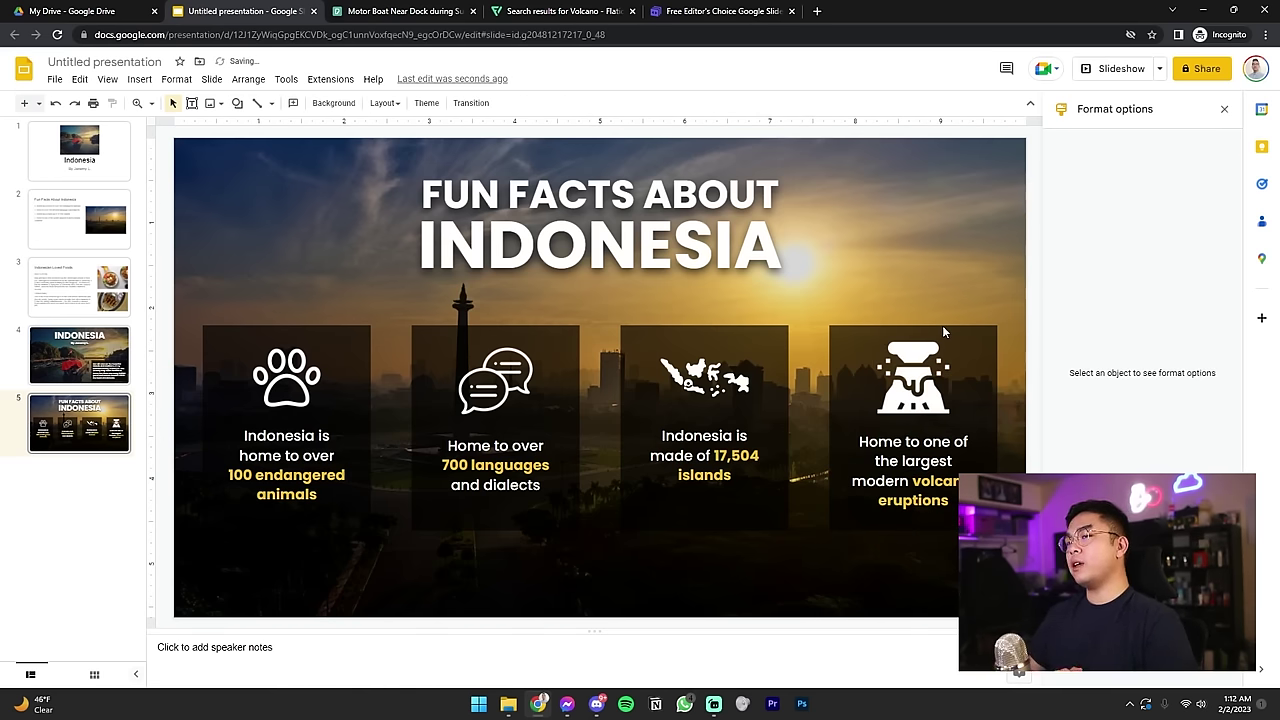
Step: Scale the white volcano icon above the fourth fact down slightly
left_click(900, 364)
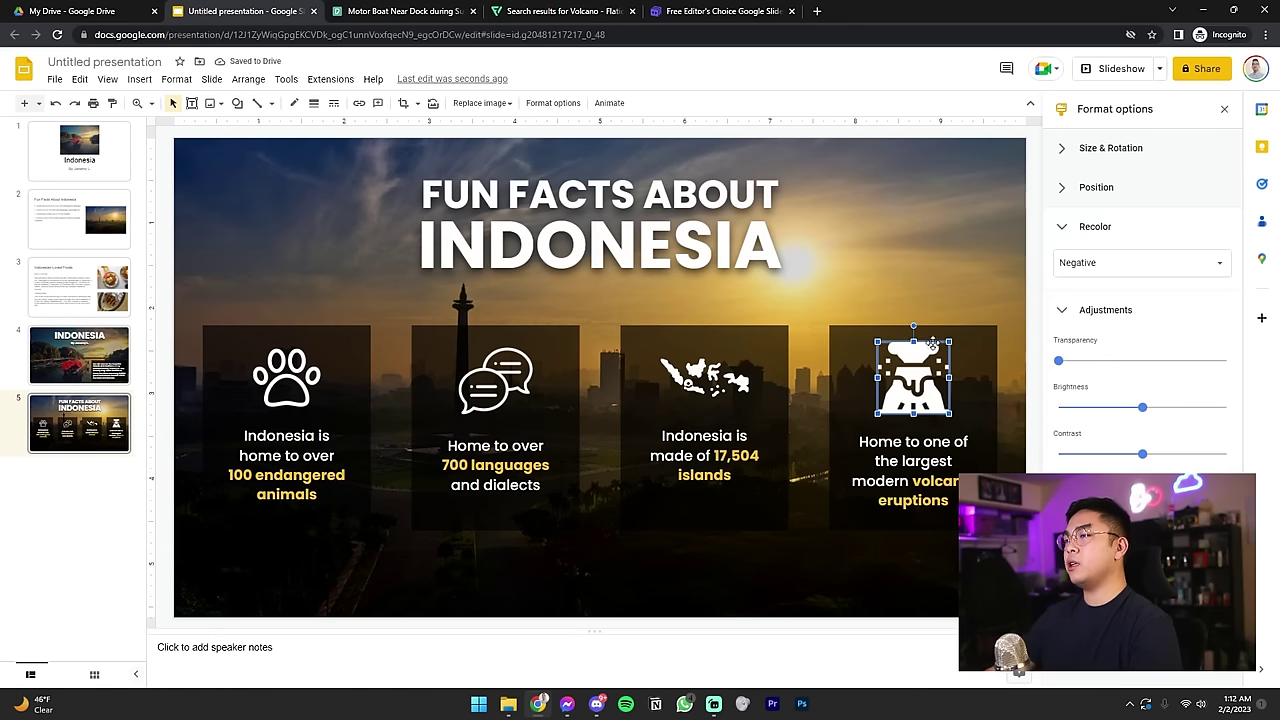
left_click_drag(950, 346, 947, 349)
left_click(1037, 373)
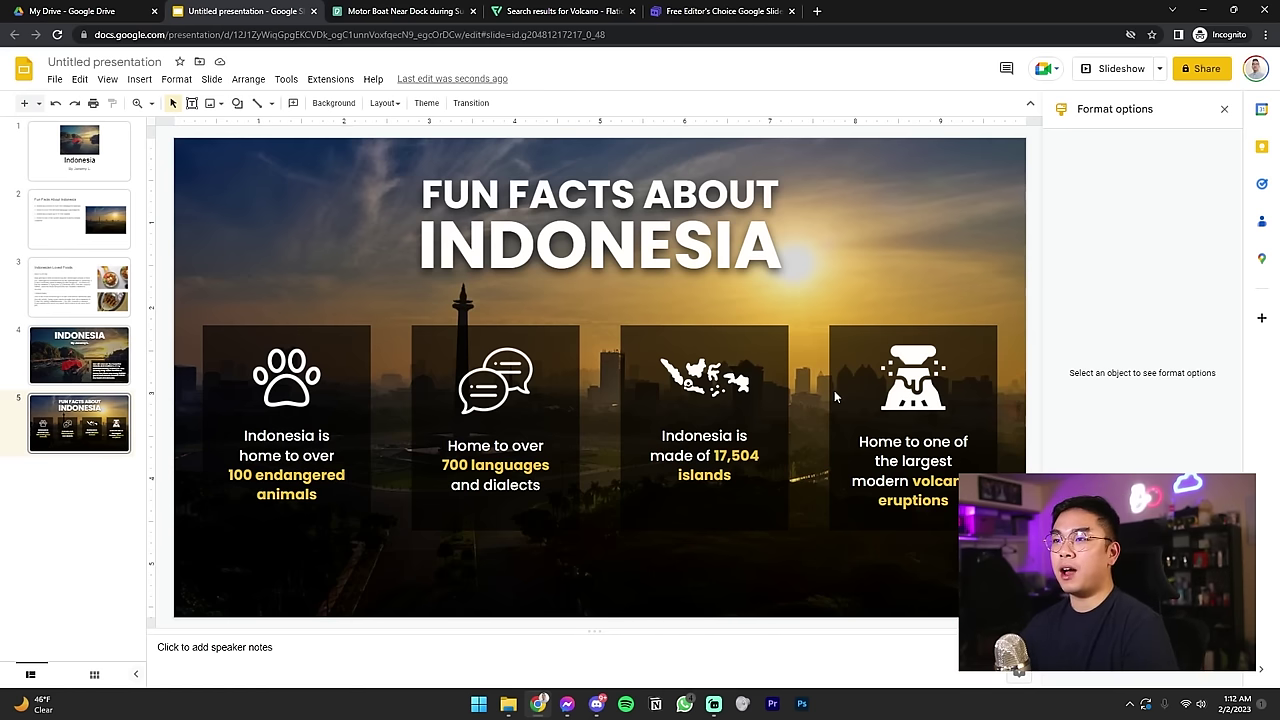
left_click(102, 362)
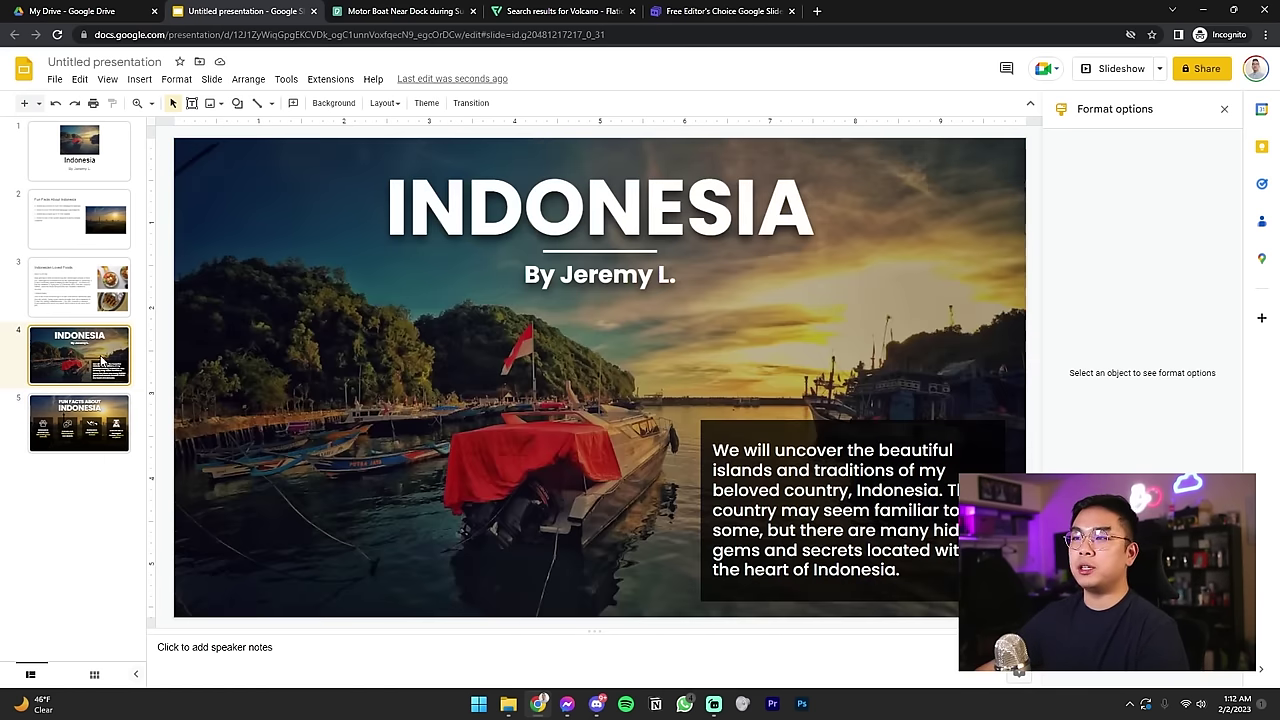
left_click(102, 407)
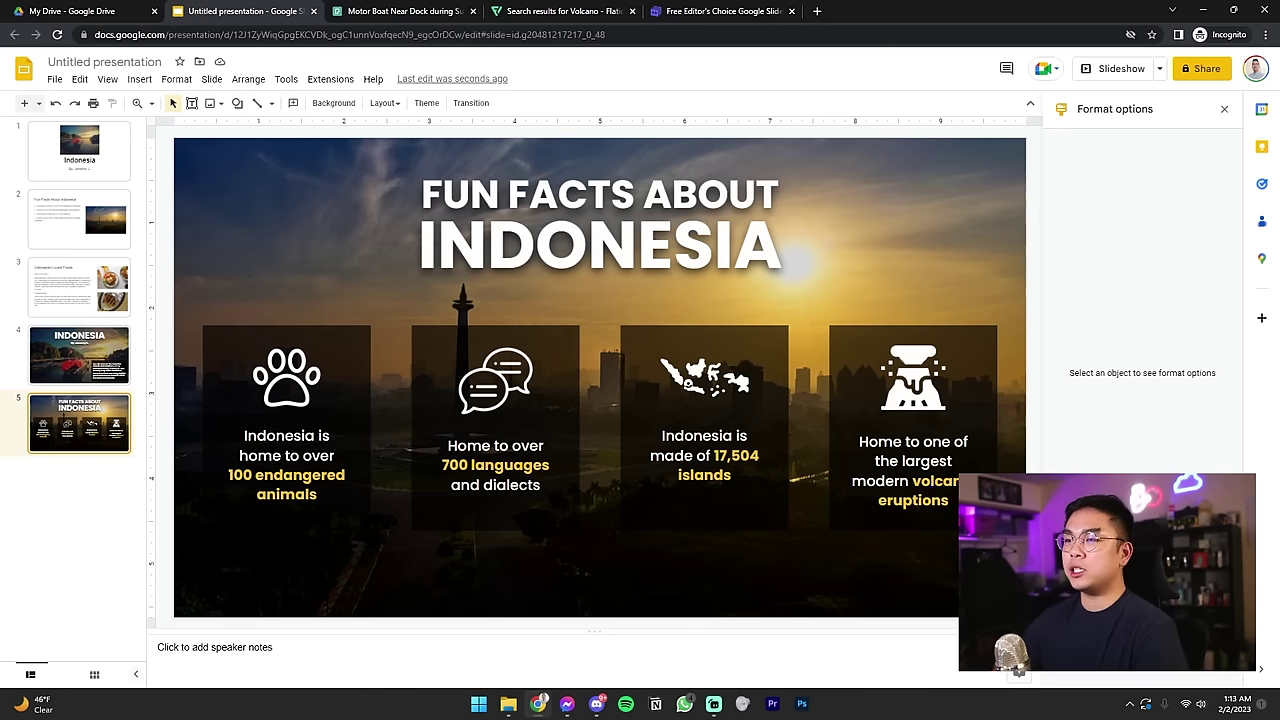
left_click(110, 376)
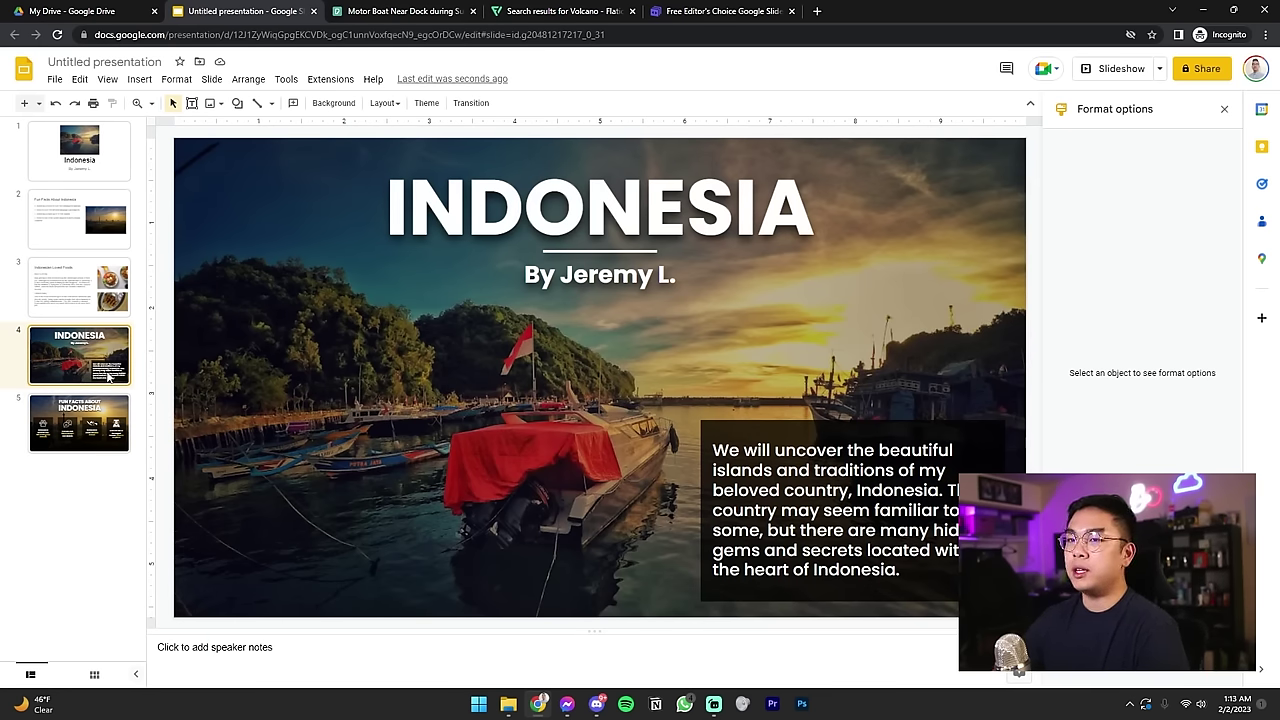
Step: Add a blank slide at the end of the deck and open the original Indonesian Loved Foods slide
left_click(66, 293)
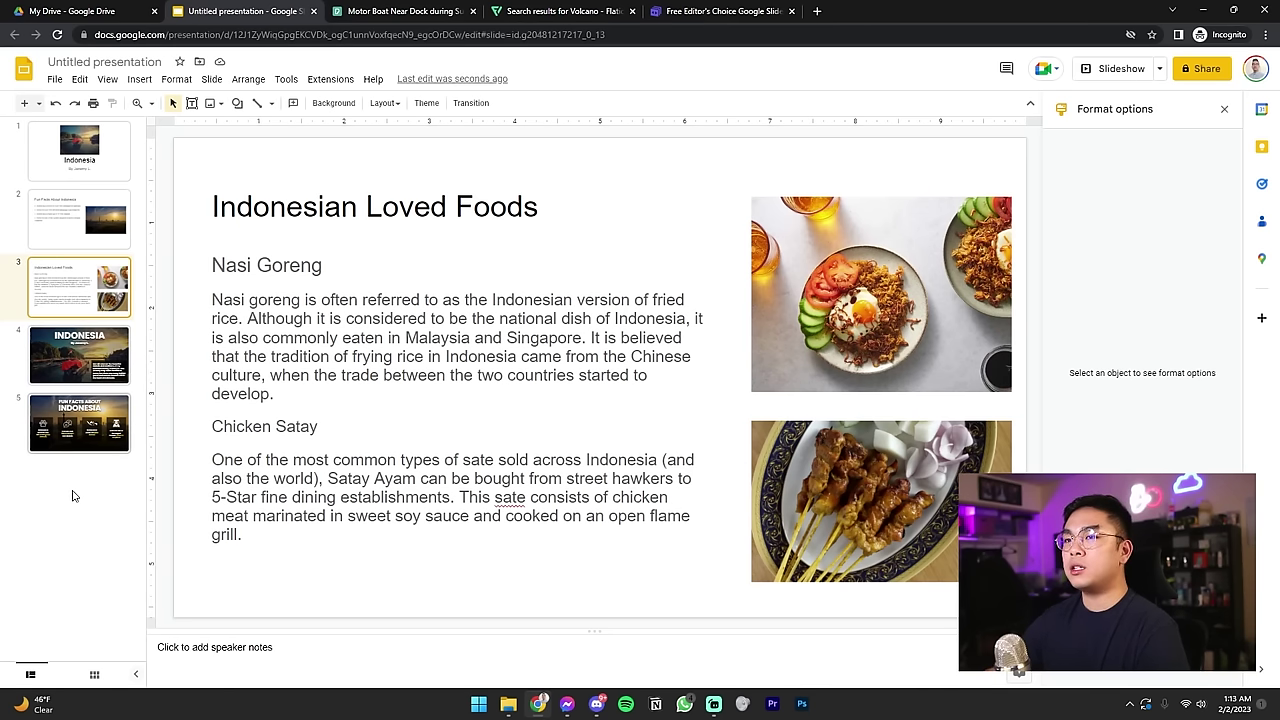
left_click(72, 495)
left_click(57, 288)
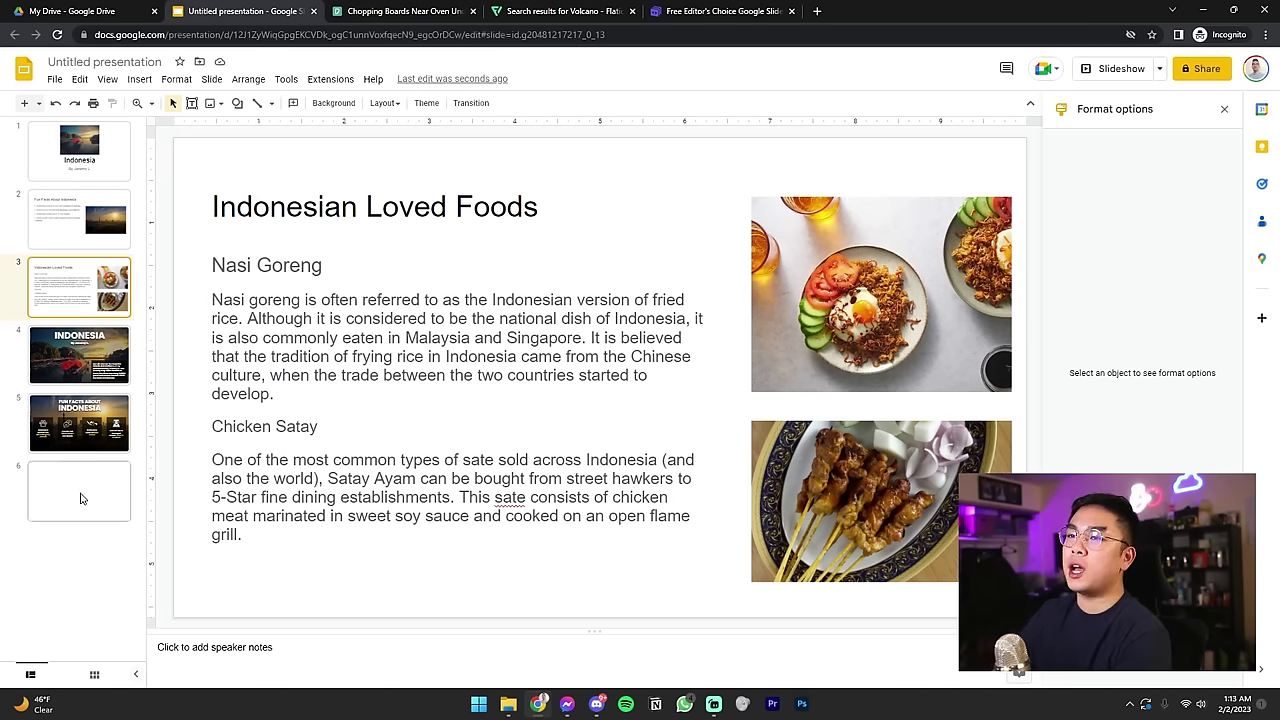
left_click(517, 8)
left_click(68, 178)
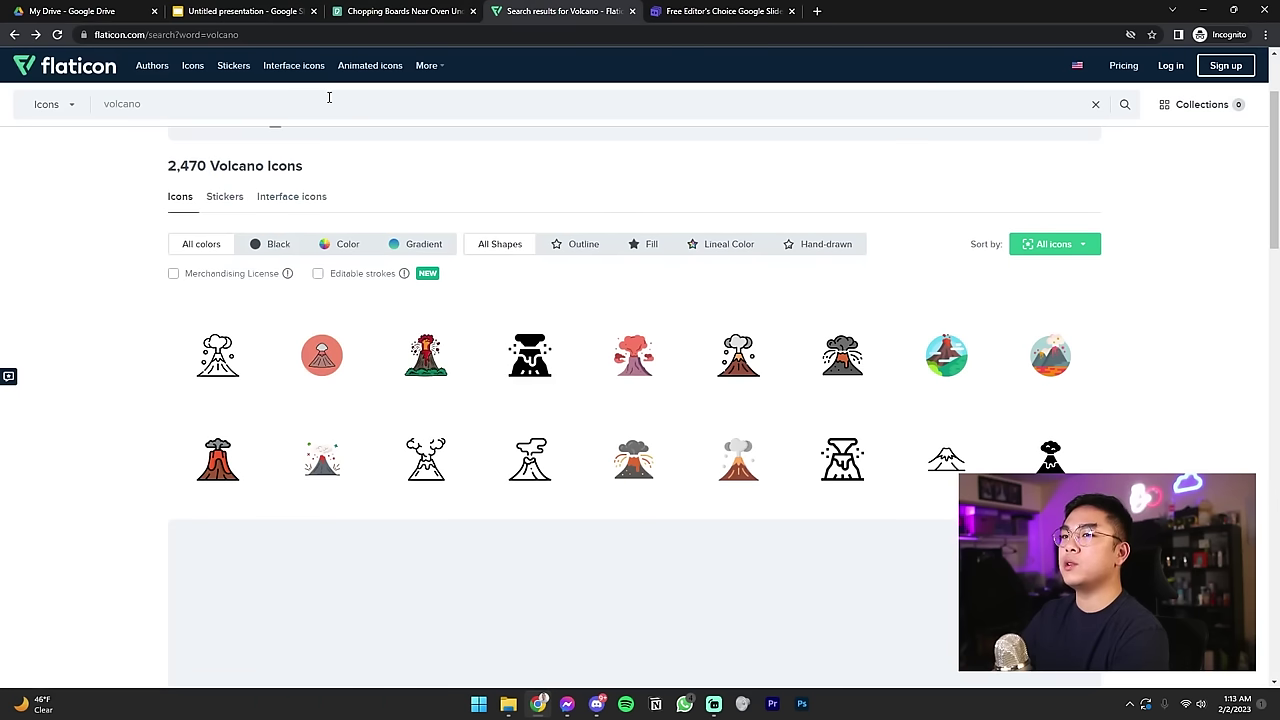
left_click(329, 97)
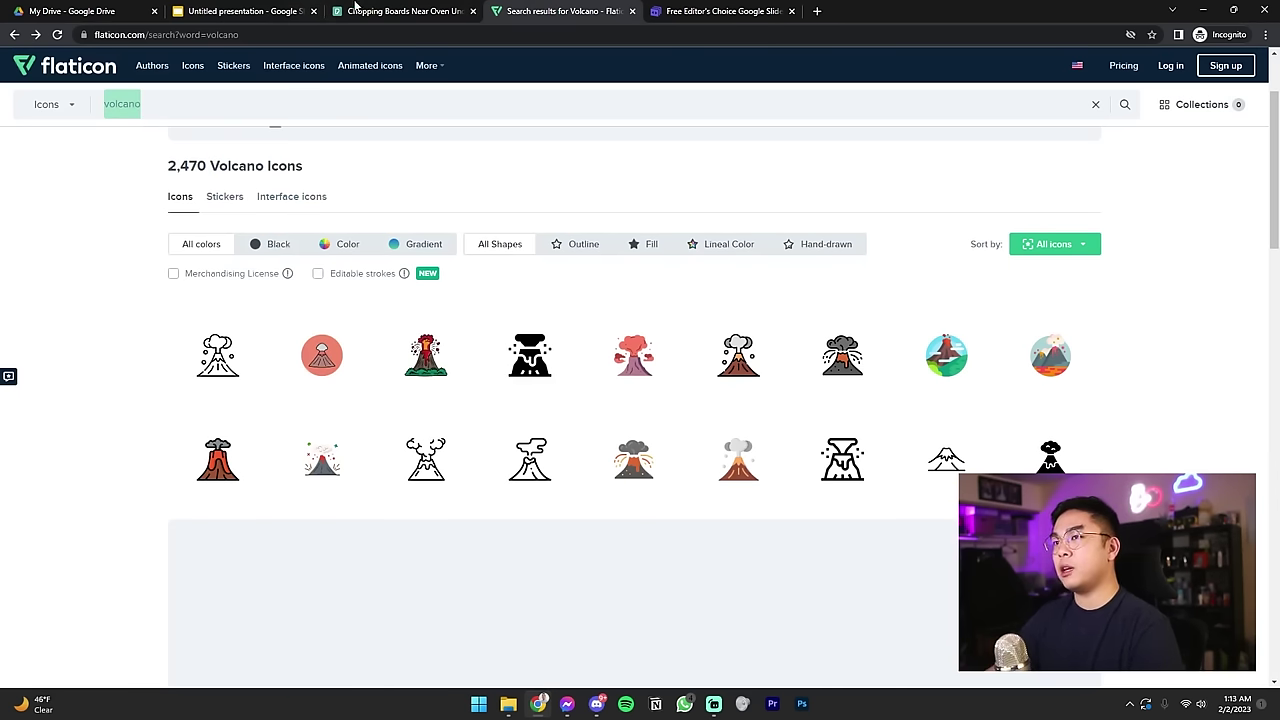
Step: Switch to Pexels, search the photos for "street vendor", and copy the image of the man with the red food stand in a park
left_click(355, 8)
left_click(59, 88)
double_click(274, 80)
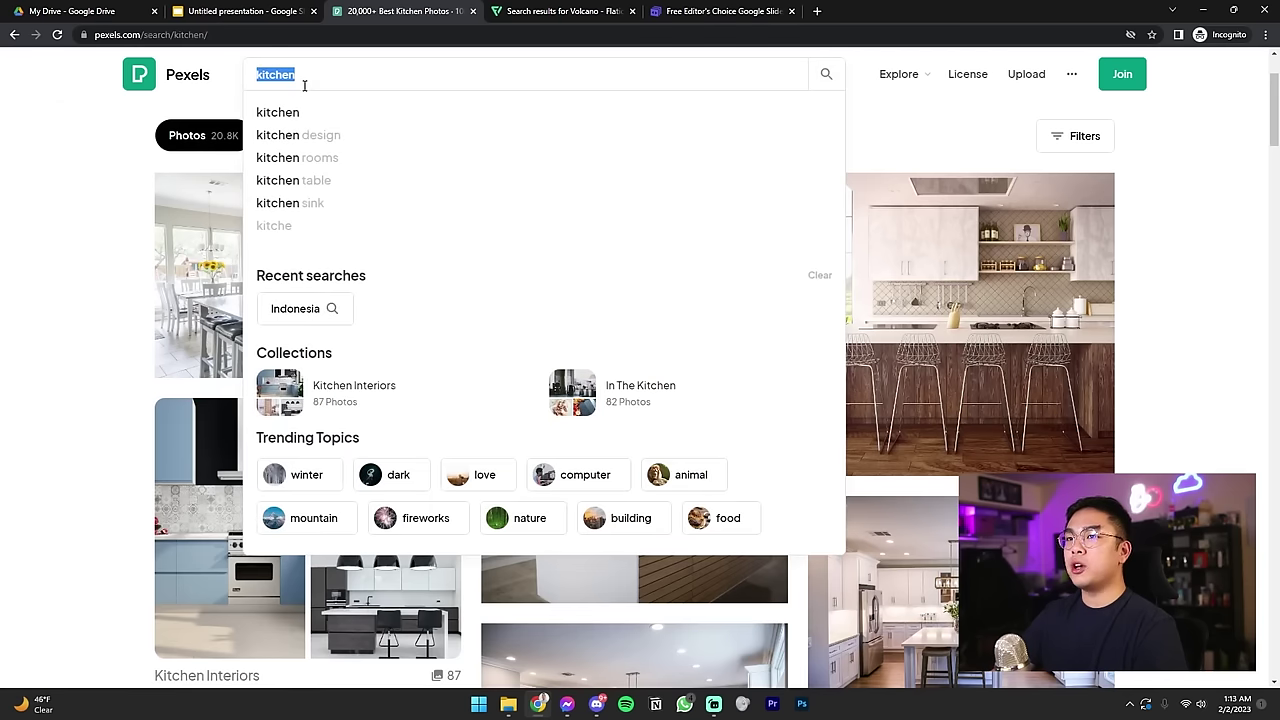
type("street vendor")
key("Return")
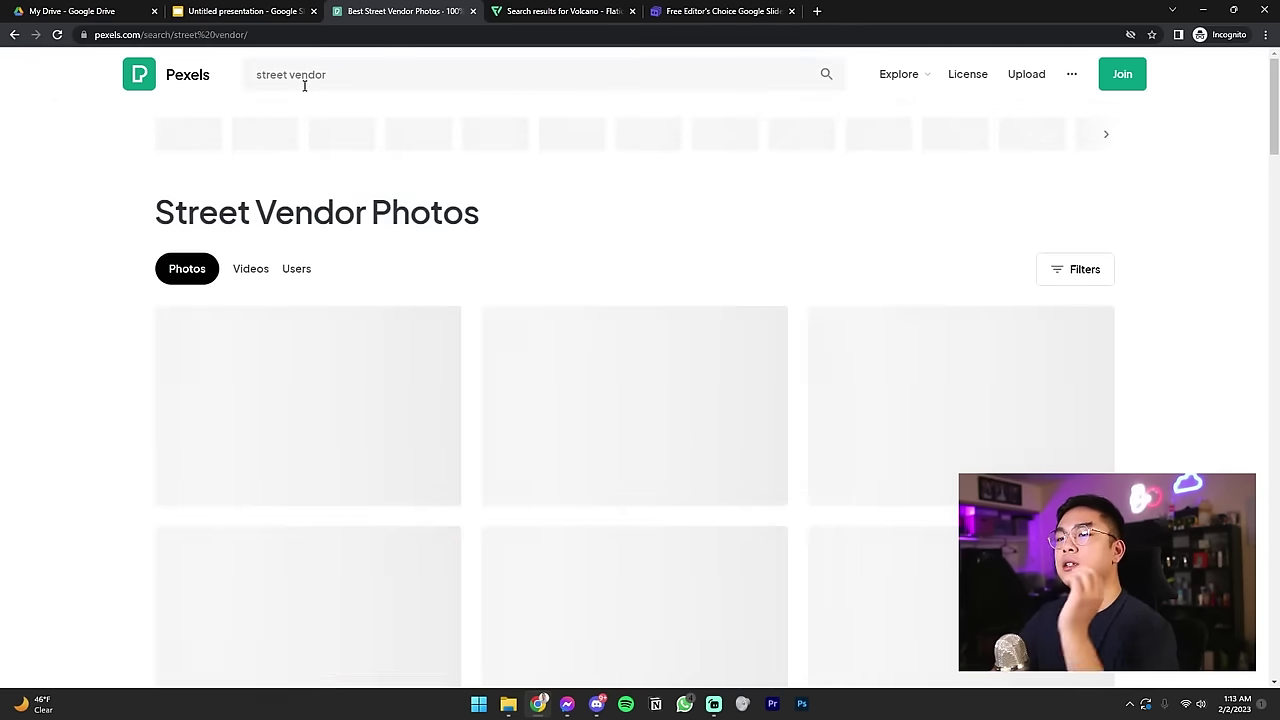
left_click(655, 325)
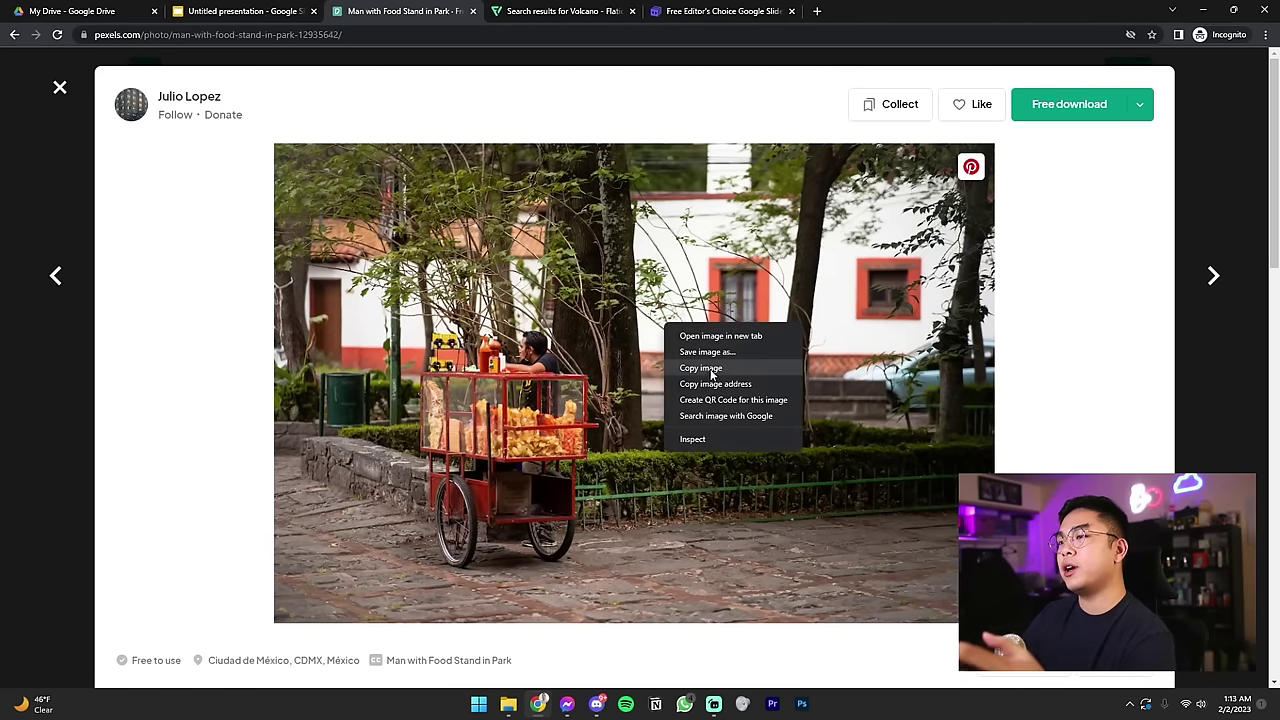
left_click(703, 366)
Step: Switch back to the presentation and paste the food stand photo onto the blank last slide, enlarged to span the slide's full width
left_click(200, 12)
left_click(61, 497)
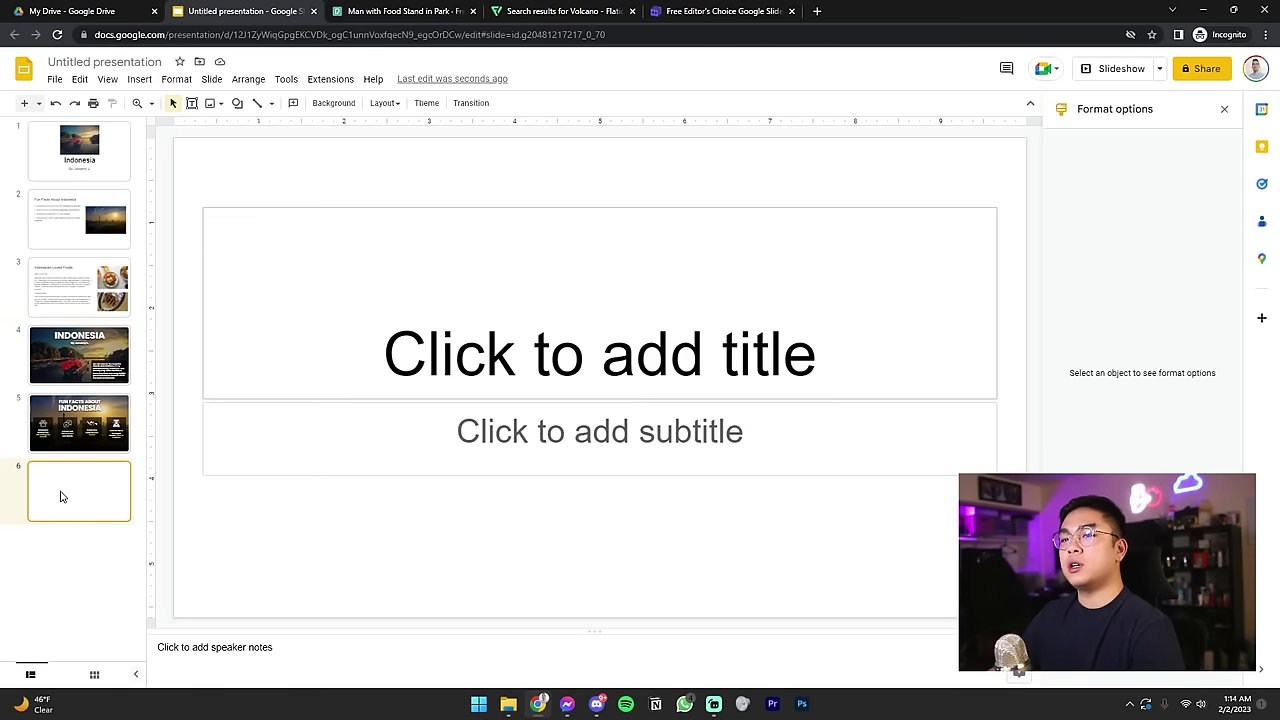
key("ctrl+v")
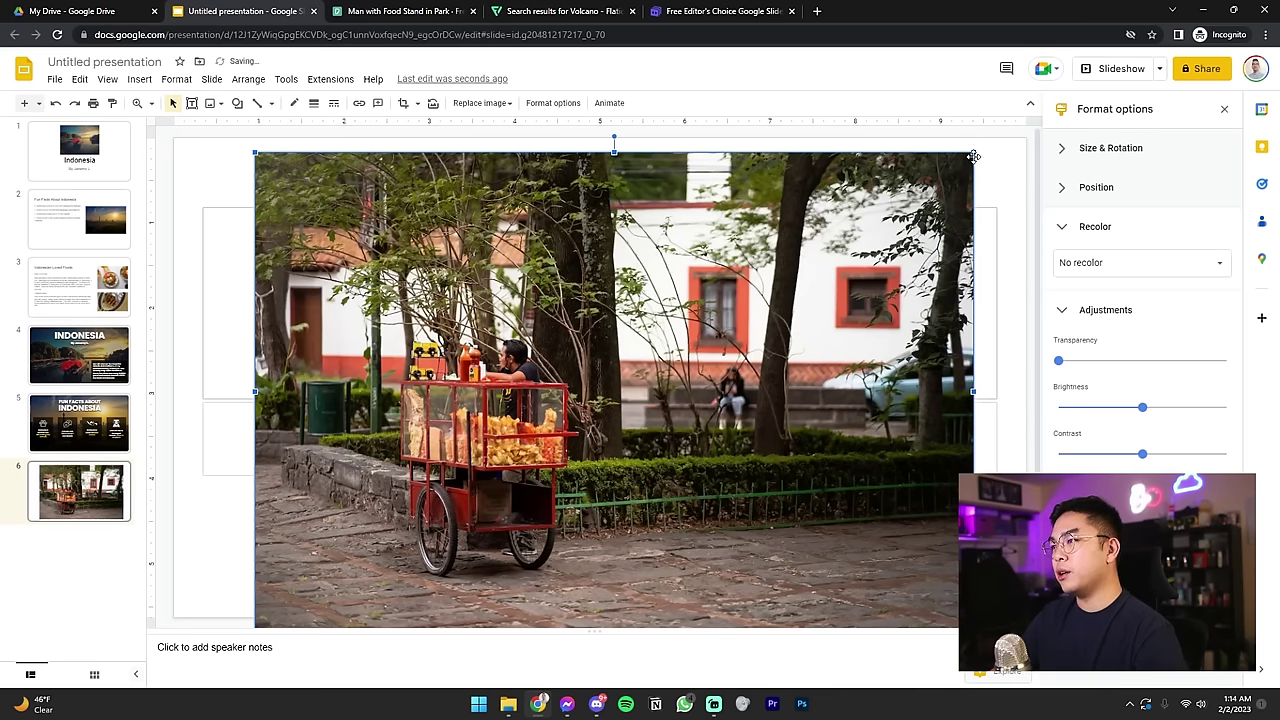
left_click_drag(979, 147, 1028, 126)
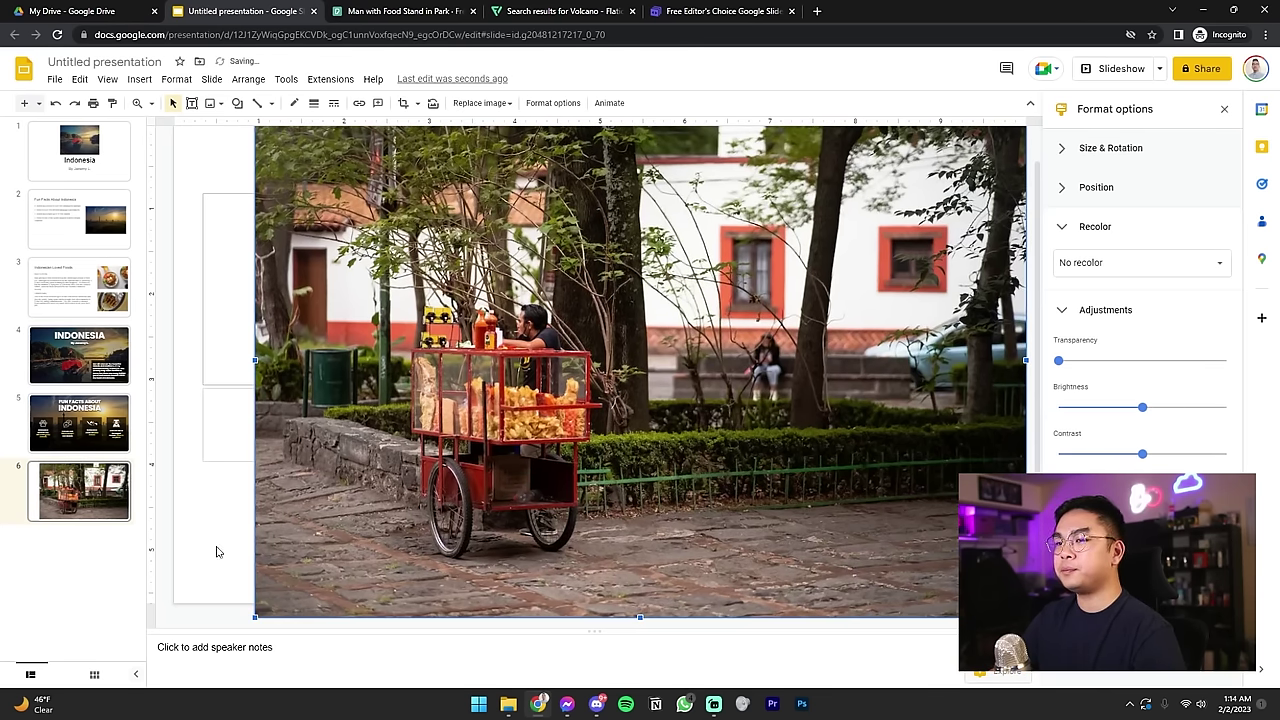
left_click_drag(253, 616, 173, 600)
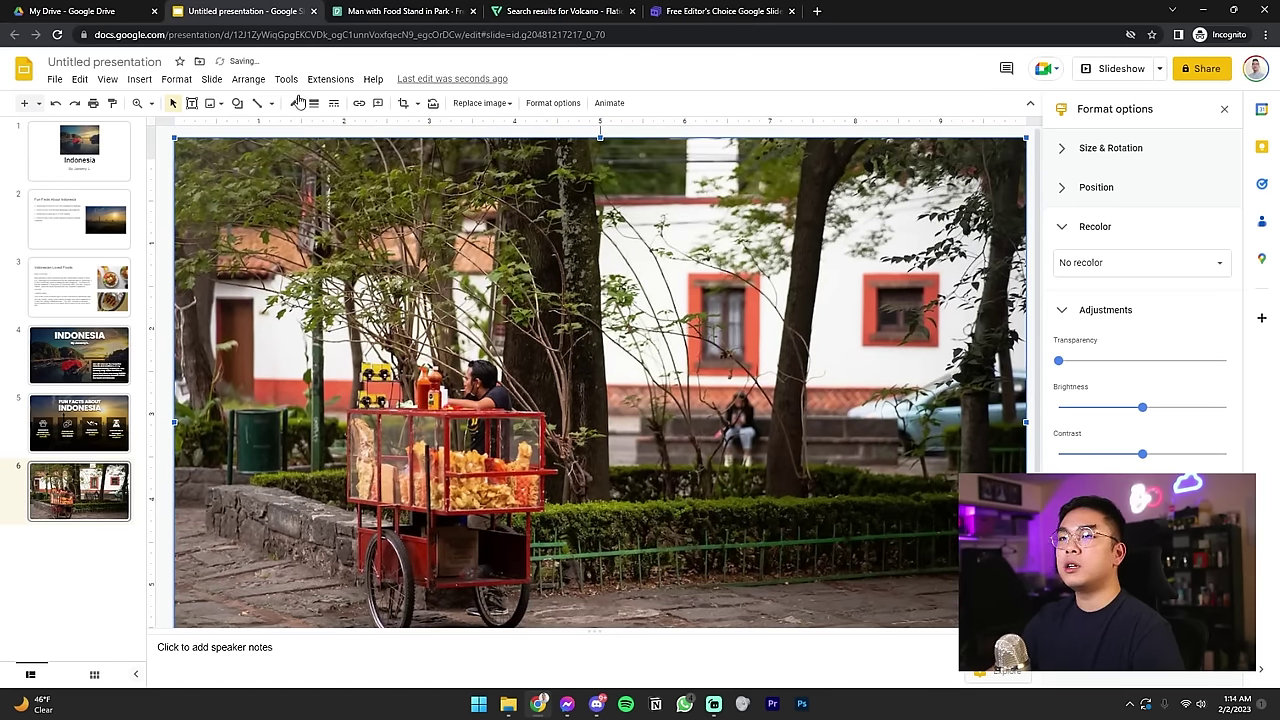
Step: Crop the food stand photo at the slide's bottom edge and shift the picture slightly up within the crop frame
left_click(403, 103)
left_click_drag(600, 140, 593, 176)
scroll(590, 300, "down", 2)
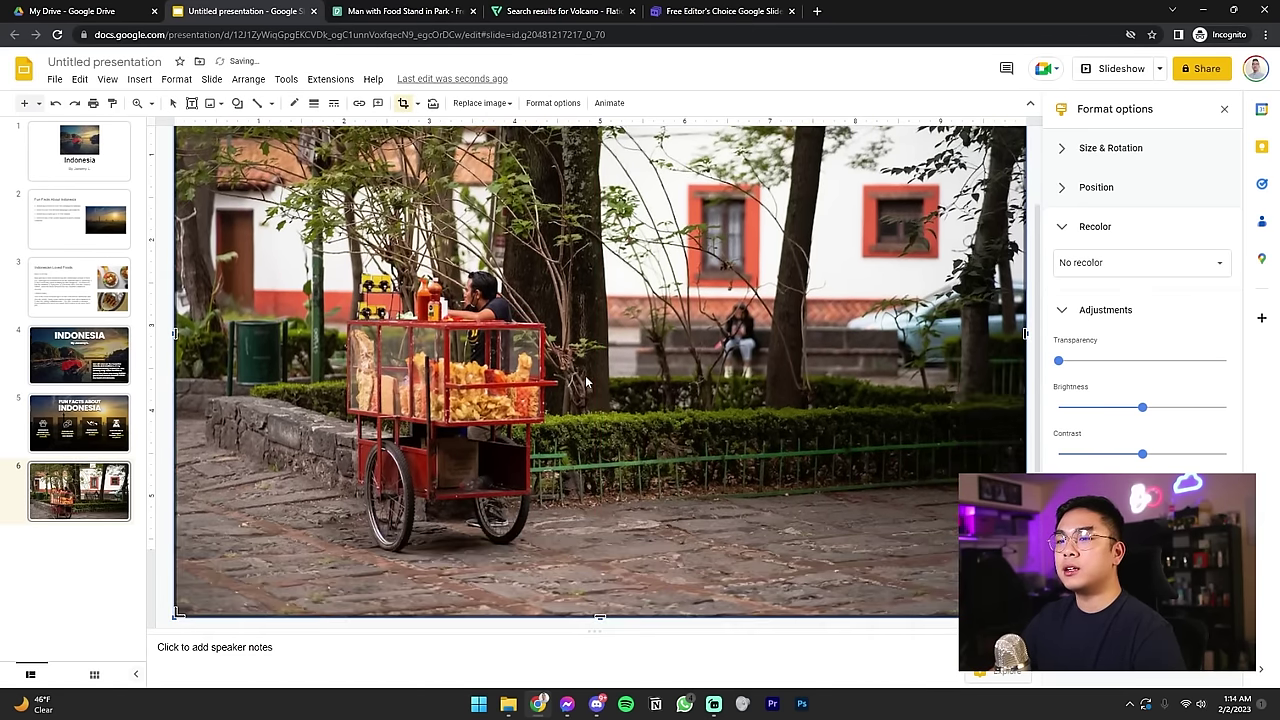
left_click_drag(600, 617, 596, 446)
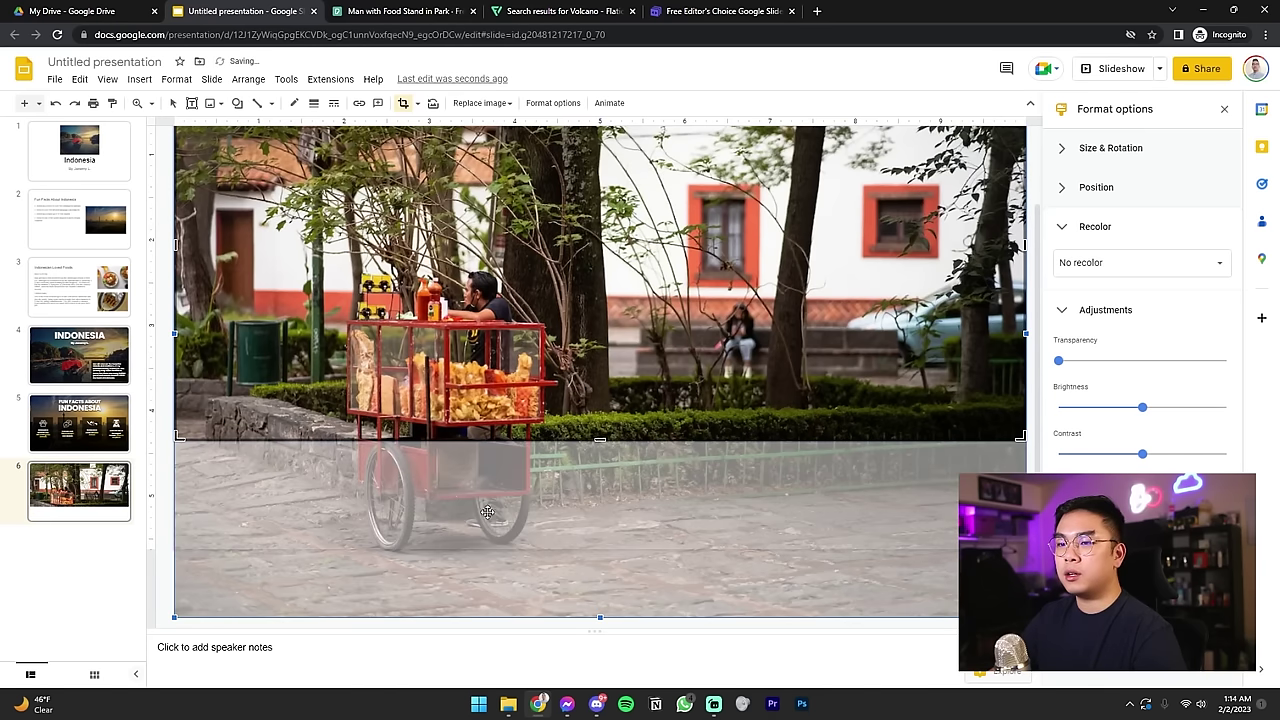
left_click_drag(281, 529, 295, 530)
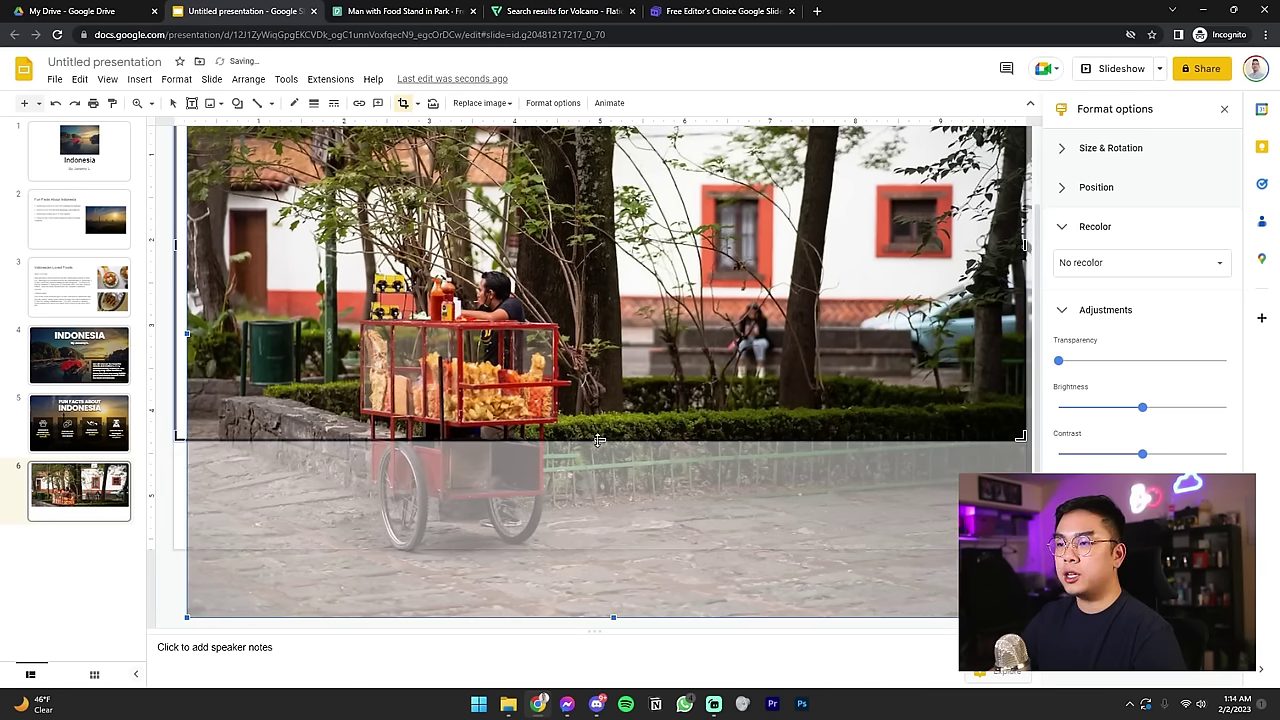
left_click_drag(598, 440, 598, 548)
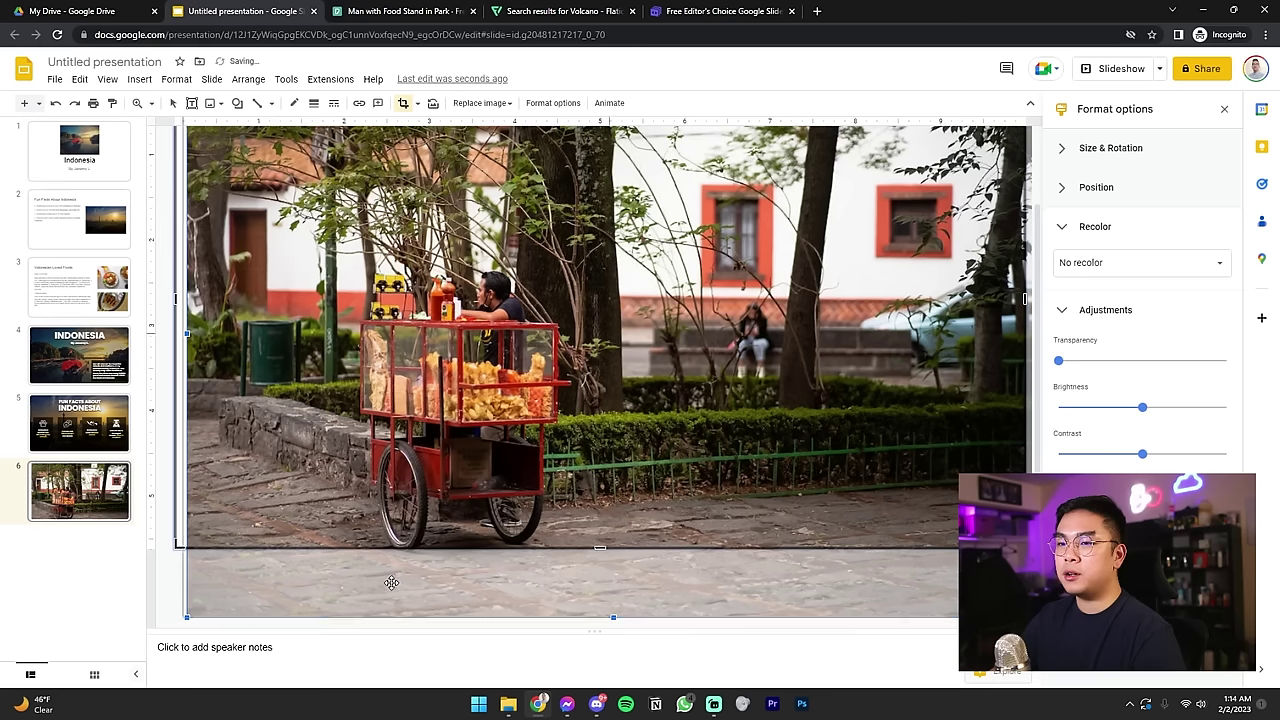
scroll(499, 578, "up", 1)
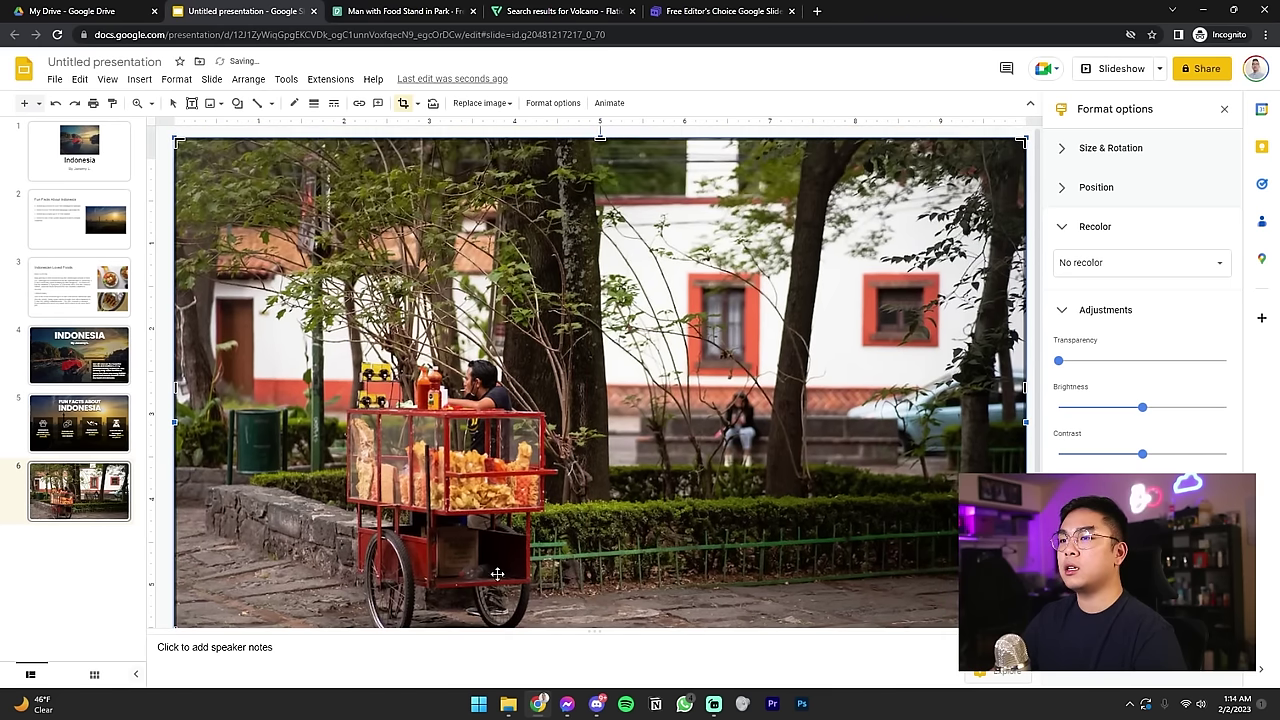
left_click_drag(479, 411, 478, 405)
key("Return")
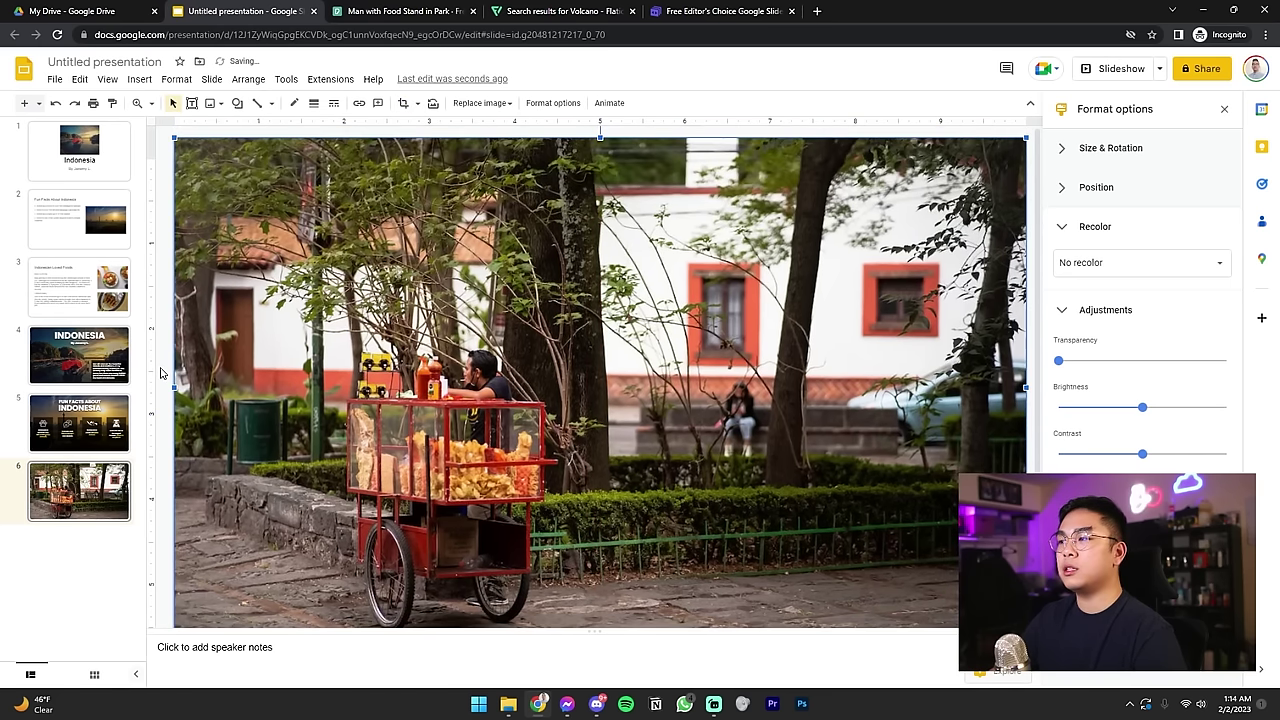
Step: Darken the food stand background photo by lowering its brightness and slightly raising its contrast
left_click_drag(1140, 408, 1100, 414)
left_click_drag(1142, 458, 1151, 455)
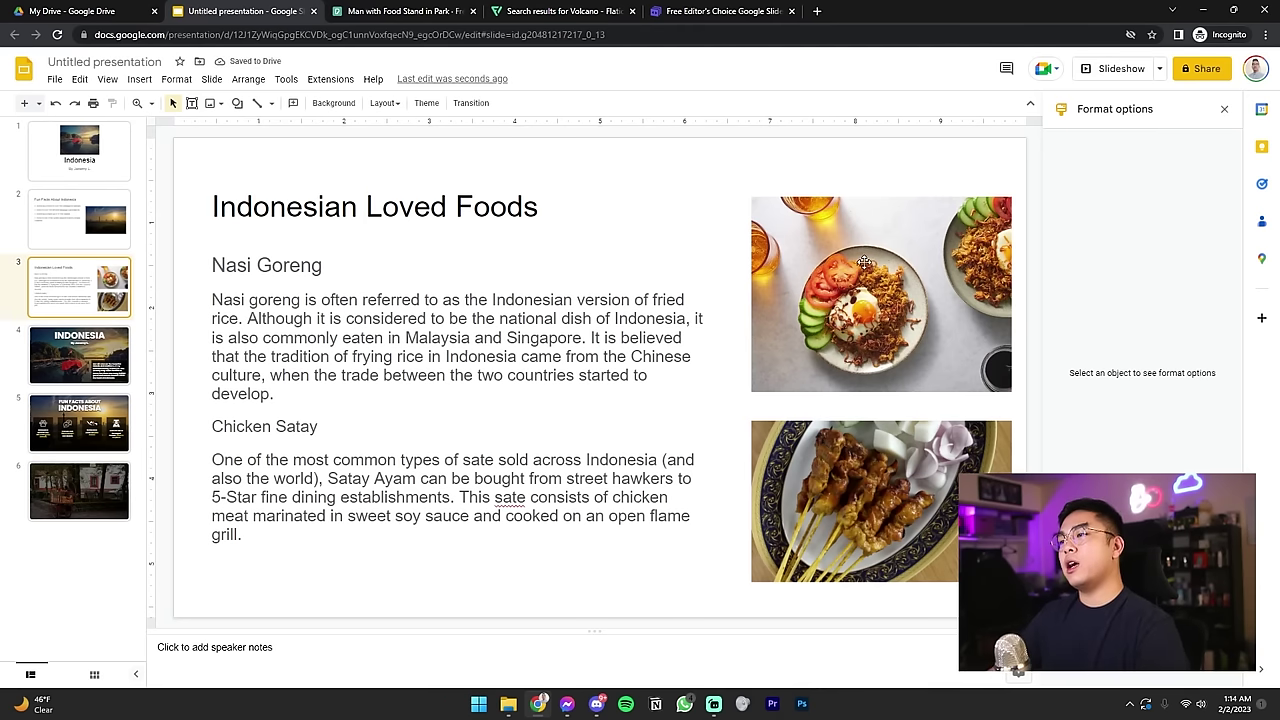
Step: Paste the nasi goreng photo from the original foods slide onto the last slide, slightly enlarged and placed in the upper right of the background photo
left_click(96, 492)
key("ctrl+v")
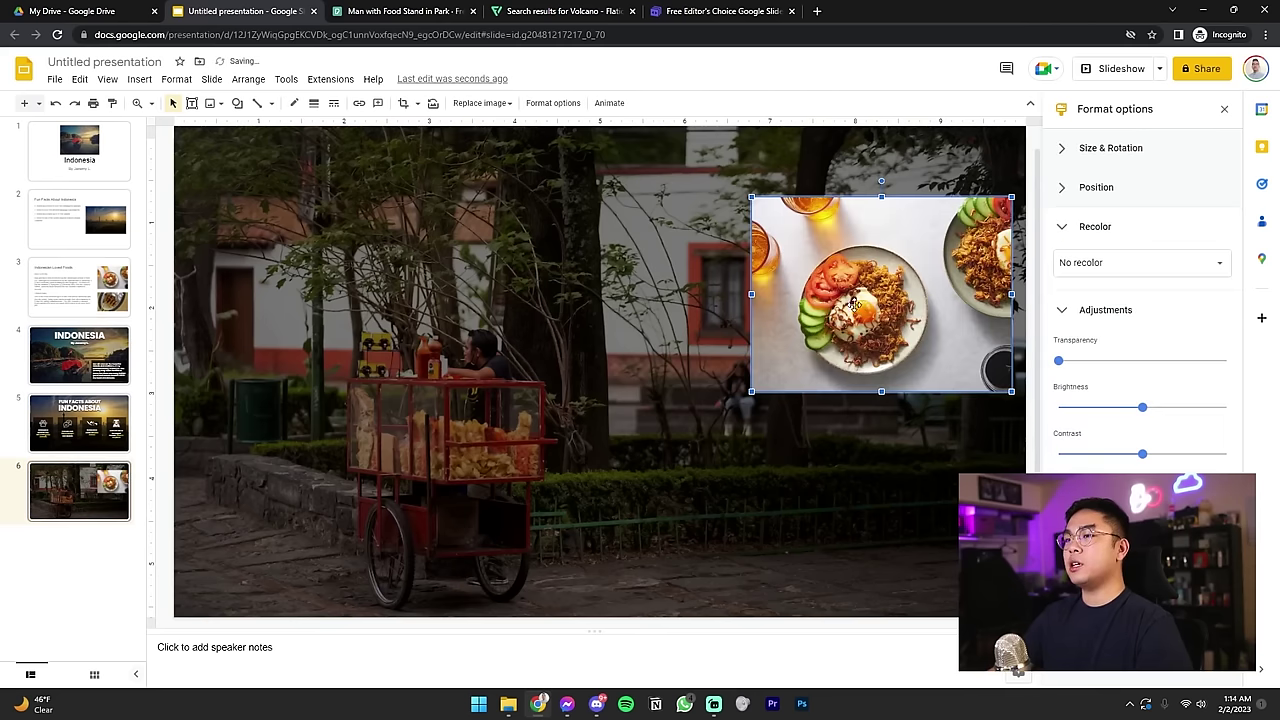
left_click_drag(890, 292, 881, 276)
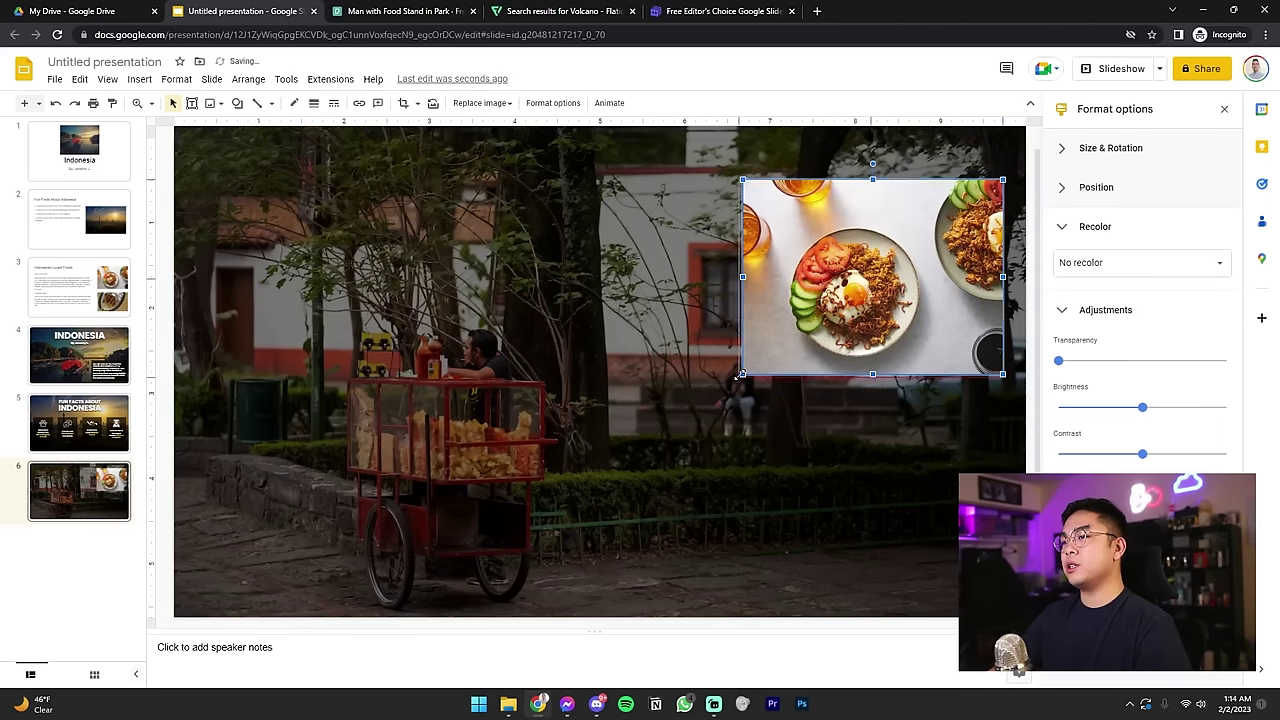
left_click_drag(780, 345, 760, 348)
left_click(1033, 347)
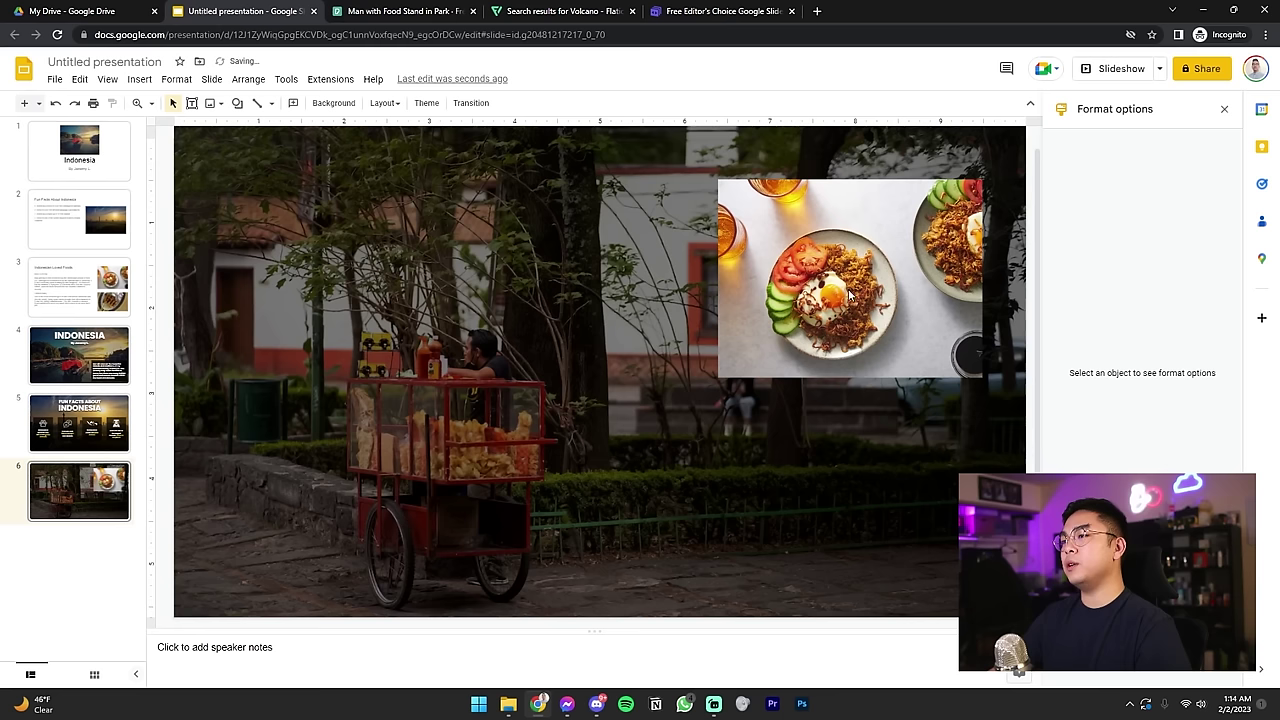
left_click_drag(852, 296, 842, 294)
Step: Copy a dark translucent rectangle from the Fun Facts slide onto the last slide and stretch it leftward from the nasi goreng photo, matching its height
left_click(95, 420)
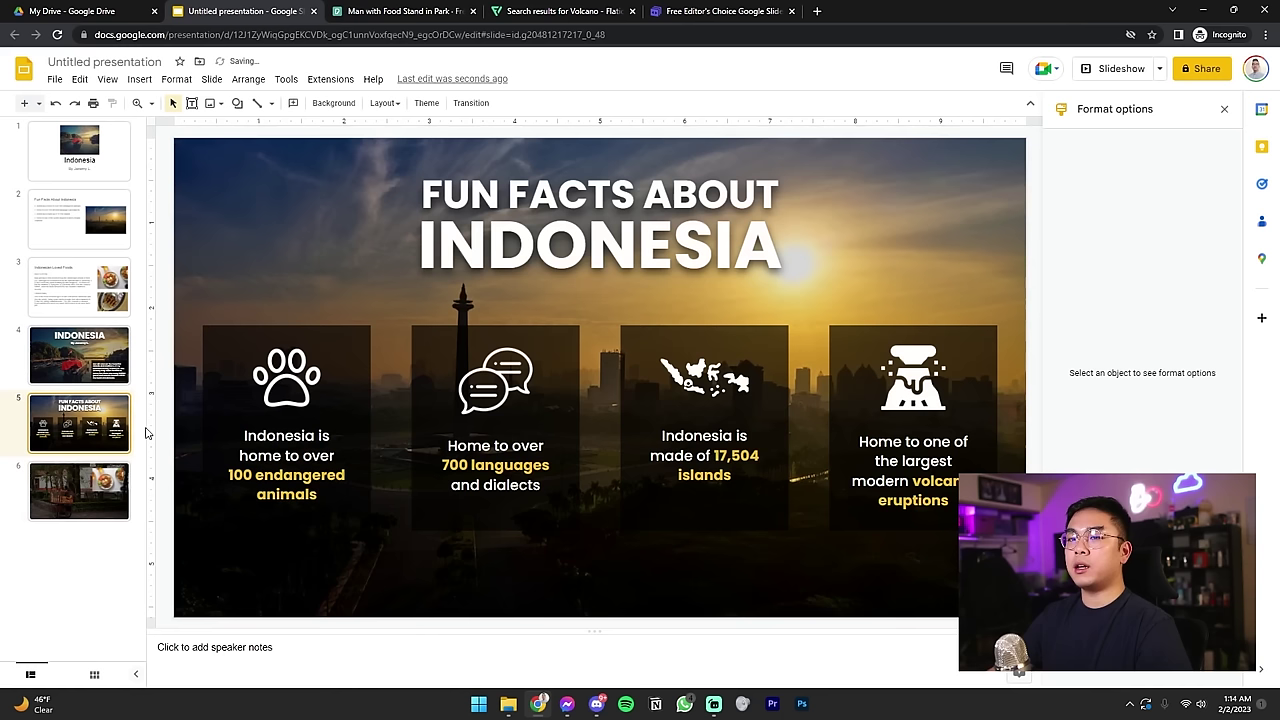
left_click(465, 350)
left_click(80, 490)
key("ctrl+v")
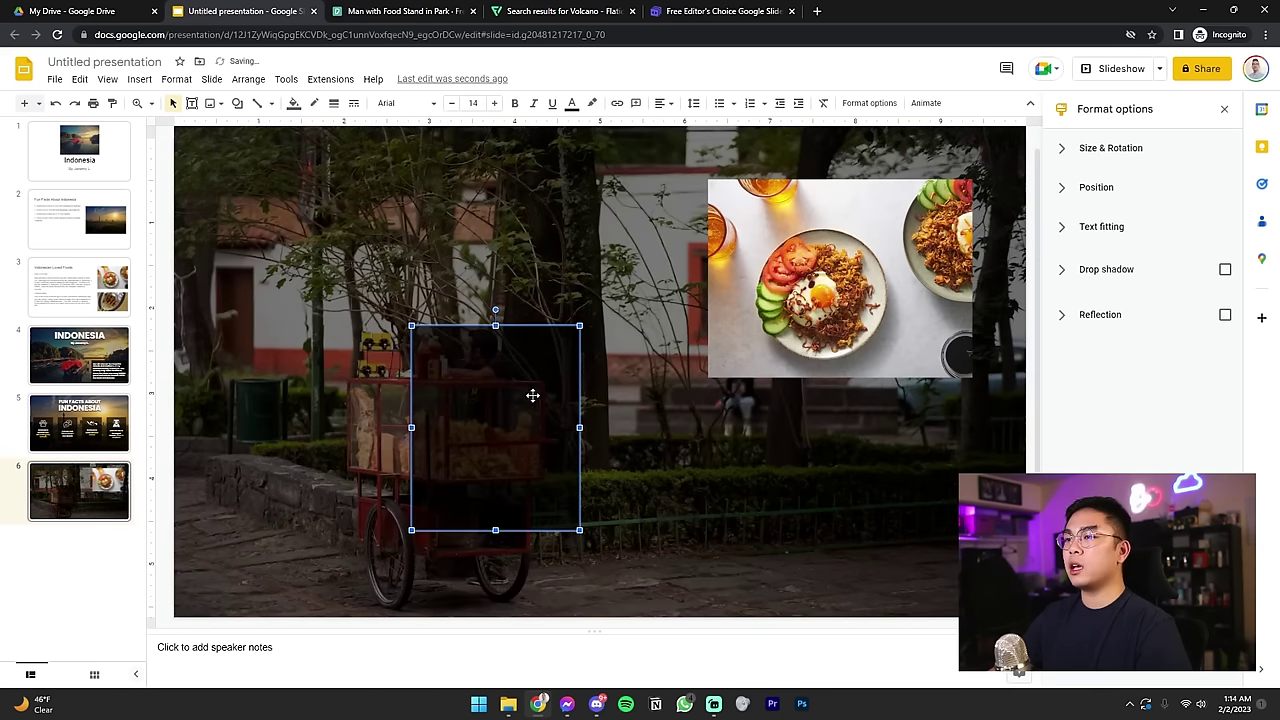
left_click_drag(531, 394, 662, 251)
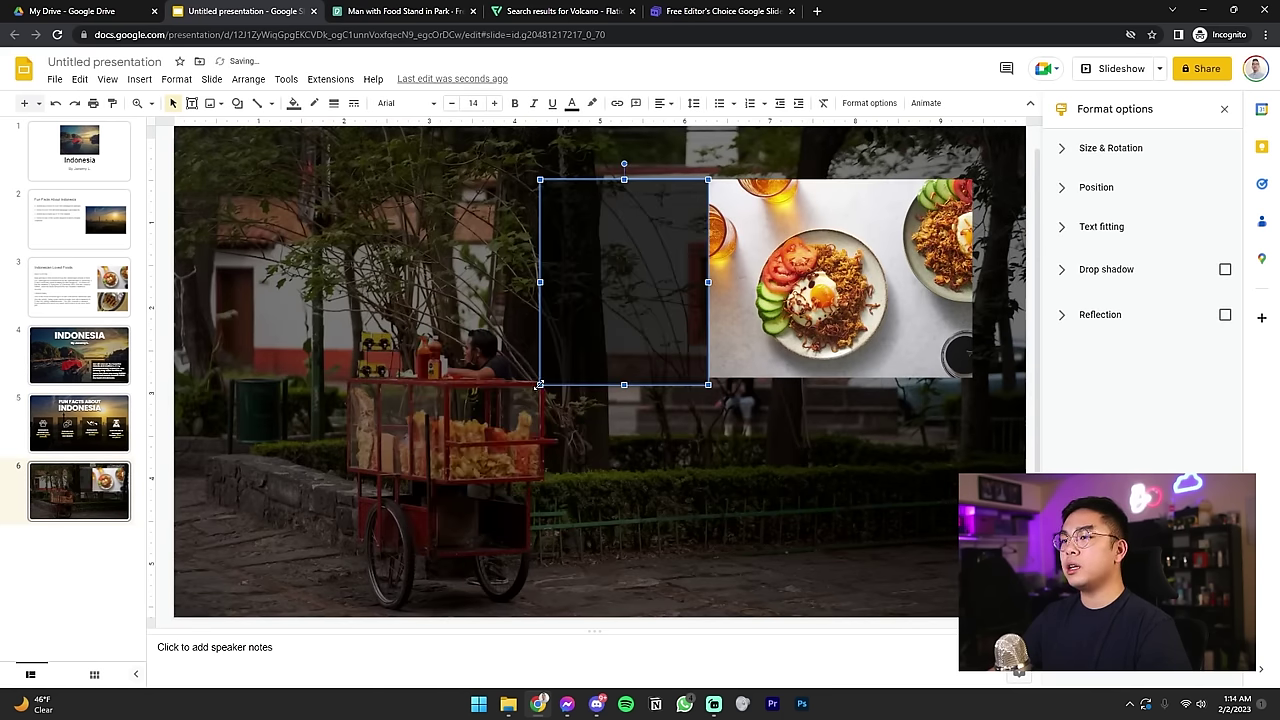
left_click_drag(540, 384, 236, 377)
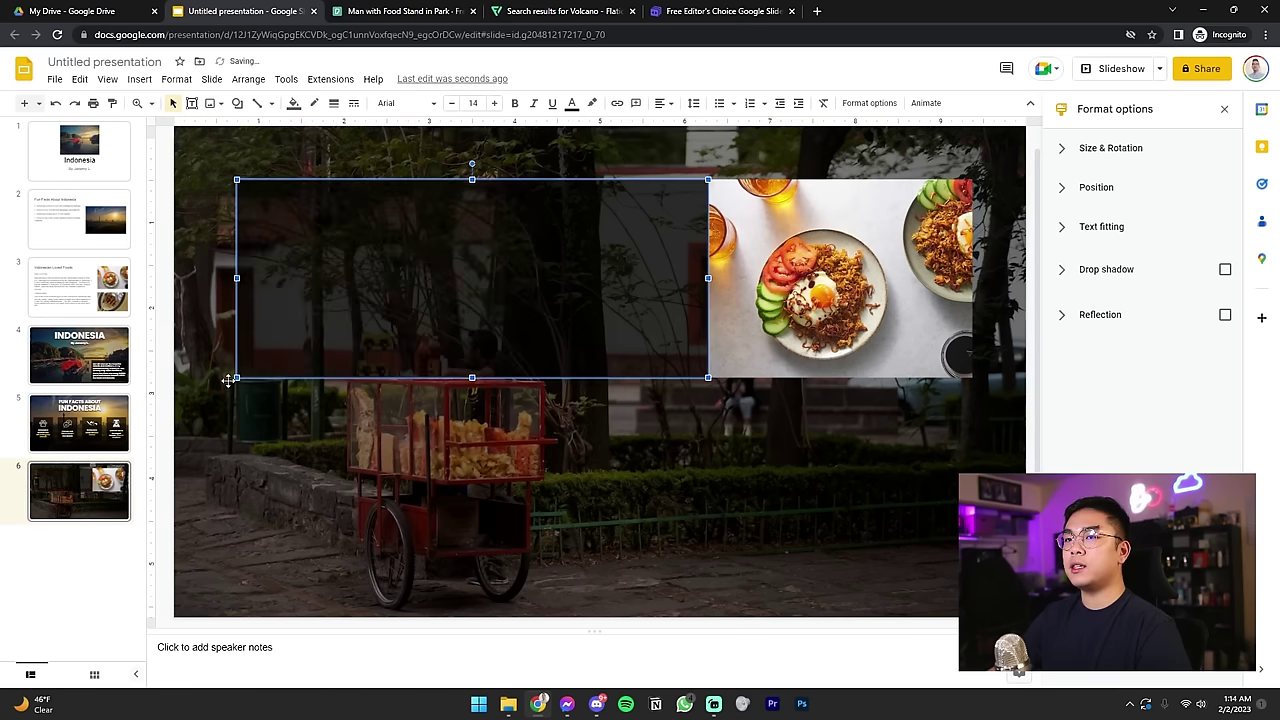
Step: Copy the subtitle text box from the redesigned INDONESIA title slide onto the last slide and replace its text with NASI GORENG
left_click(97, 305)
left_click(80, 420)
left_click(86, 360)
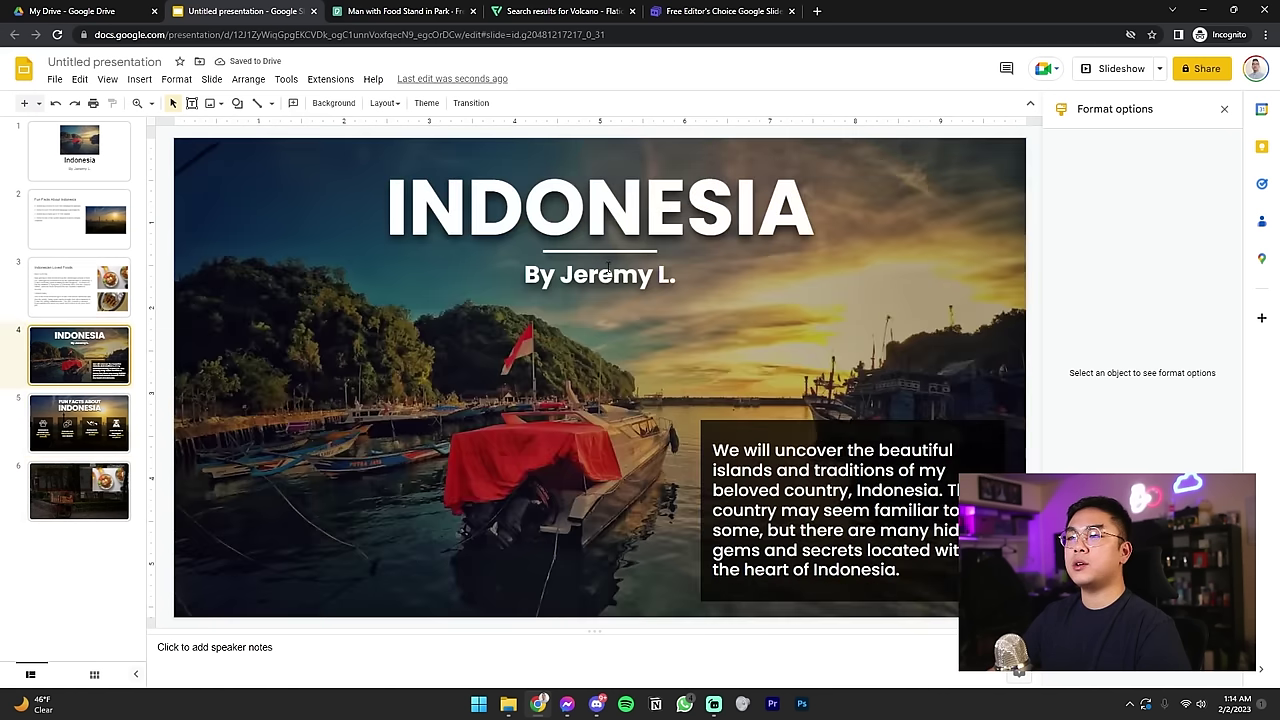
left_click(608, 268)
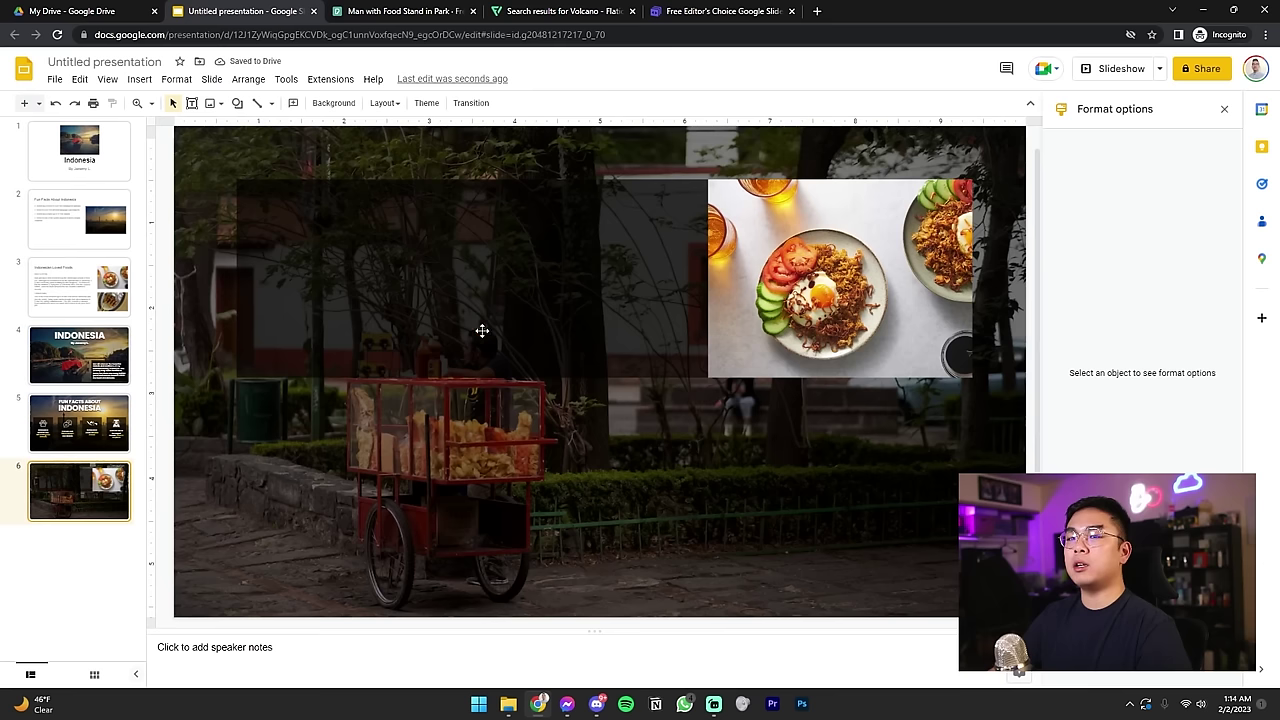
key("ctrl+v")
type("NASI")
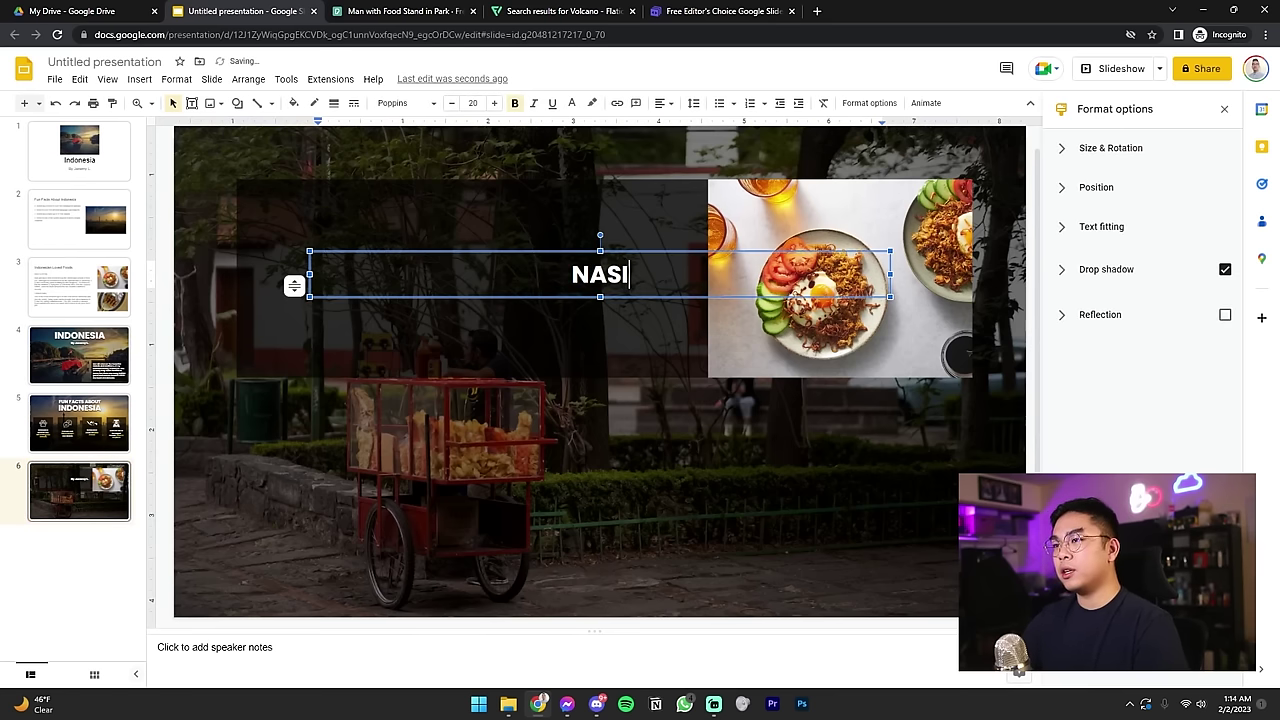
type(" GORENG")
key("BackSpace")
key("BackSpace")
type("GORENG")
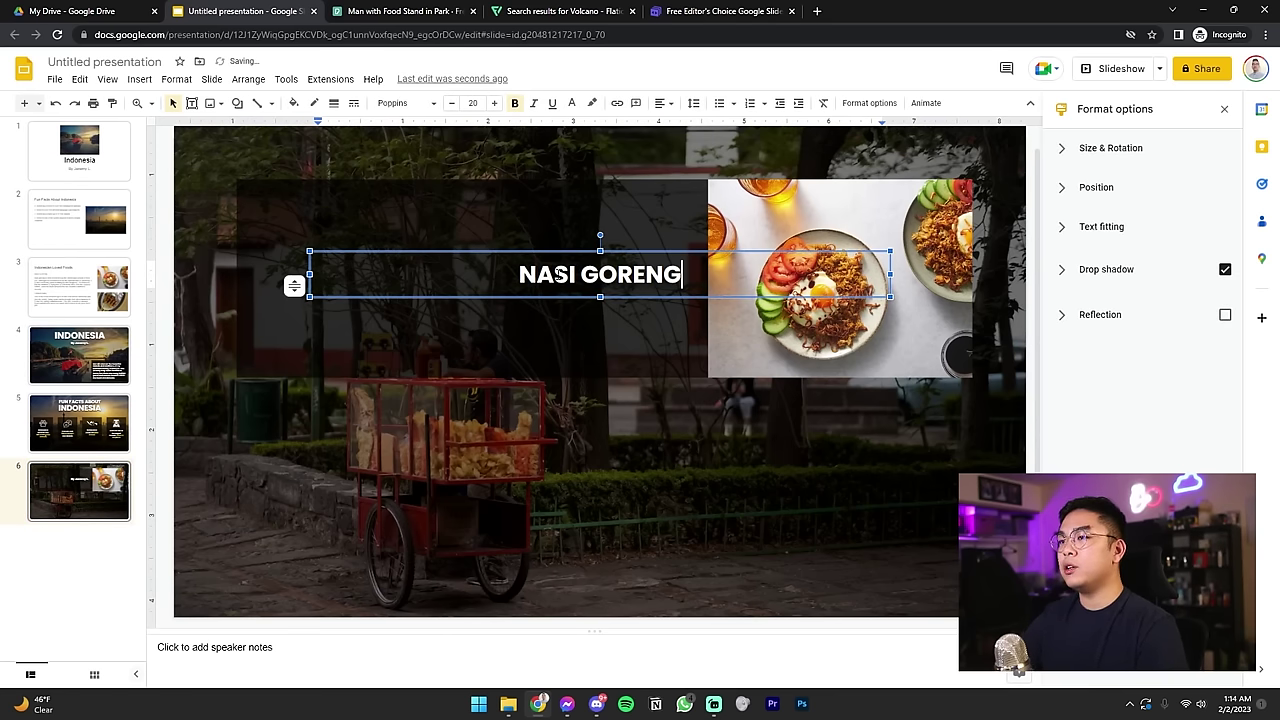
Step: Narrow the NASI GORENG text box and place it in the upper-left corner of the dark rectangle
left_click_drag(890, 272, 532, 274)
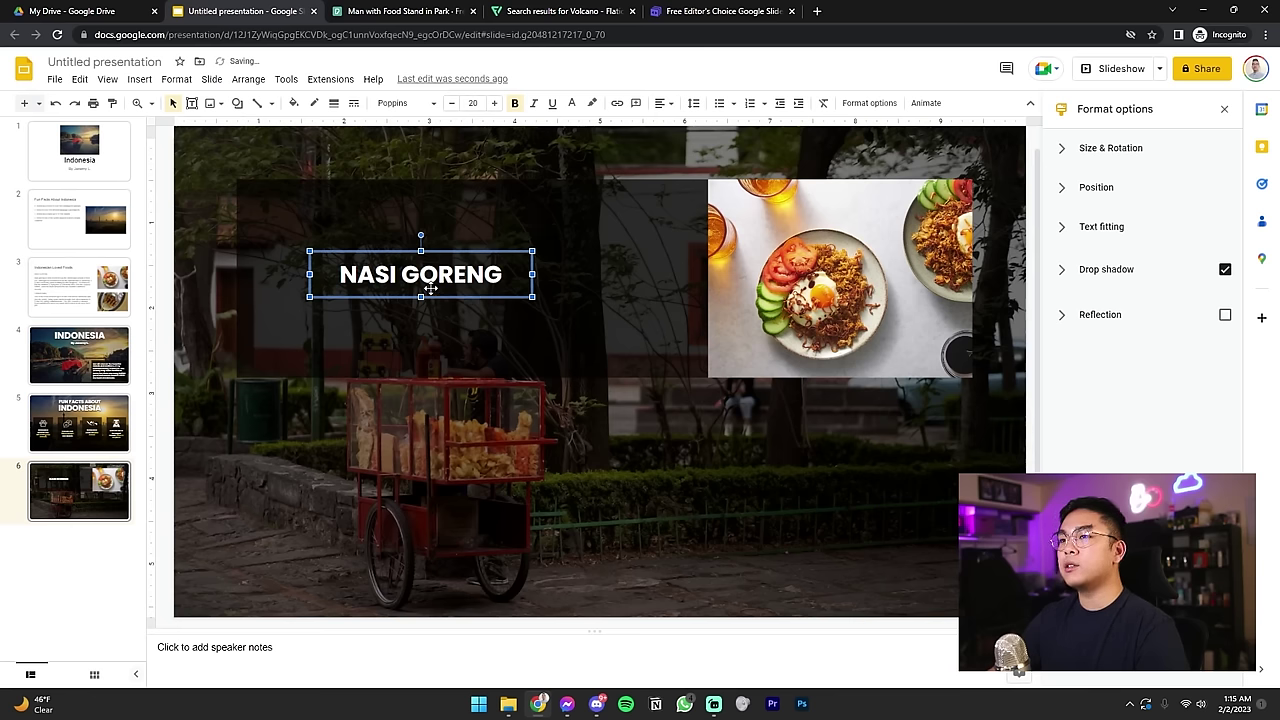
left_click_drag(430, 291, 398, 226)
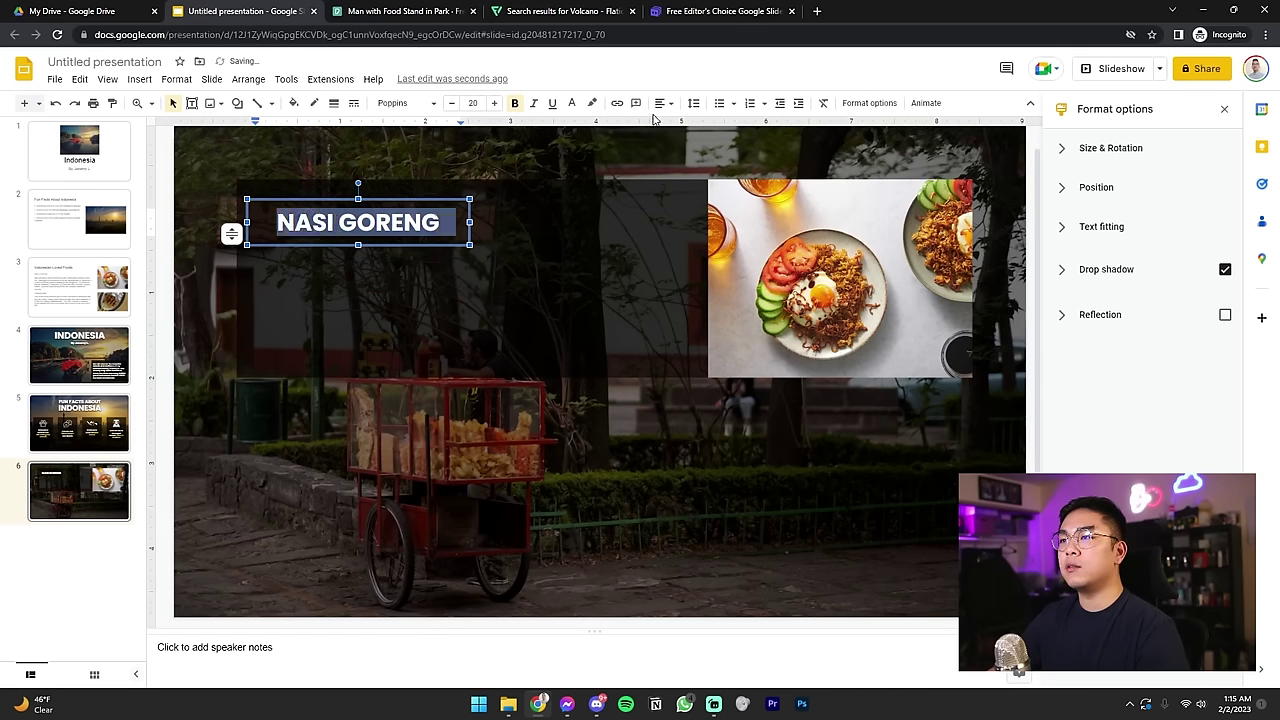
left_click(172, 316)
left_click(255, 225)
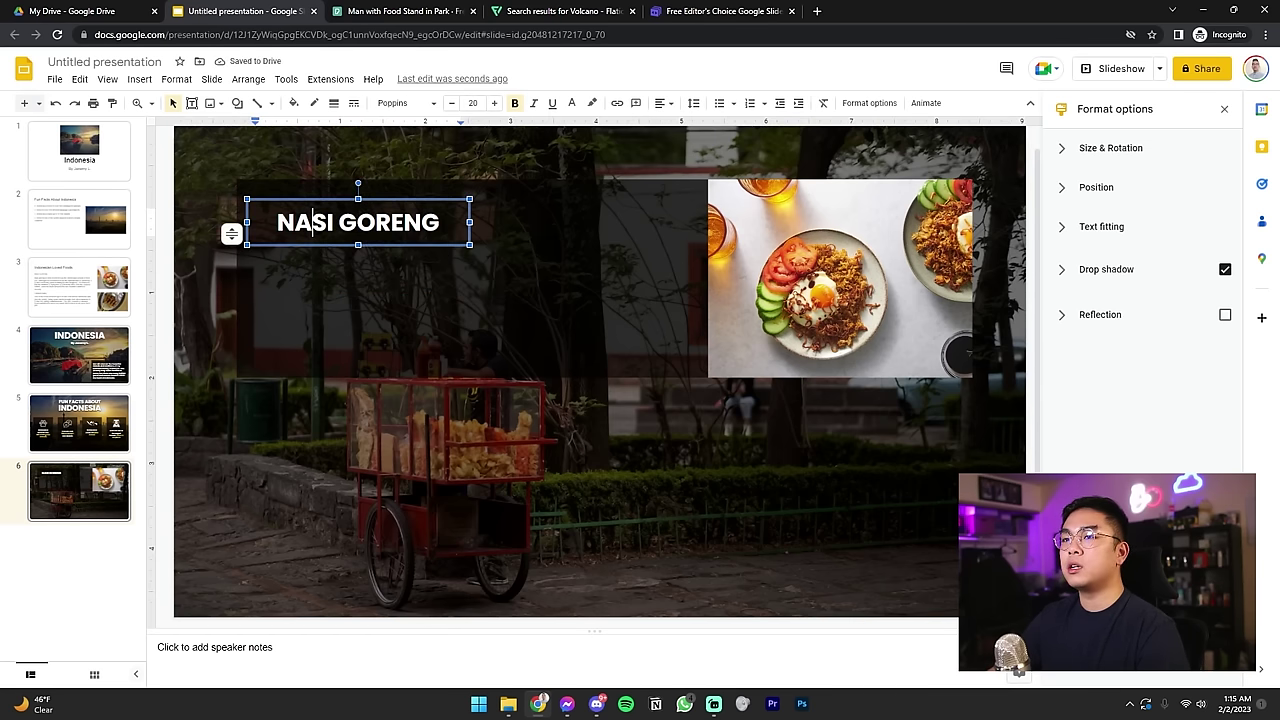
left_click_drag(255, 225, 244, 221)
Step: Copy the white divider line from the INDONESIA title slide and place it directly beneath the NASI GORENG heading
left_click(100, 360)
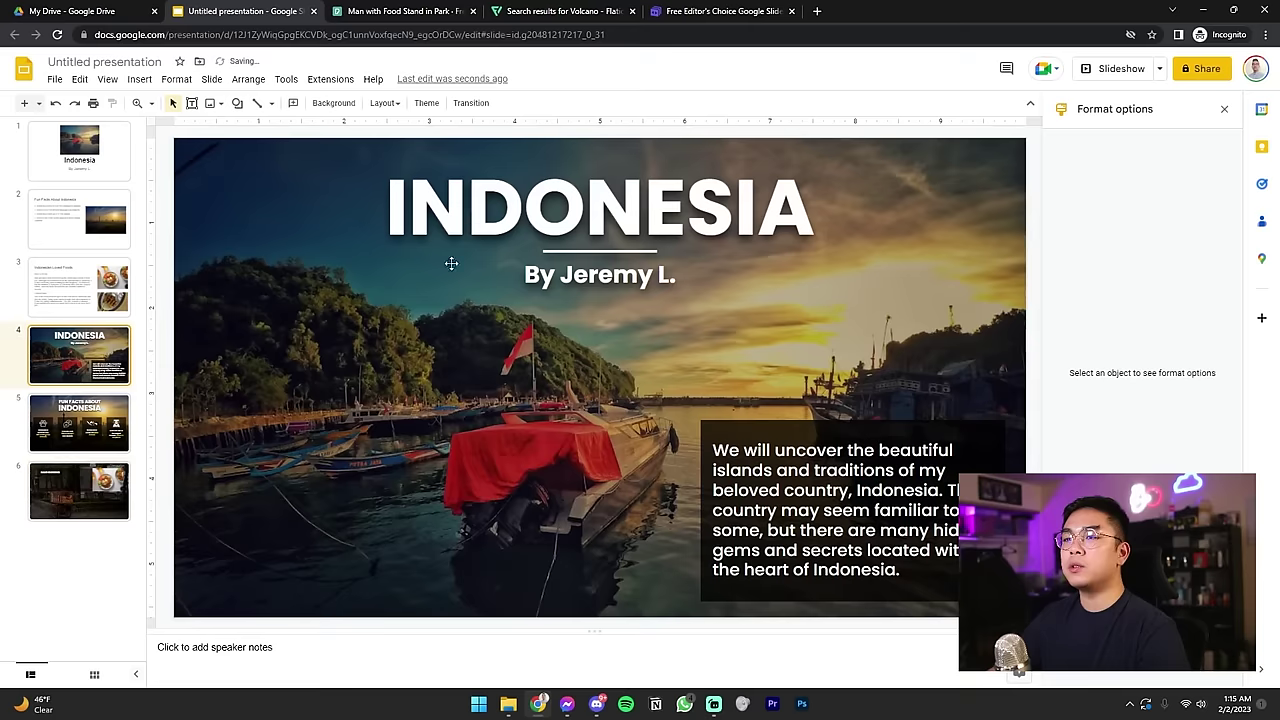
left_click(586, 249)
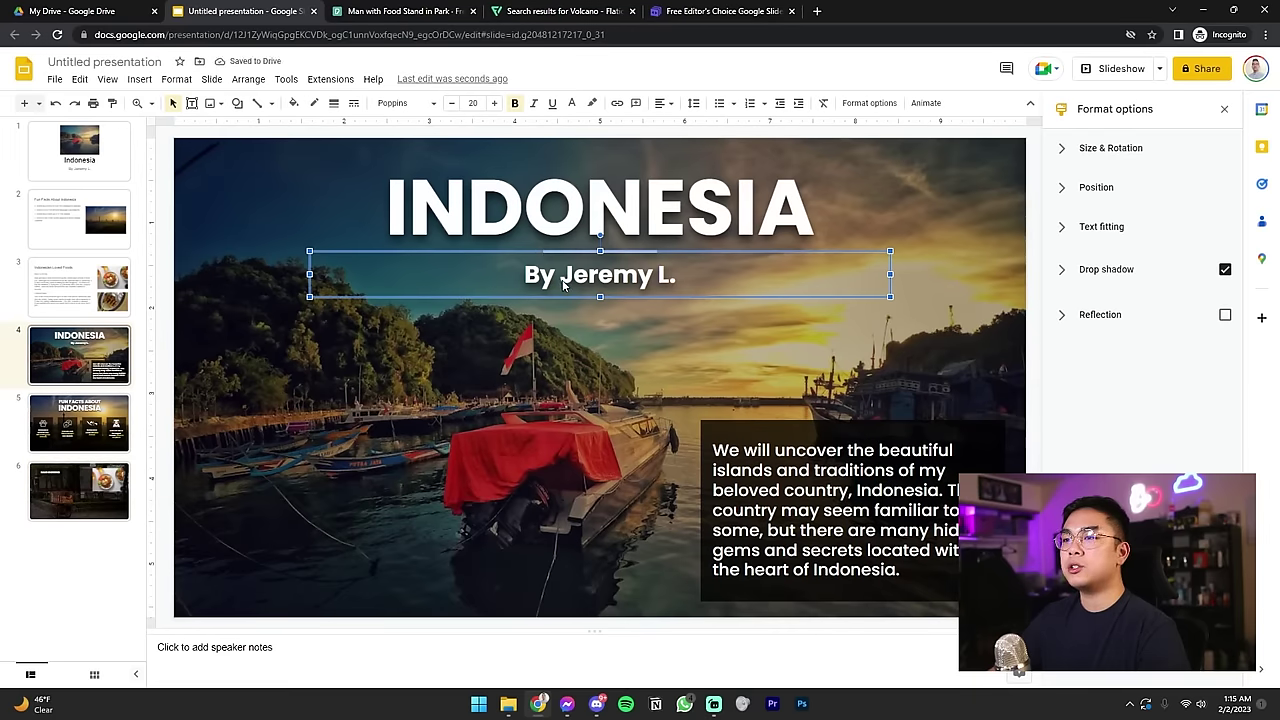
left_click_drag(563, 285, 564, 292)
left_click(572, 252)
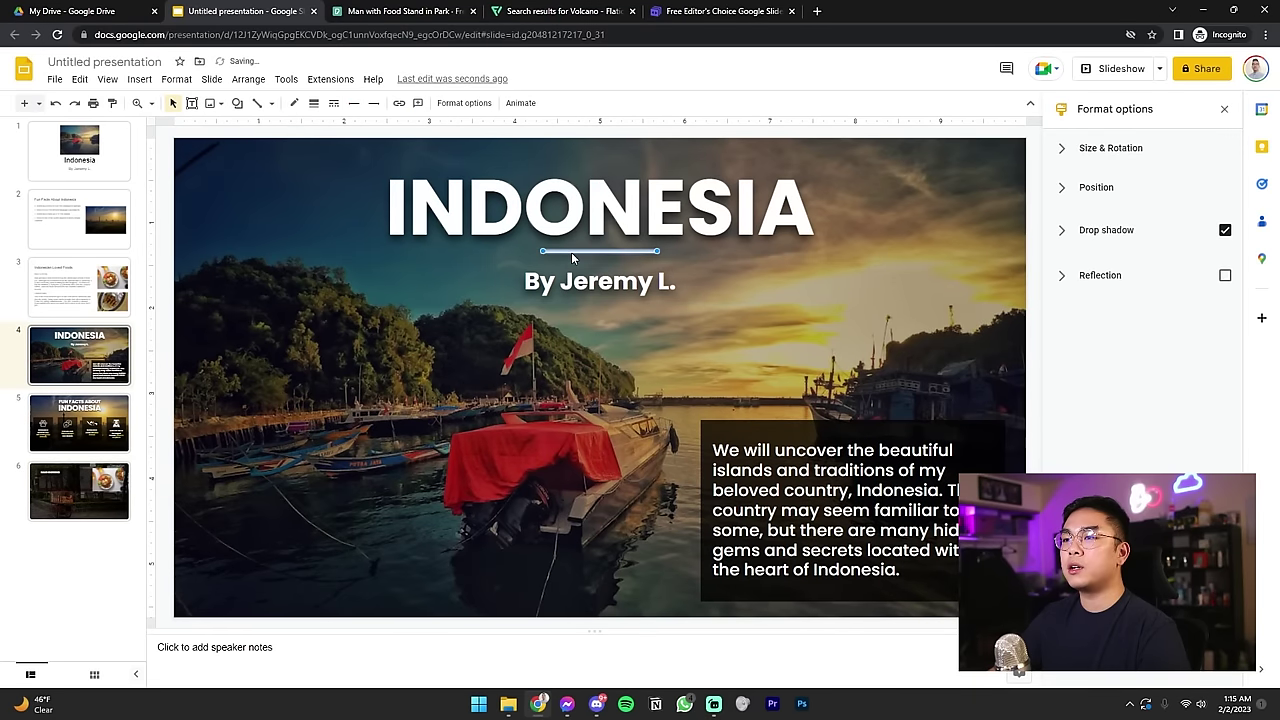
left_click(571, 292)
key("ctrl+z")
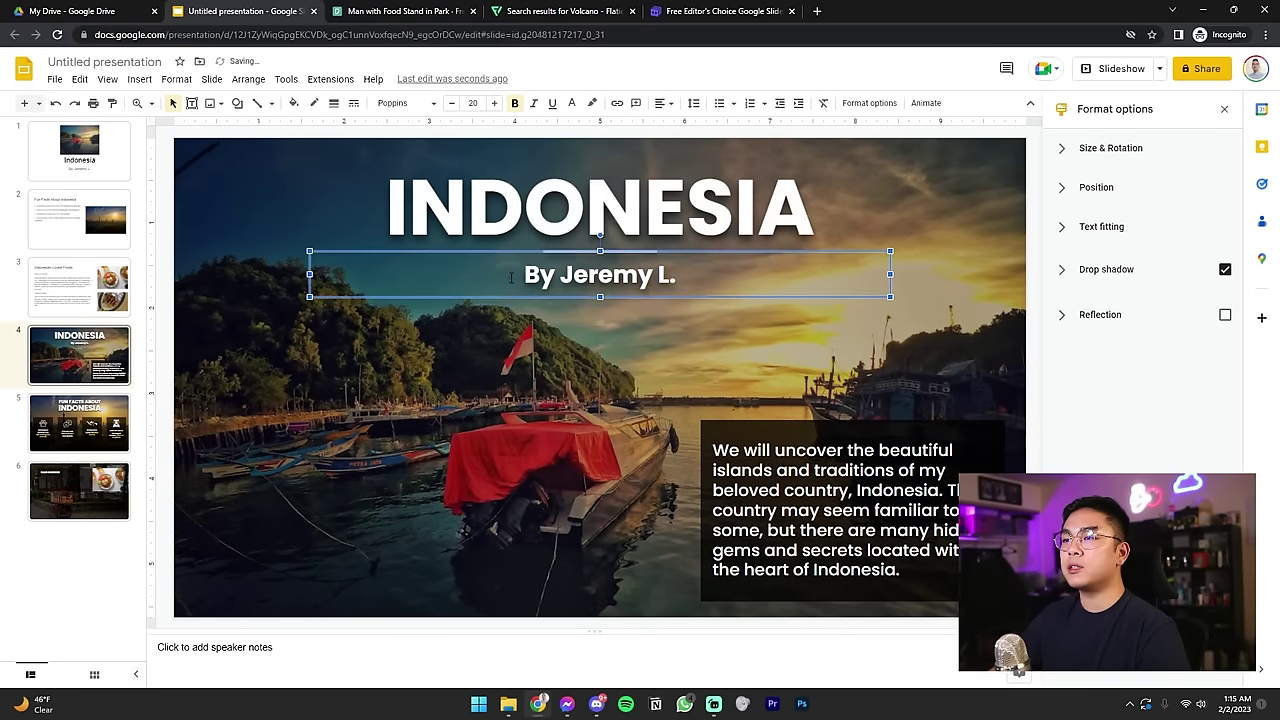
left_click(105, 472)
key("ctrl+v")
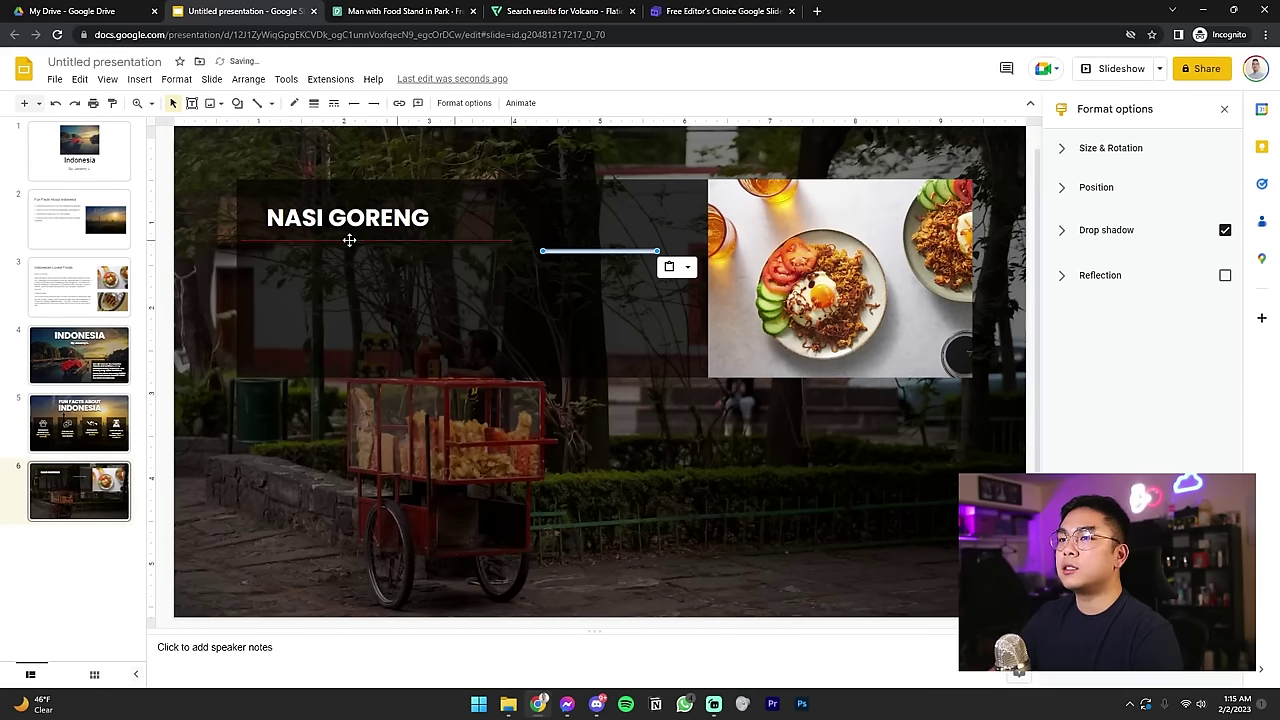
left_click_drag(349, 236, 360, 237)
right_click(152, 390)
left_click(177, 324)
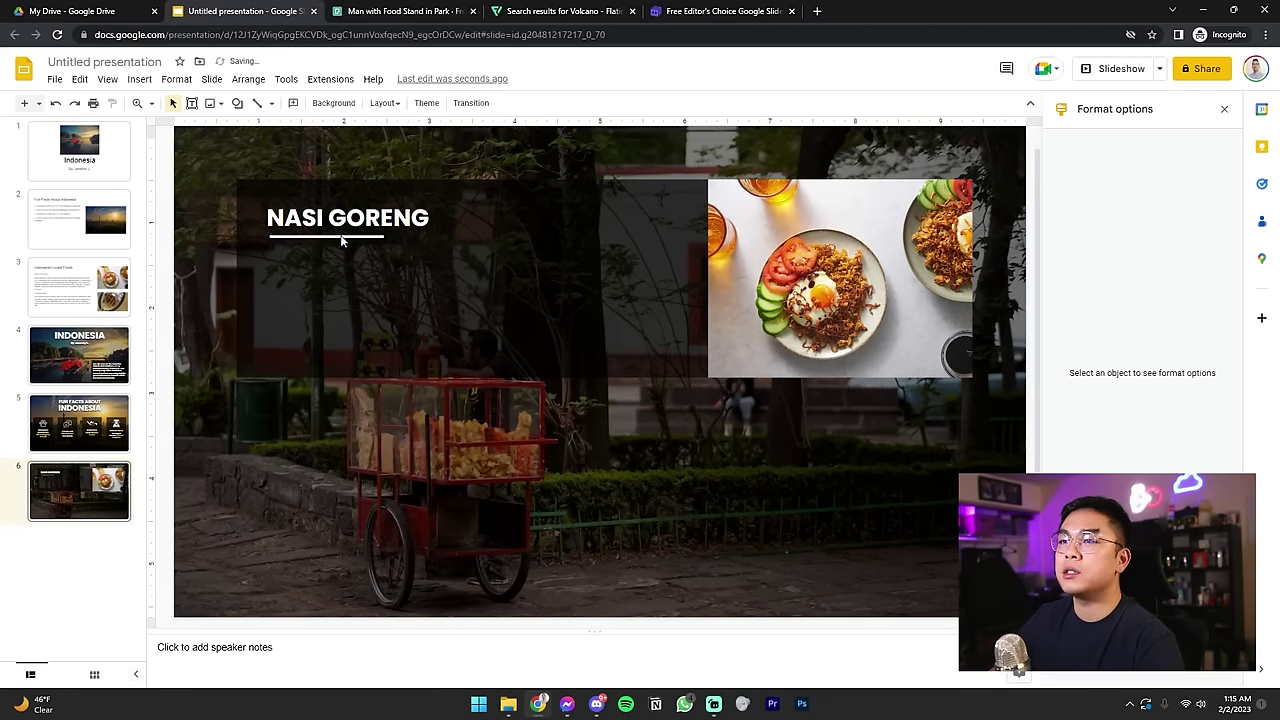
Step: Select the NASI GORENG heading together with its divider line and shift both slightly left within the dark rectangle
left_click(345, 238)
left_click(360, 228)
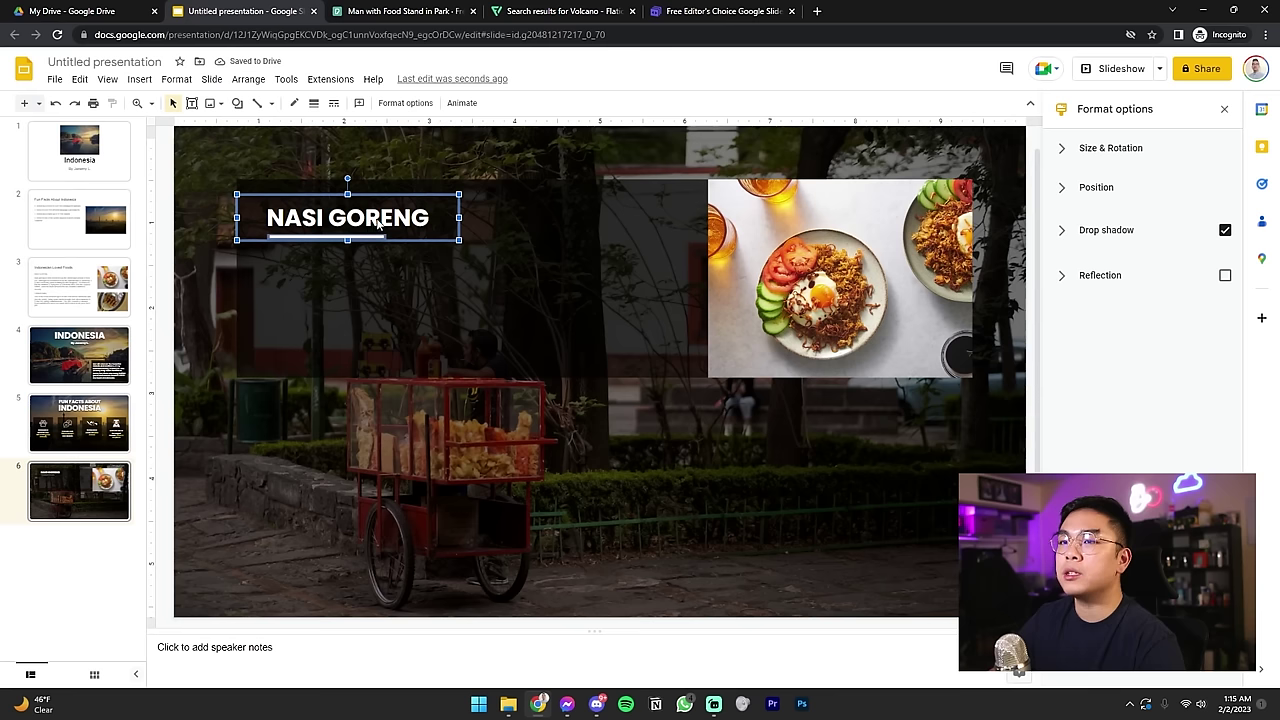
left_click_drag(378, 224, 368, 218)
left_click(677, 251)
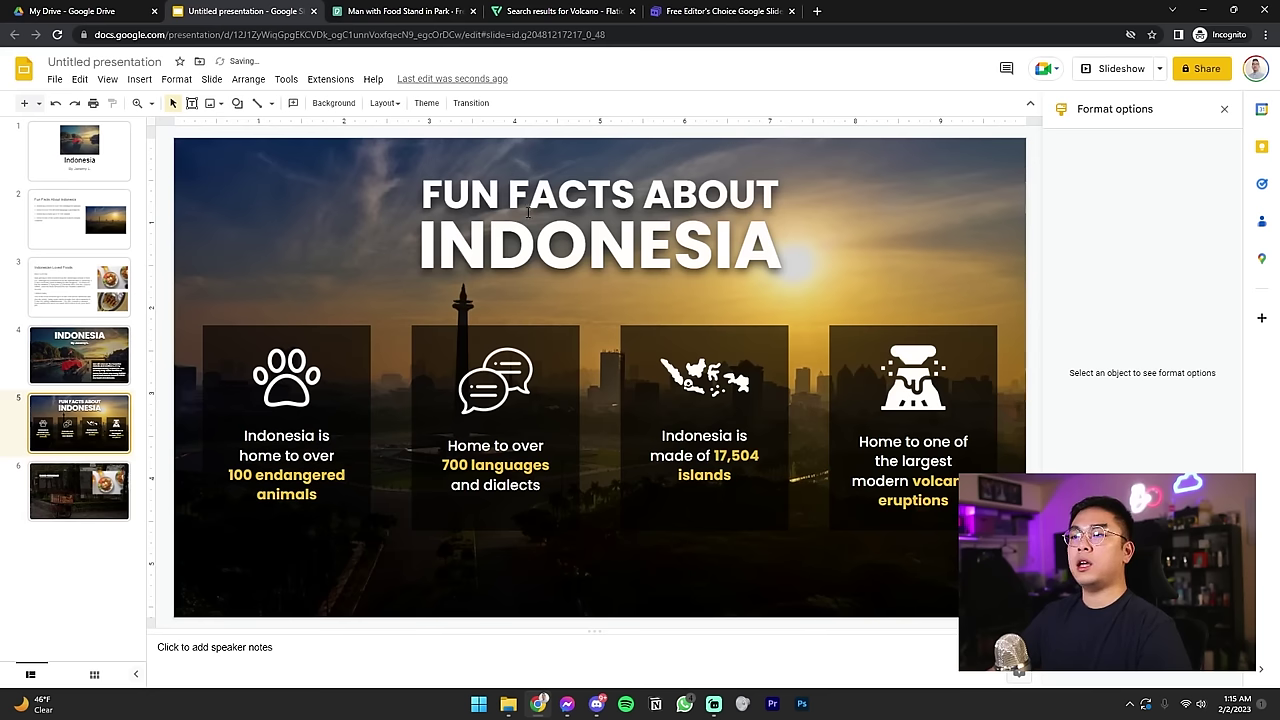
Step: Copy the FUN FACTS ABOUT heading from the Fun Facts slide and place it above the food panel on the last slide
left_click(528, 211)
key("ctrl+c")
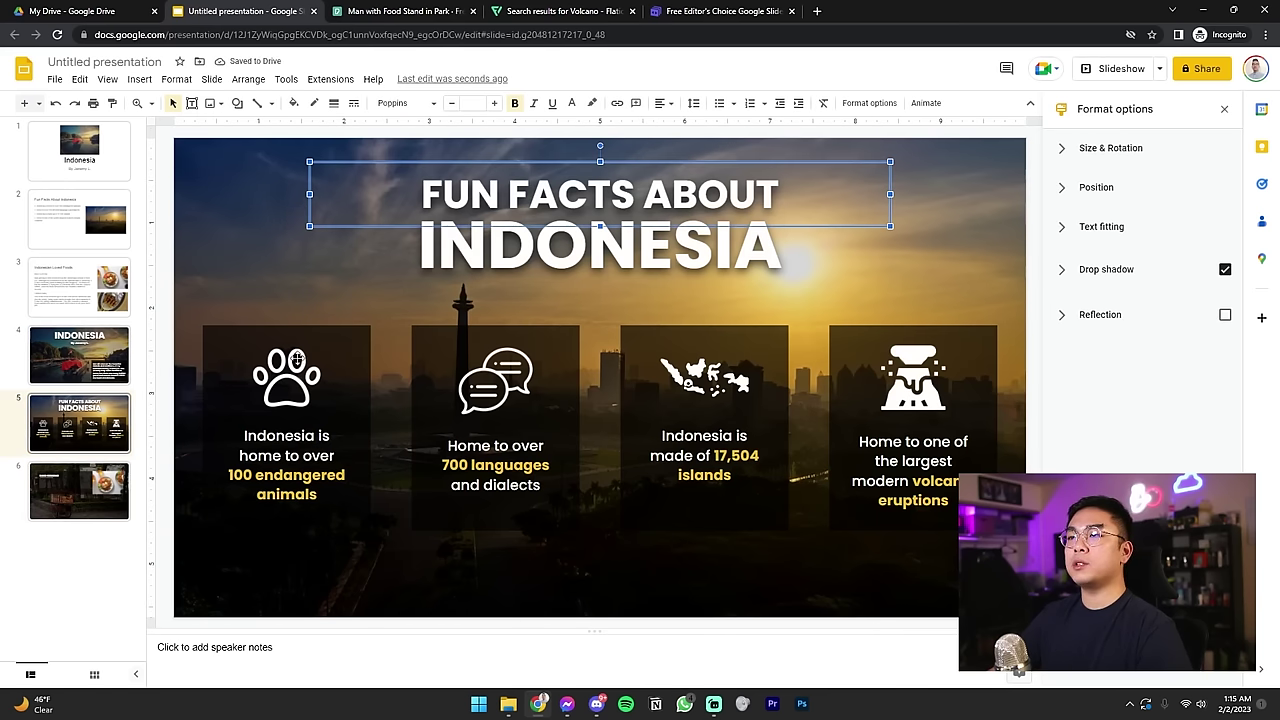
key("Page_Down")
key("ctrl+v")
left_click_drag(614, 166, 614, 148)
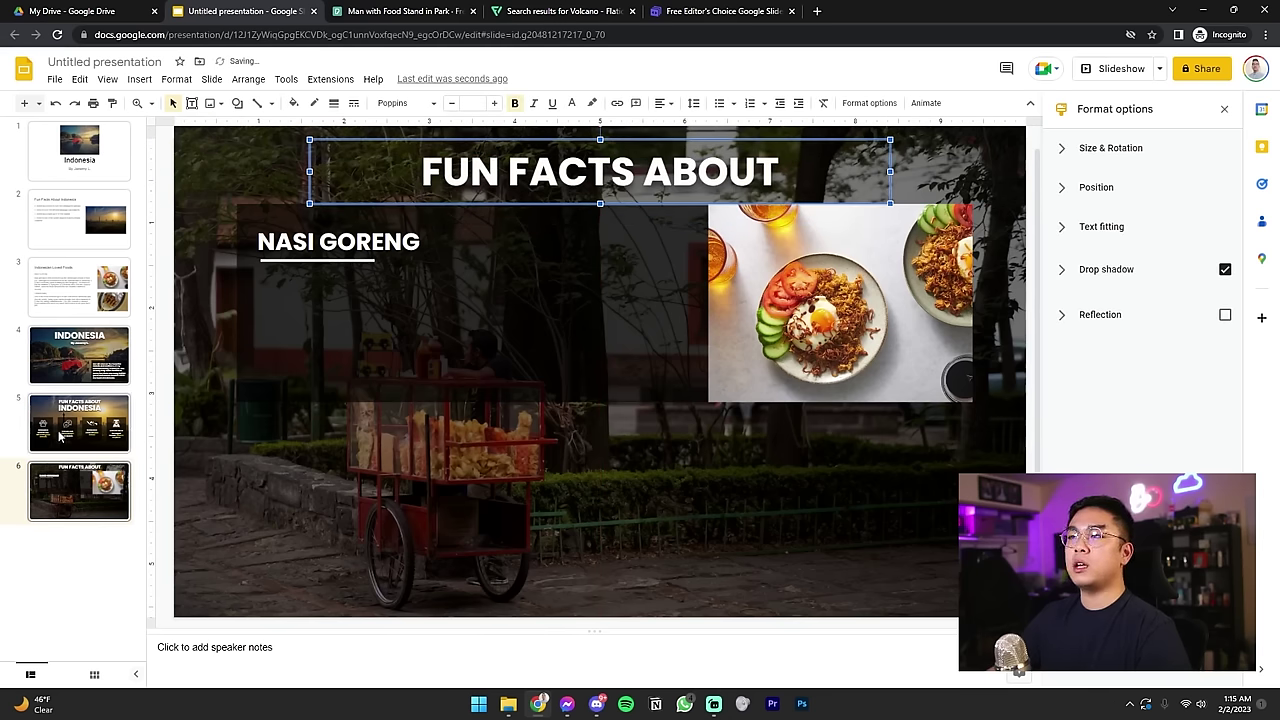
Step: Check the original foods slide's title and replace the pasted heading's text with INDONESIAN FAVORITE FOODS
left_click(79, 287)
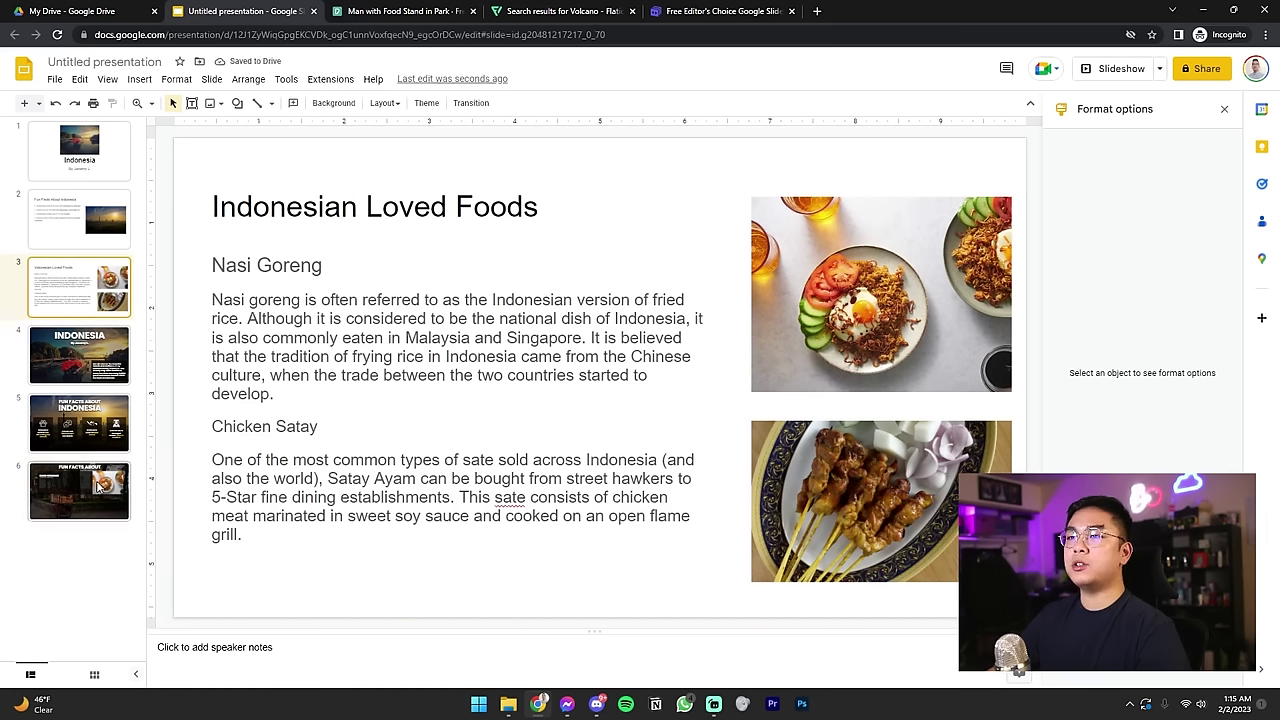
left_click(100, 487)
triple_click(647, 190)
type("INDONESIAN FAVORITE")
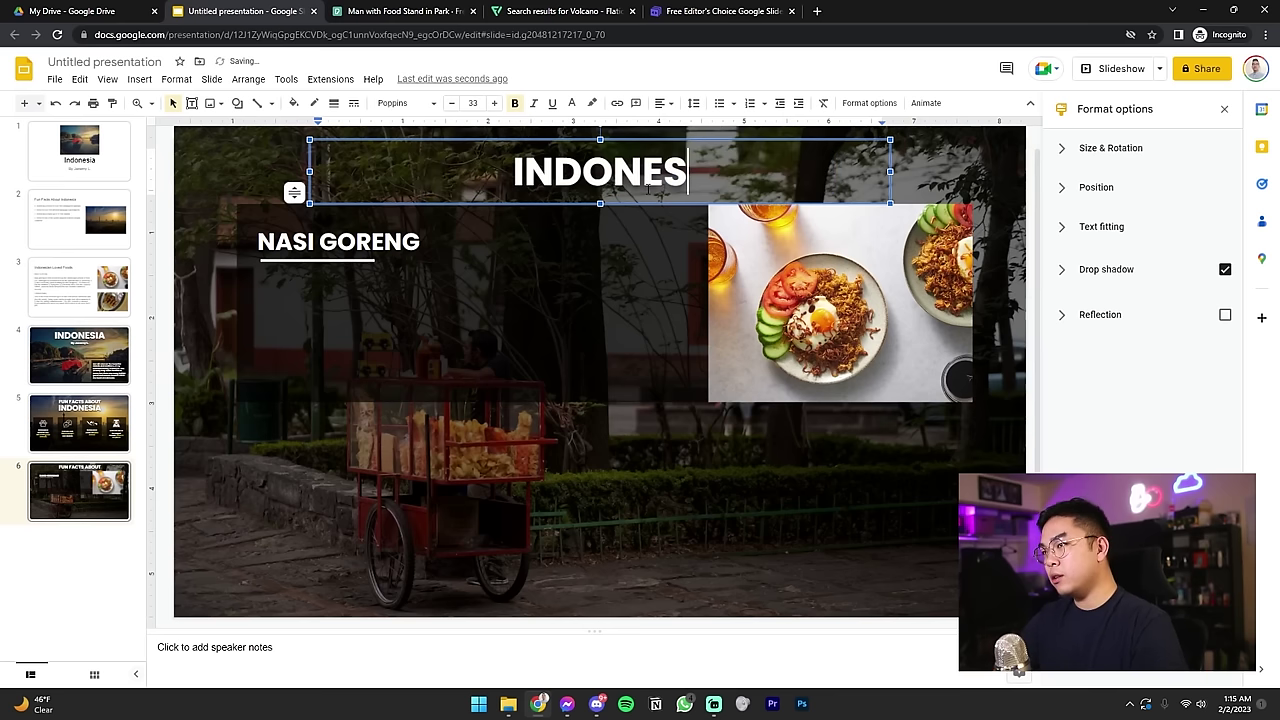
key("BackSpace")
key("BackSpace")
key("BackSpace")
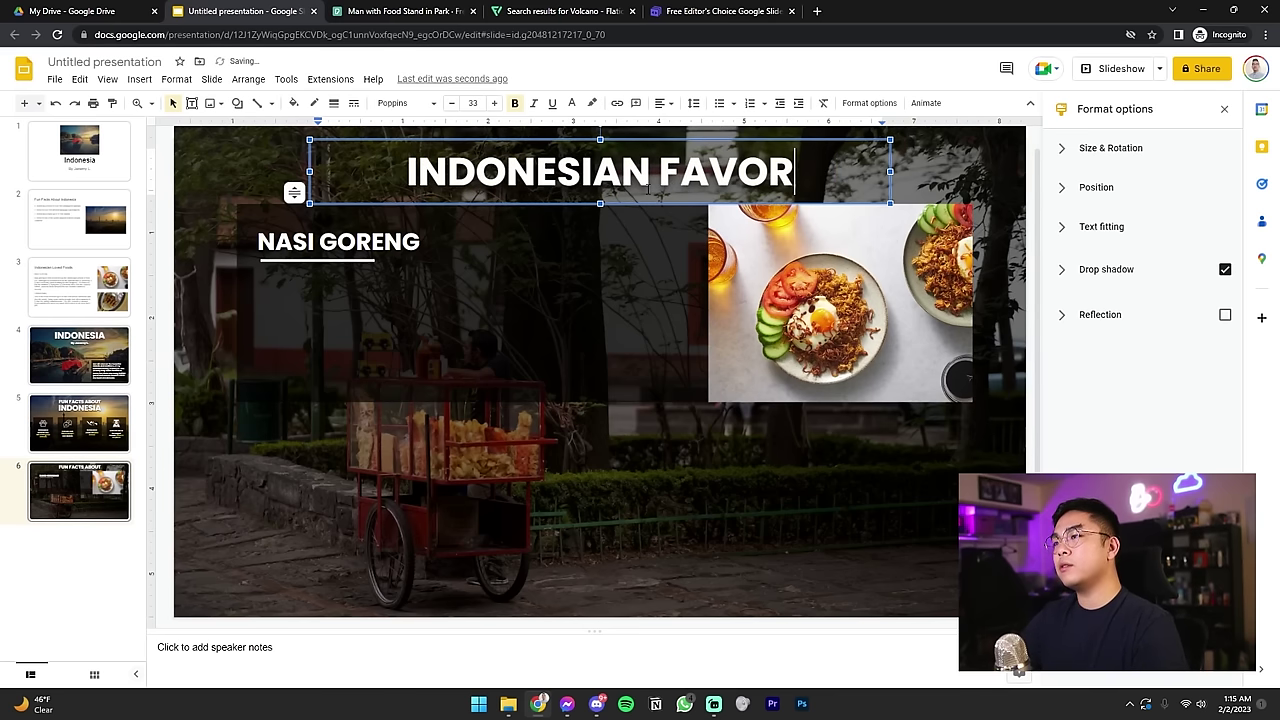
type("ITE FOODS")
Step: Widen the INDONESIAN FAVORITE FOODS text box on both sides and center it horizontally on the slide
left_click_drag(890, 191, 1011, 191)
left_click_drag(311, 171, 251, 171)
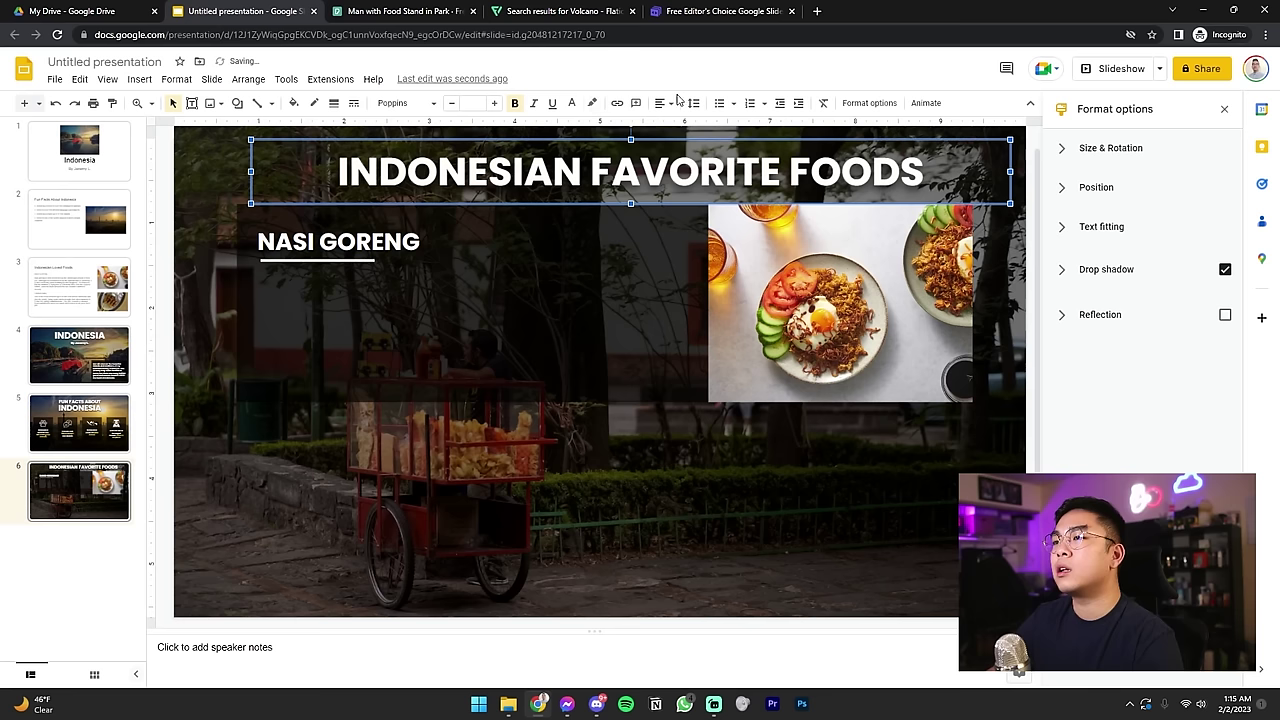
left_click(210, 205)
left_click(247, 188)
left_click_drag(452, 141, 421, 140)
Step: Left-align the NASI GORENG text and shift its box right so the heading starts flush with the divider line
left_click(372, 258)
left_click(662, 103)
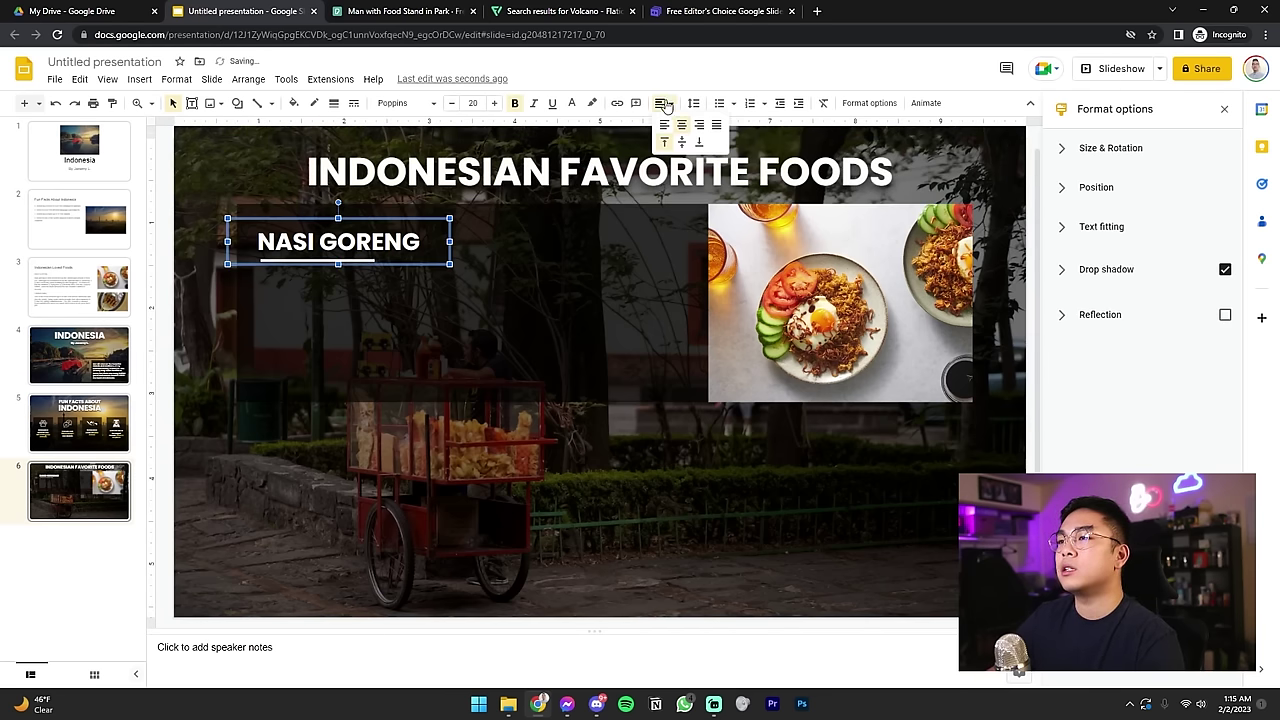
triple_click(338, 241)
left_click(662, 103)
left_click(664, 124)
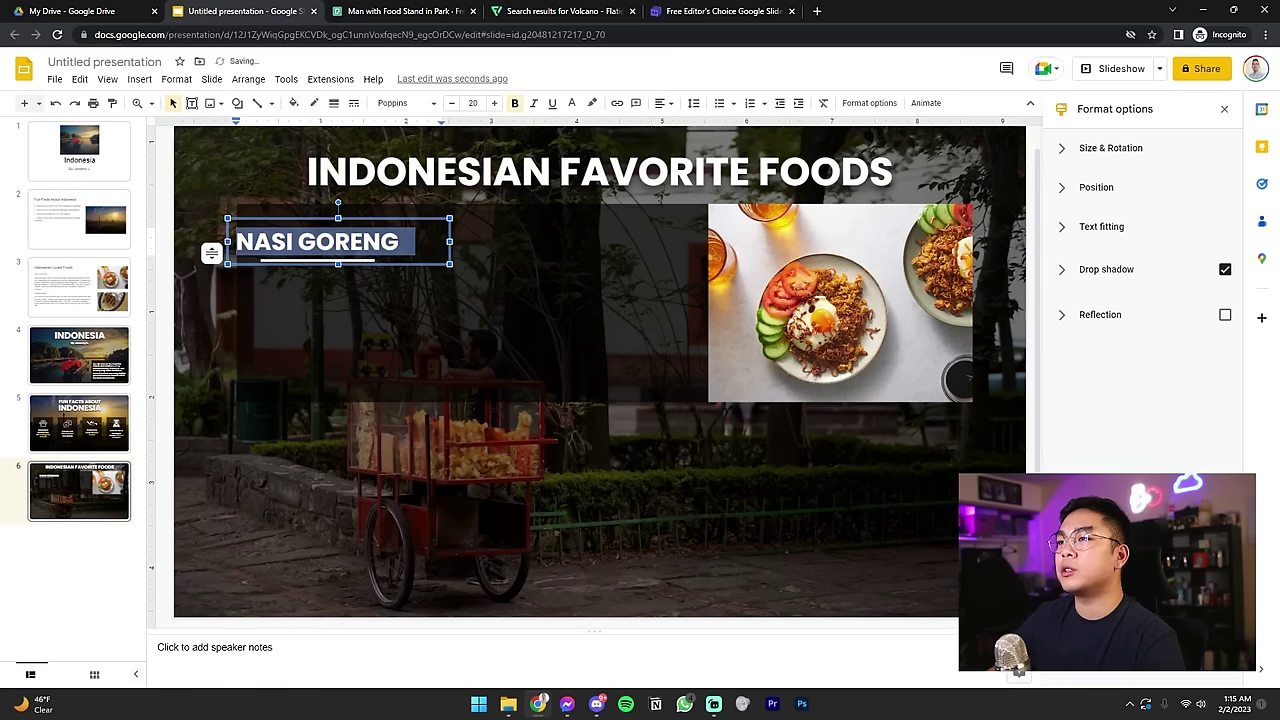
left_click(177, 313)
left_click(295, 218)
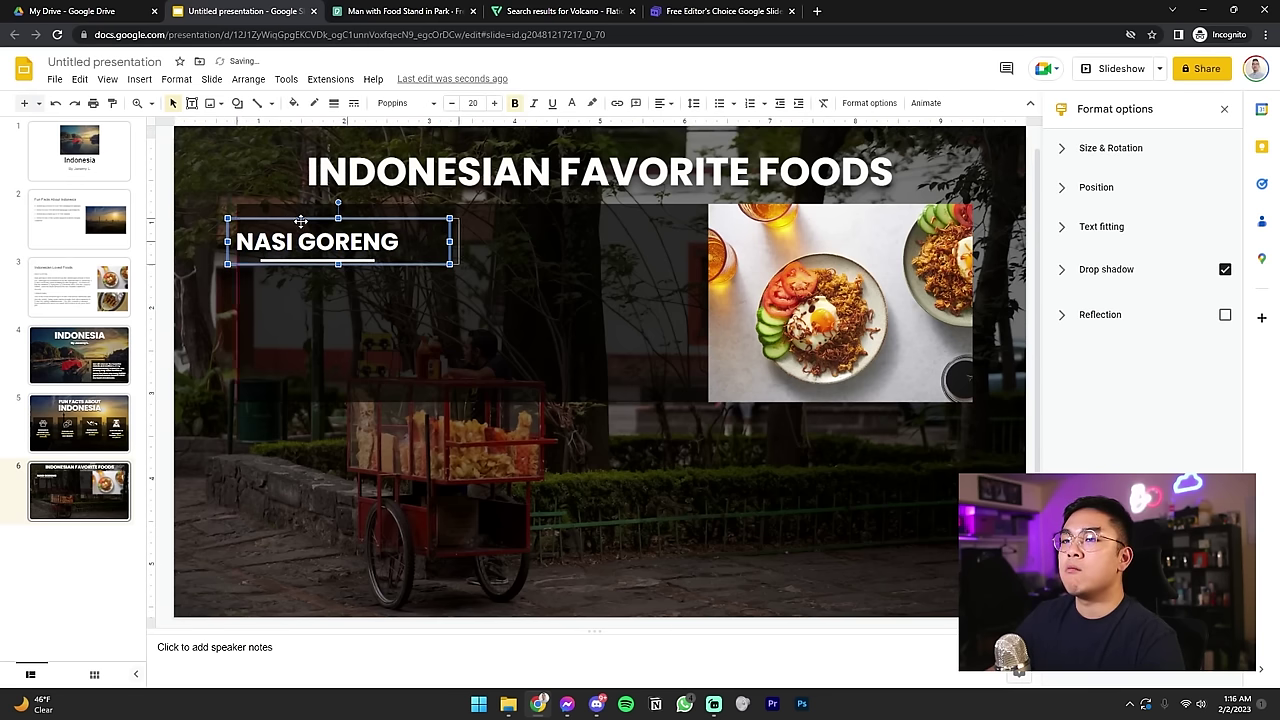
left_click_drag(292, 220, 317, 220)
left_click(224, 365)
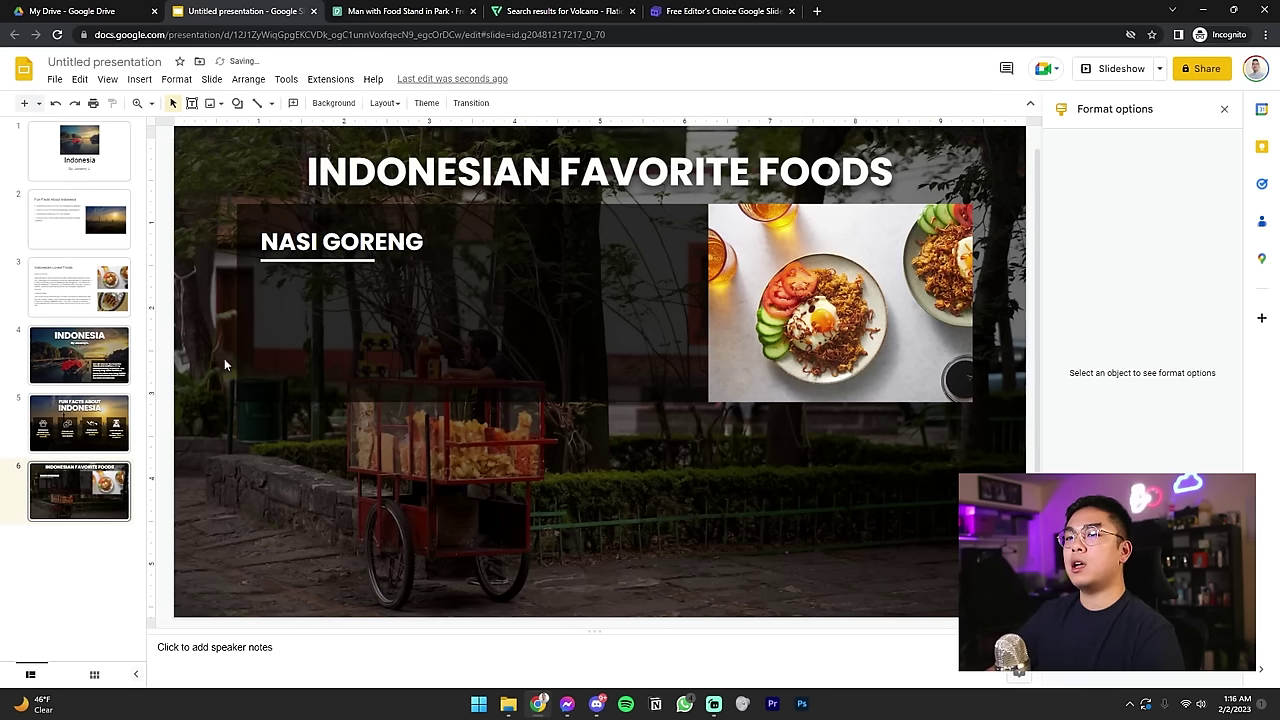
Step: Copy the description text box from the redesigned INDONESIA title slide and paste it onto the last slide
left_click(126, 378)
left_click(758, 436)
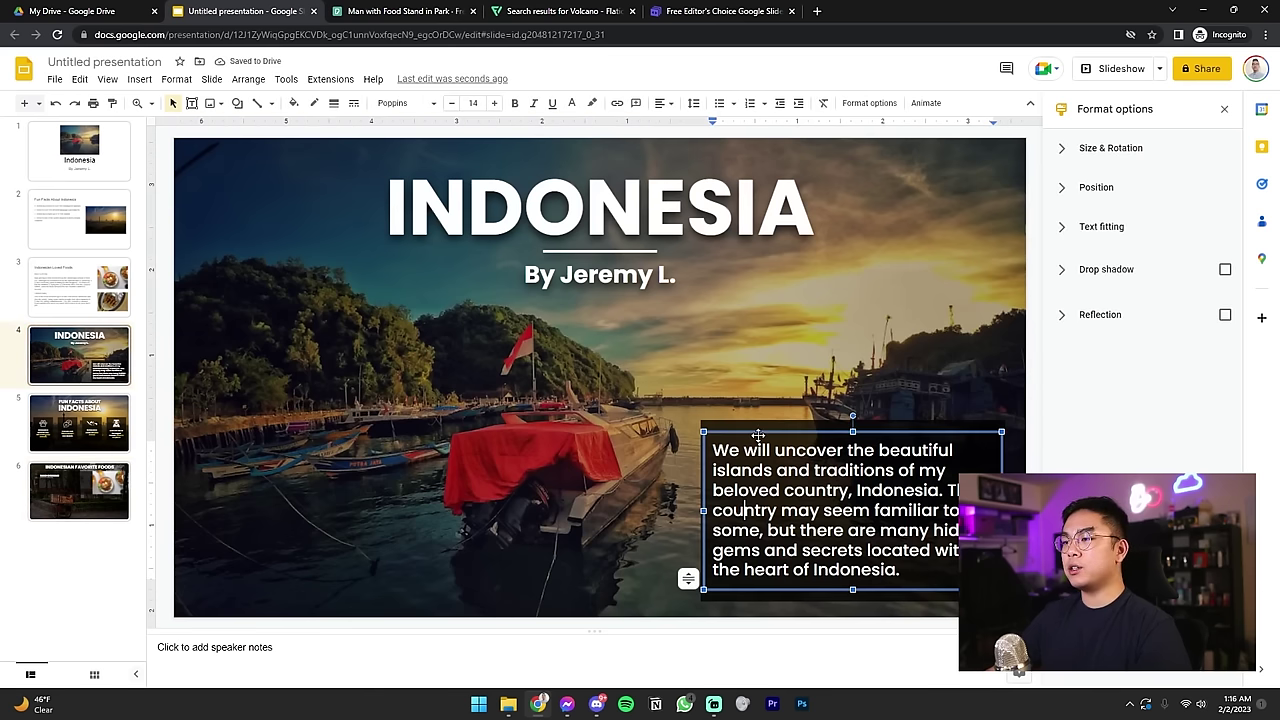
key("ctrl+c")
left_click(79, 490)
key("ctrl+v")
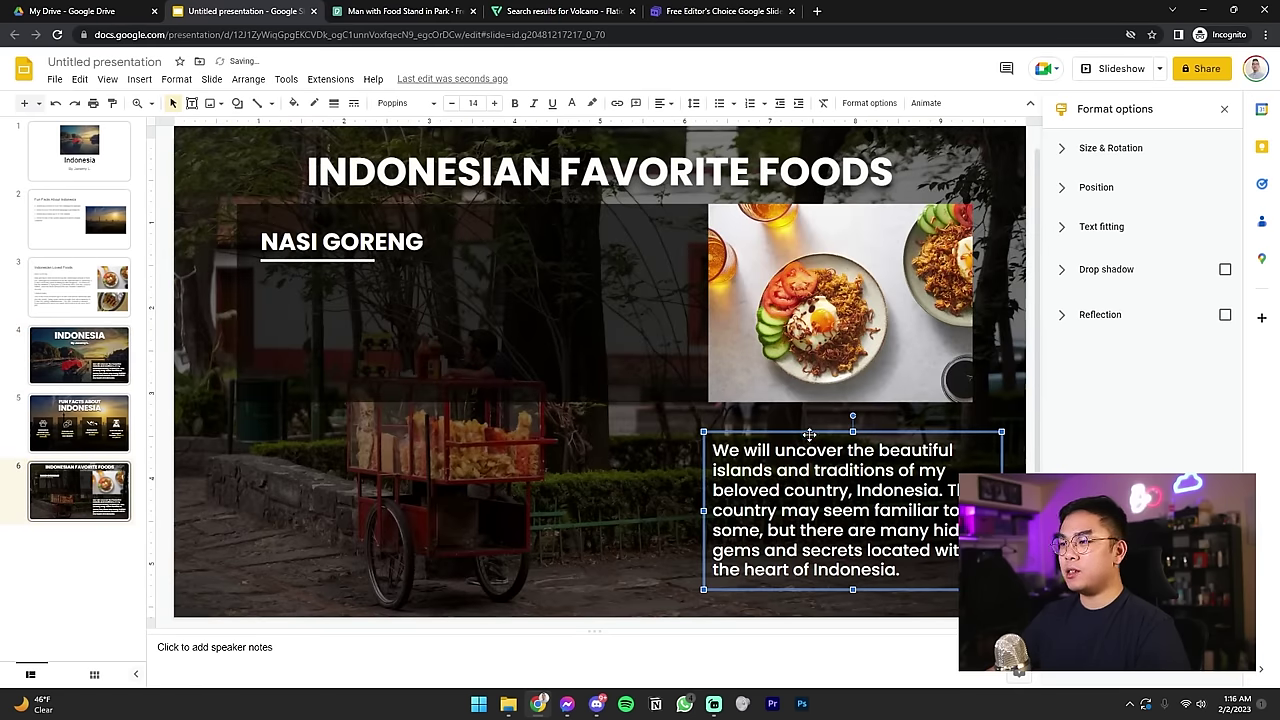
Step: Fit the description box under the NASI GORENG divider and replace its text with the original foods slide's nasi goreng description, without source formatting
left_click_drag(809, 434, 366, 276)
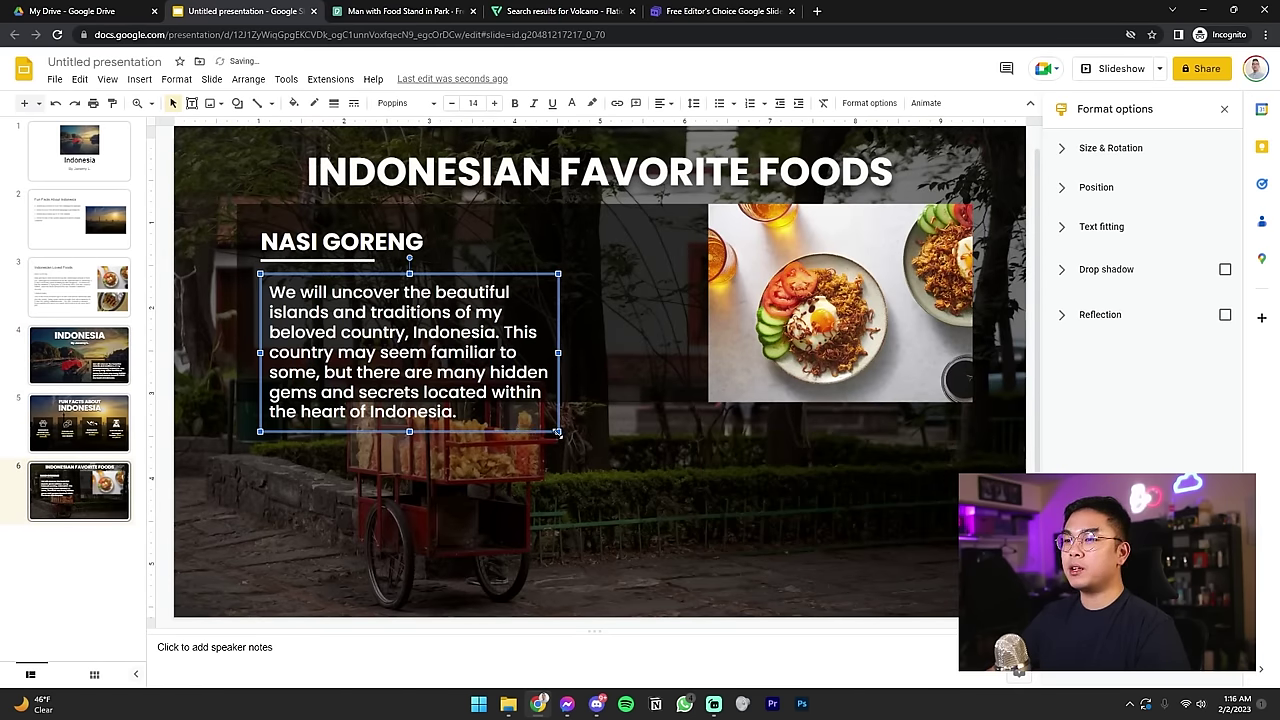
left_click_drag(557, 432, 691, 391)
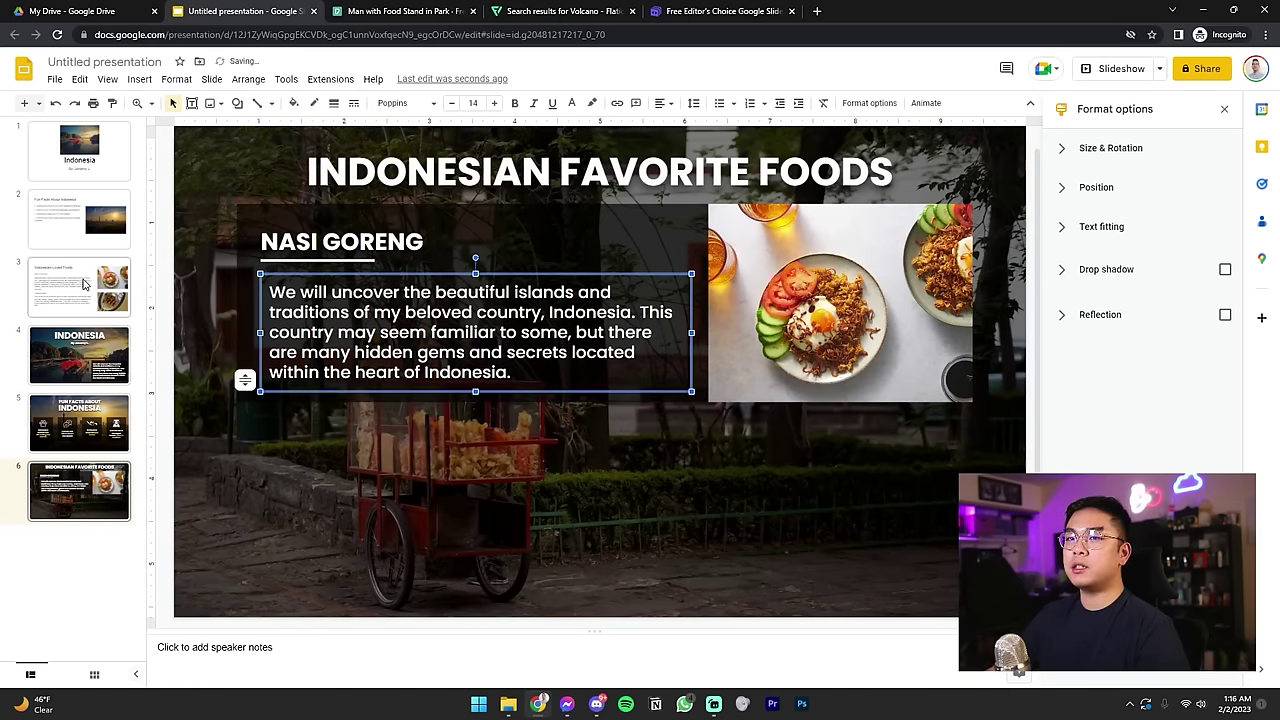
left_click(84, 284)
triple_click(371, 300)
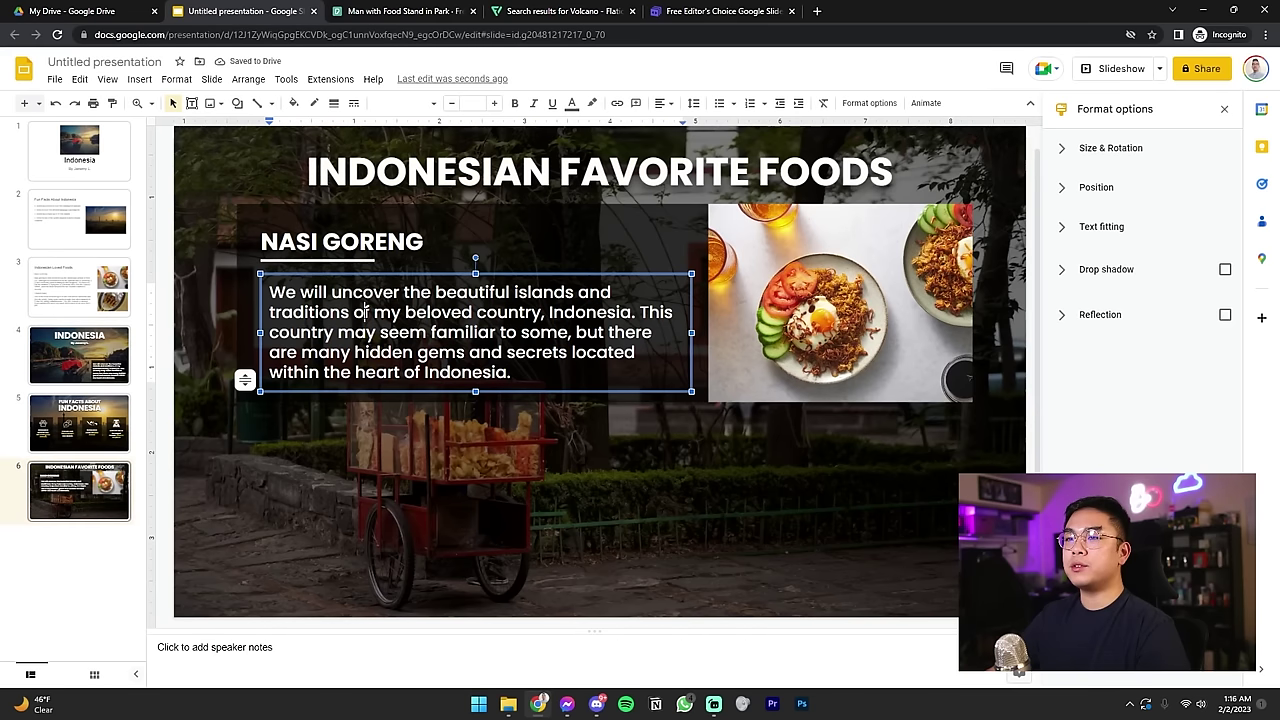
key("ctrl+a")
key("ctrl+v")
key("ctrl+z")
key("ctrl+shift+v")
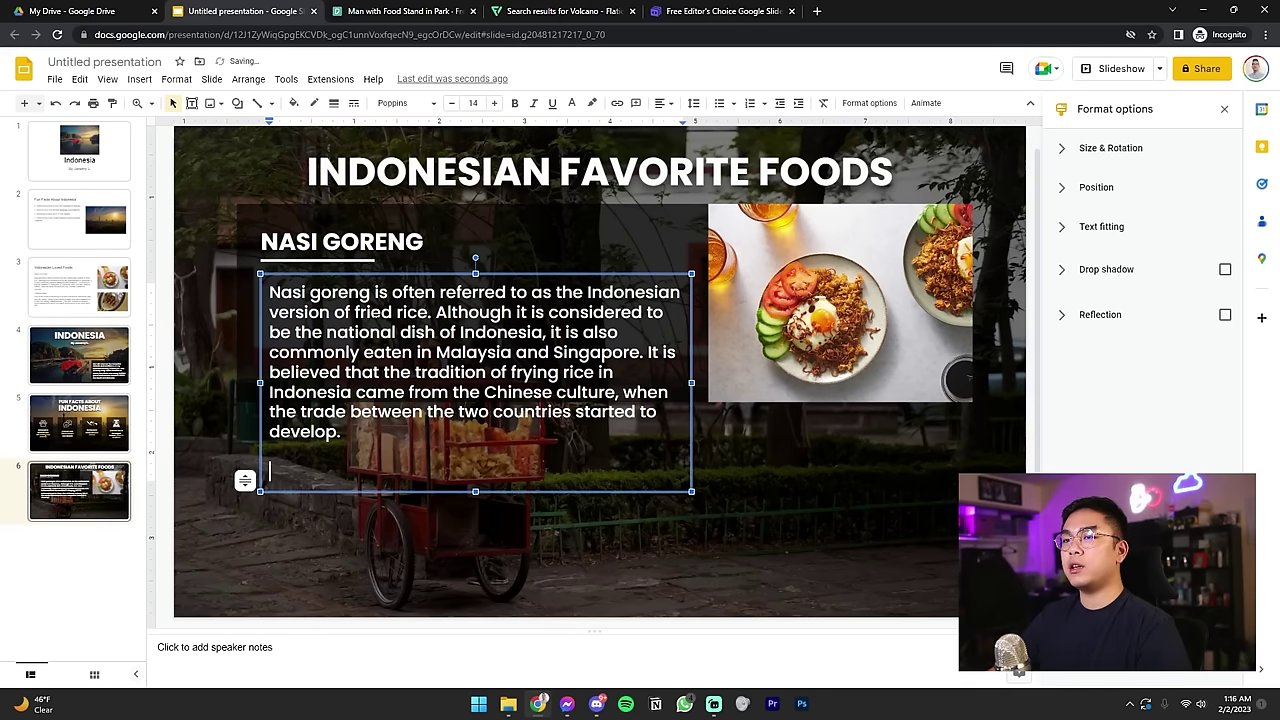
Step: Widen the nasi goreng description box slightly, set its text to size 12 and remove the trailing blank line
left_click_drag(690, 383, 699, 383)
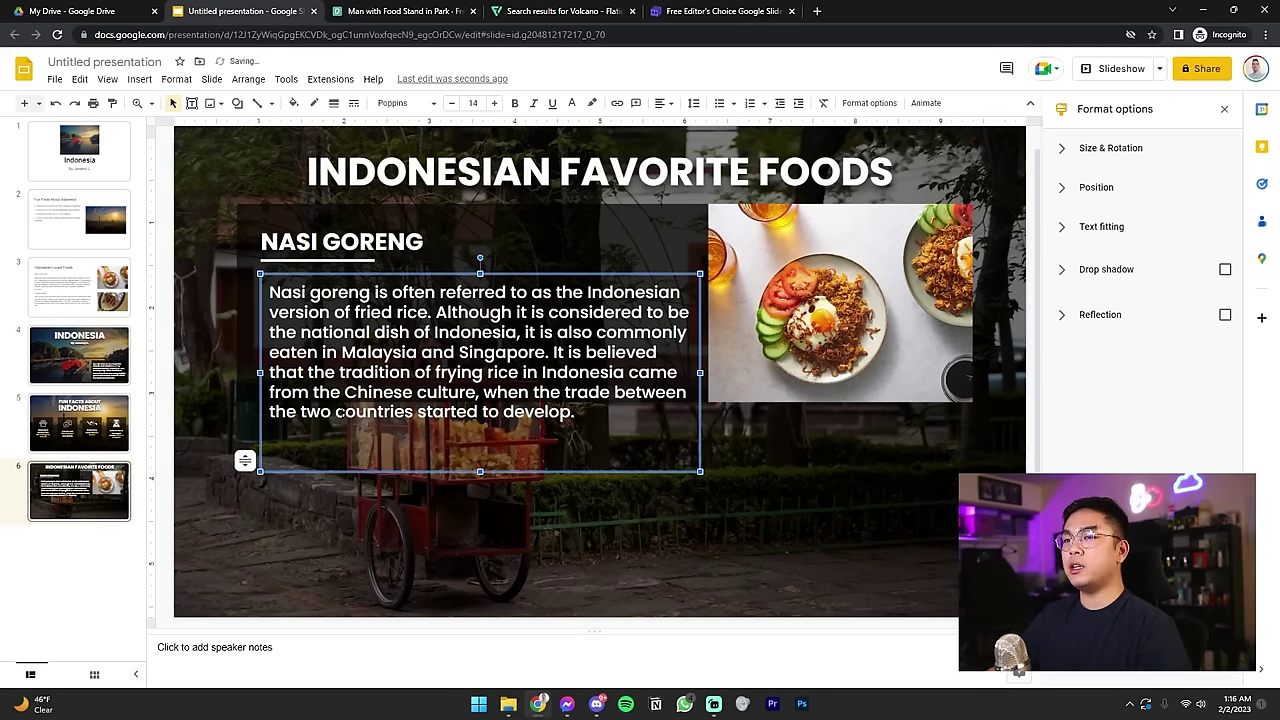
key("ctrl+a")
left_click(451, 103)
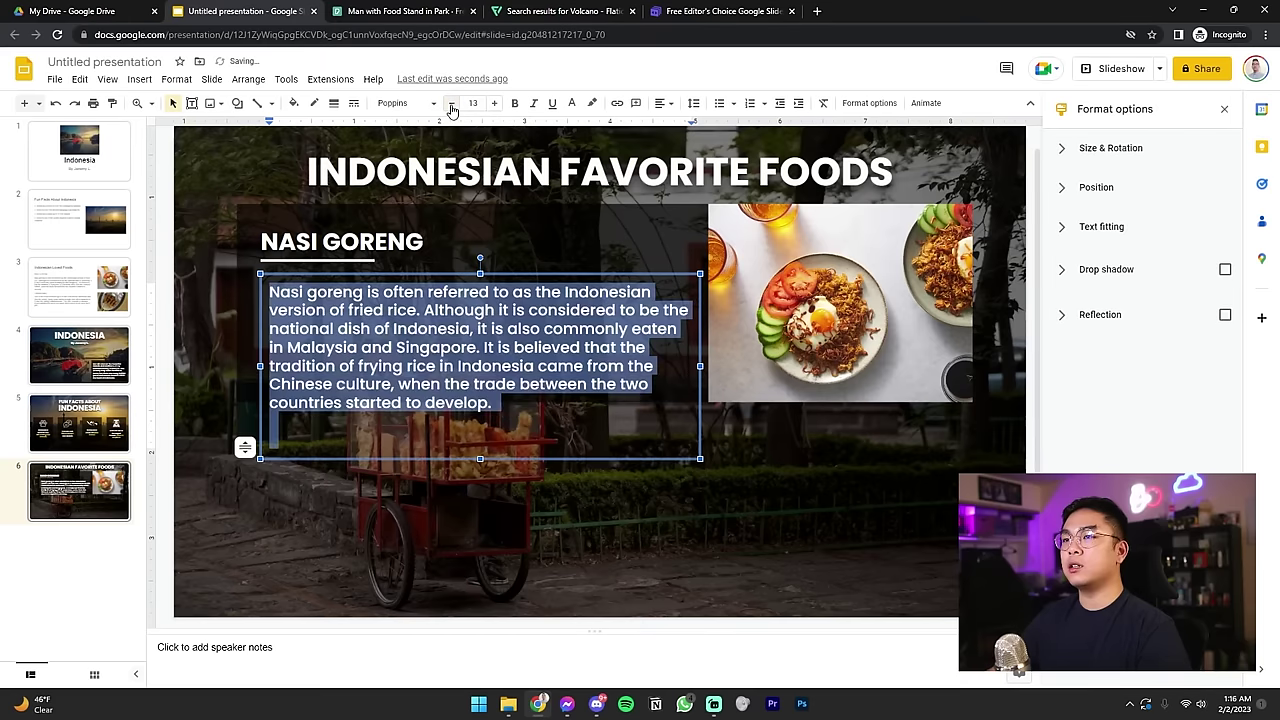
left_click(451, 103)
left_click(300, 400)
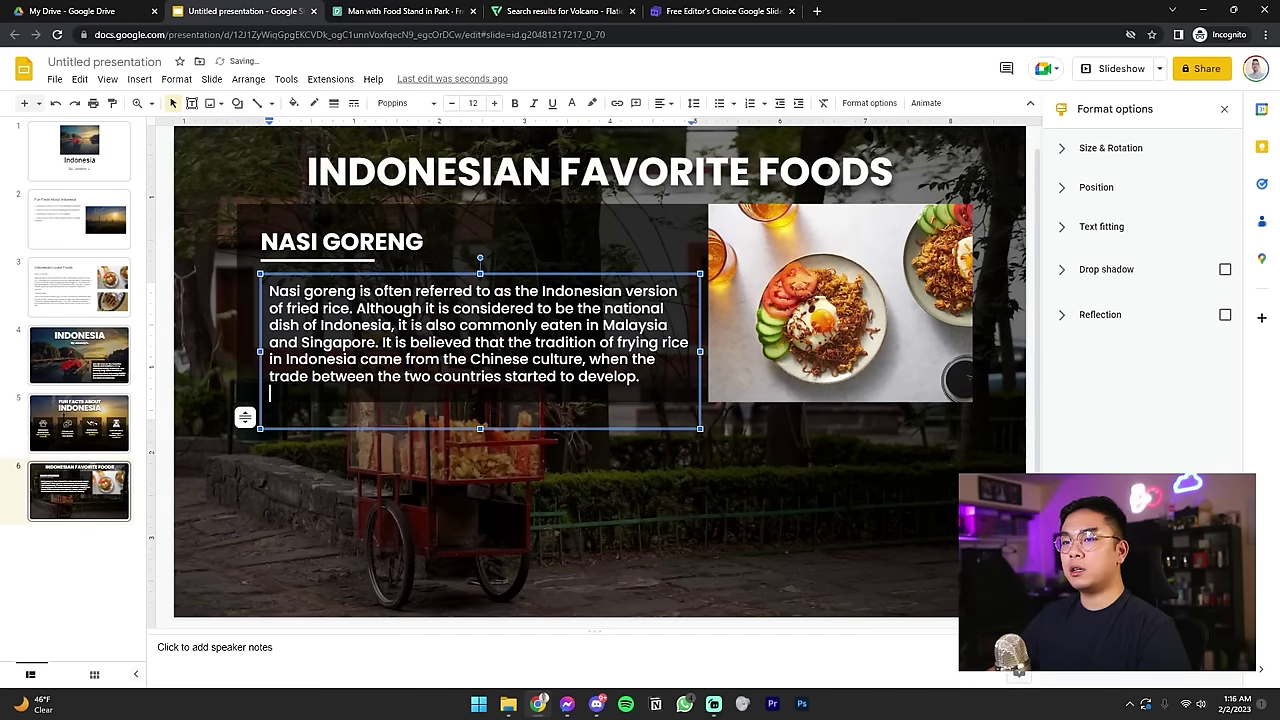
key("BackSpace")
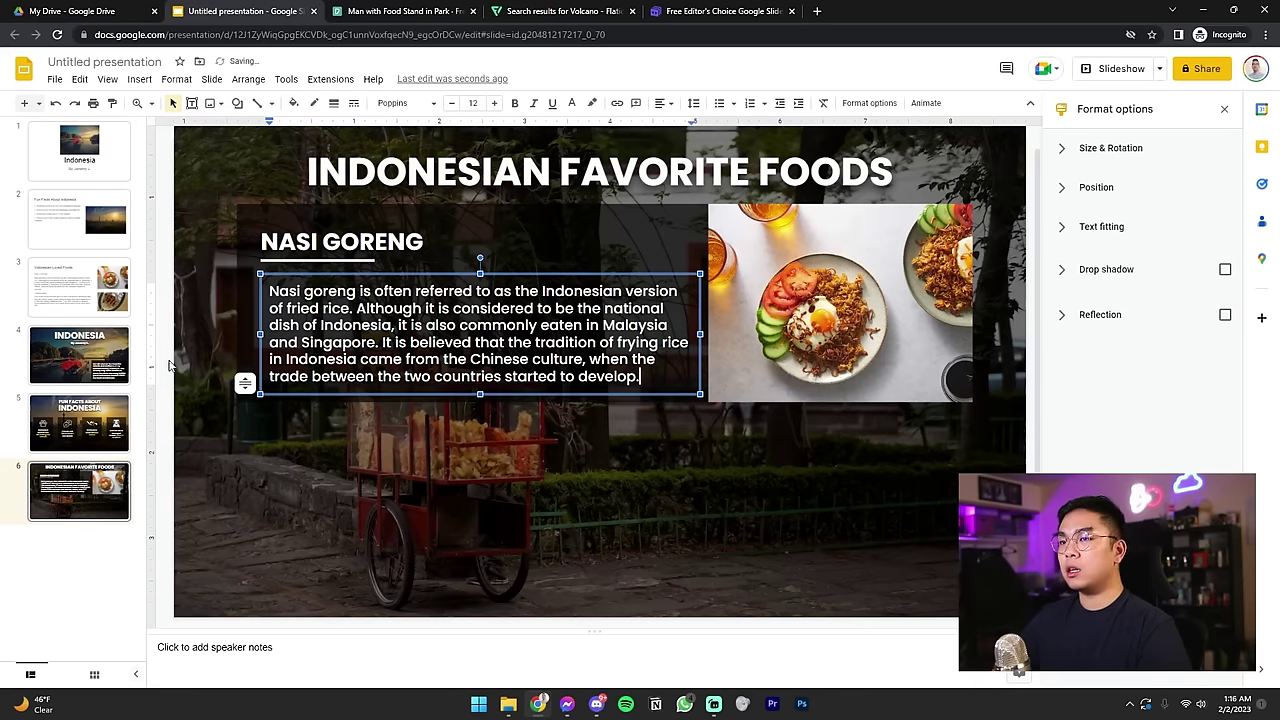
Step: Align the nasi goreng description flush with the start of the divider line and indent its first line
left_click(170, 365)
left_click(287, 325)
left_click_drag(303, 279, 295, 272)
left_click(176, 338)
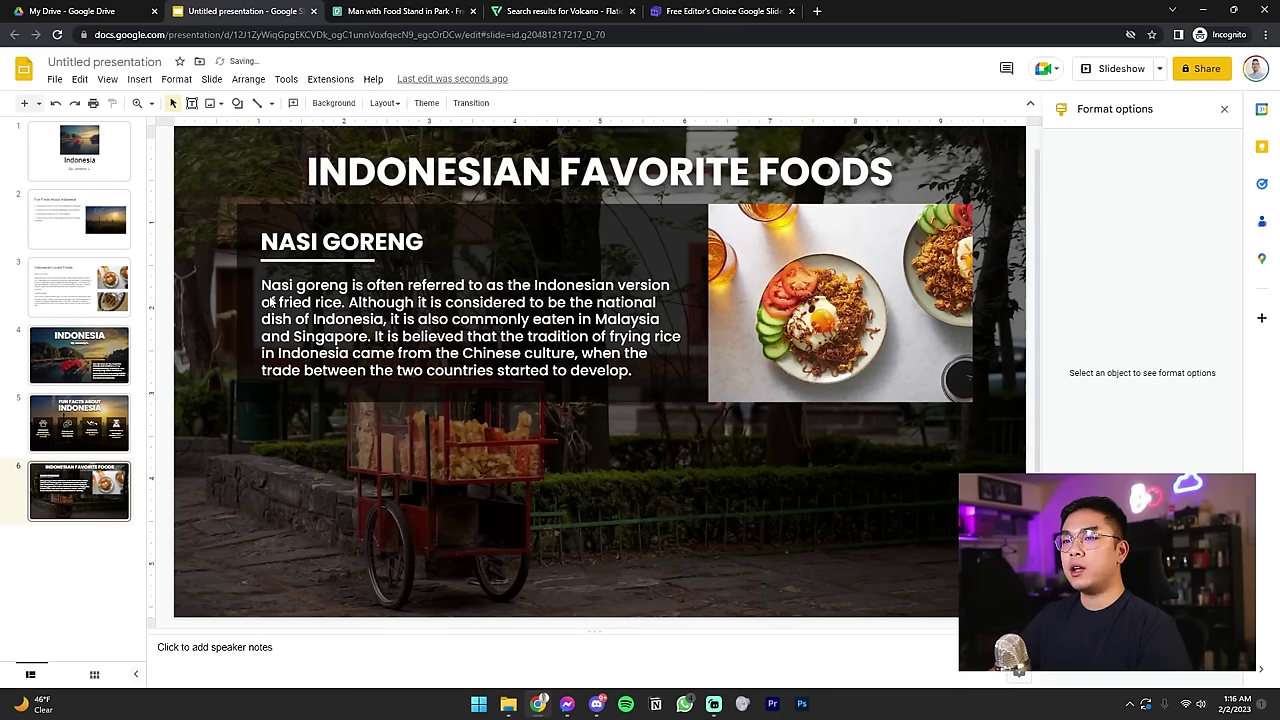
left_click(277, 302)
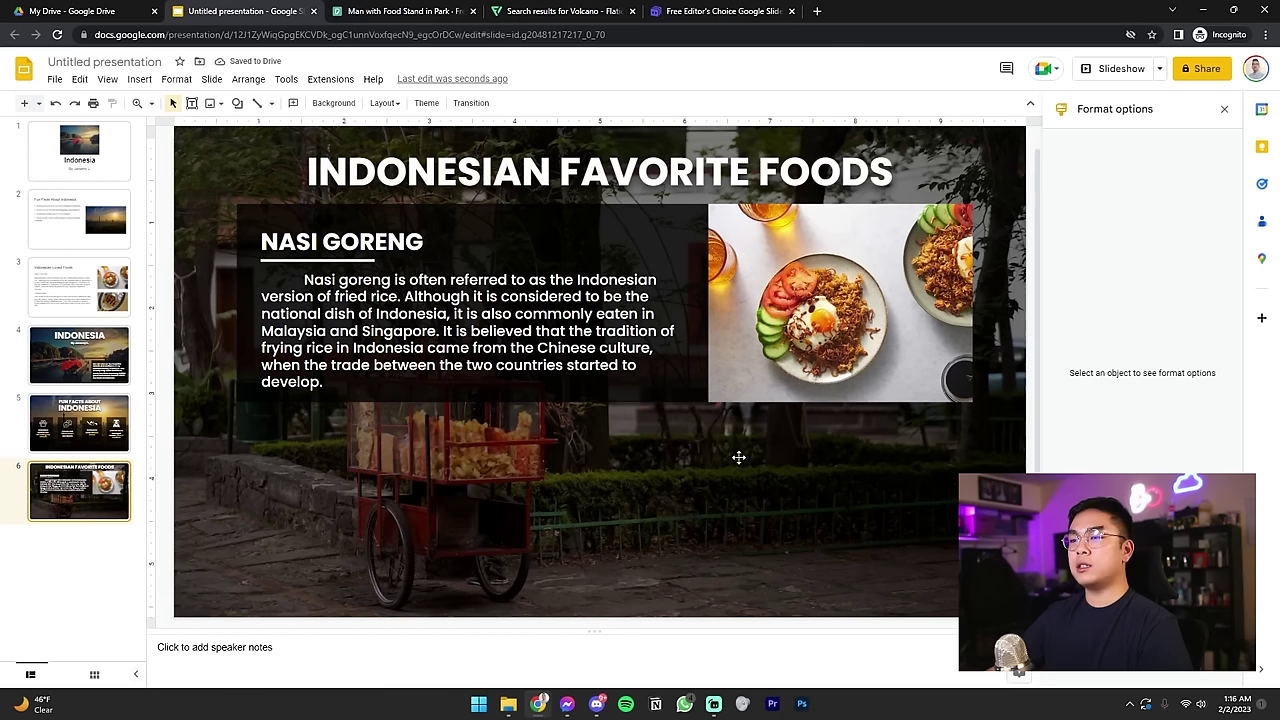
Step: Paste the original slide's chicken satay photo and place it directly below the dark panel, flush with the panel's left edge
key("ctrl+v")
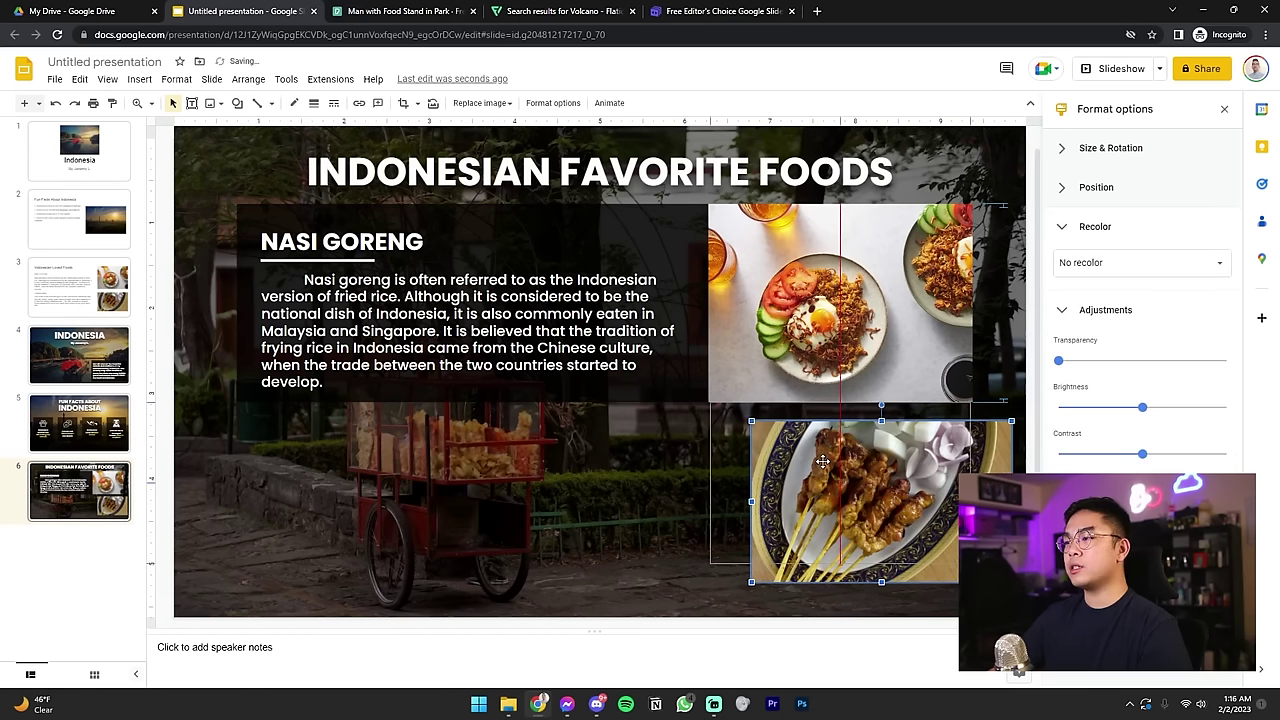
left_click_drag(969, 563, 973, 566)
left_click_drag(925, 500, 900, 476)
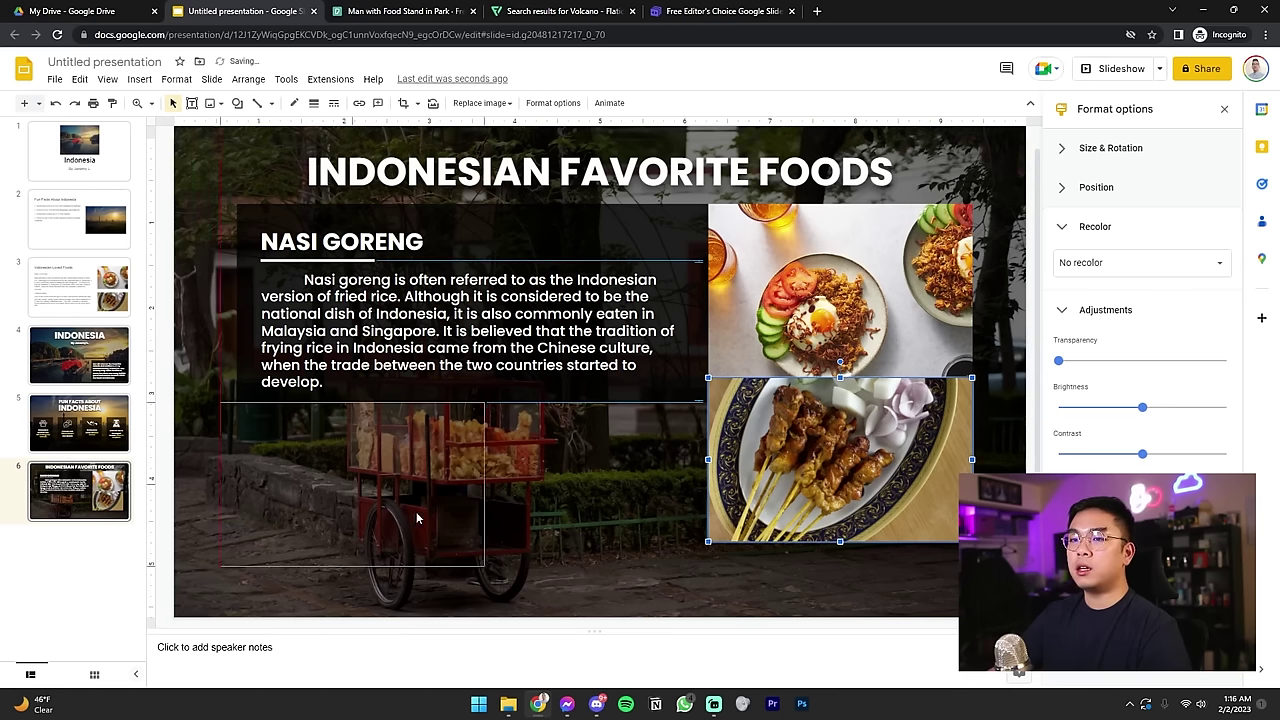
left_click_drag(425, 511, 425, 511)
left_click(243, 365)
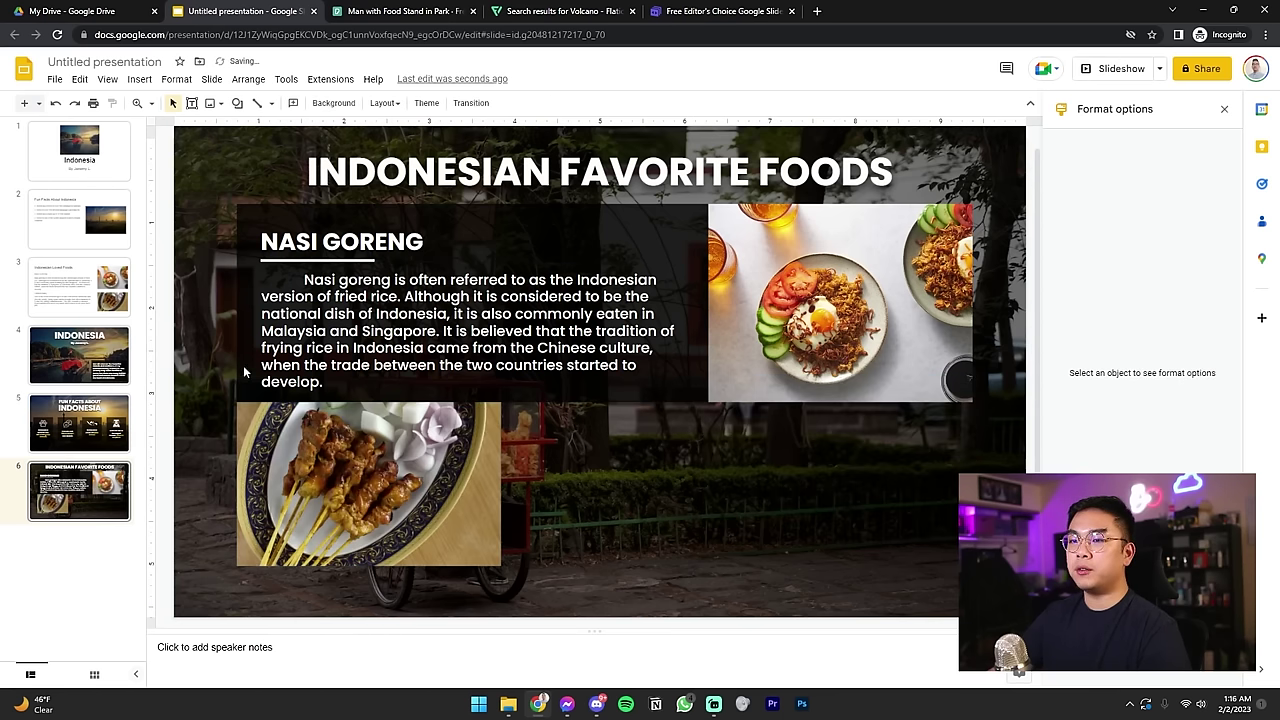
Step: Nudge the NASI GORENG heading, divider line and description slightly up within the dark panel
left_click(304, 222)
left_click(237, 383)
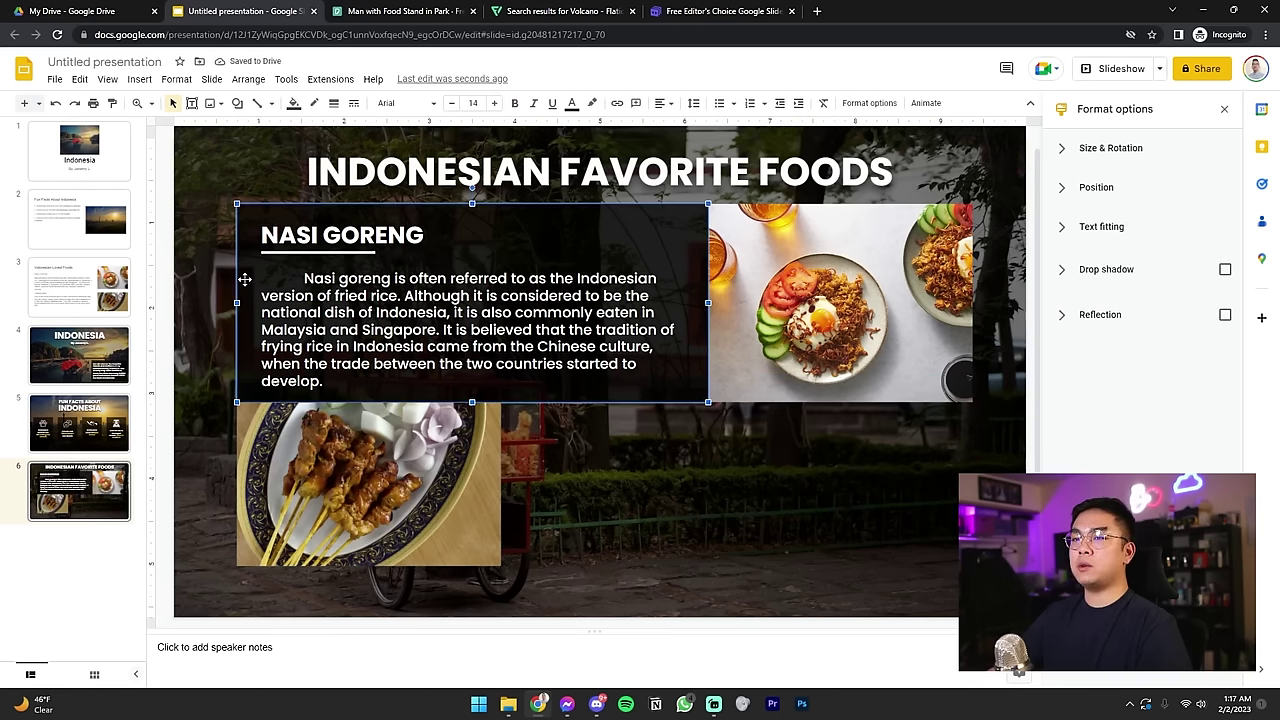
Step: Place a copy of the dark panel against the satay photo's right edge and shorten it to the photo's height
left_click_drag(502, 269, 765, 473)
key("Up")
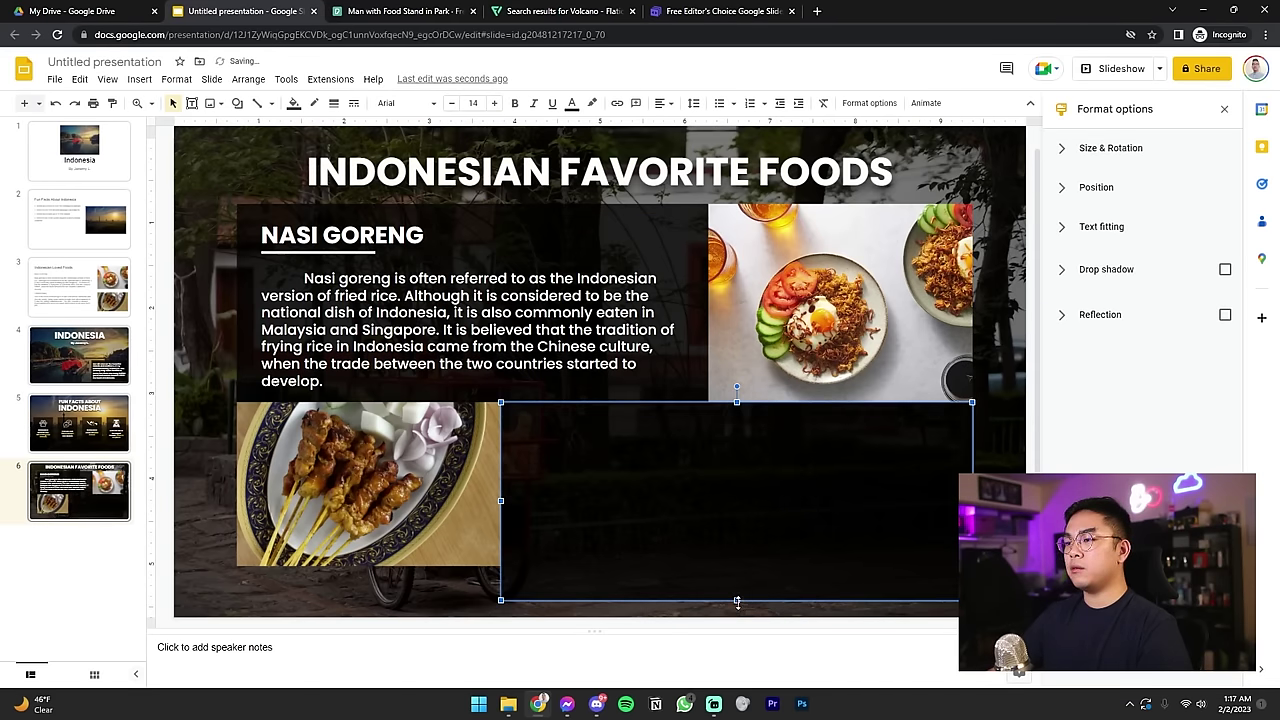
left_click_drag(737, 601, 737, 566)
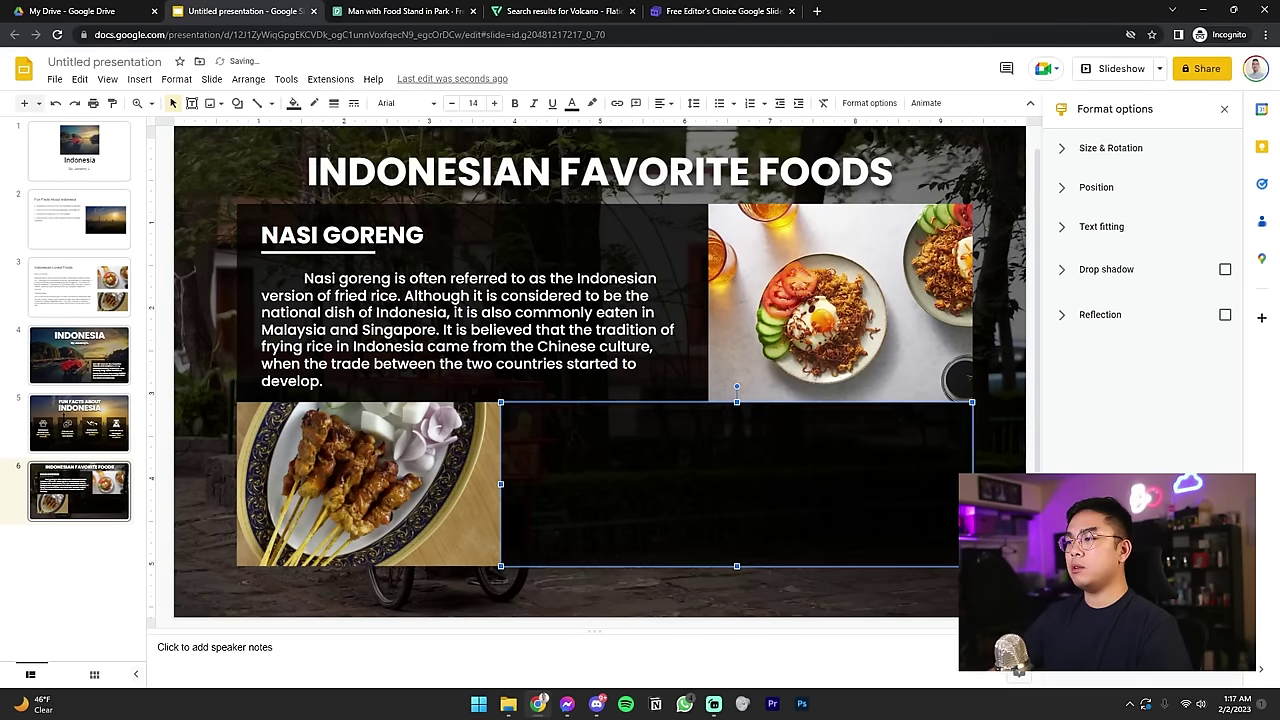
key("Escape")
Step: Overlay the satay photo on the nasi goreng photo and enlarge it to the same height
left_click(346, 216)
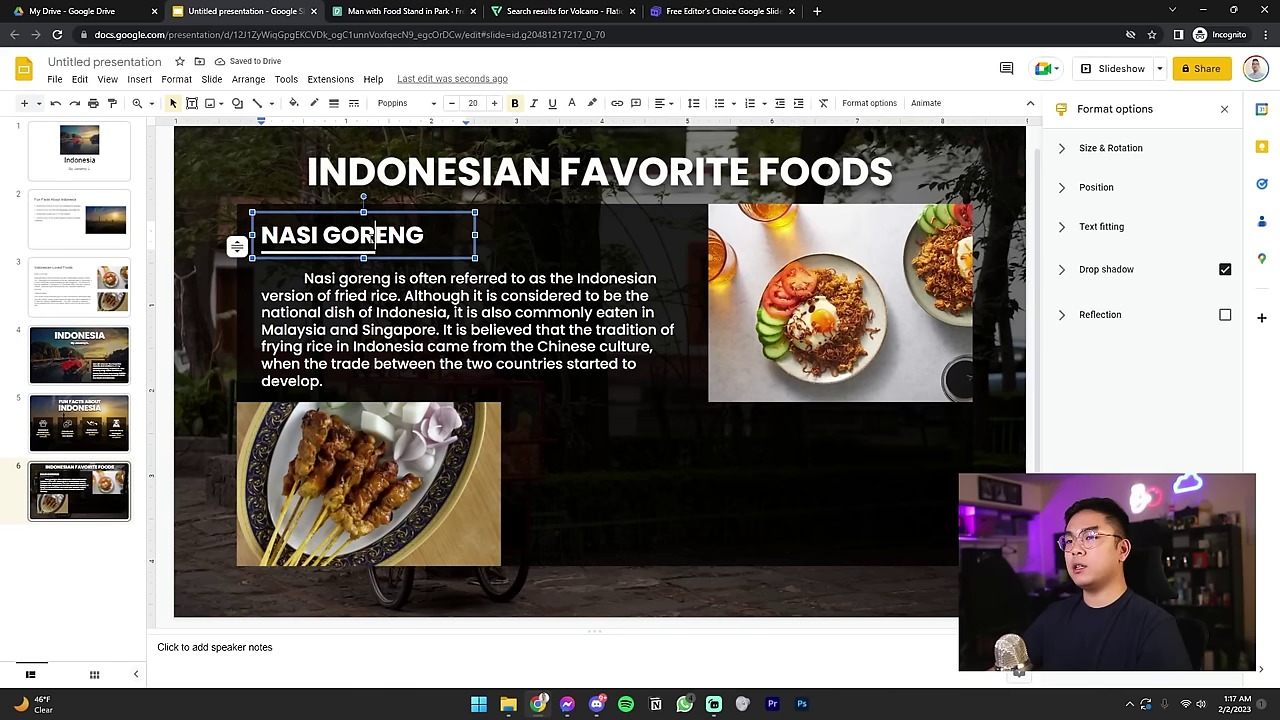
left_click(495, 492)
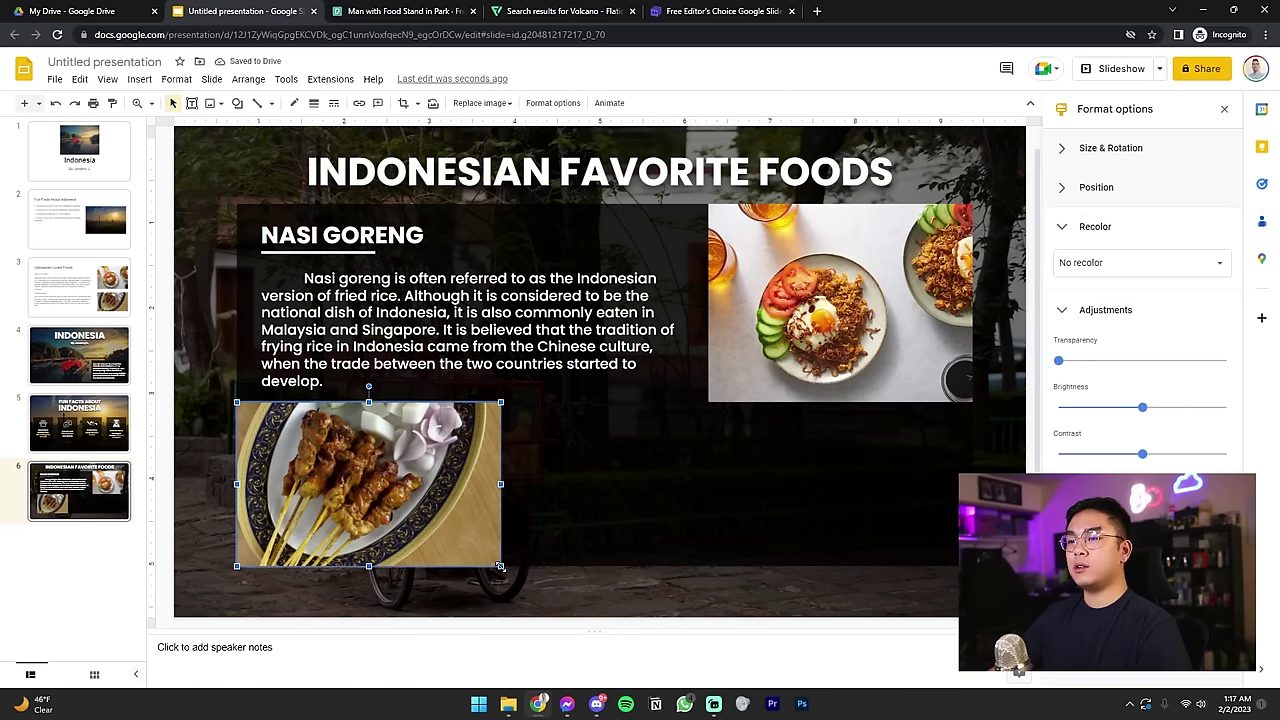
left_click_drag(366, 566, 366, 577)
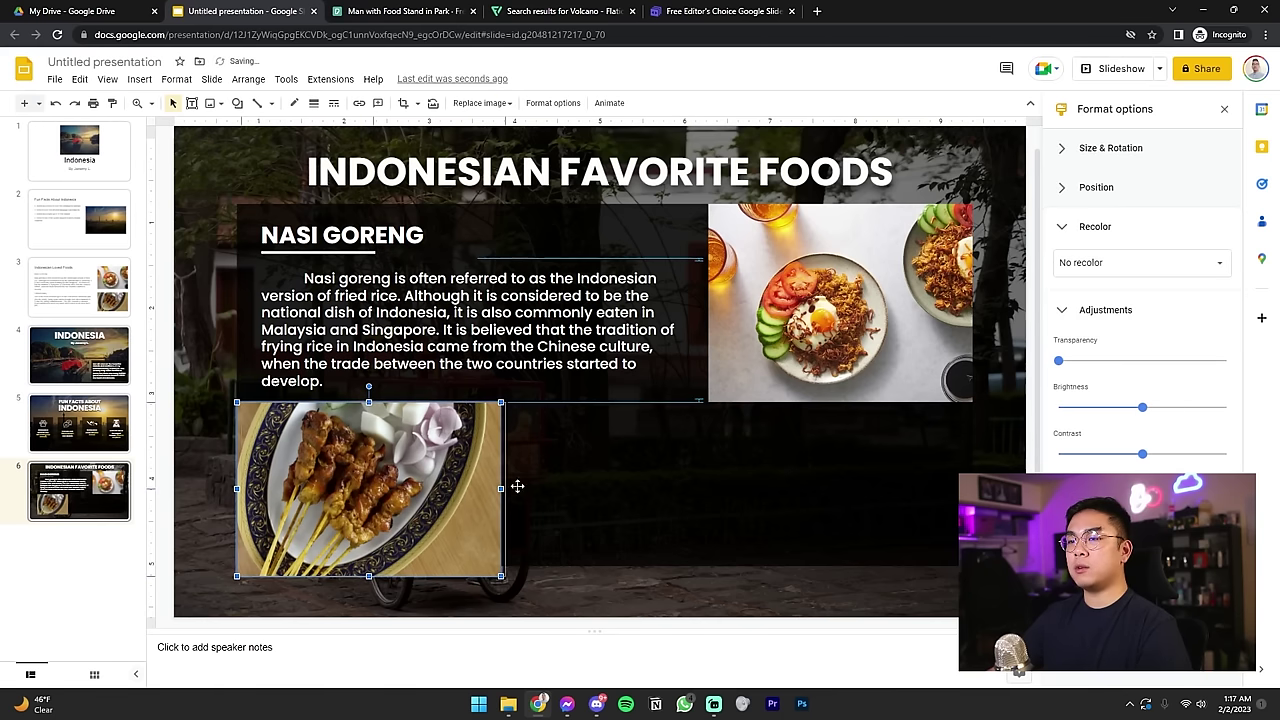
left_click_drag(856, 337, 845, 330)
left_click_drag(840, 378, 840, 401)
key("ctrl+z")
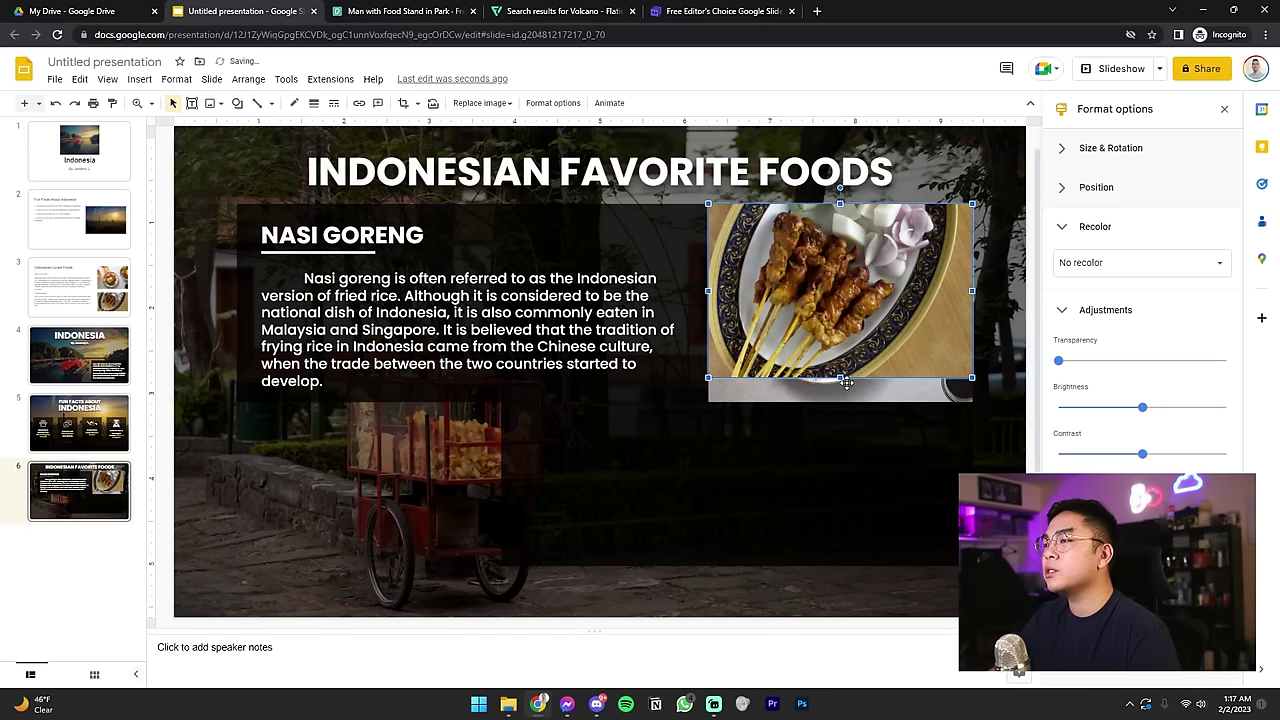
left_click_drag(971, 377, 1009, 401)
Step: Crop the satay photo to the nasi goreng photo's width, back in the second row, and extend the lower dark panel to its height
left_click(403, 103)
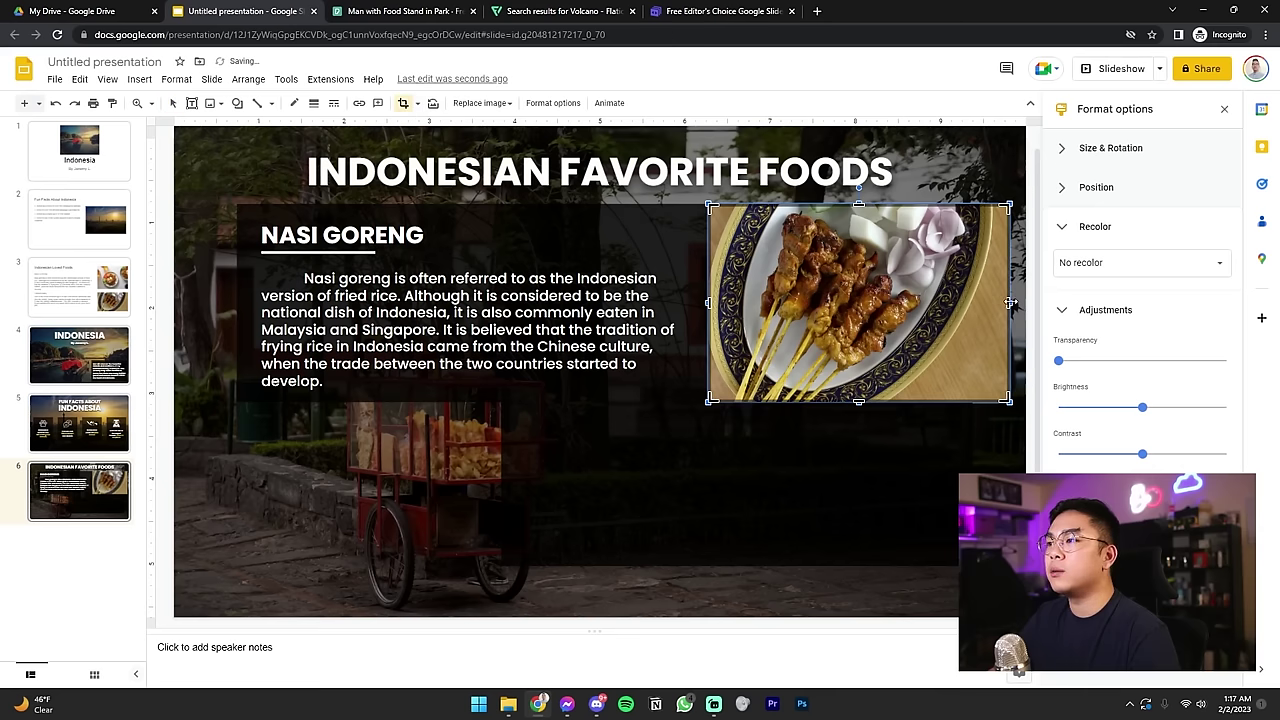
left_click_drag(1008, 302, 968, 302)
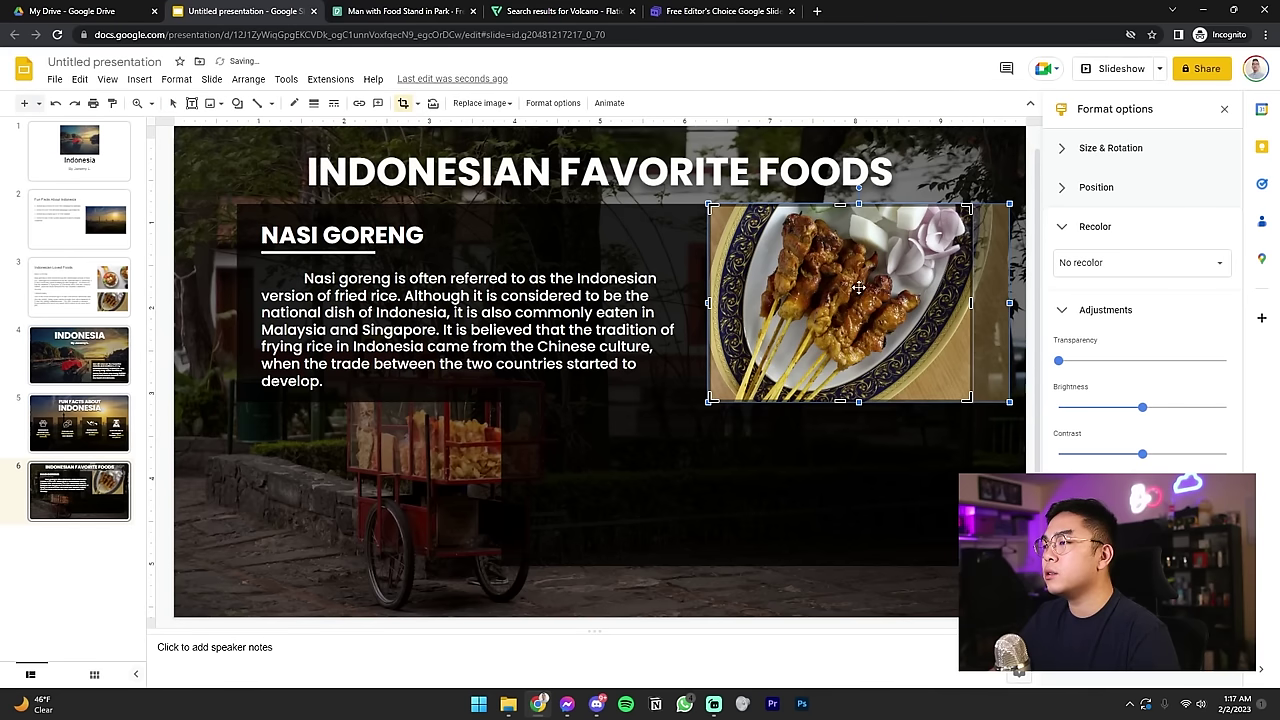
key("Return")
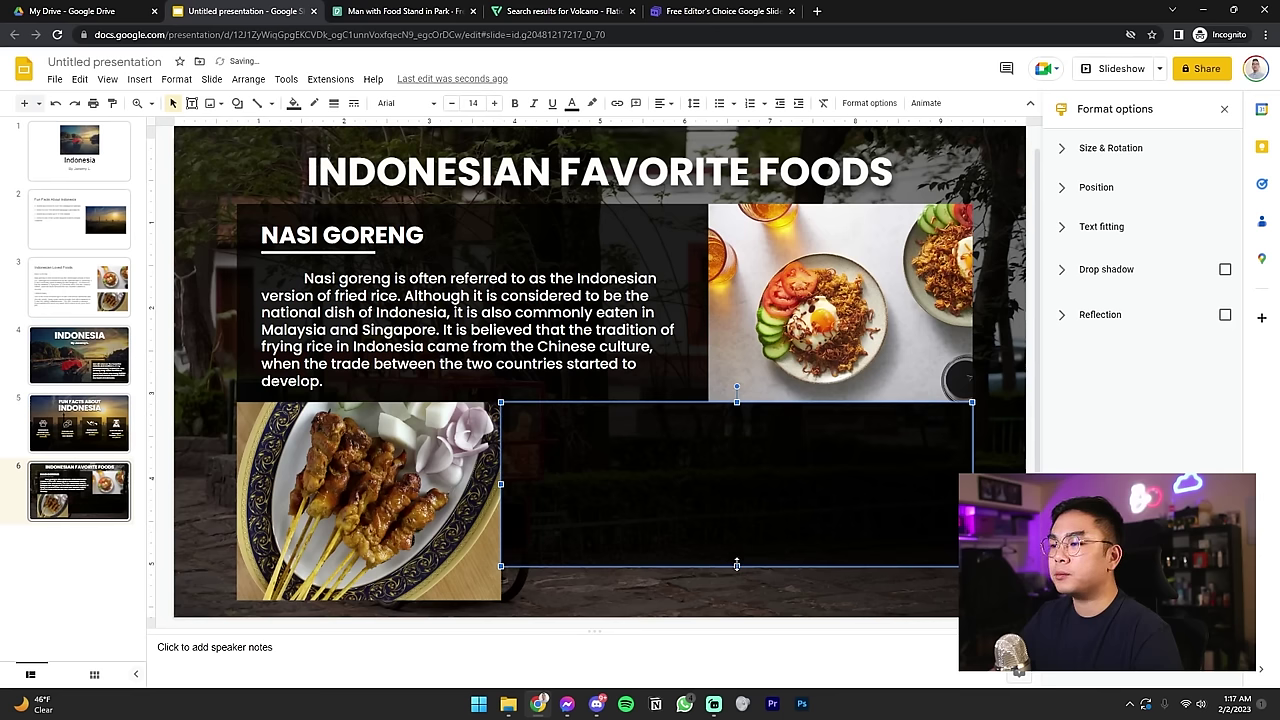
left_click_drag(737, 566, 740, 602)
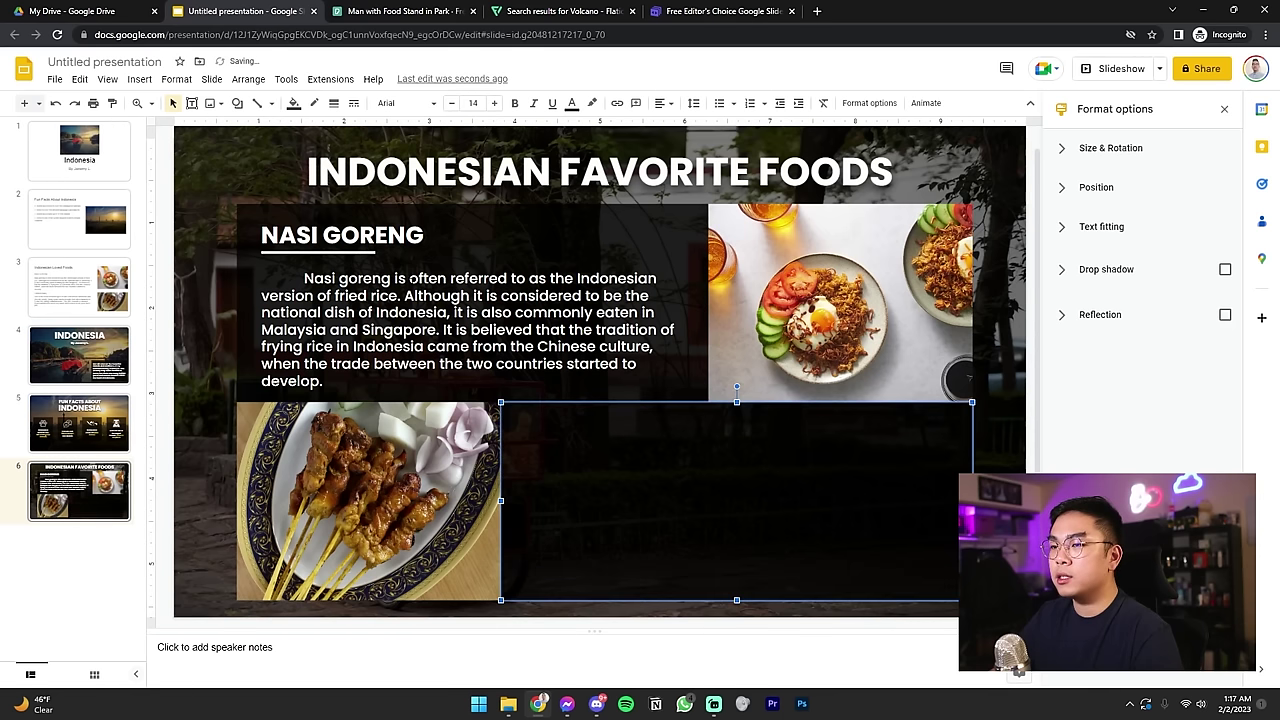
Step: Duplicate the NASI GORENG heading, divider and description onto the lower dark panel and change the copied heading to CHICKEN SATAY
left_click(363, 236)
left_click(345, 253)
left_click(377, 283, "shift")
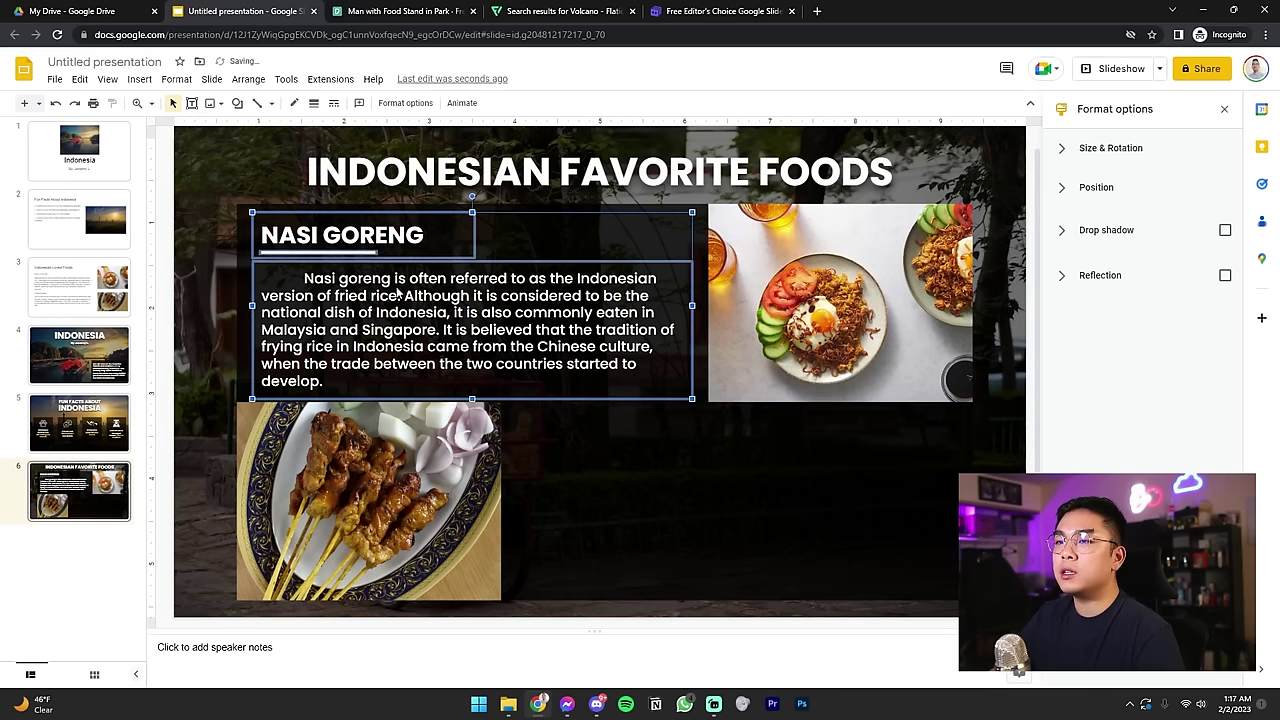
key("ctrl+d")
left_click_drag(631, 408, 773, 485)
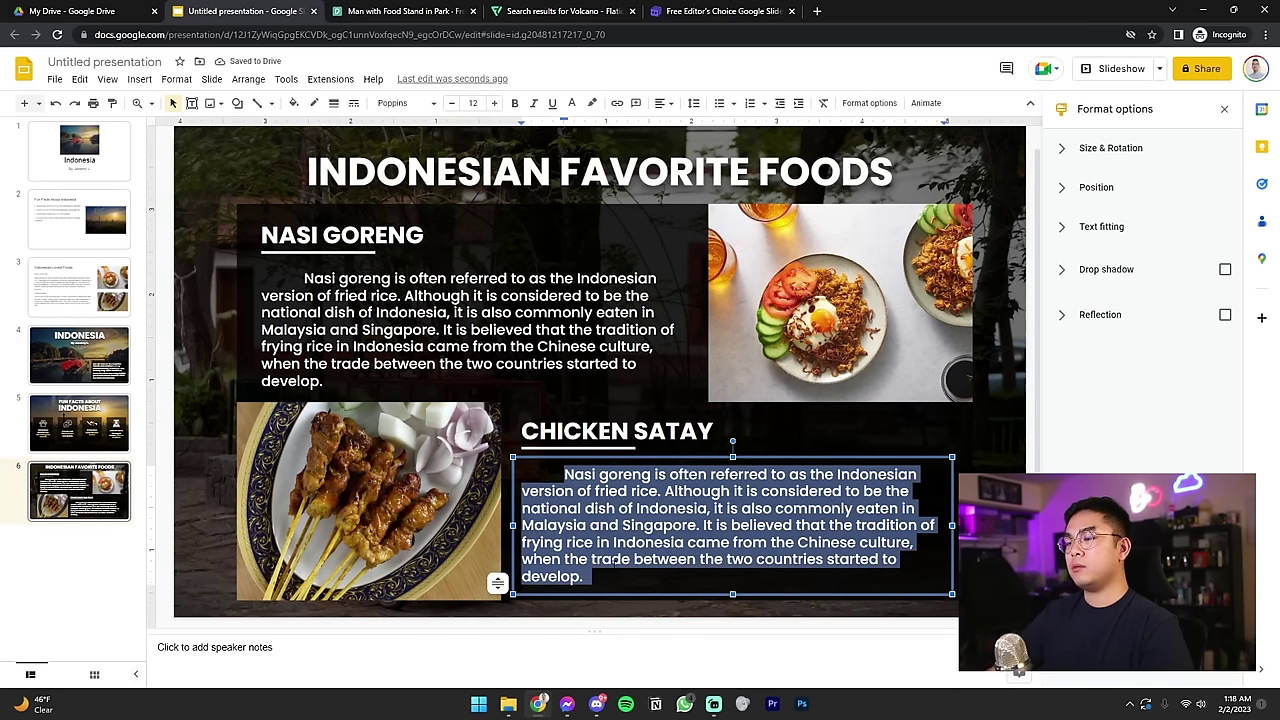
Step: Replace the copied description with the original slide's chicken satay text and correct "This sate" to "This satay"
type("One of the most common types of sate sold across Indonesia (and also the world), Satay Ayam can be bought from street hawkers to 5-Star fine dining establishments. This sate consists of chicken meat marinated in sweet soy sauce and cooked on an open flame grill.")
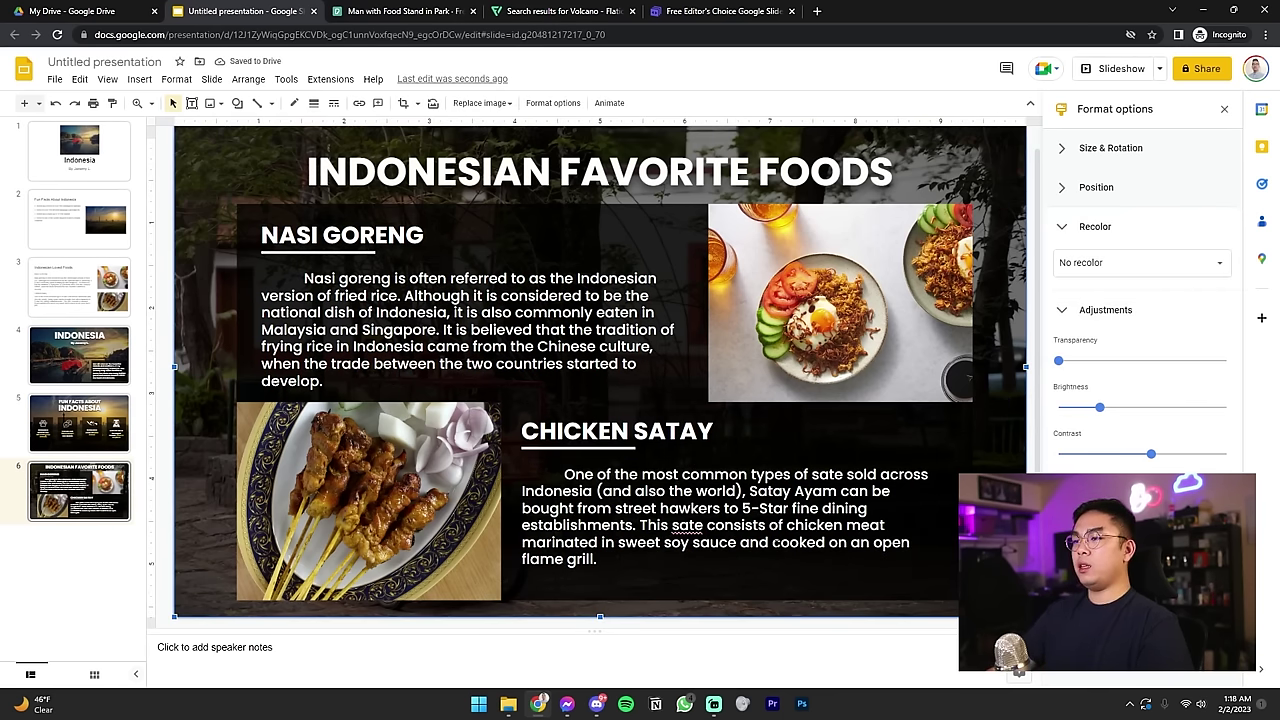
left_click(688, 525)
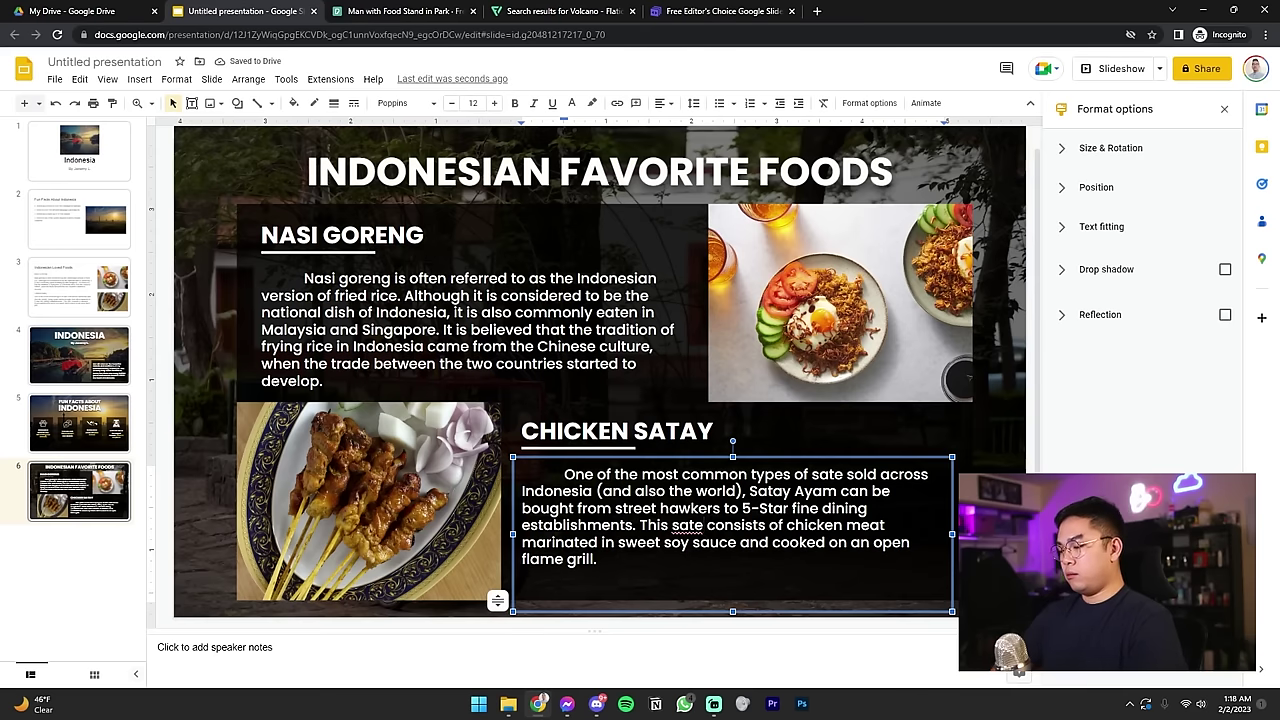
key("BackSpace")
type("ay")
left_click(172, 484)
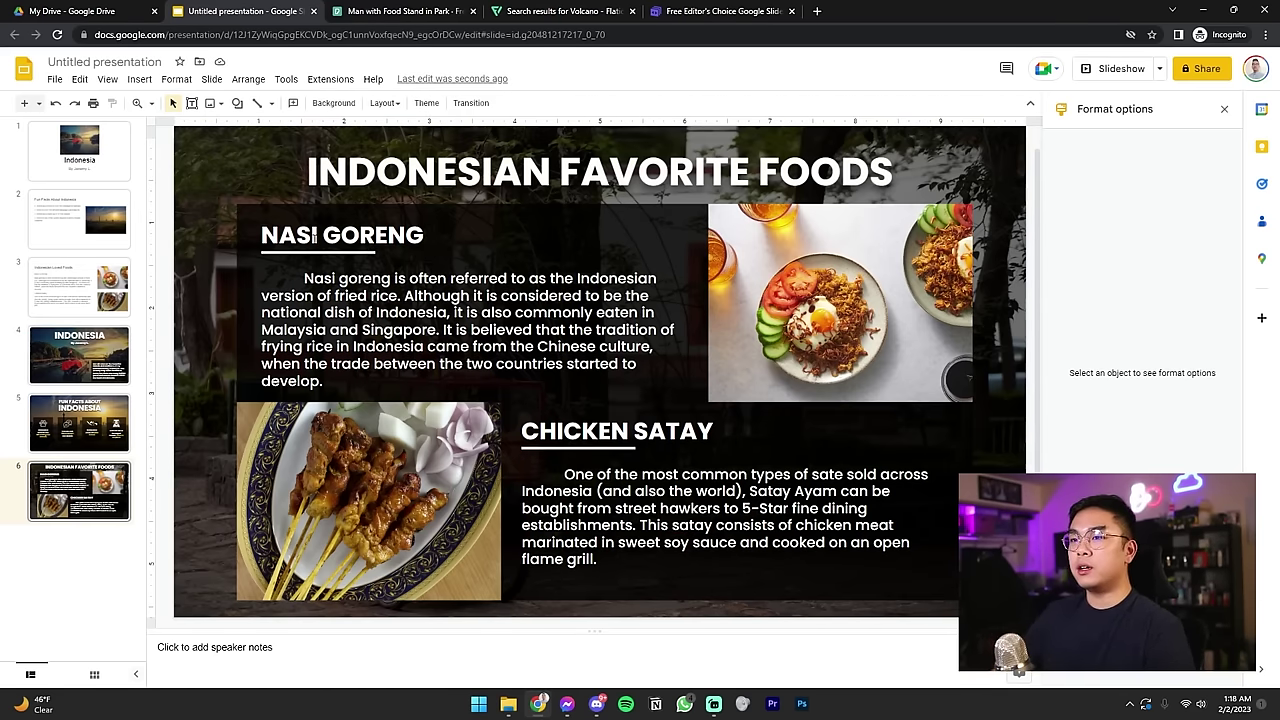
Step: Color the NASI GORENG and CHICKEN SATAY headings the same dark golden yellow
left_click(340, 235)
left_click(572, 103)
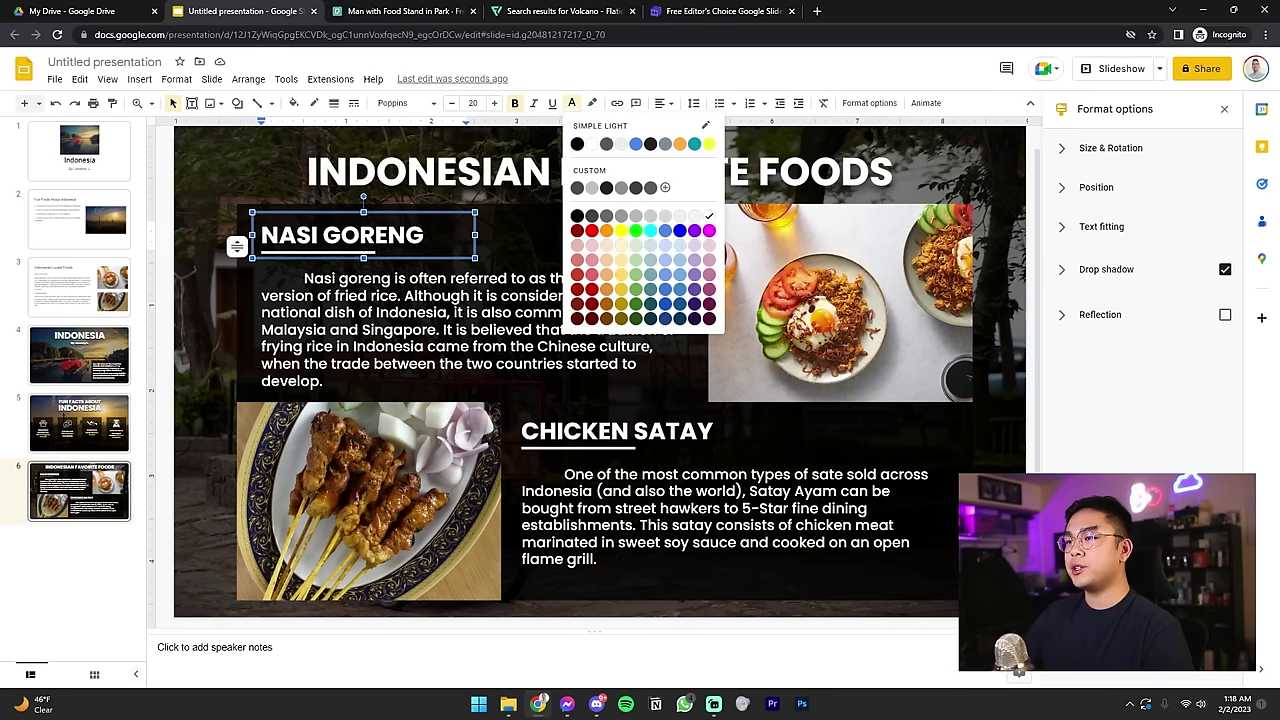
left_click(618, 289)
left_click(610, 431)
left_click(572, 103)
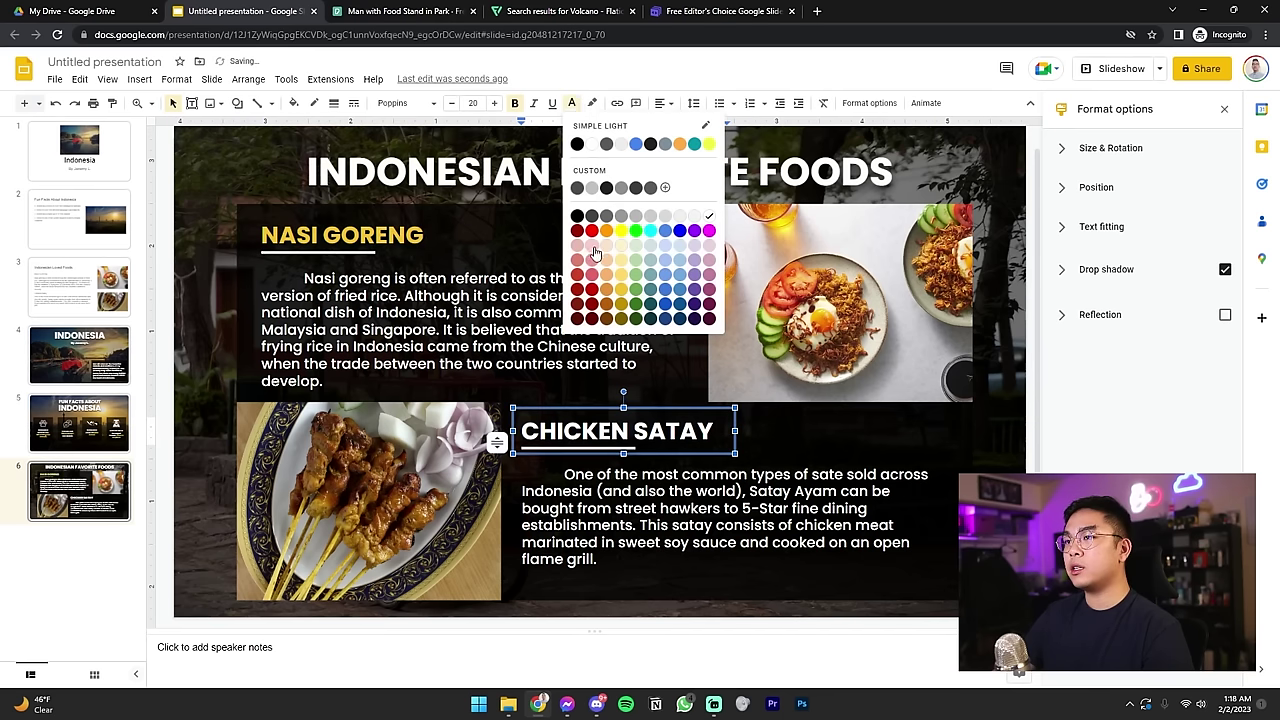
left_click(624, 300)
left_click(484, 313)
left_click(172, 414)
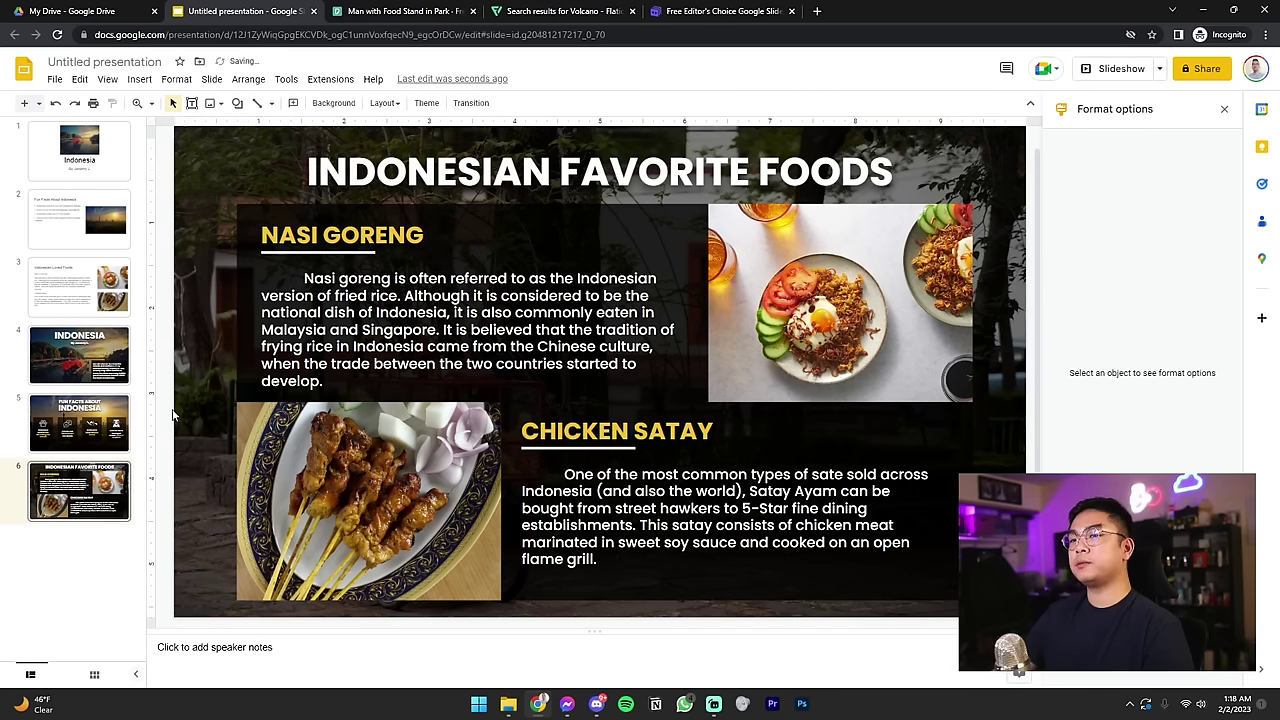
Step: Review the original plain title, Fun Facts About Indonesia and Indonesian Loved Foods slides
left_click(85, 171)
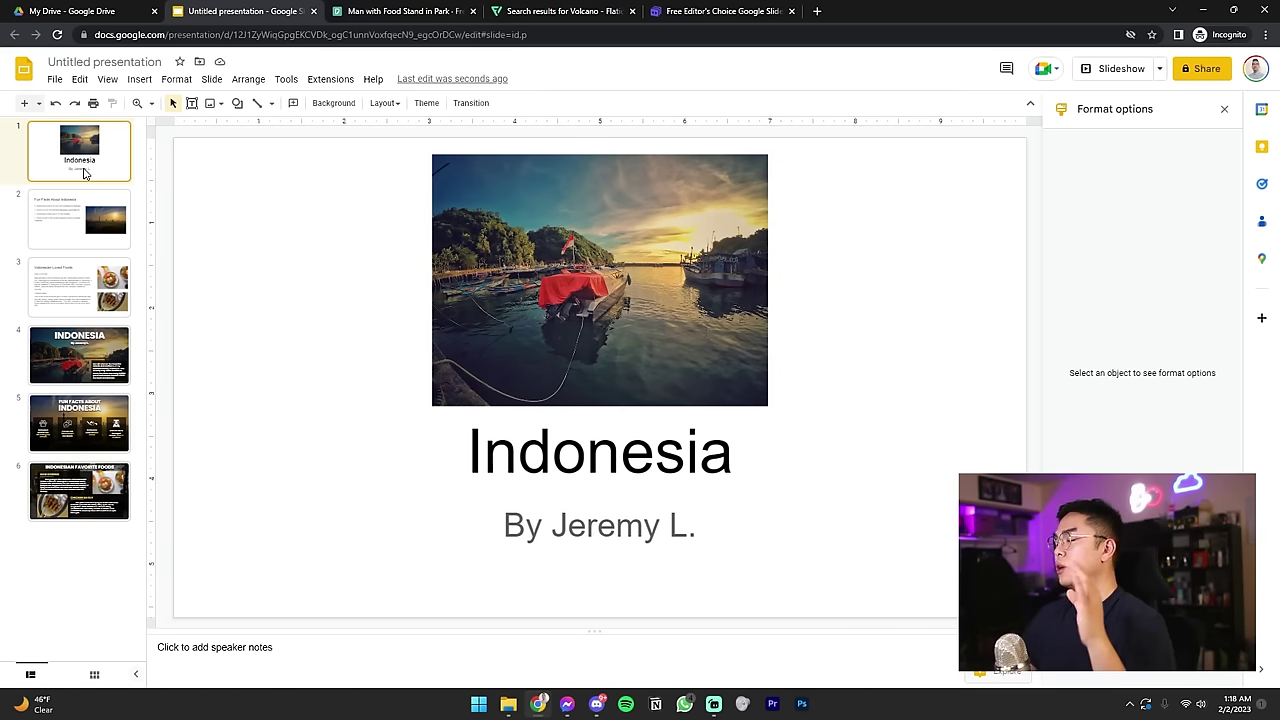
key("Down")
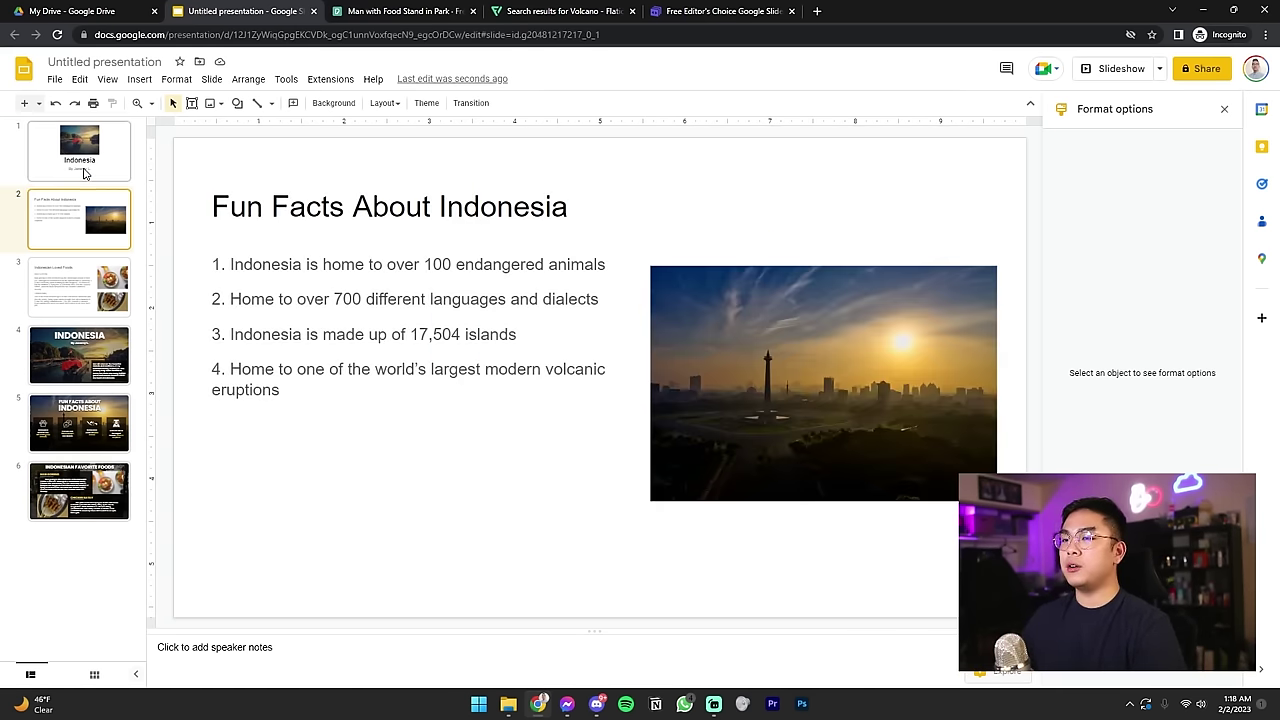
key("Down")
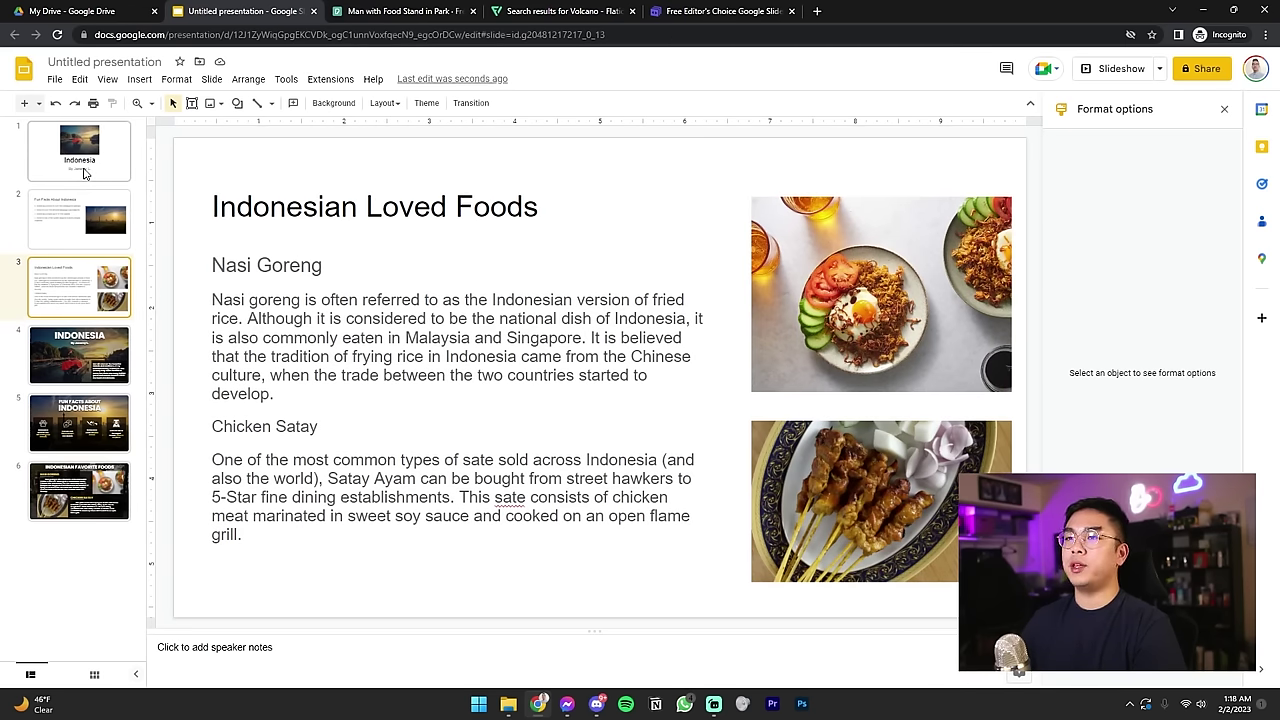
Step: Review the redesigned INDONESIA title, FUN FACTS ABOUT INDONESIA and INDONESIAN FAVORITE FOODS slides
key("Down")
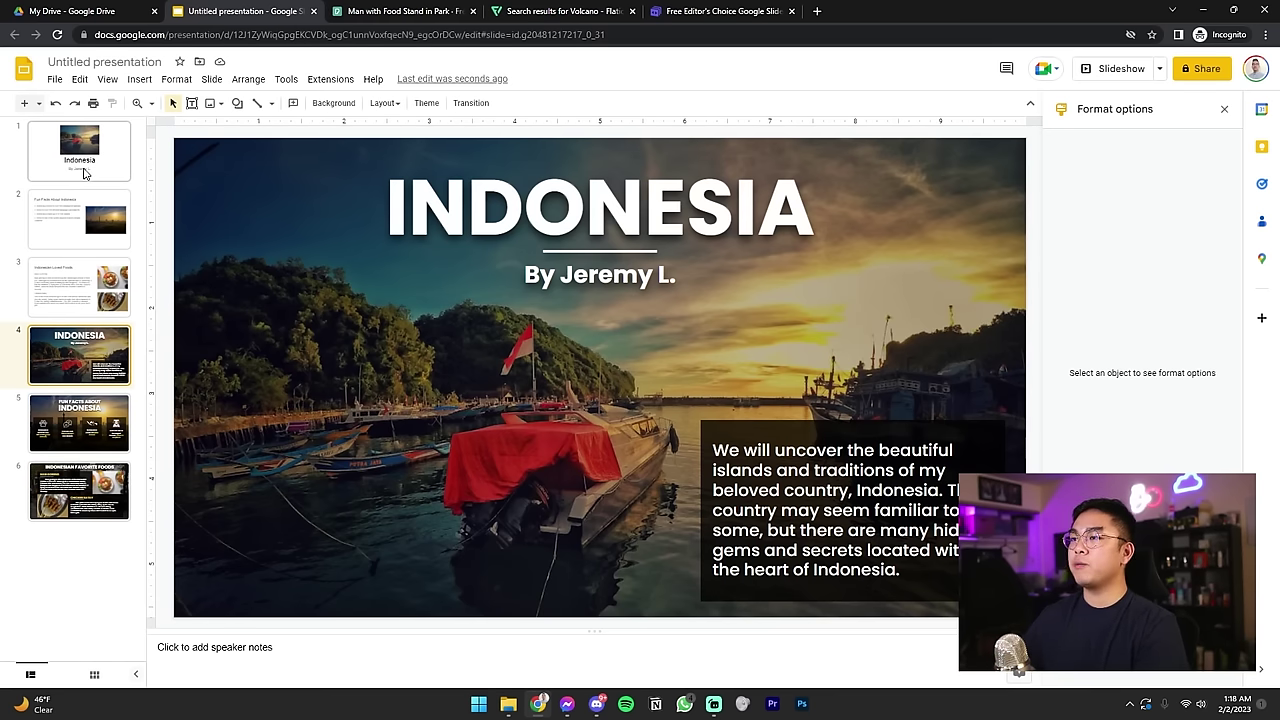
key("Down")
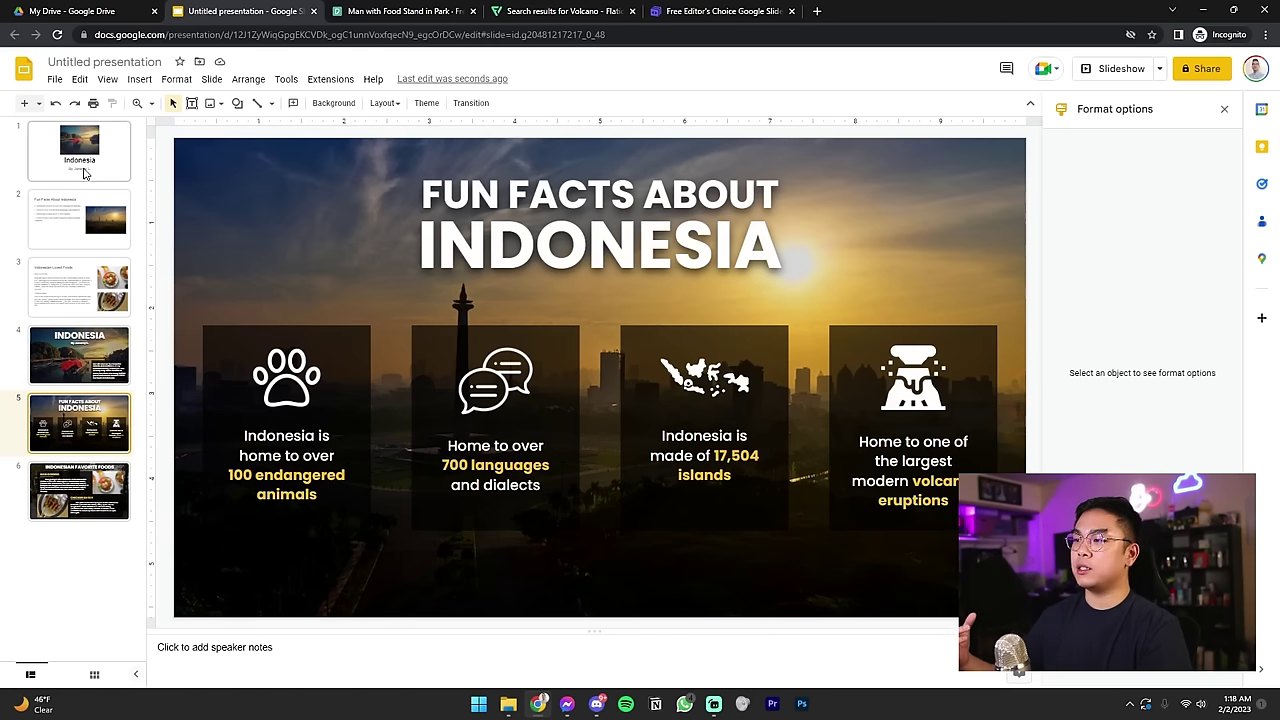
key("Down")
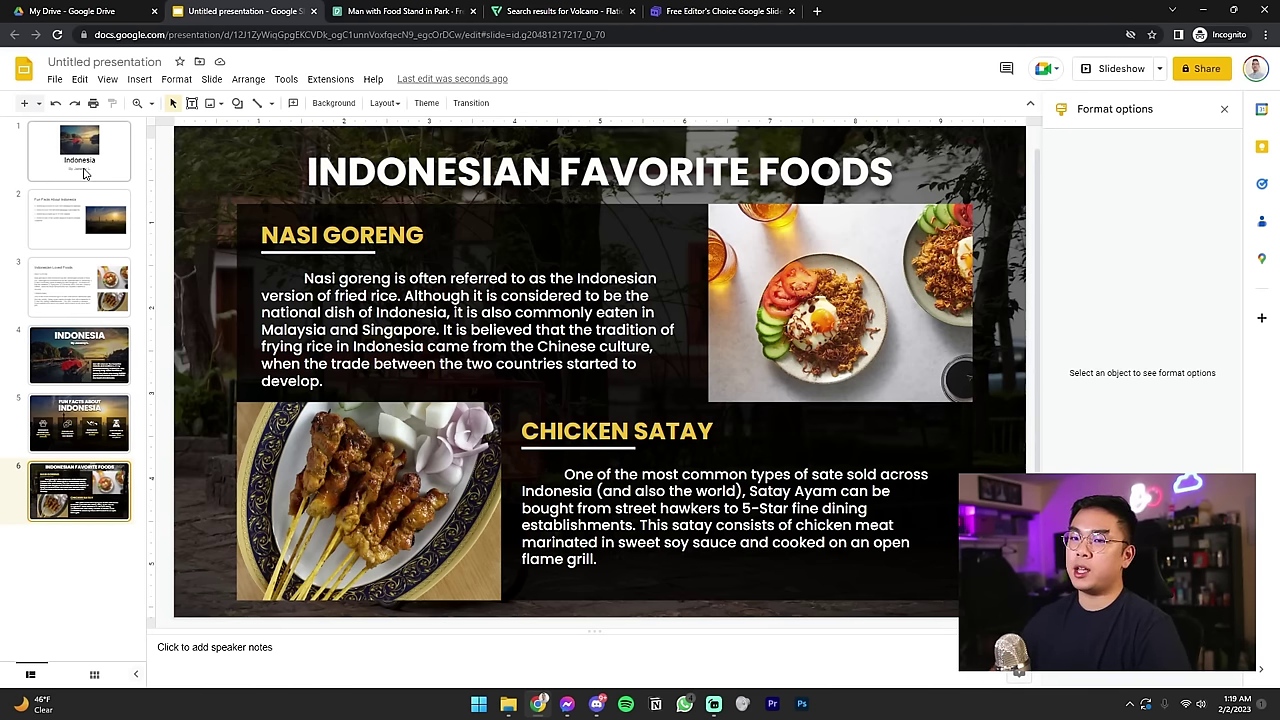
Step: Go through the whole deck once more, comparing the three original plain slides with their three photo-based redesigns
left_click(62, 163)
left_click(88, 215)
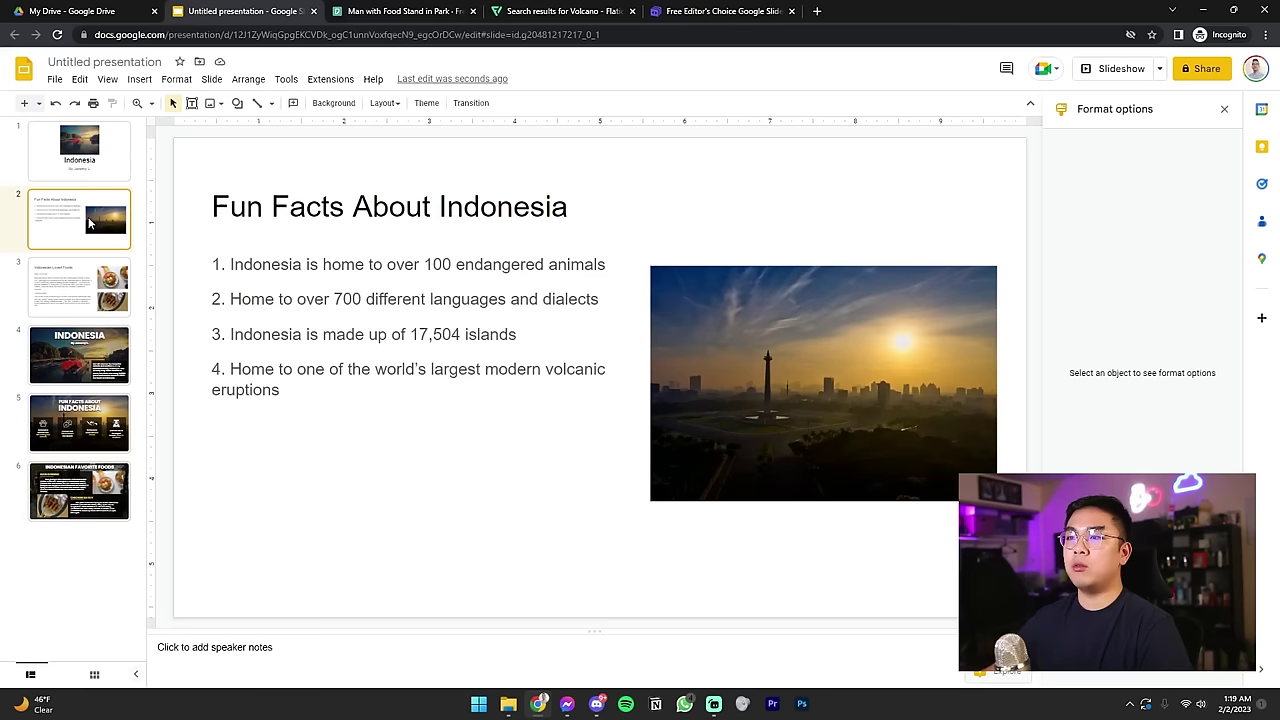
left_click(80, 288)
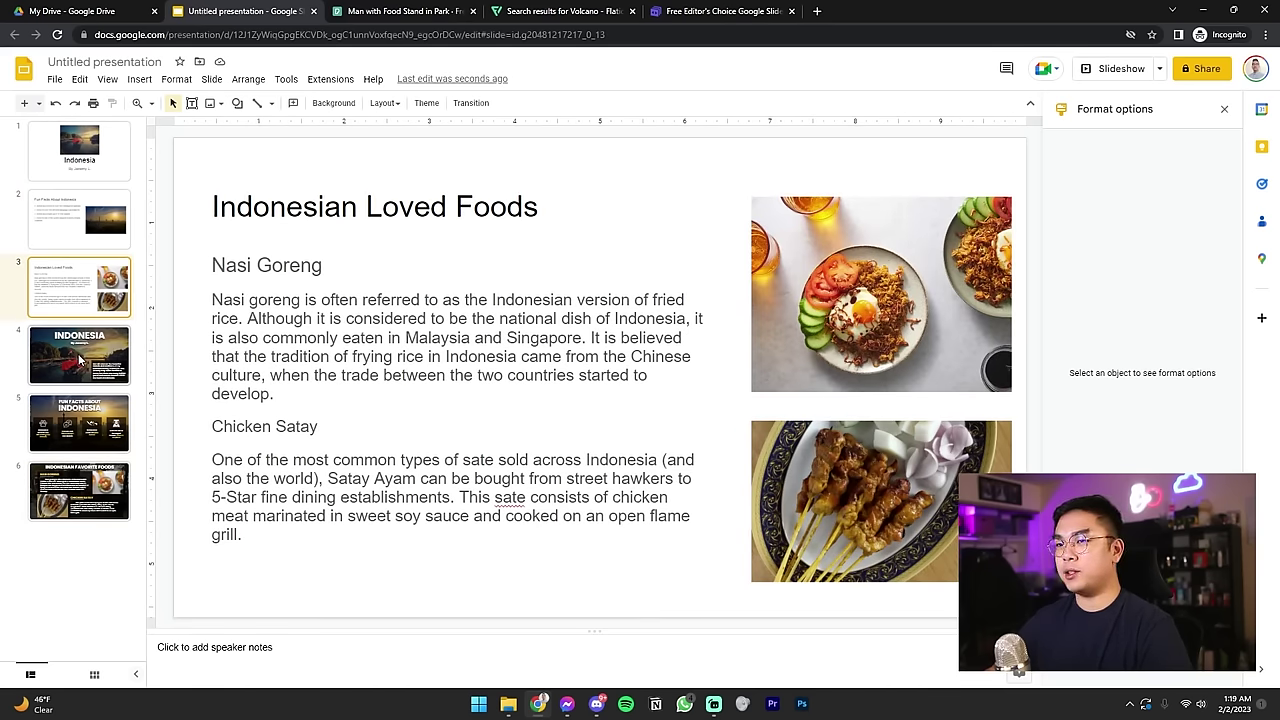
left_click(80, 360)
left_click(76, 428)
left_click(70, 498)
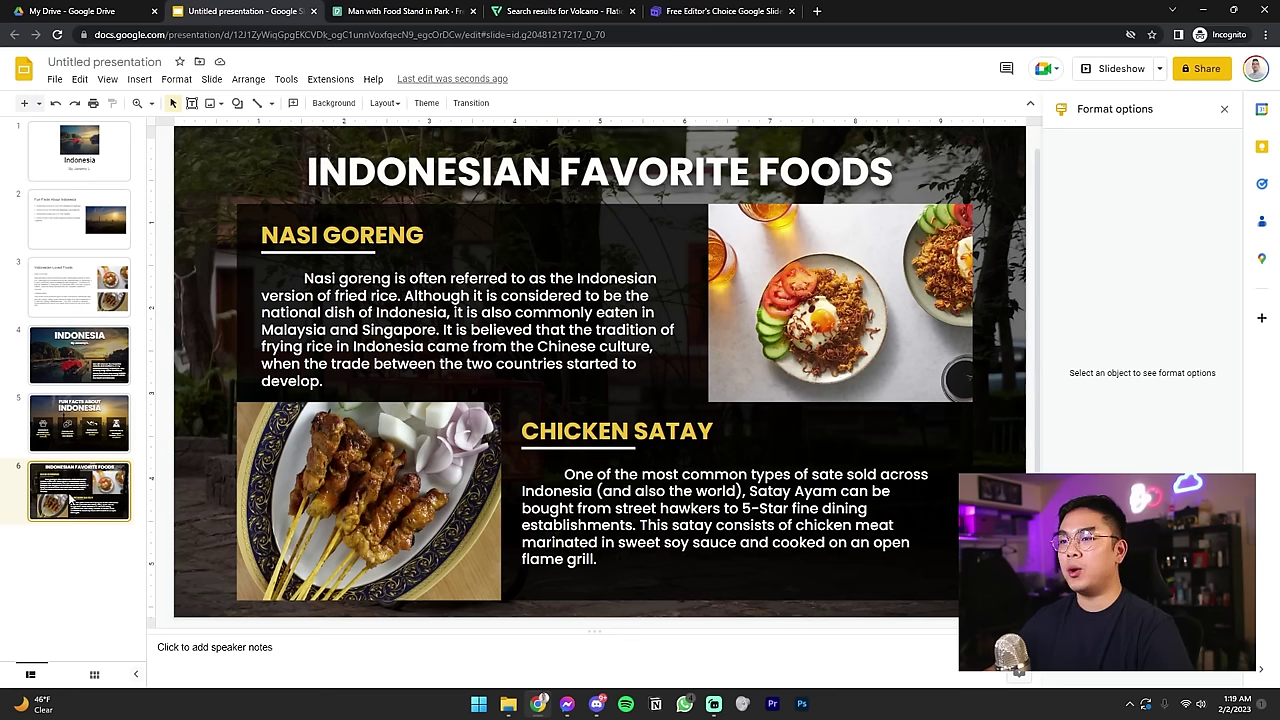